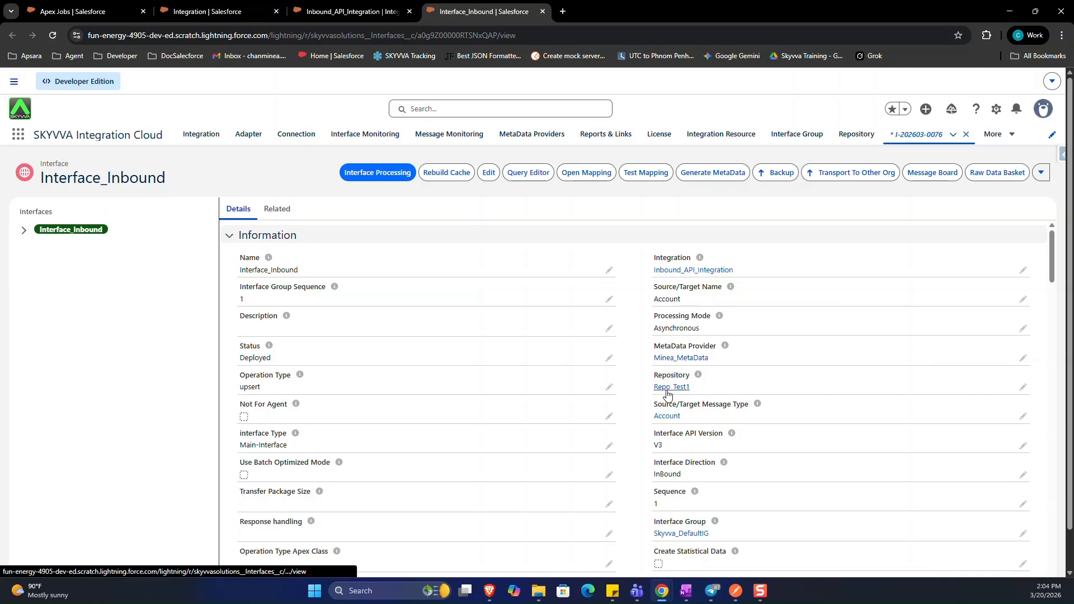
Step: Open the mapping of Interface_Inbound, review all rows of the enlarged Data Mapping grid and save the mapping
click(641, 474)
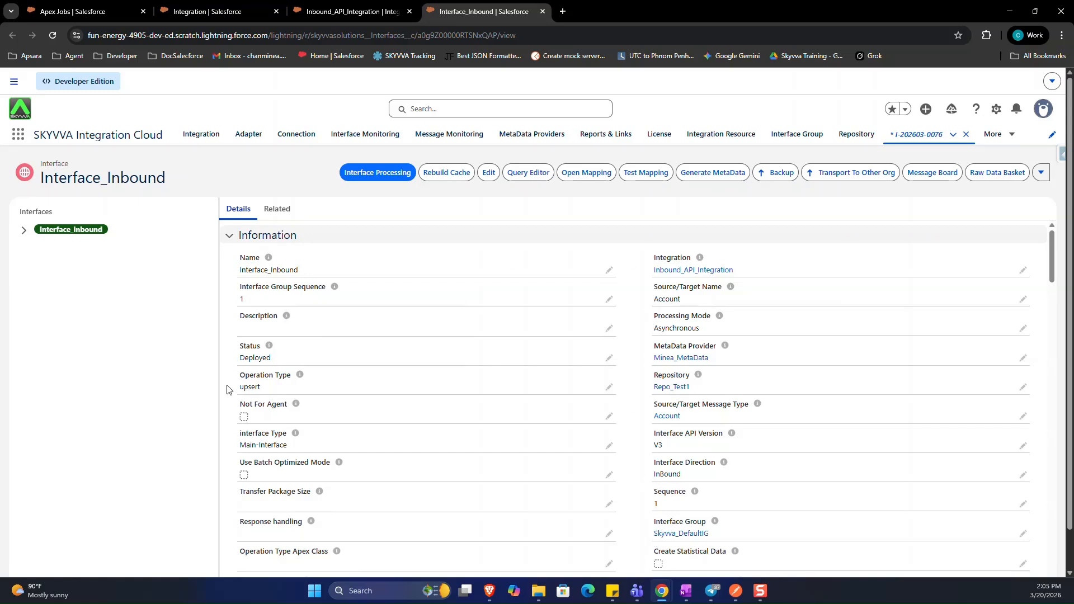
drag(226, 386, 265, 389)
click(267, 389)
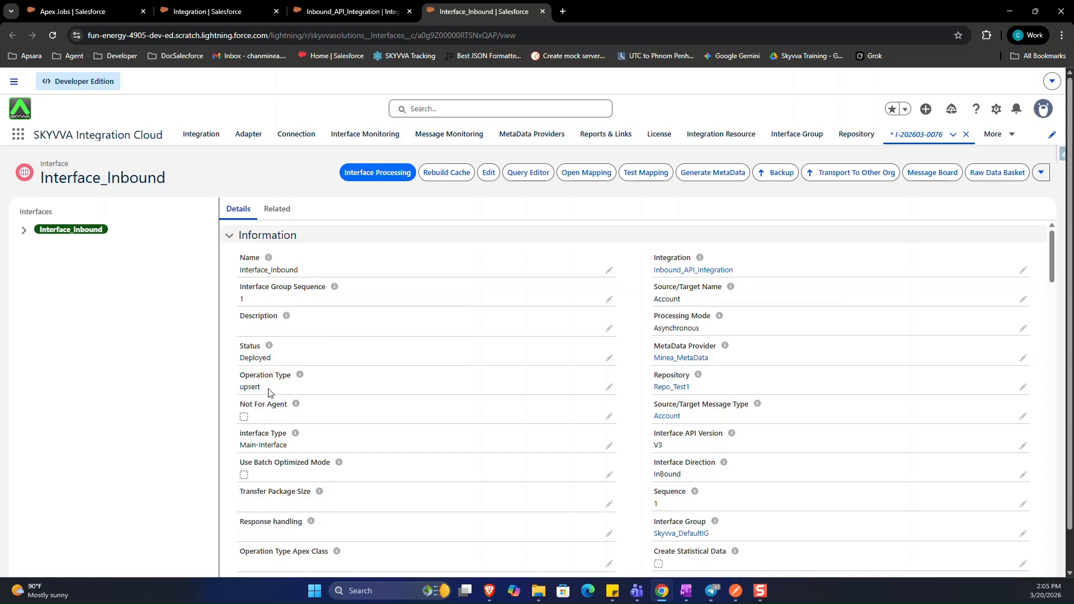
click(583, 174)
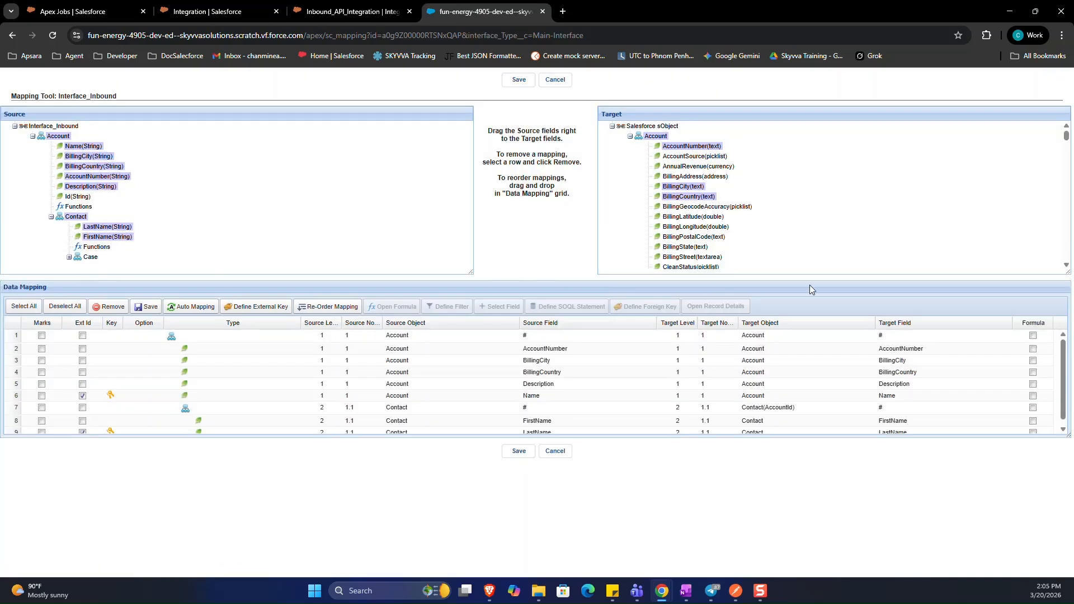
drag(1065, 435, 1066, 475)
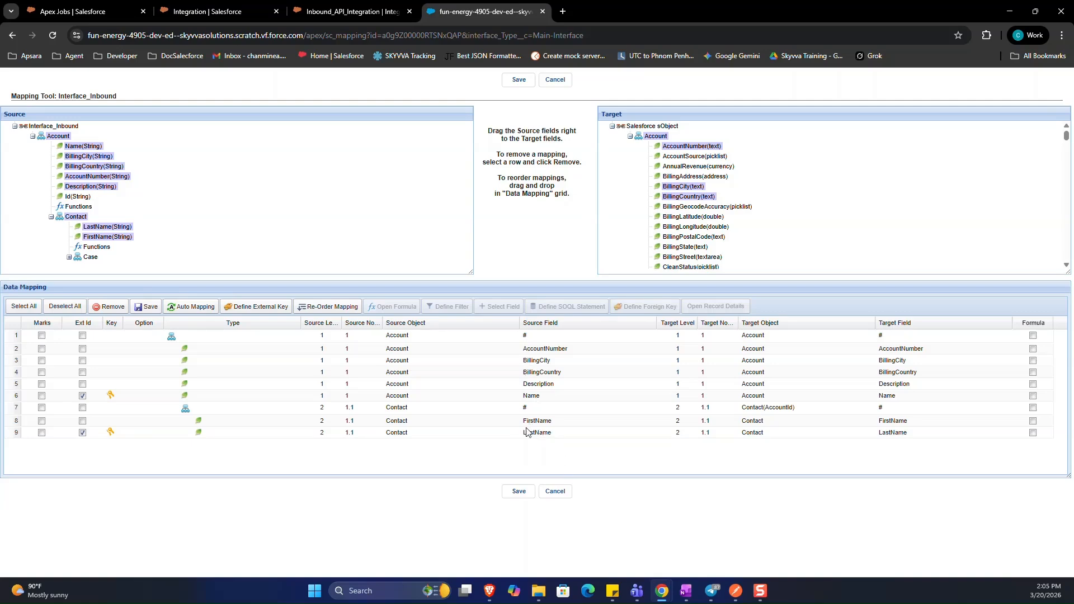
click(519, 492)
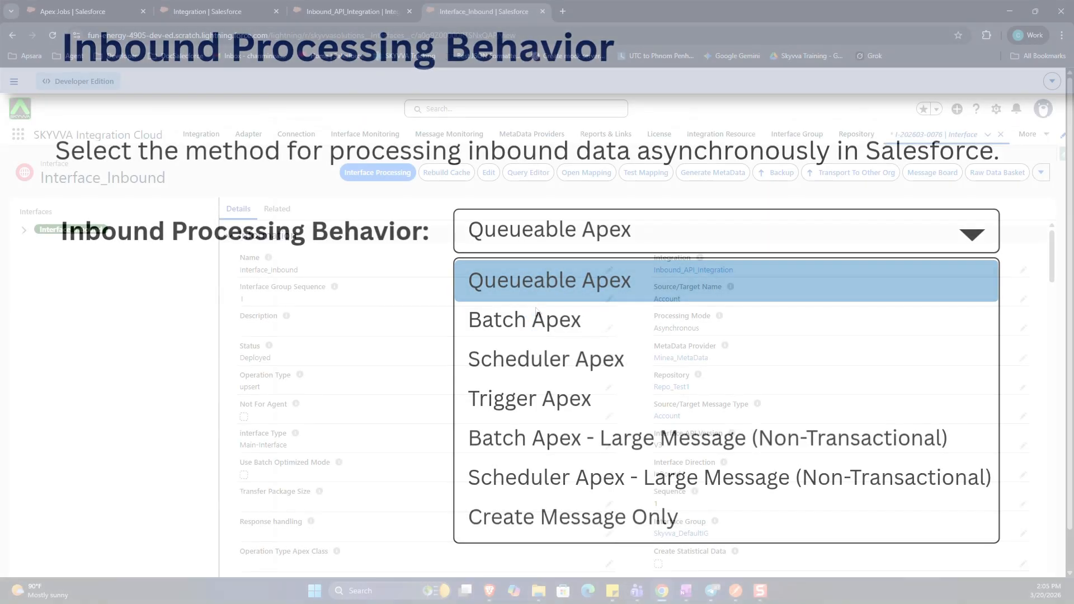
Step: Set the Inbound Processing Behavior of Interface_Inbound to Queueable Apex and save the interface record
scroll(641, 336, down, 10)
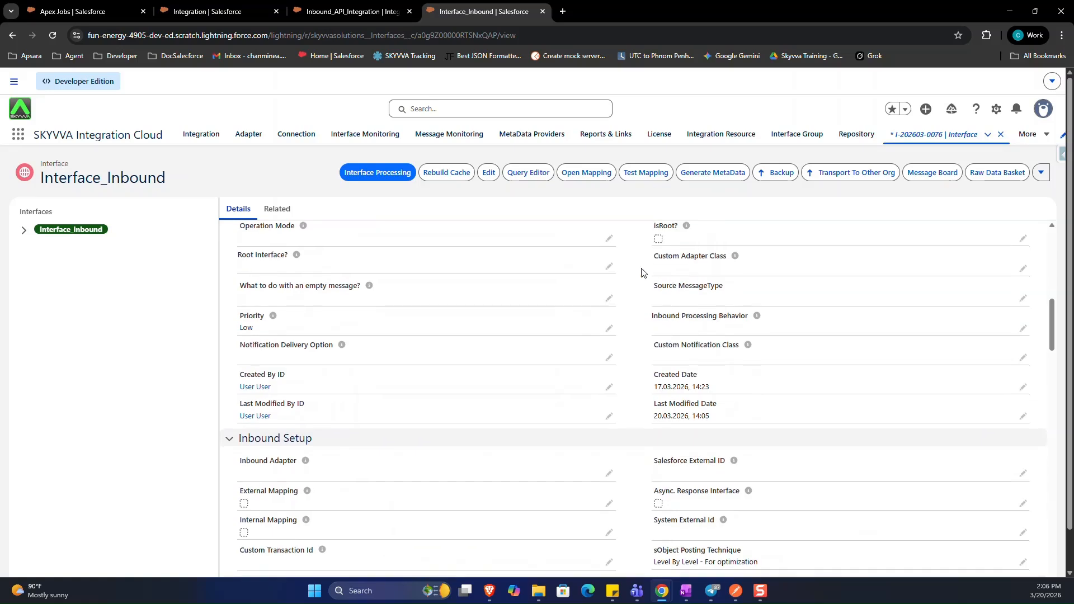
drag(646, 329, 751, 324)
mouse_move(758, 323)
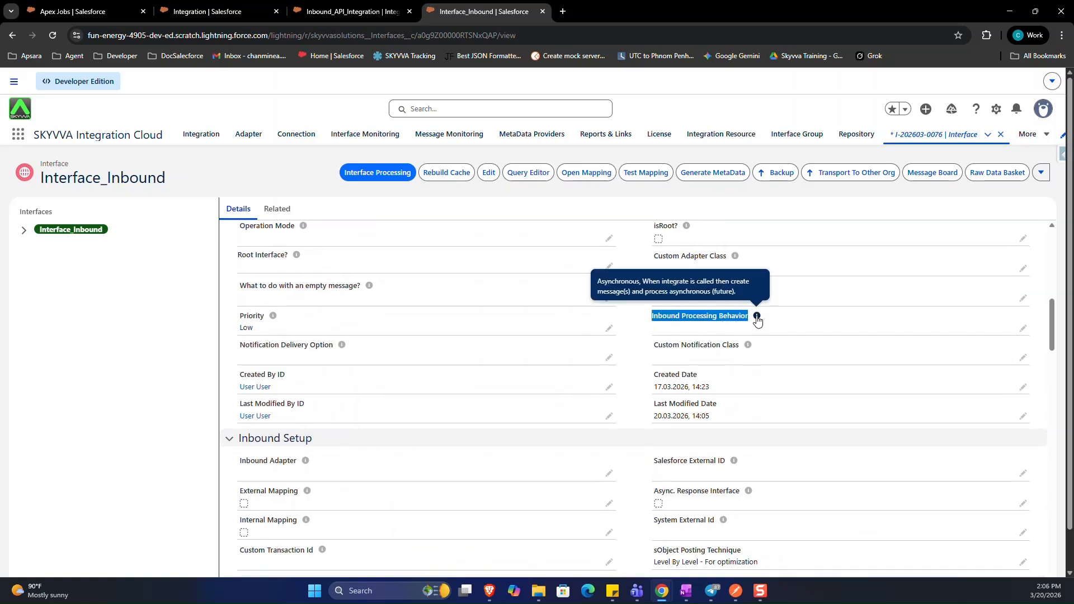
click(1022, 330)
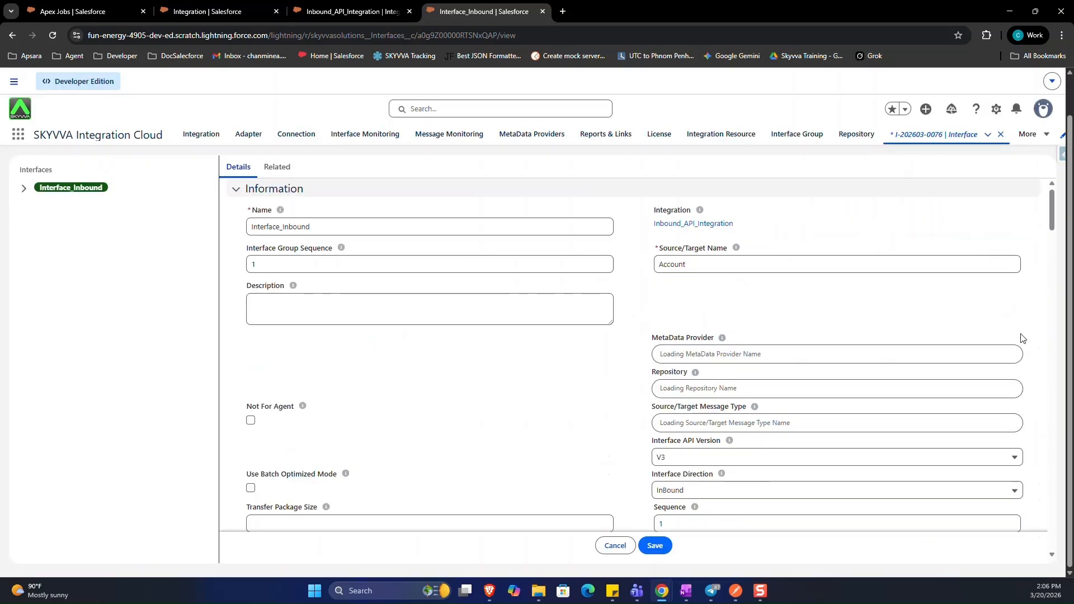
scroll(873, 331, down, 8)
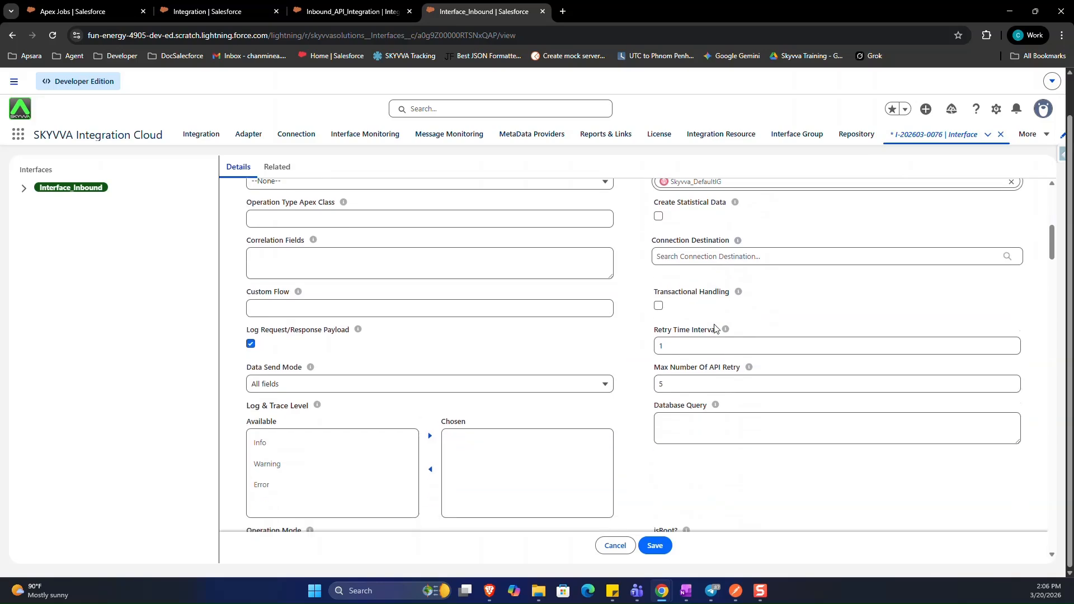
scroll(669, 282, down, 5)
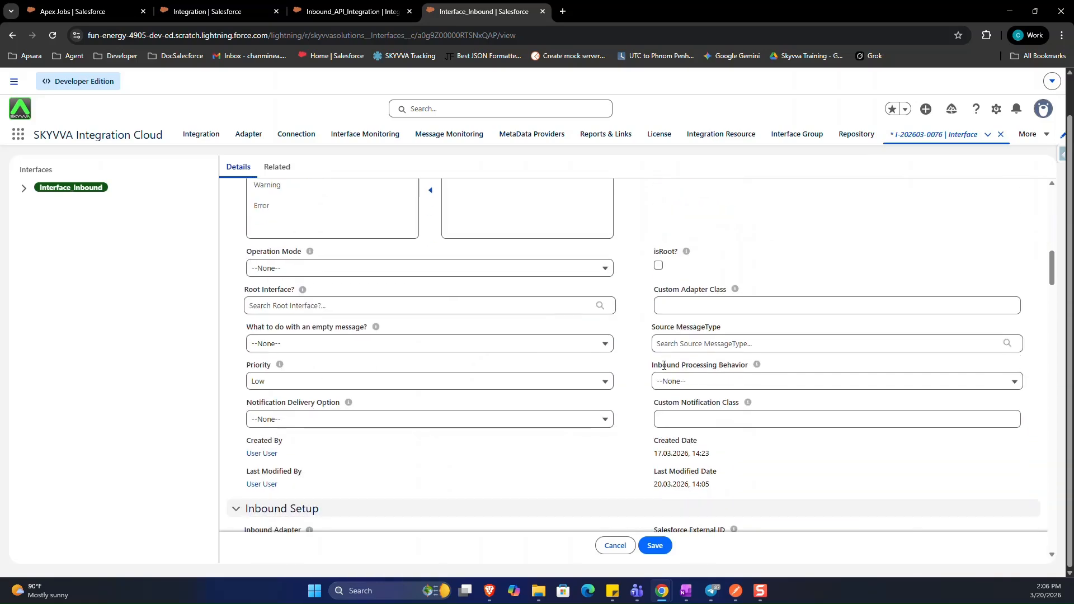
click(675, 385)
scroll(728, 439, down, 2)
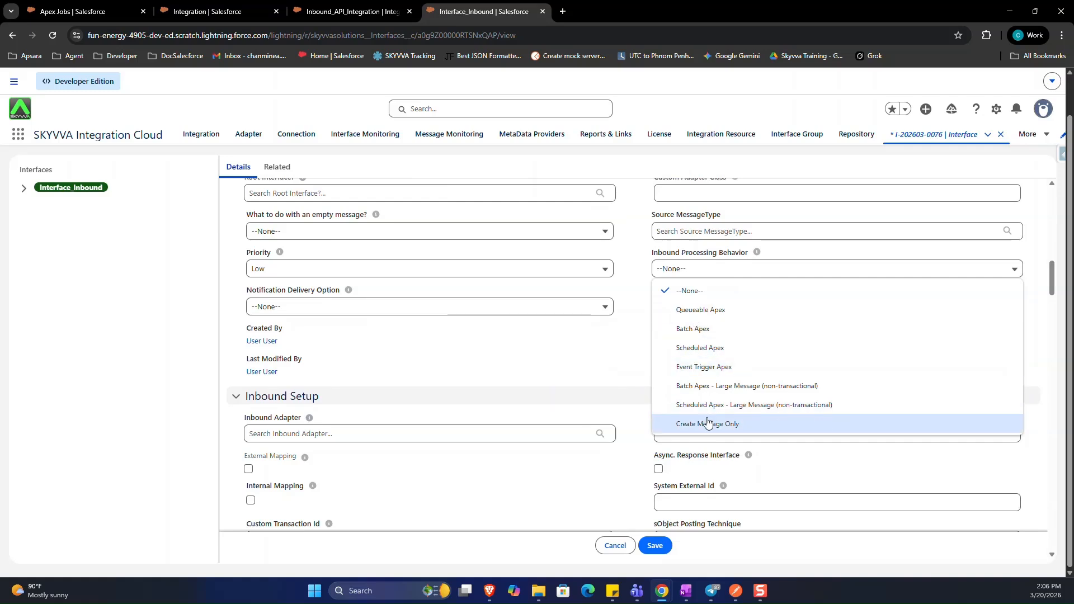
click(695, 311)
click(657, 548)
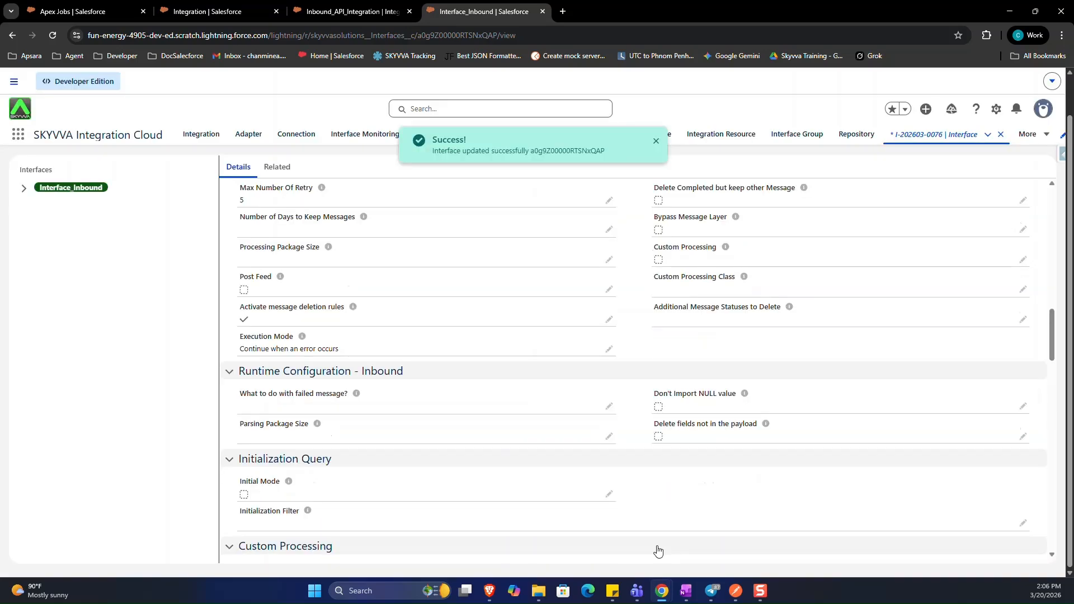
Step: Check the Inbound Processing Behavior value on the saved Interface_Inbound record
scroll(658, 550, up, 9)
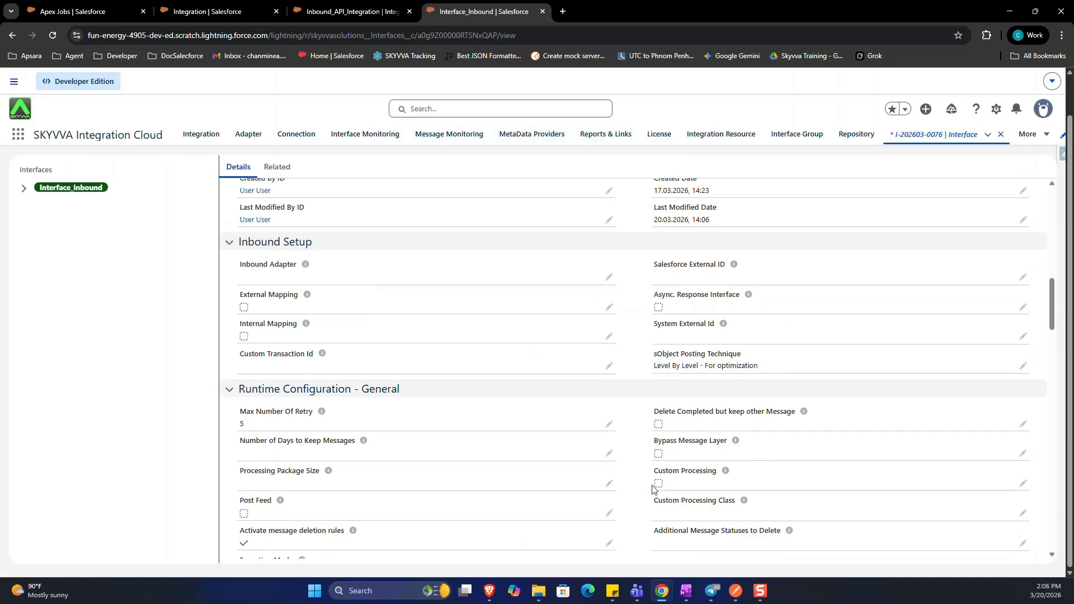
drag(651, 343, 708, 357)
click(639, 363)
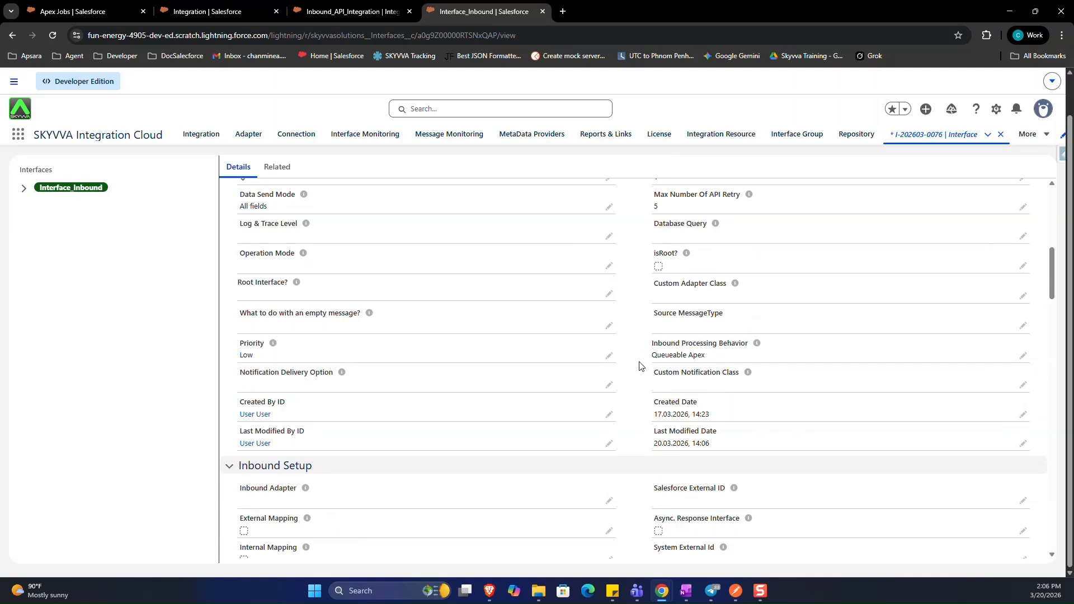
scroll(639, 363, up, 1)
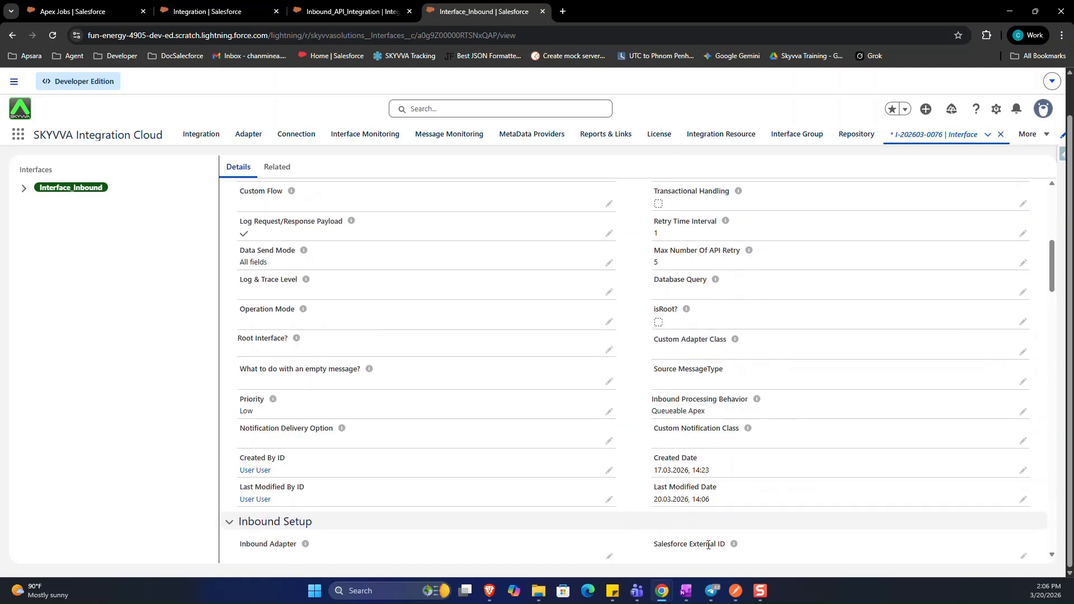
Step: Switch to Postman and review the JSON body and query parameters of the V4/Integrate JSON 2.52 request
click(737, 592)
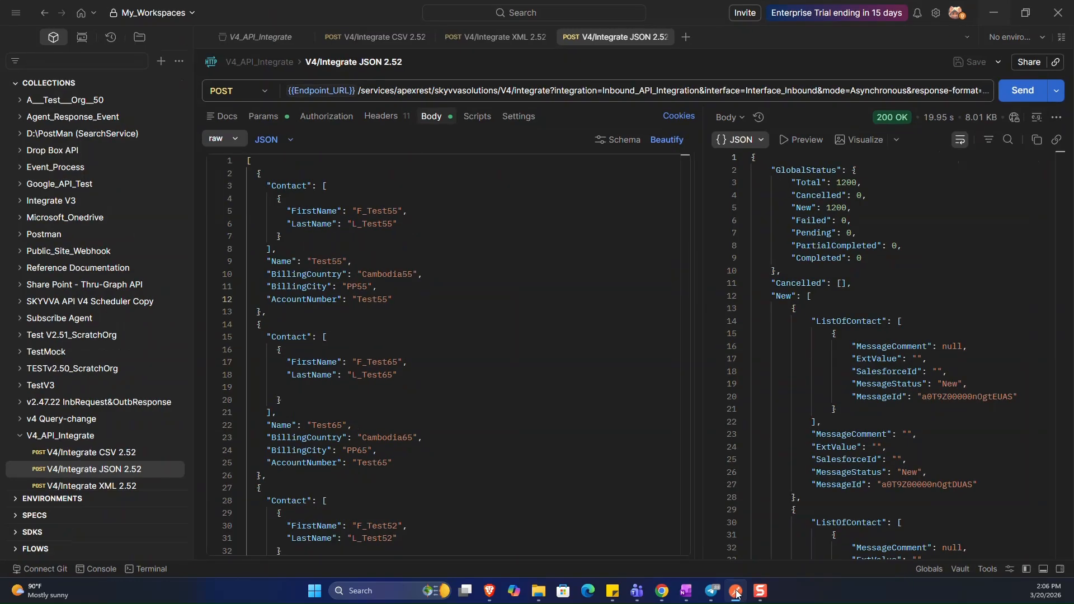
click(520, 254)
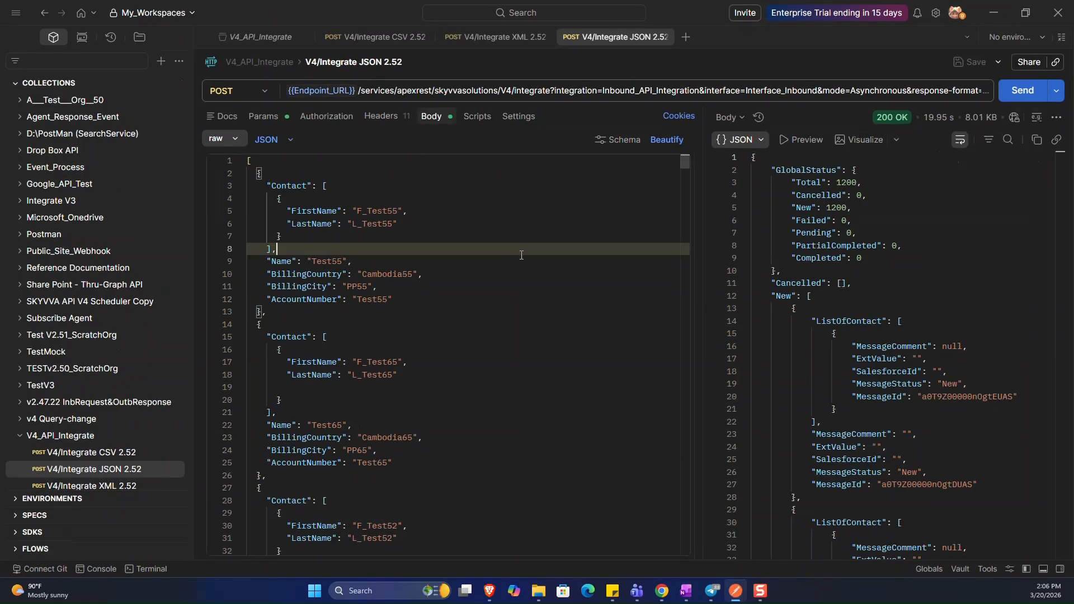
click(362, 212)
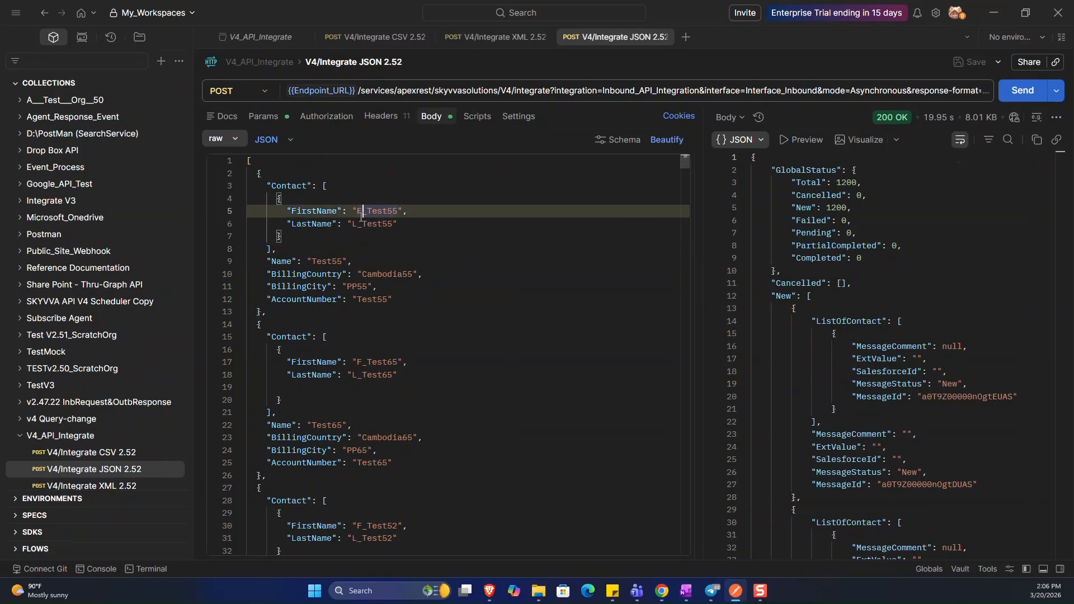
click(266, 117)
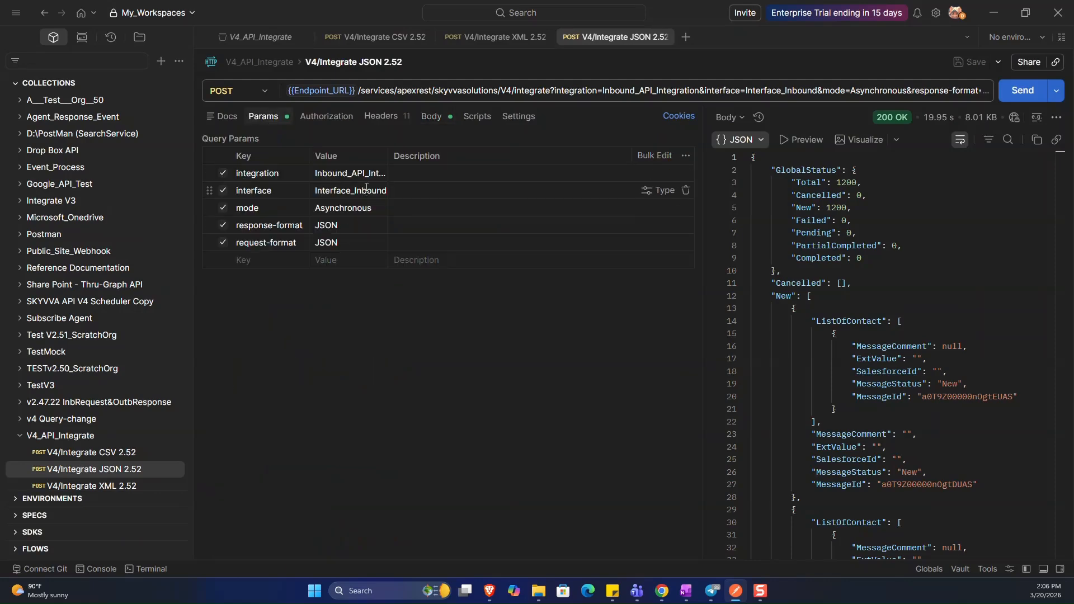
double_click(342, 193)
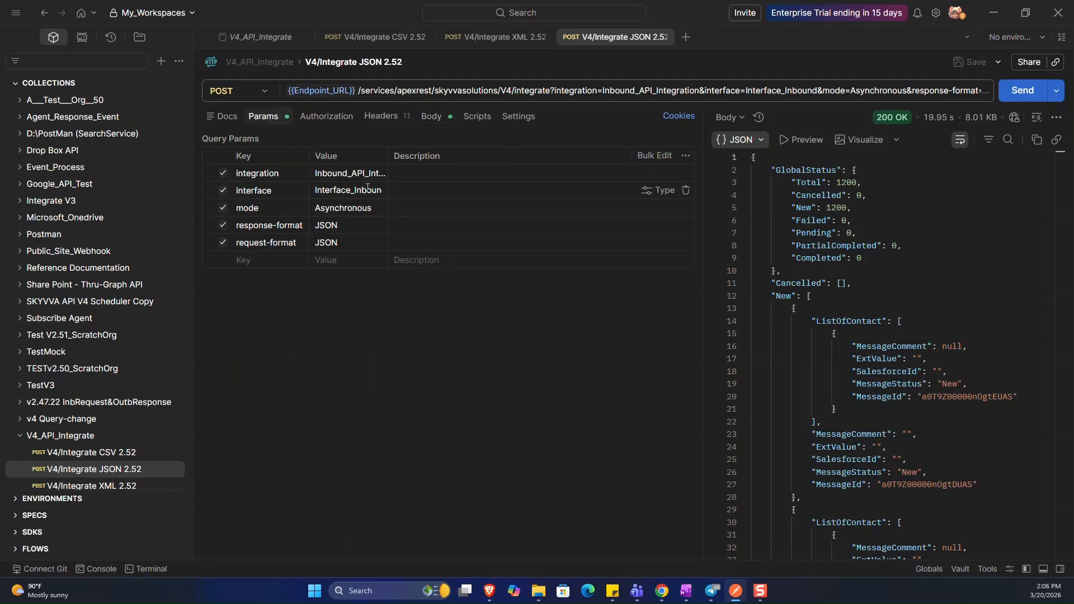
click(314, 205)
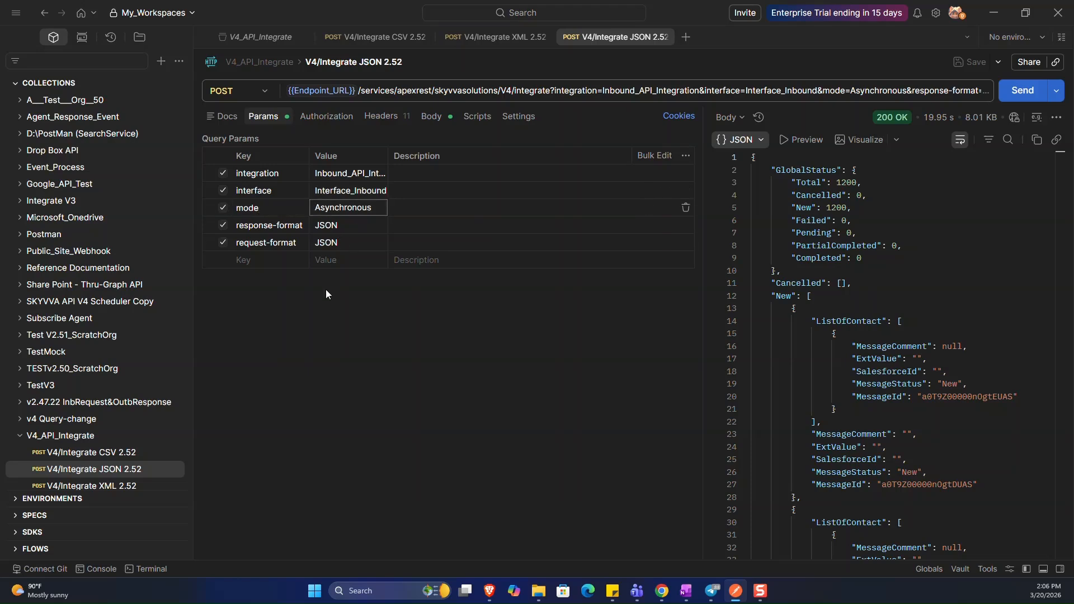
click(431, 116)
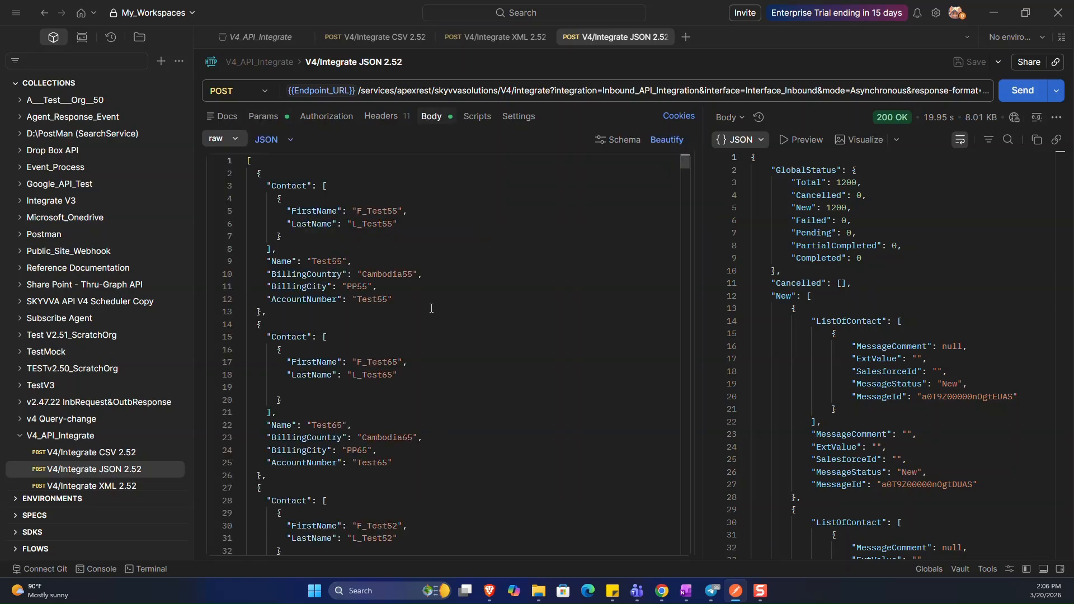
Step: Send the V4/Integrate JSON 2.52 request and locate the JobId at the end of the response
click(1023, 92)
scroll(855, 474, down, 2)
drag(1061, 162, 1065, 560)
double_click(834, 515)
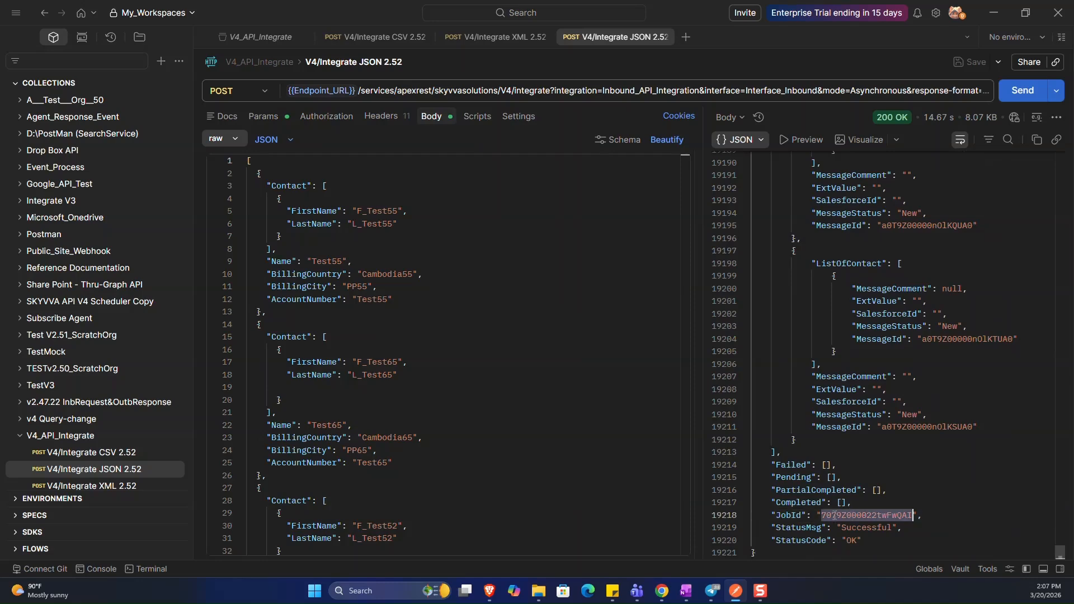
drag(772, 515, 935, 515)
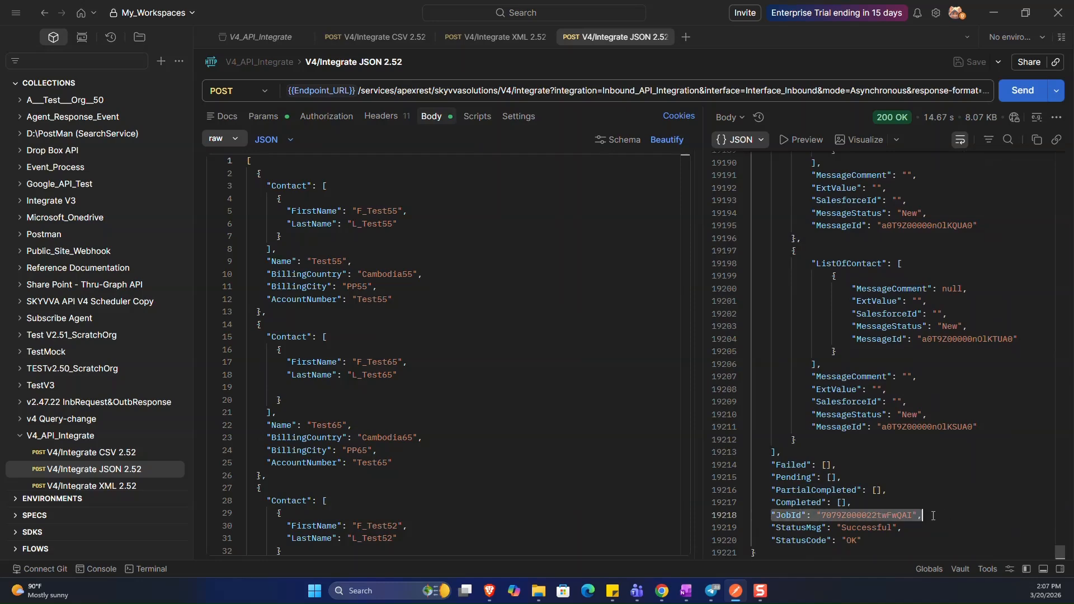
Step: Switch back to Salesforce in the browser and reload the Apex Jobs list in Setup
click(994, 13)
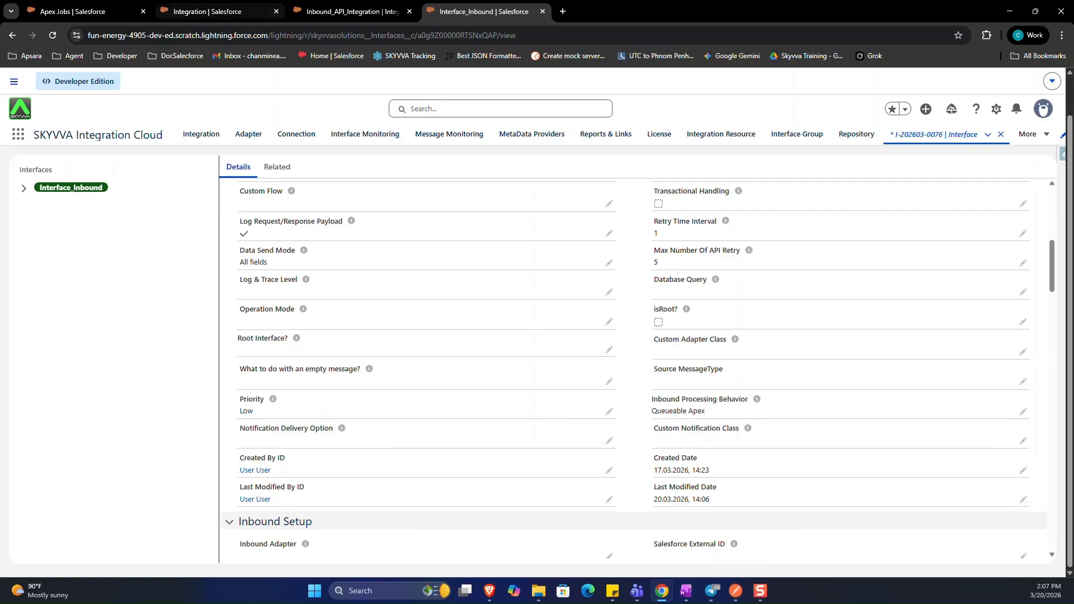
click(105, 6)
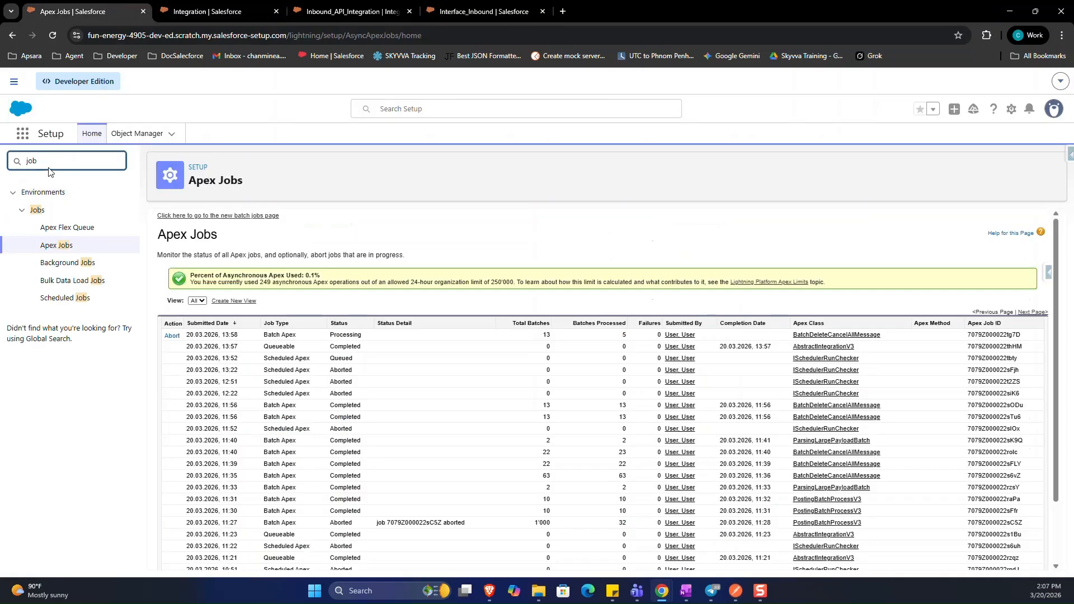
double_click(24, 162)
click(54, 246)
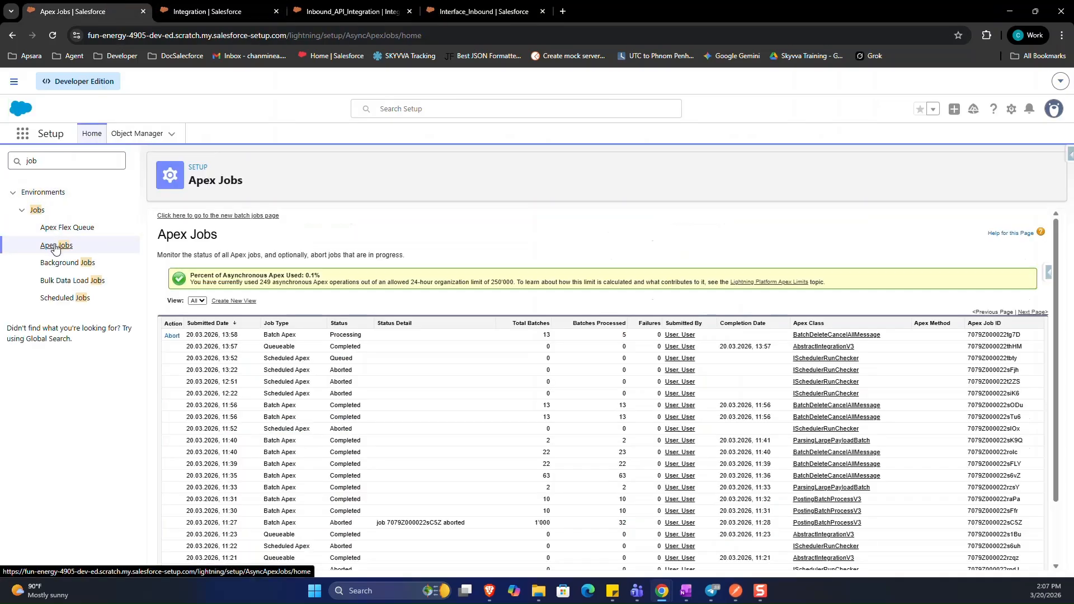
click(50, 262)
click(53, 248)
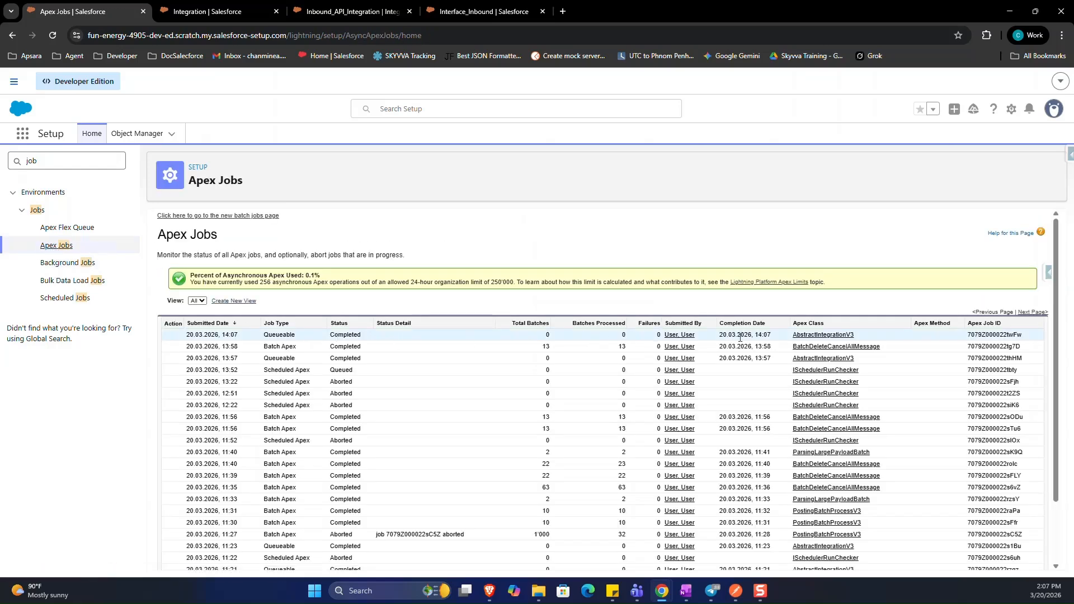
Step: Examine the newest Apex job's completion date, job type, status and Apex class
drag(777, 336, 717, 334)
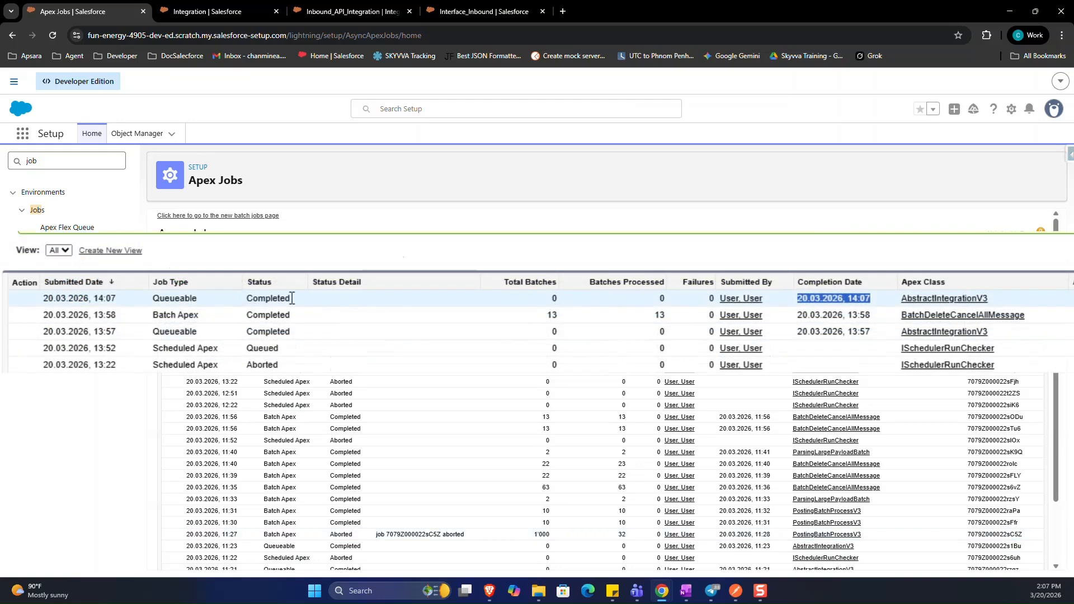
drag(149, 302, 206, 302)
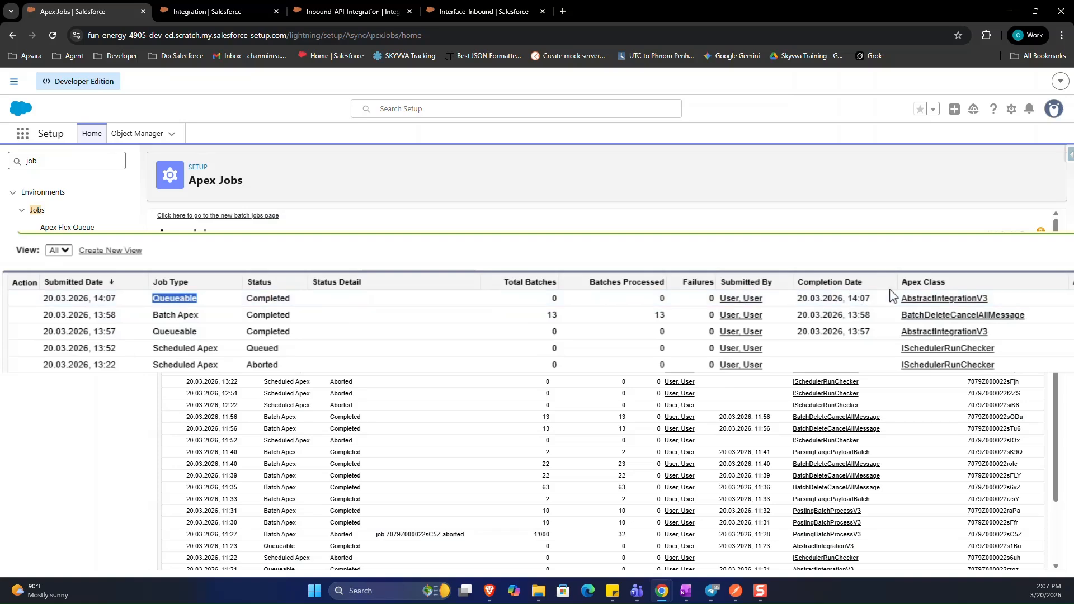
drag(999, 298, 469, 297)
click(405, 336)
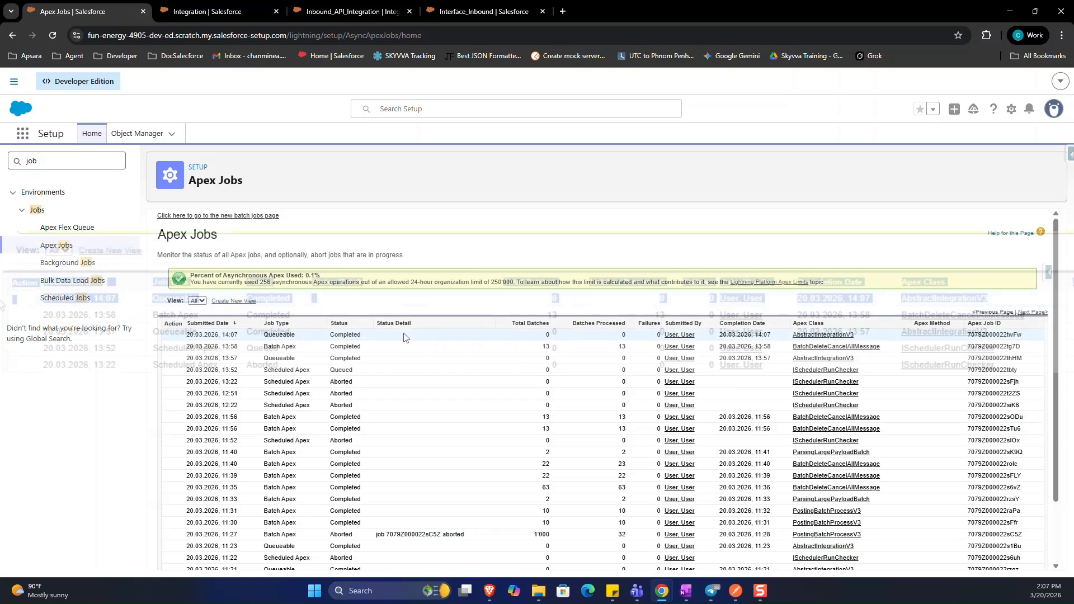
Step: Load the messages of Inbound_API_Integration in its Message Monitor using the default filter
click(363, 12)
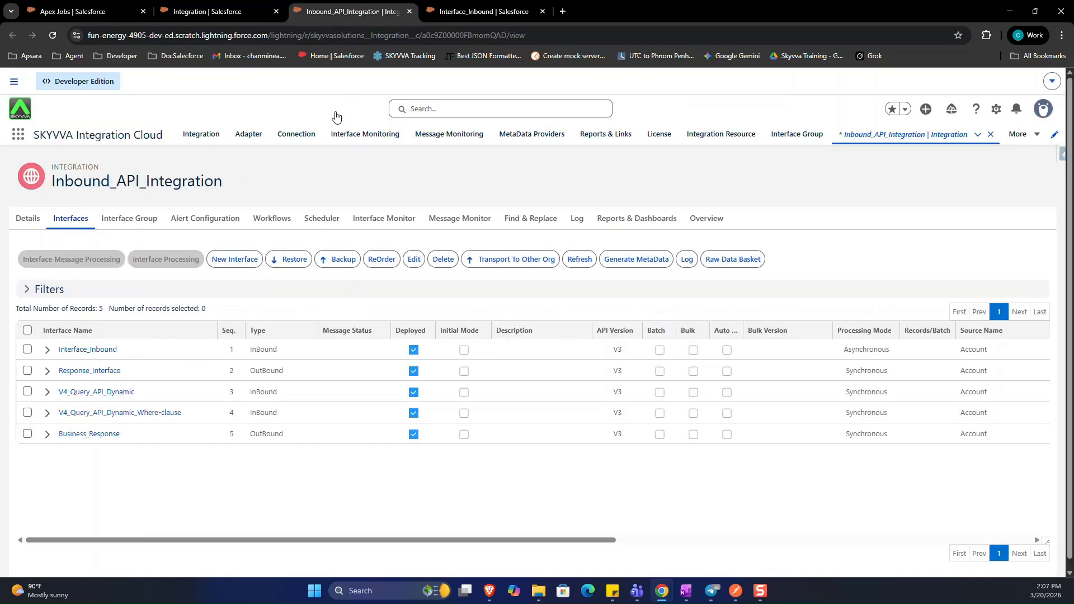
click(462, 222)
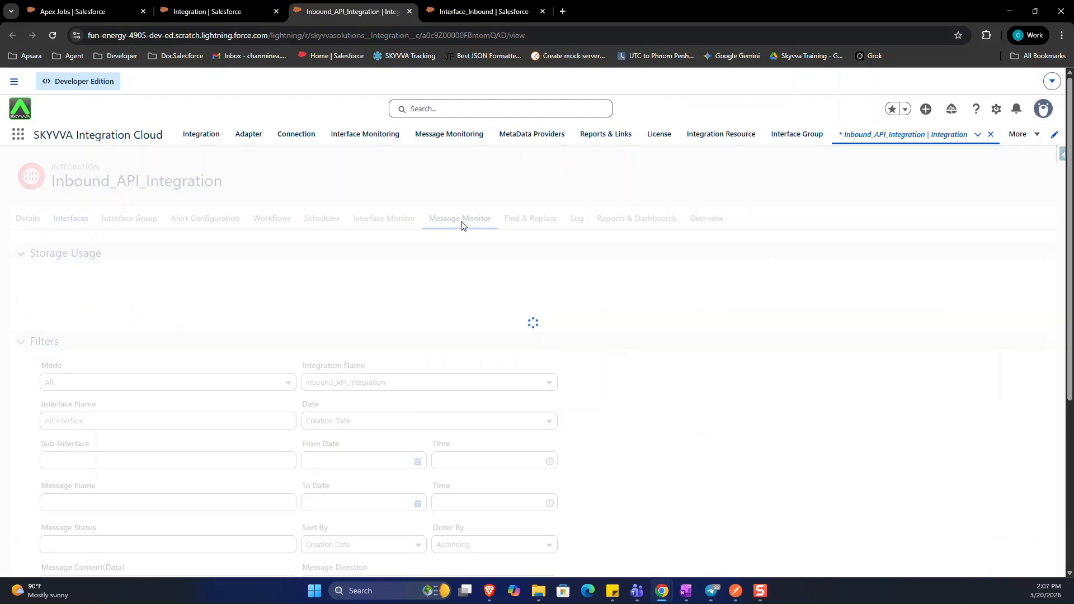
scroll(462, 227, down, 5)
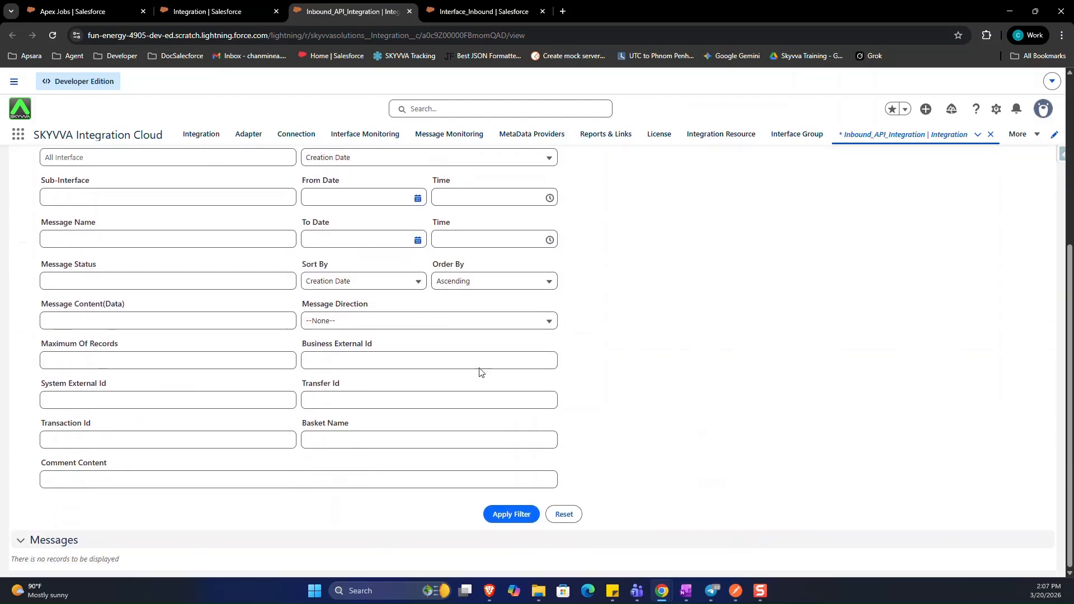
click(508, 519)
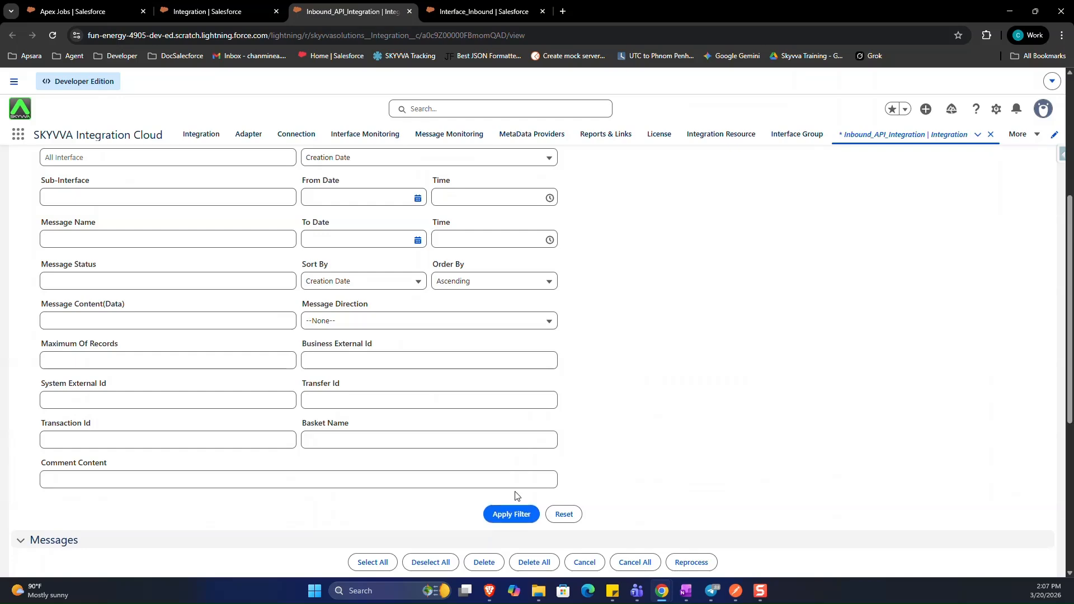
Step: Expand the inbound API message in the Messages list and its first Account message to view their child messages
scroll(516, 495, down, 5)
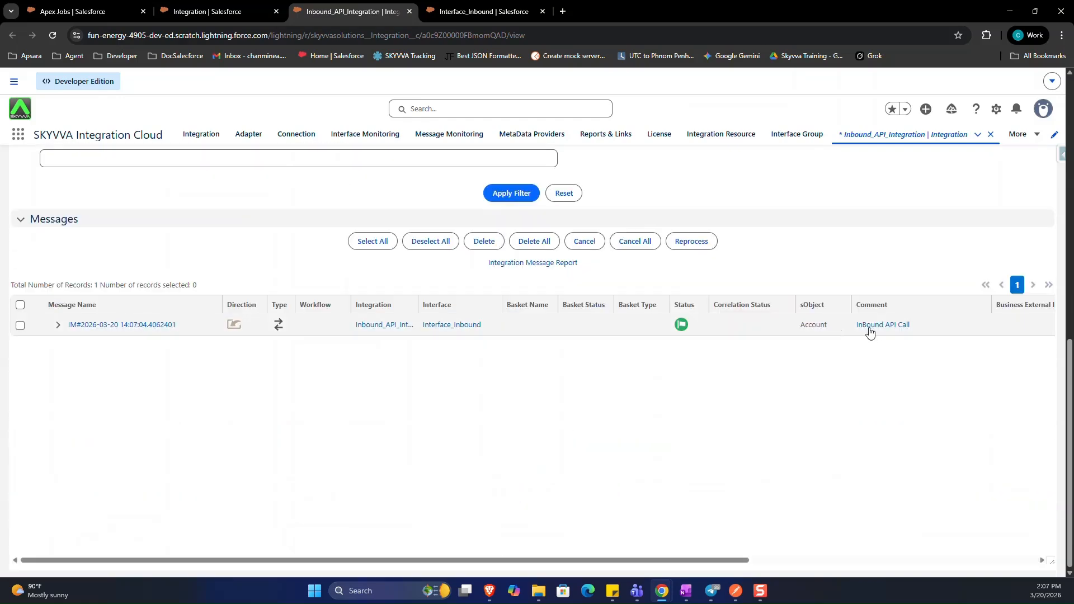
click(57, 330)
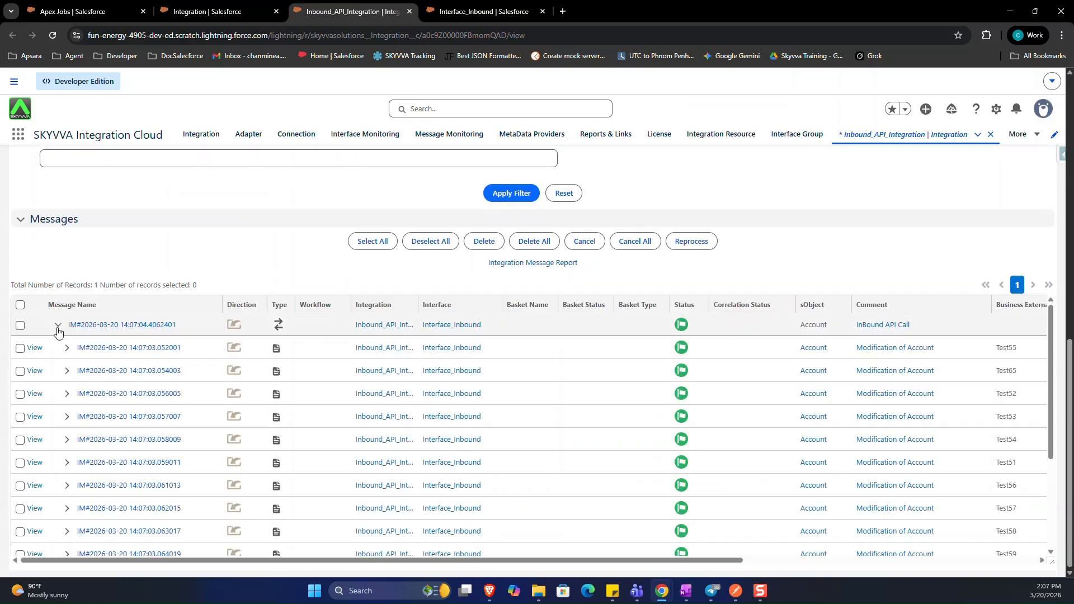
click(67, 348)
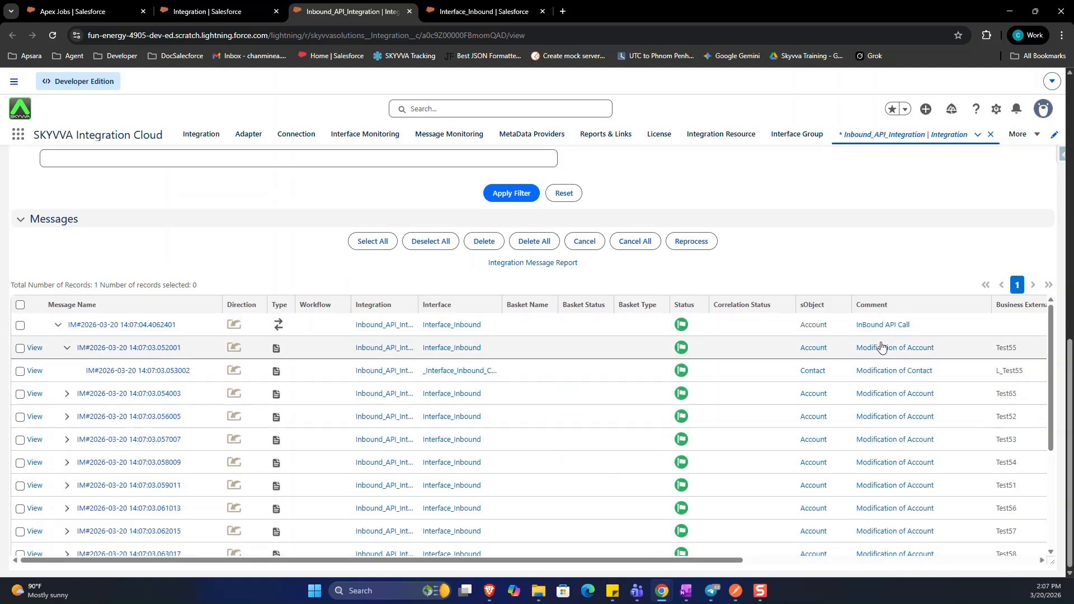
Step: Open the parent API message's record and examine its details, plus the information and data of its first listed child message
click(160, 326)
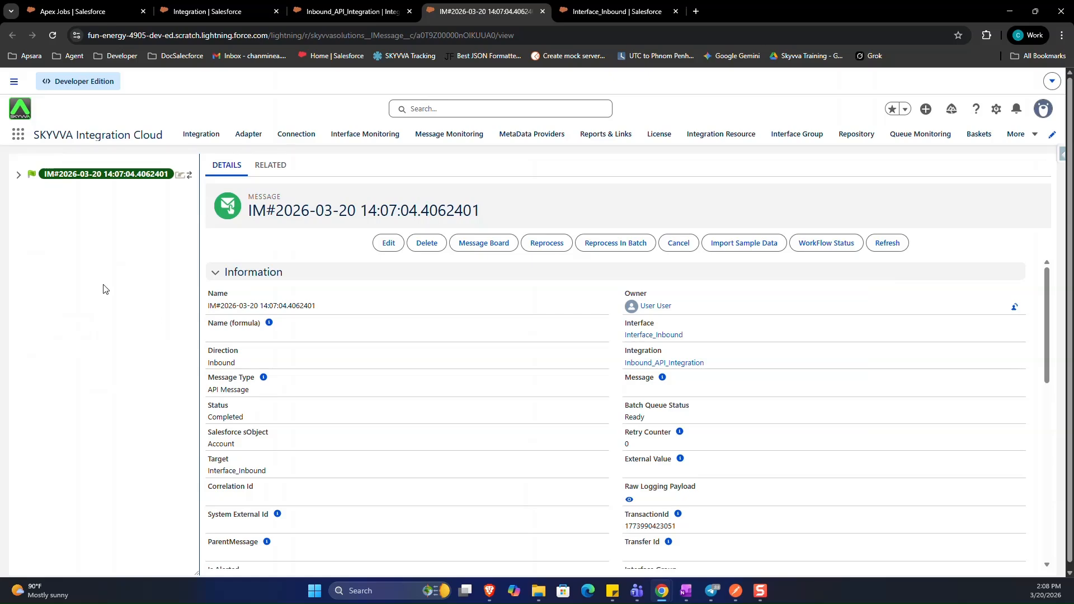
scroll(241, 413, down, 10)
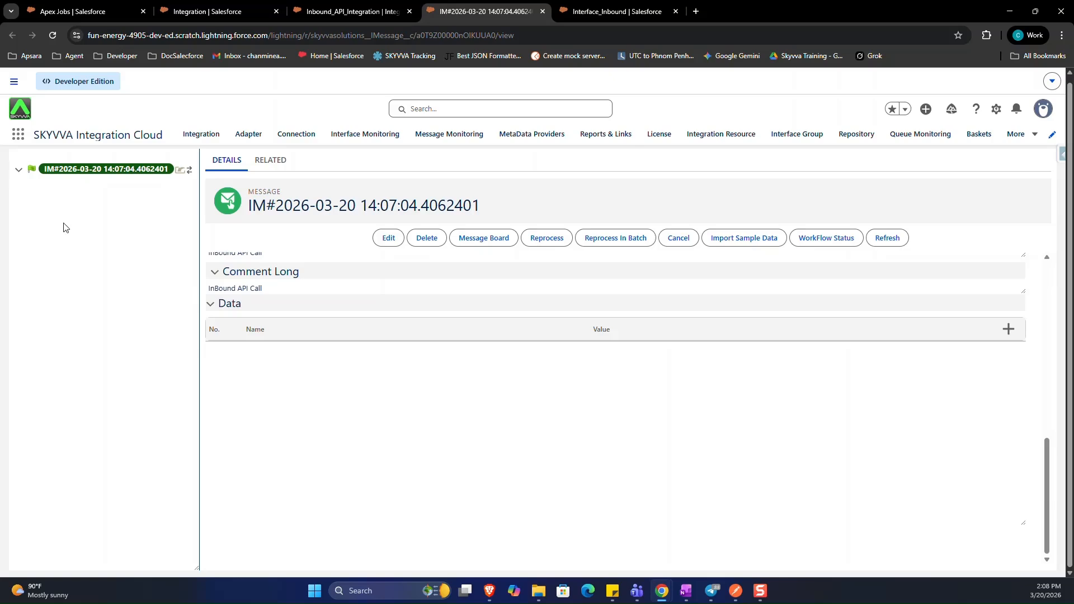
click(101, 192)
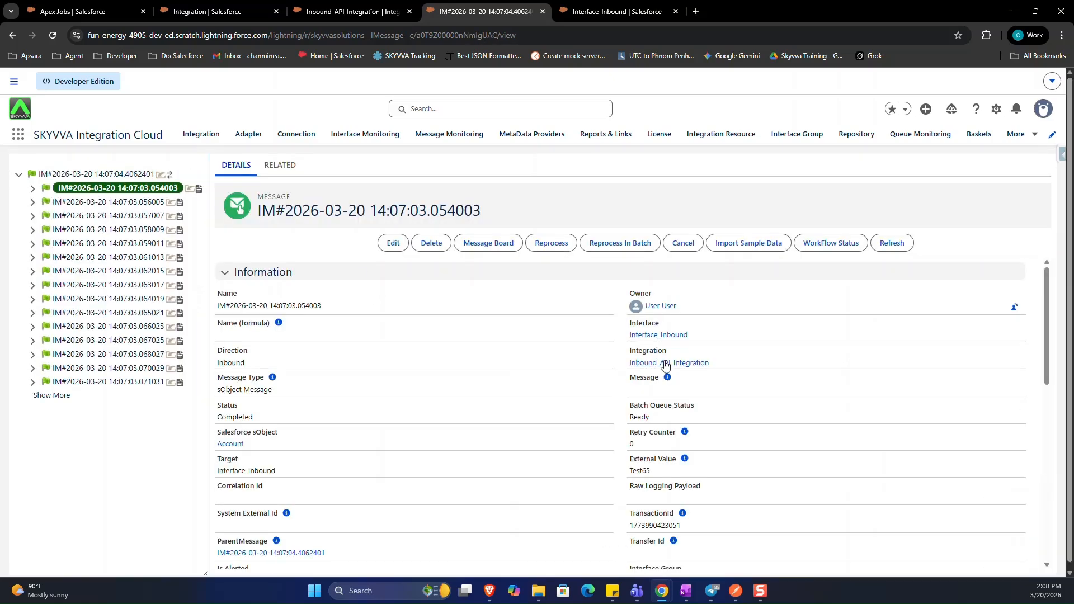
scroll(627, 409, down, 1)
scroll(224, 392, down, 5)
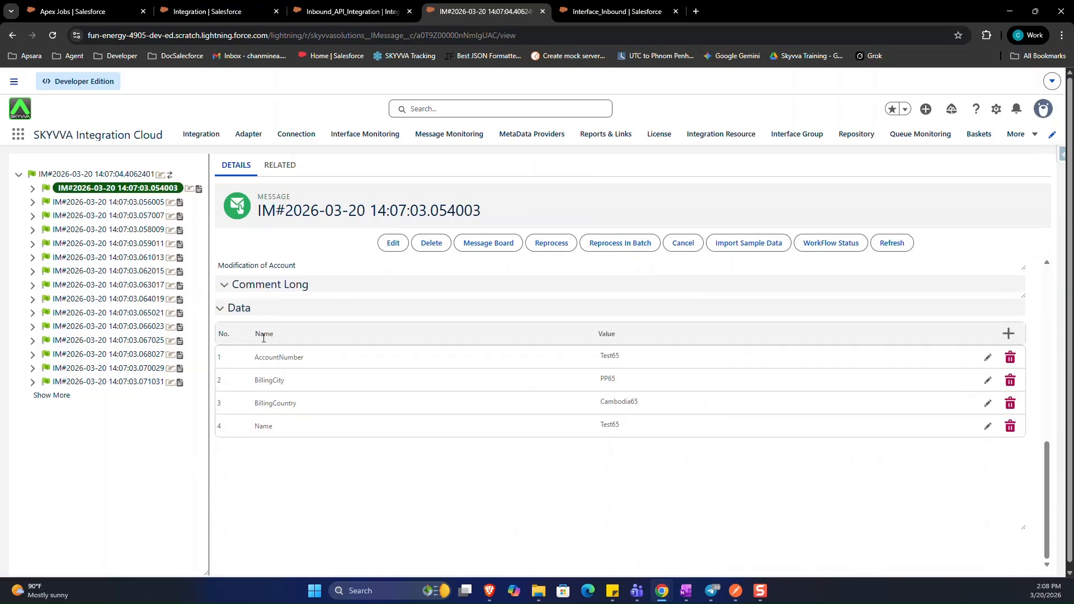
scroll(268, 391, up, 3)
scroll(260, 357, up, 5)
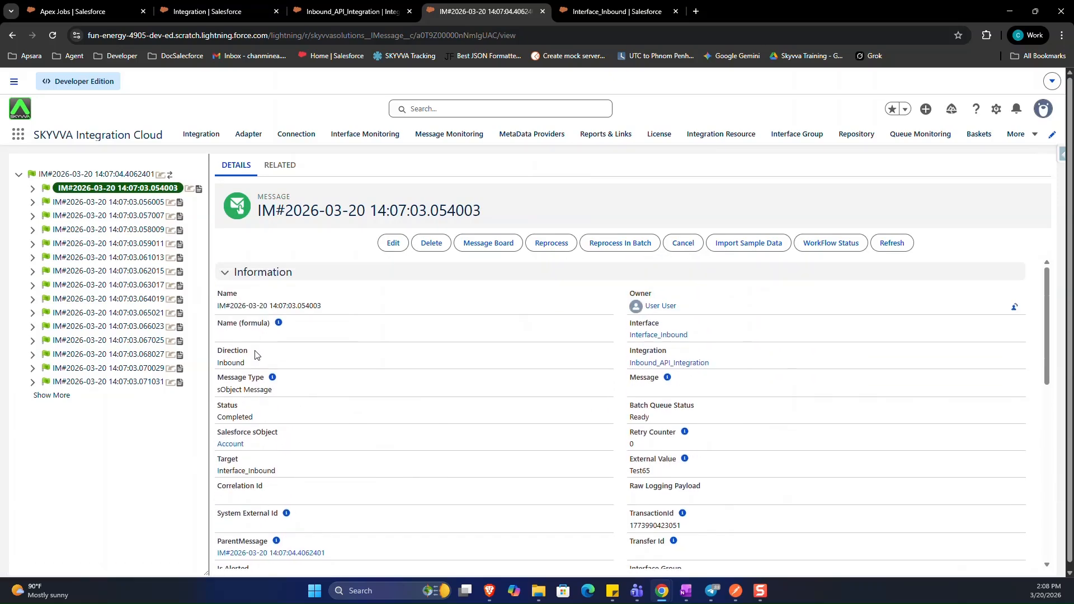
Step: Return to the parent API message and inspect its Raw Logging Payload, closing it without downloading
click(59, 176)
click(630, 501)
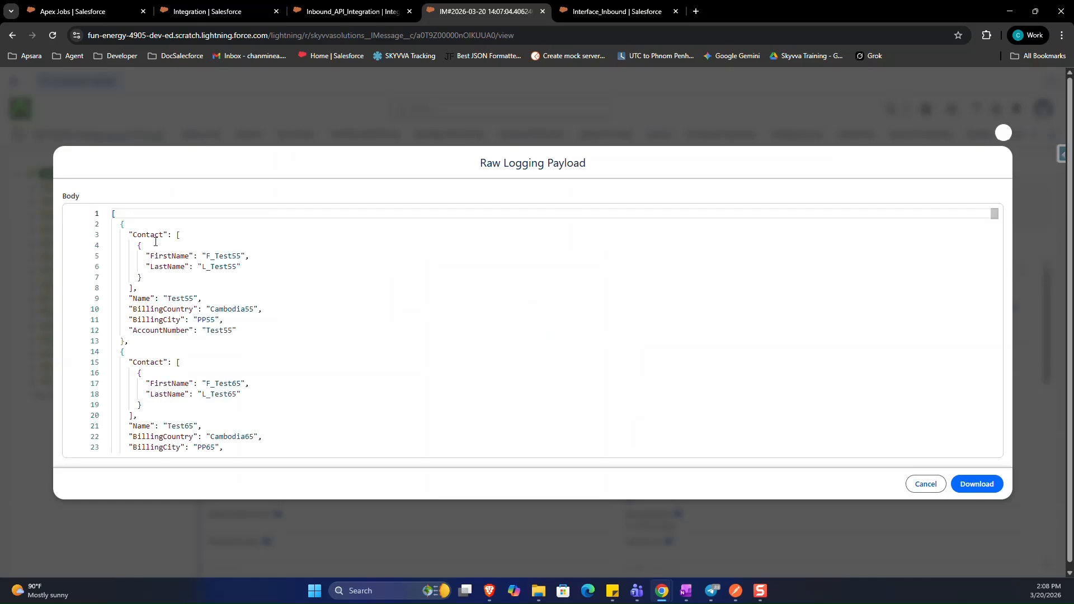
scroll(156, 242, down, 10)
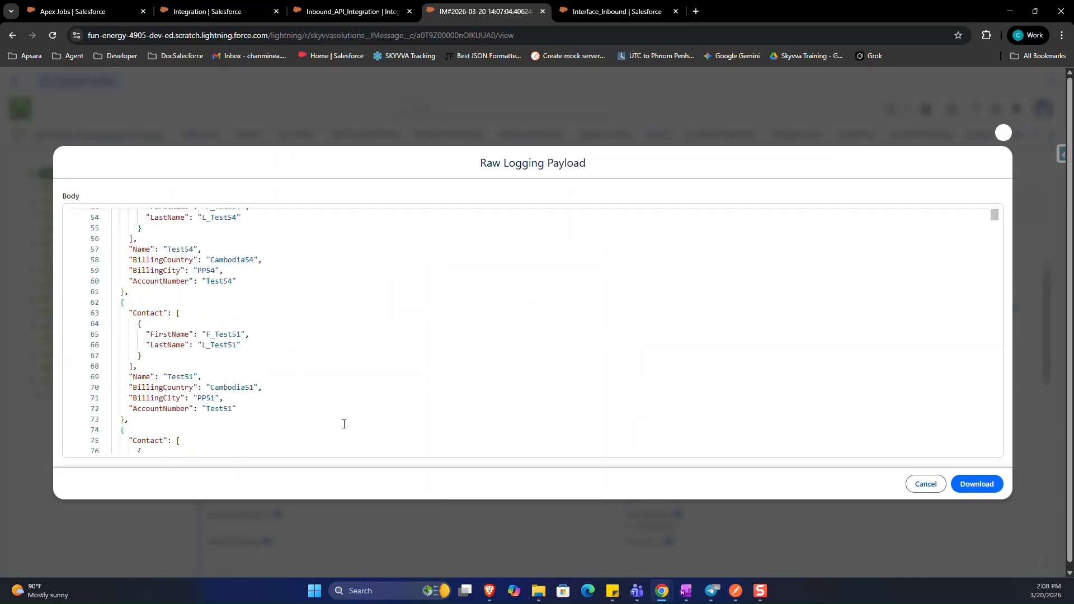
click(923, 486)
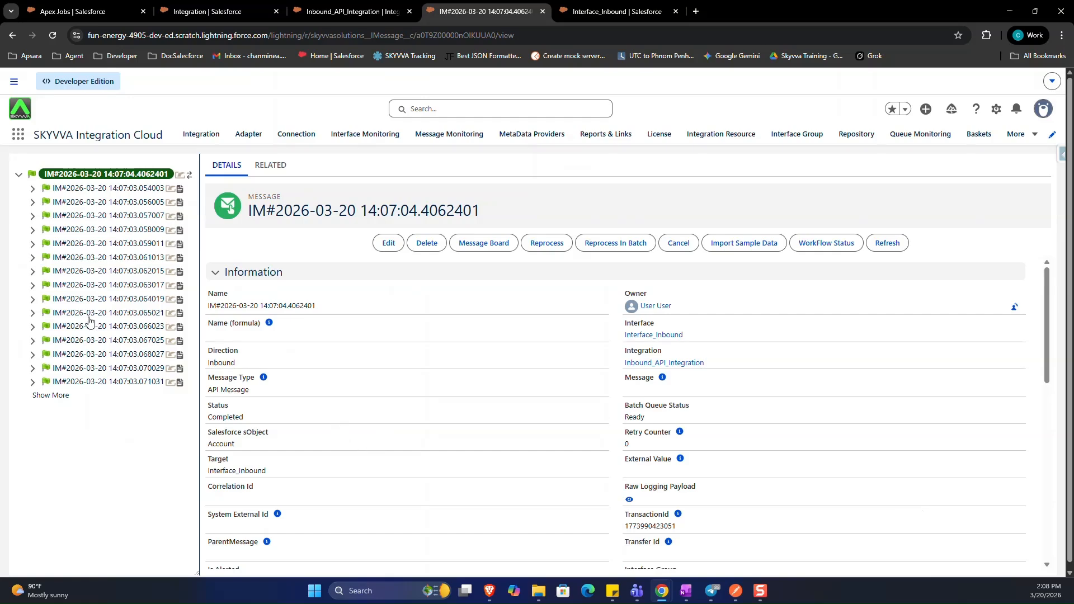
Step: Set the Inbound Processing Behavior of Interface_Inbound to Batch Apex and save the interface
click(617, 11)
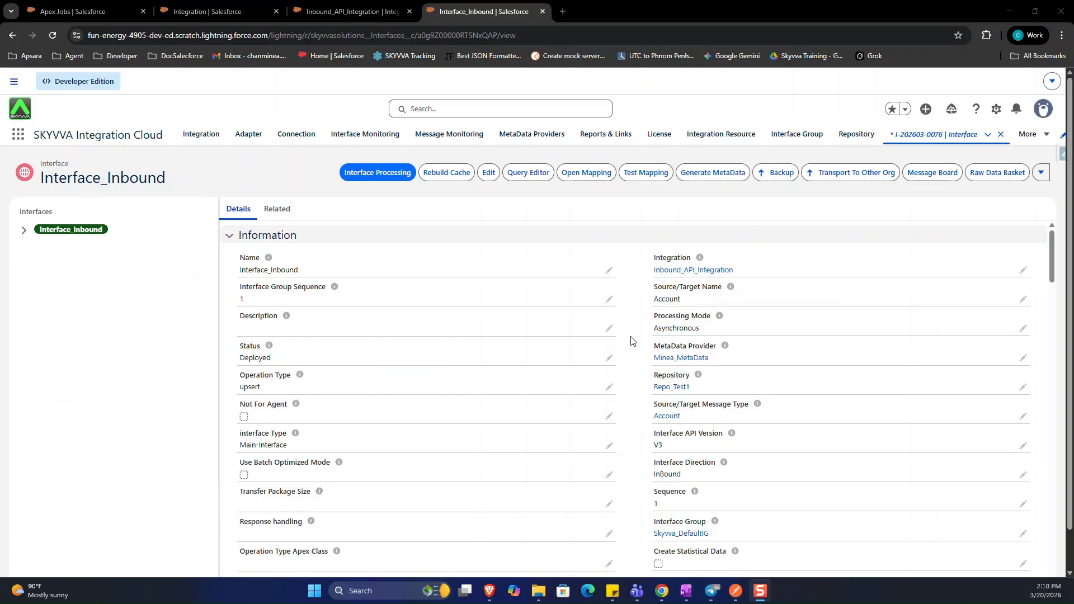
scroll(631, 340, down, 8)
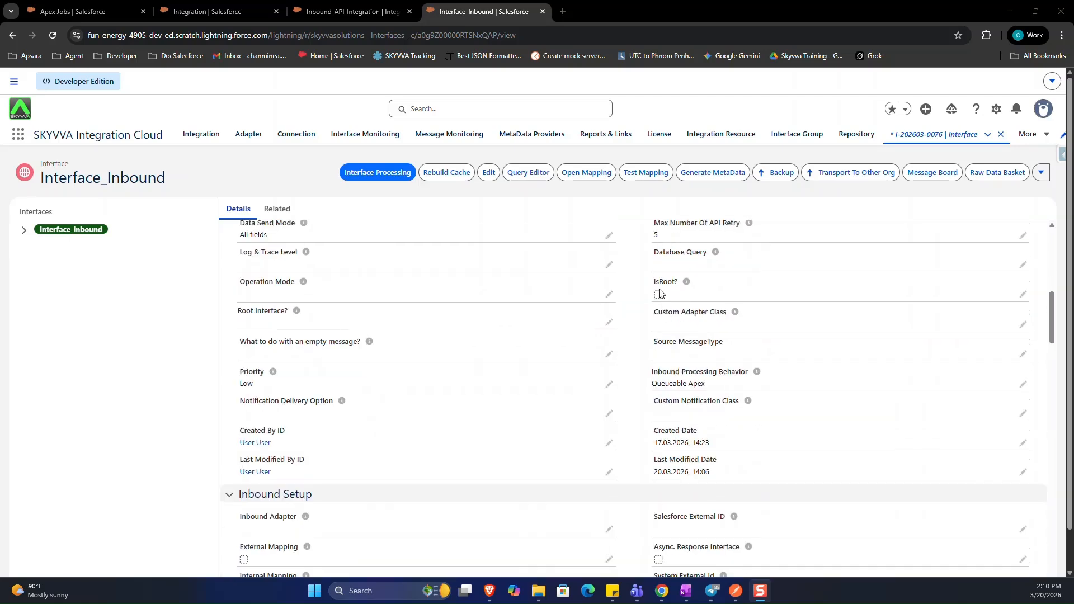
scroll(659, 293, down, 1)
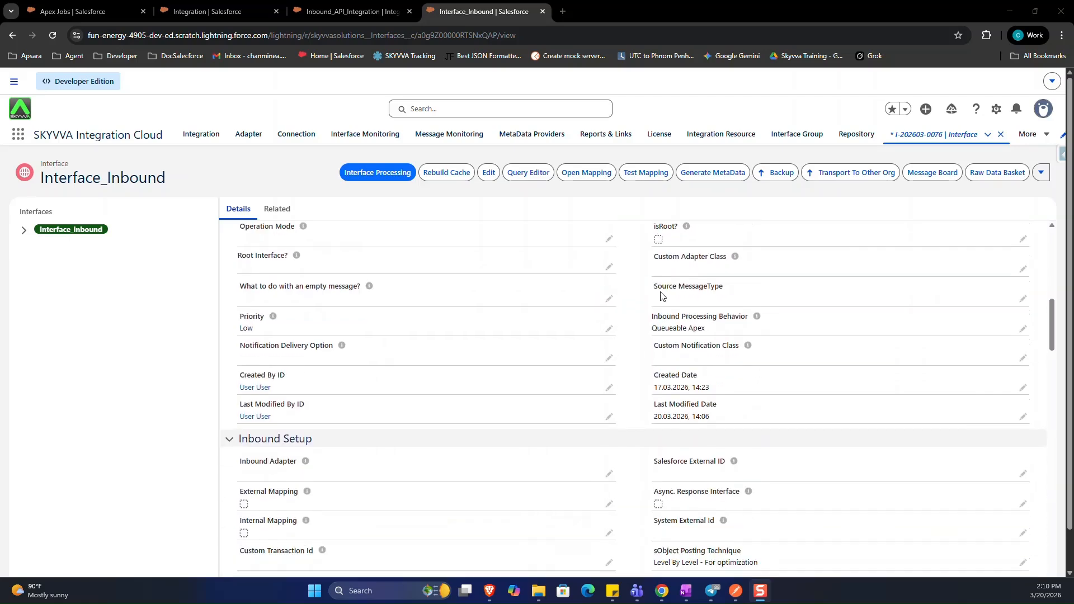
click(1024, 329)
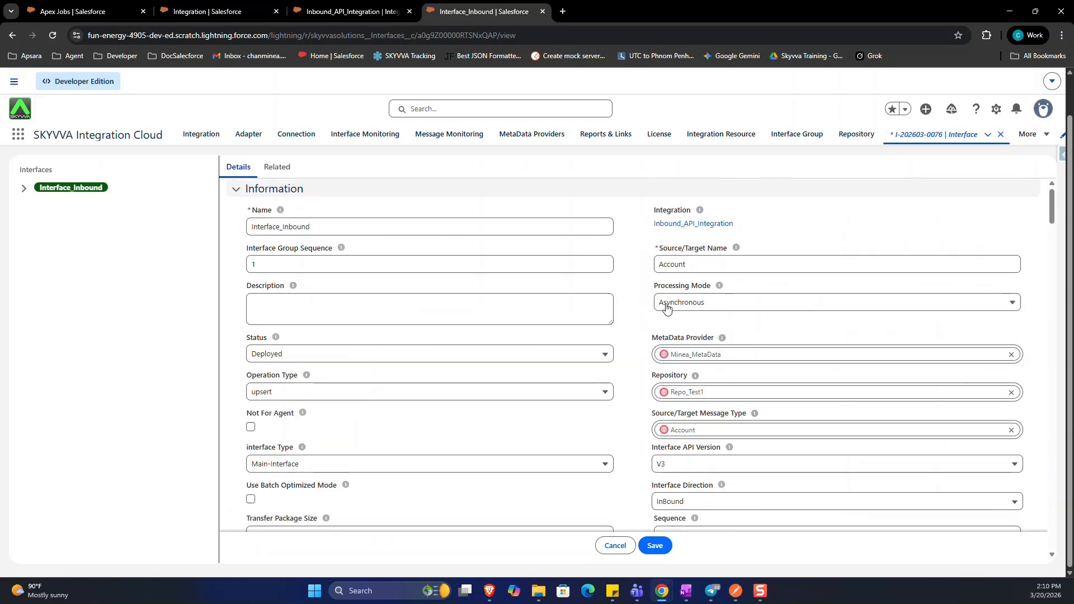
scroll(646, 302, down, 10)
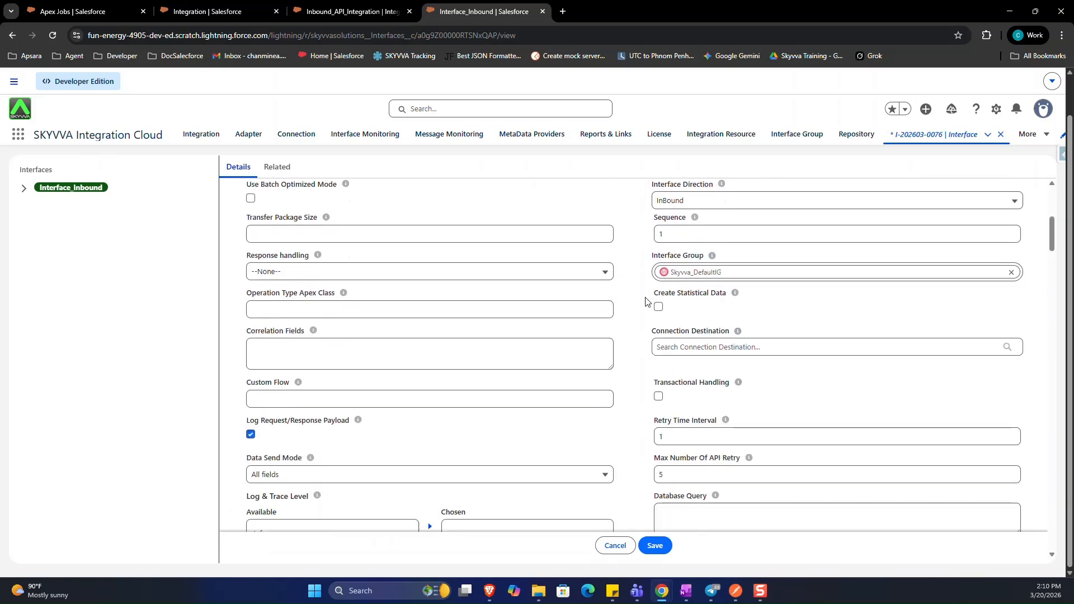
scroll(646, 302, down, 3)
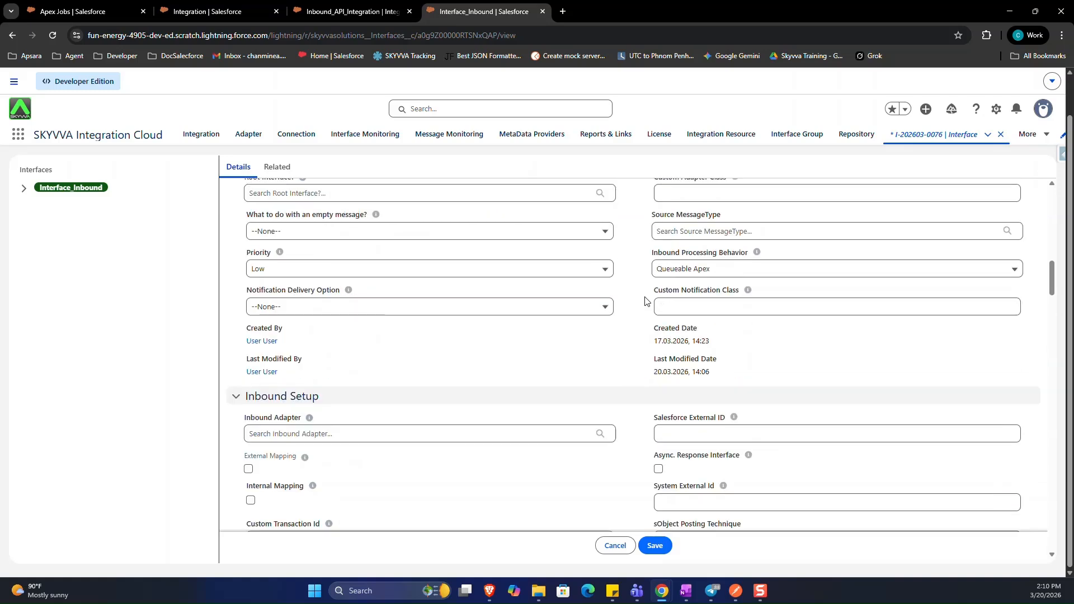
click(666, 274)
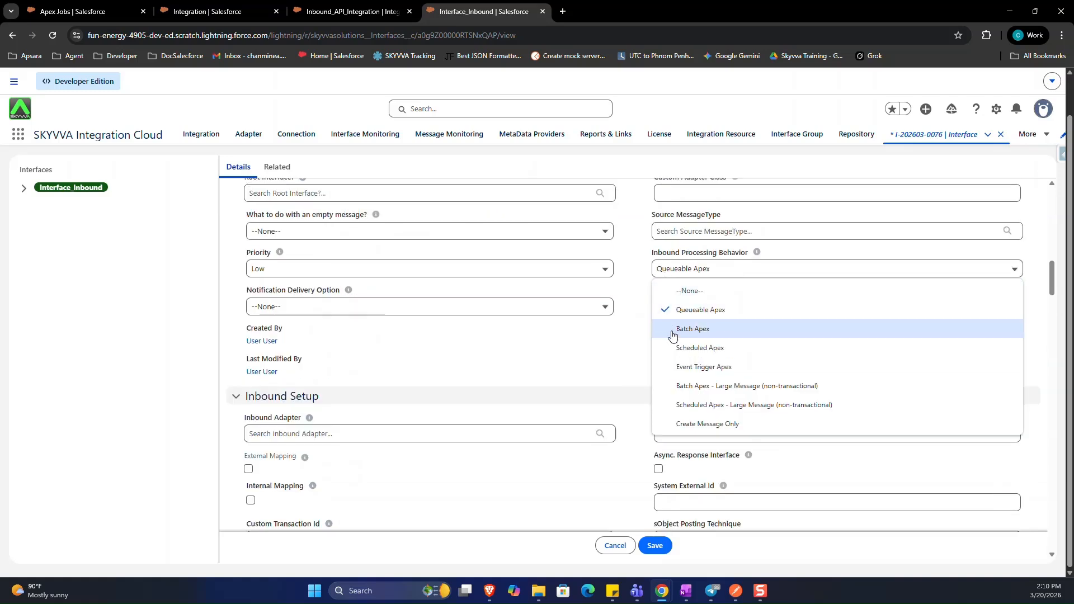
click(712, 331)
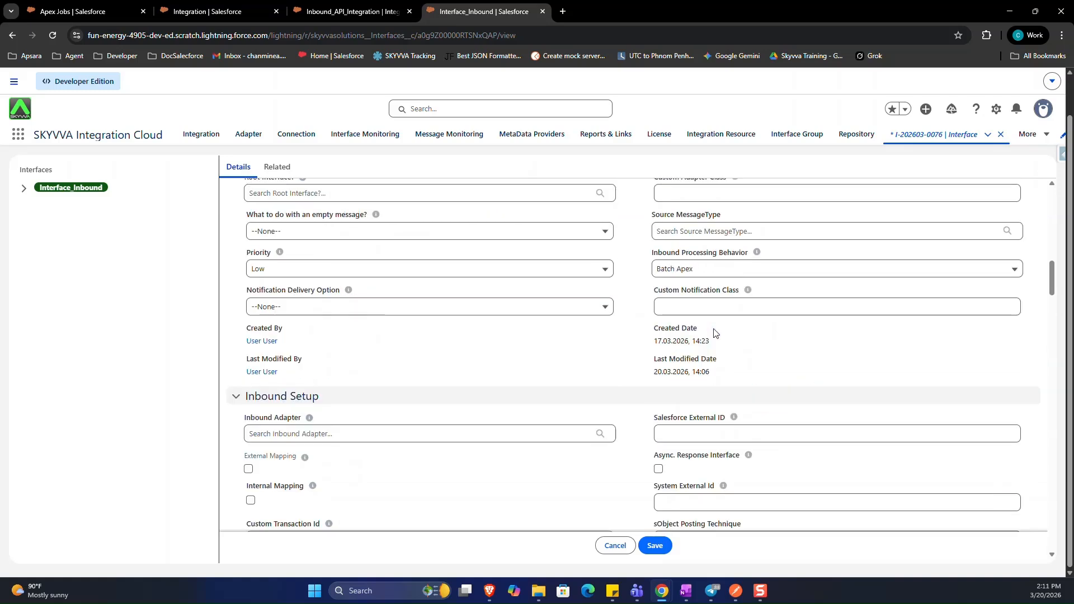
click(655, 545)
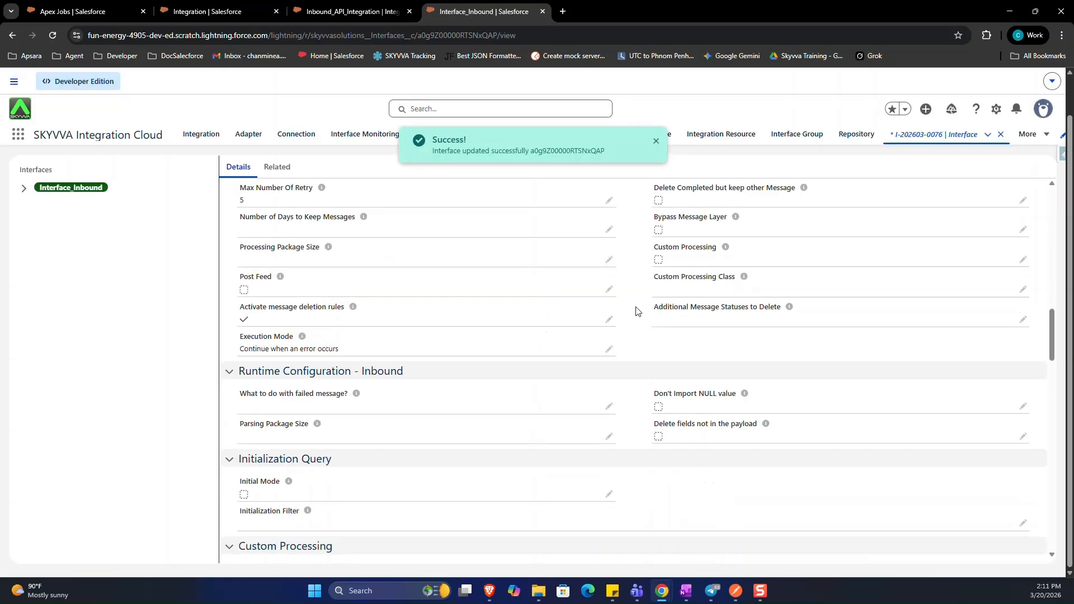
Step: Check the saved Inbound Processing Behavior in the details of Interface_Inbound
scroll(635, 311, up, 8)
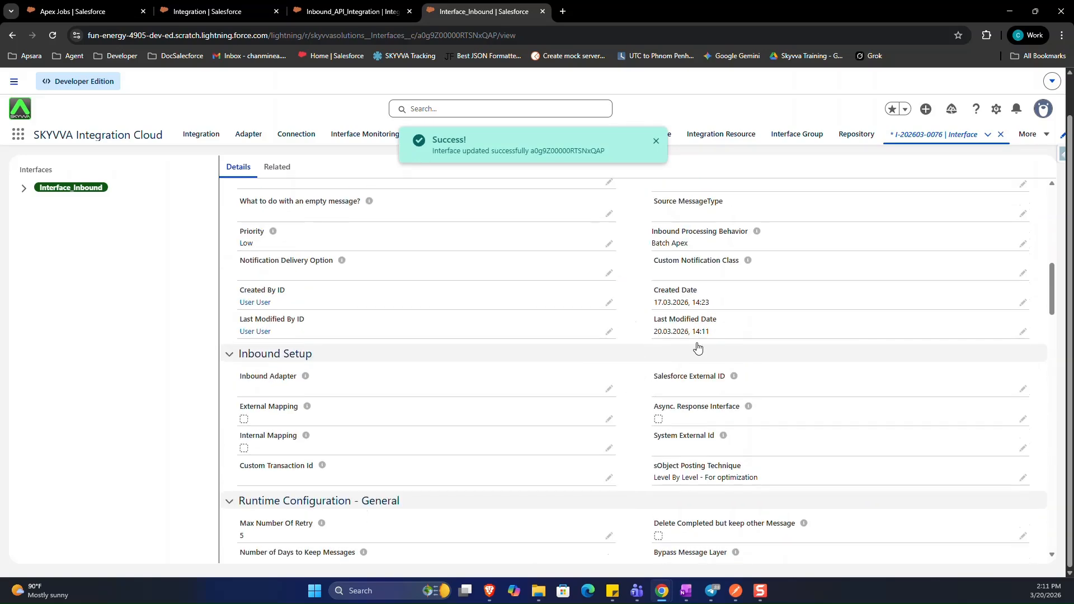
drag(648, 297, 705, 300)
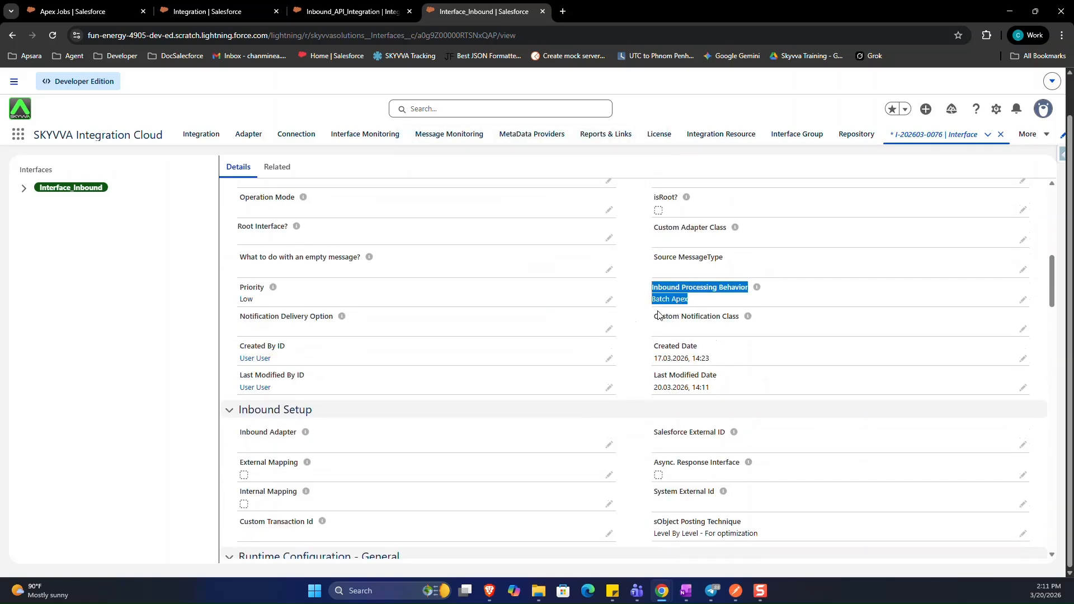
click(628, 321)
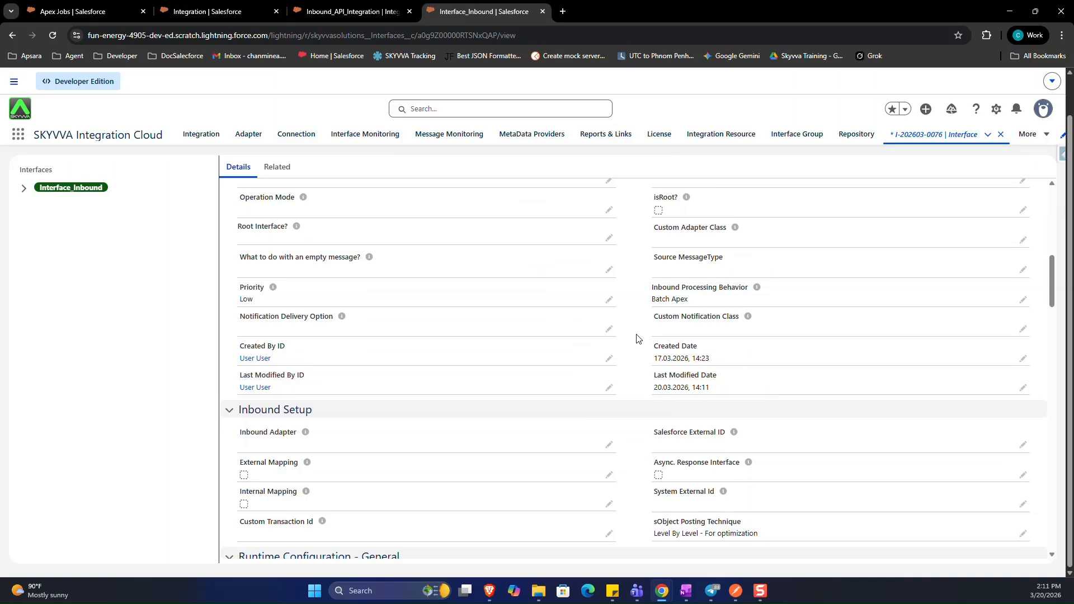
scroll(637, 338, up, 1)
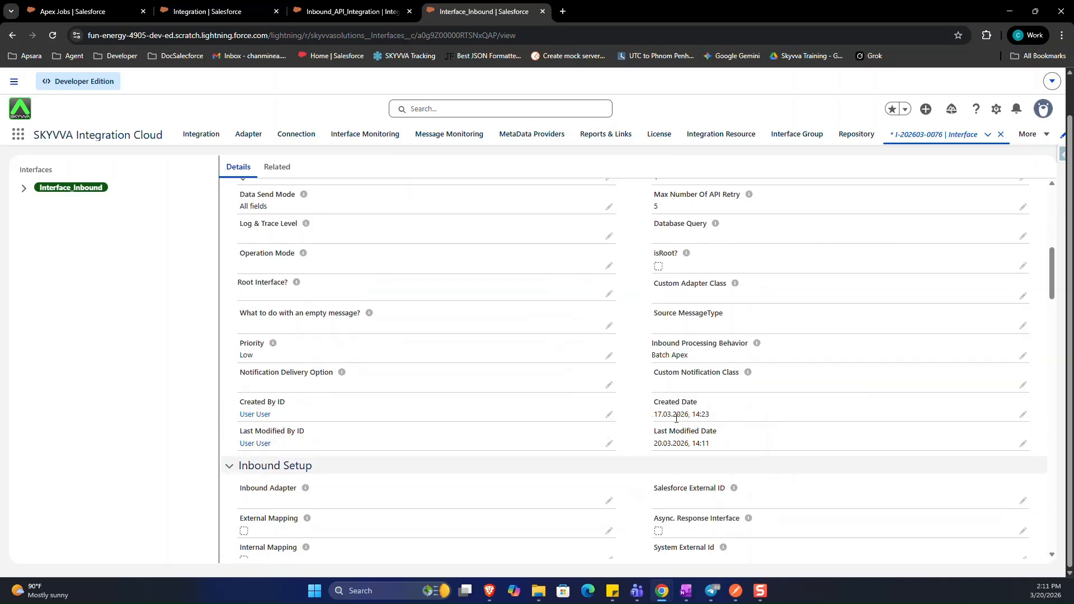
Step: Switch to Postman and review the JSON body and query parameters of the V4/Integrate JSON 2.52 request
click(735, 593)
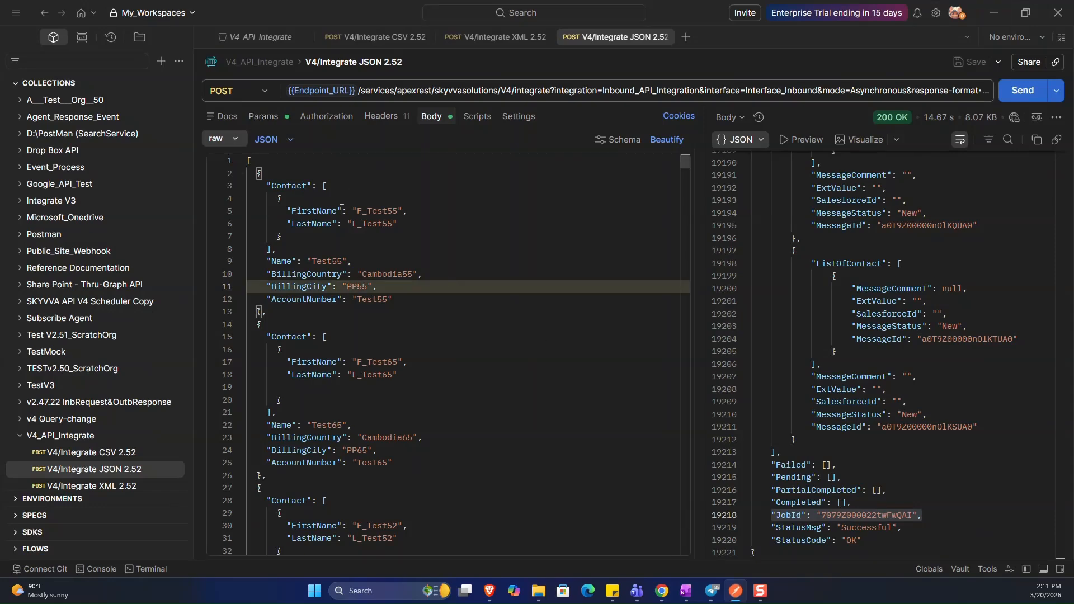
scroll(903, 425, up, 7)
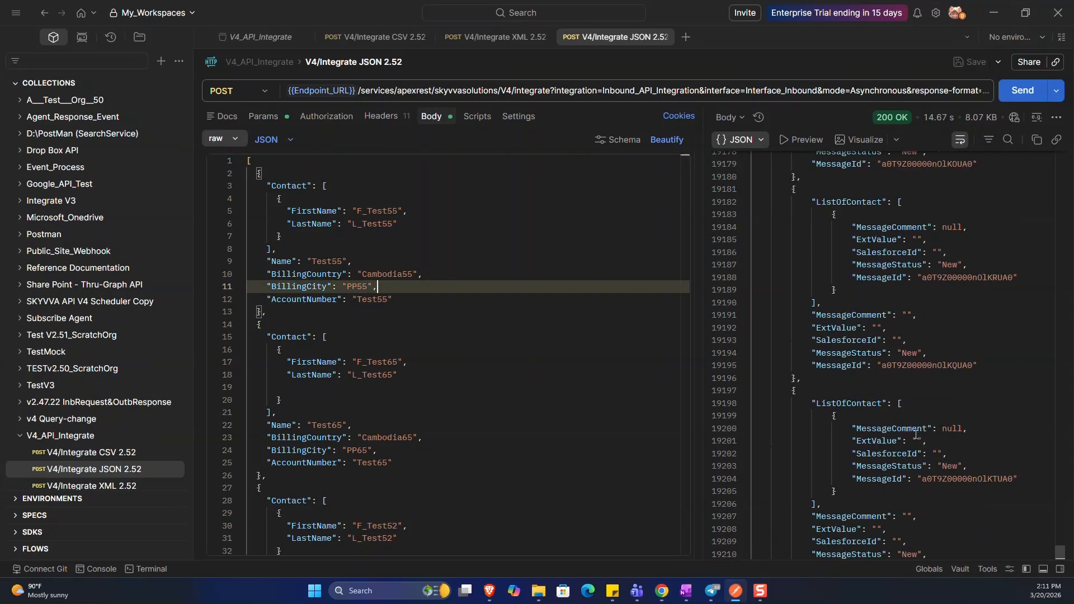
scroll(904, 426, up, 3)
drag(1061, 552, 1061, 151)
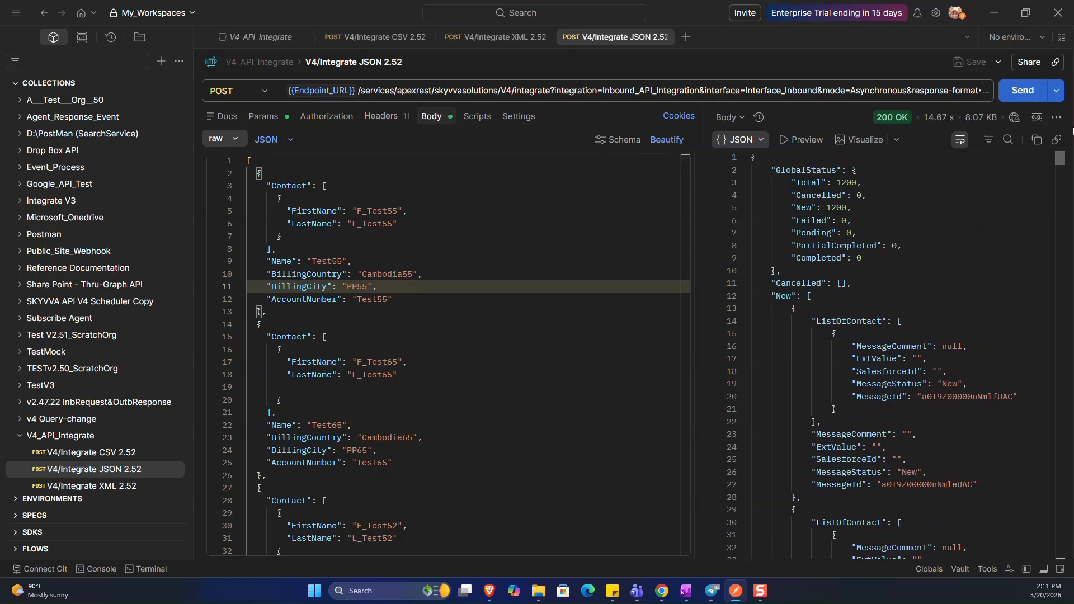
drag(249, 162, 412, 324)
click(411, 314)
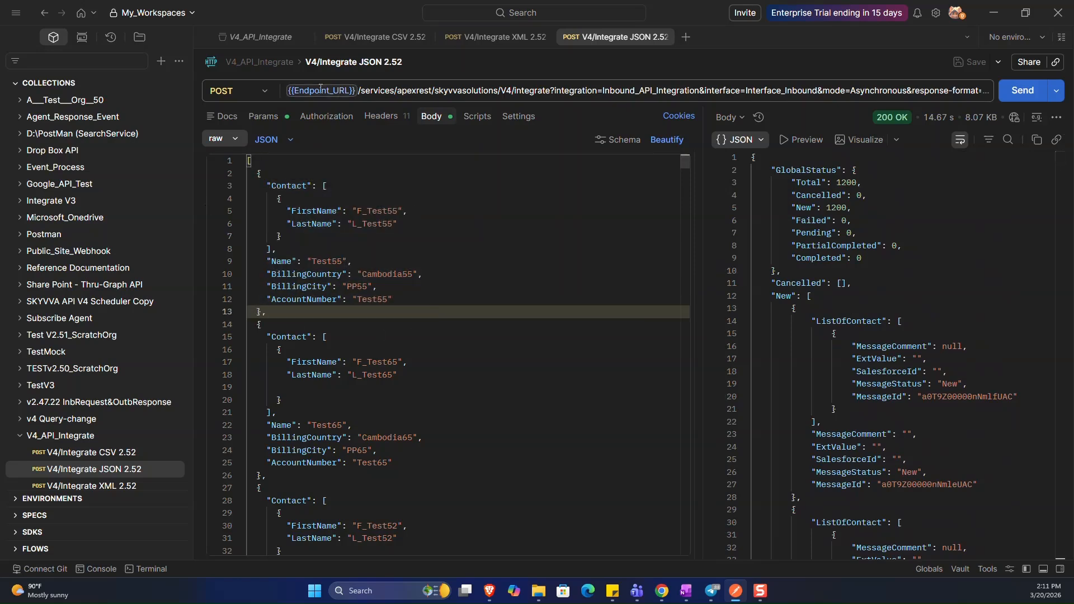
click(276, 118)
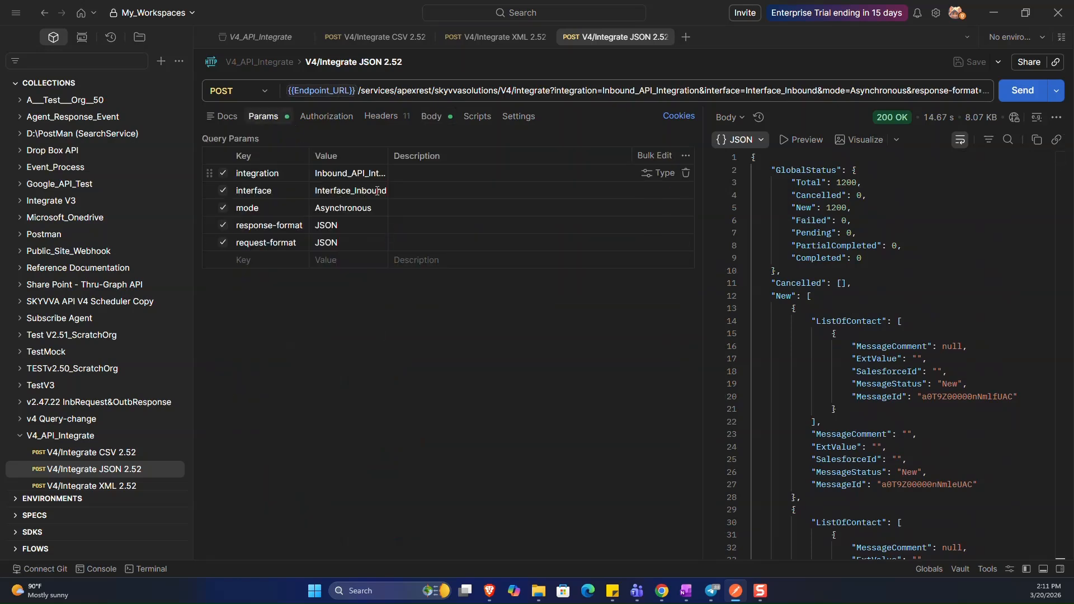
click(431, 116)
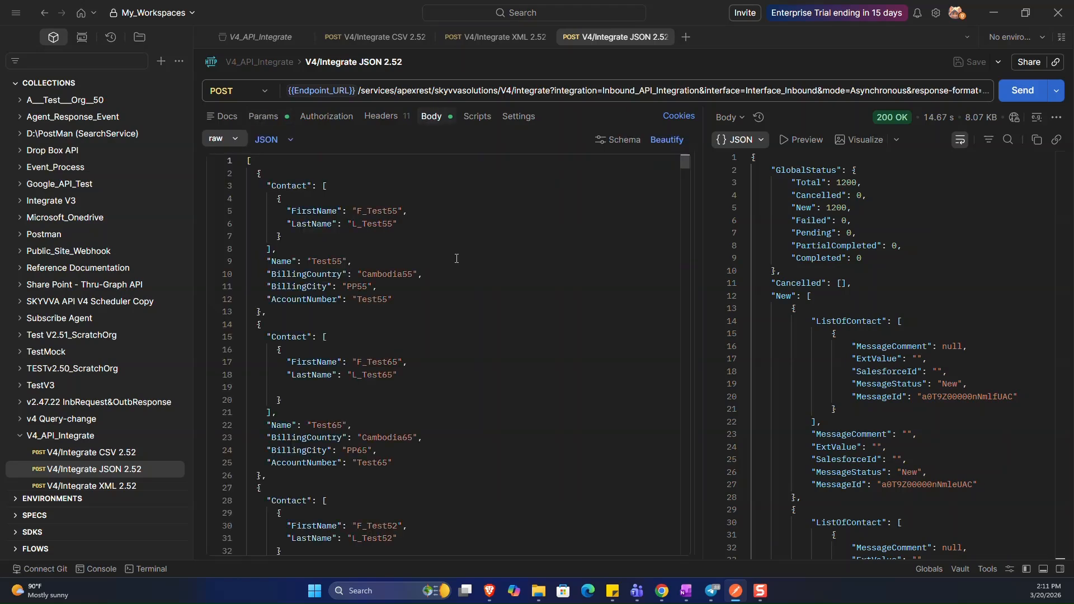
Step: Send the V4/Integrate JSON 2.52 request again and highlight the JobId at the end of the new response
click(1018, 91)
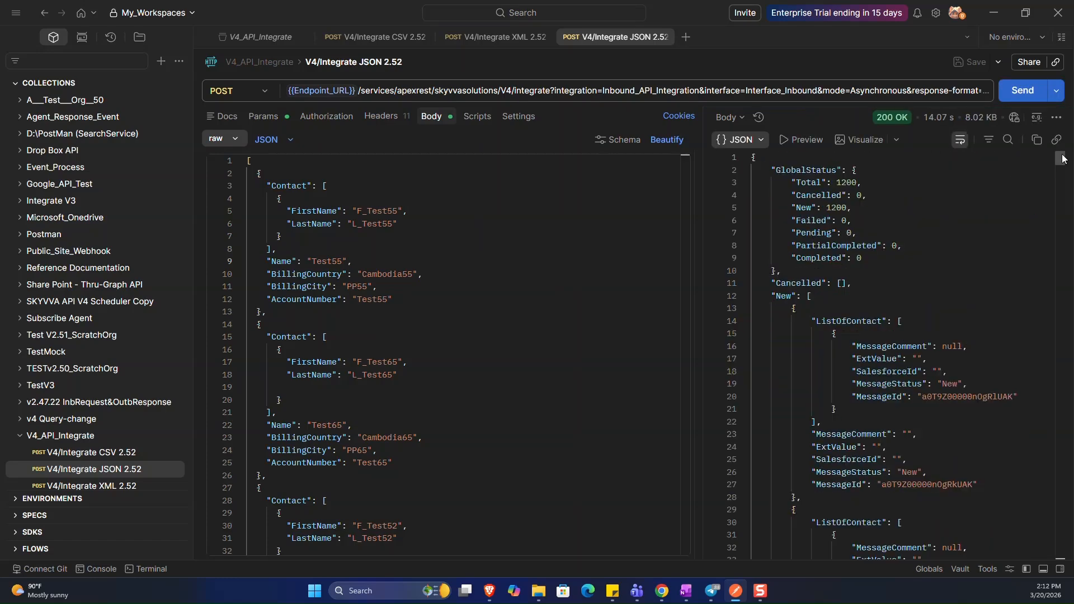
drag(1061, 159, 1062, 554)
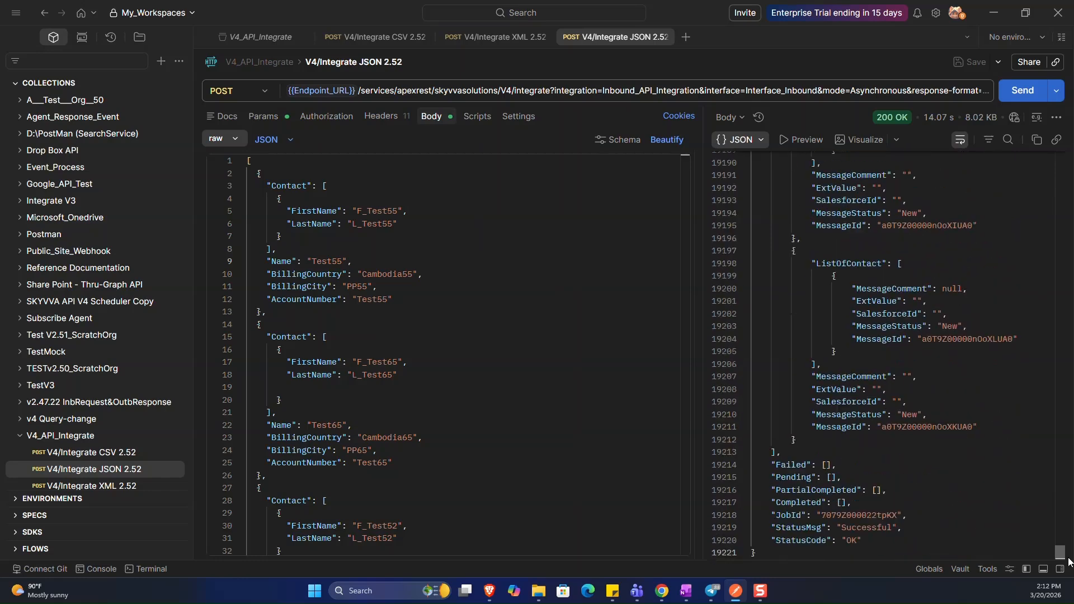
double_click(859, 515)
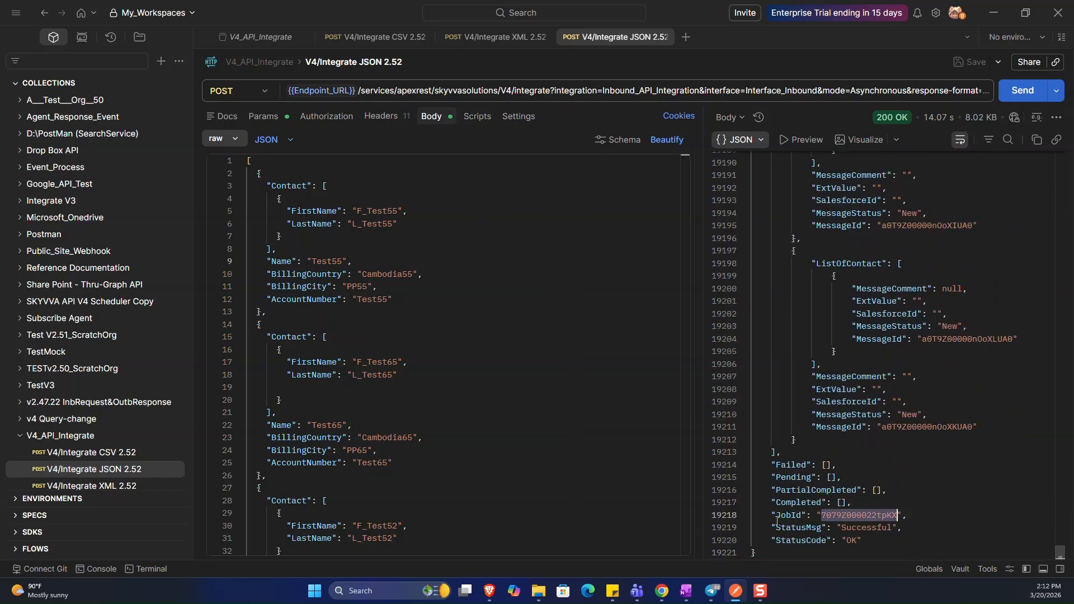
drag(768, 518, 909, 517)
double_click(867, 516)
click(924, 518)
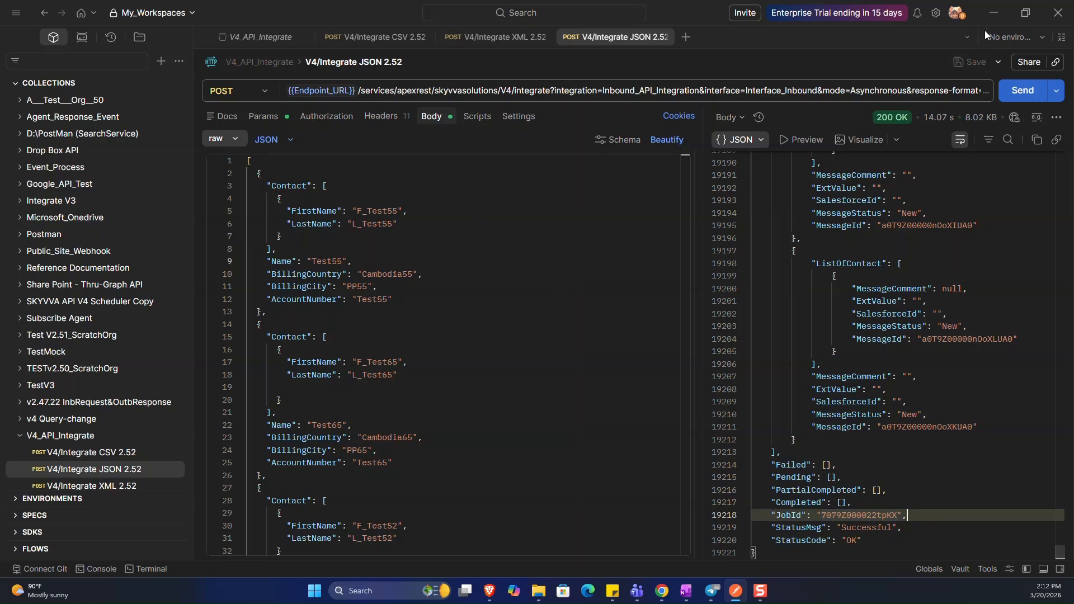
Step: Switch from Postman to the Salesforce browser window and reload the Apex Jobs list in Setup
click(995, 14)
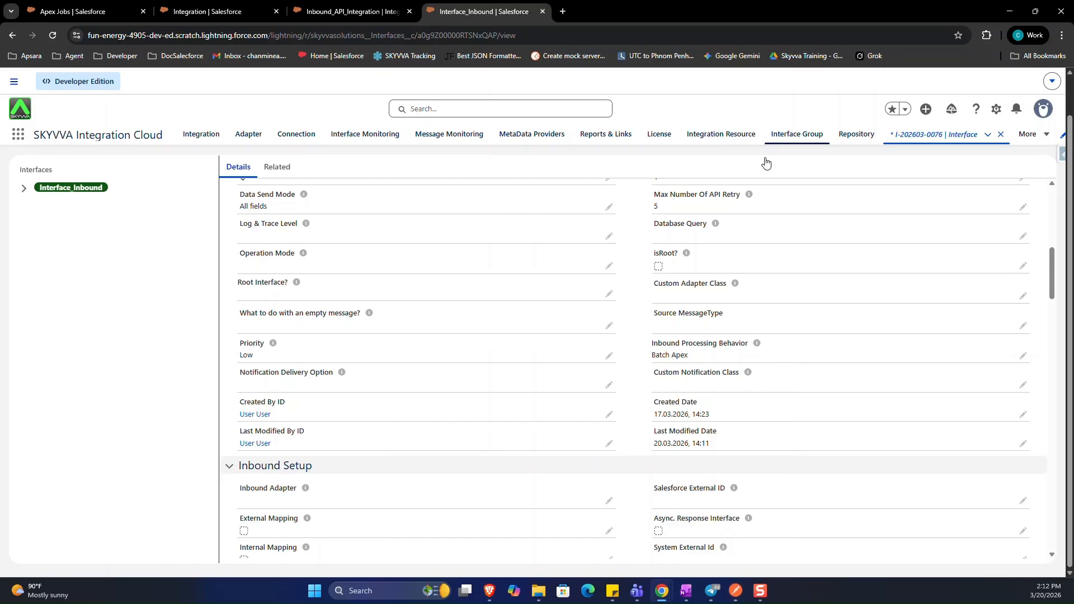
click(76, 13)
click(64, 298)
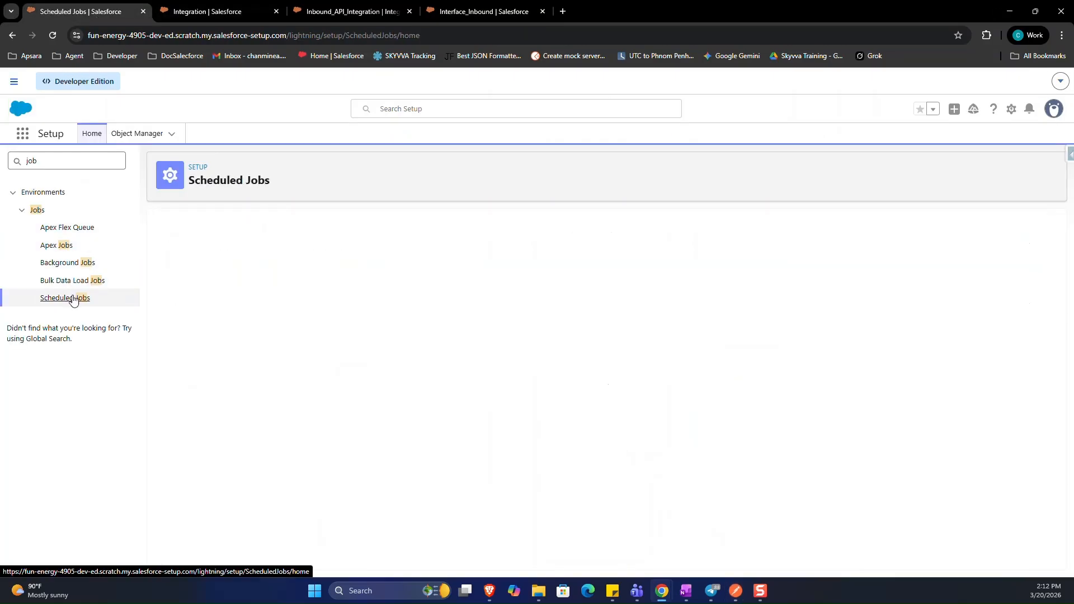
click(62, 253)
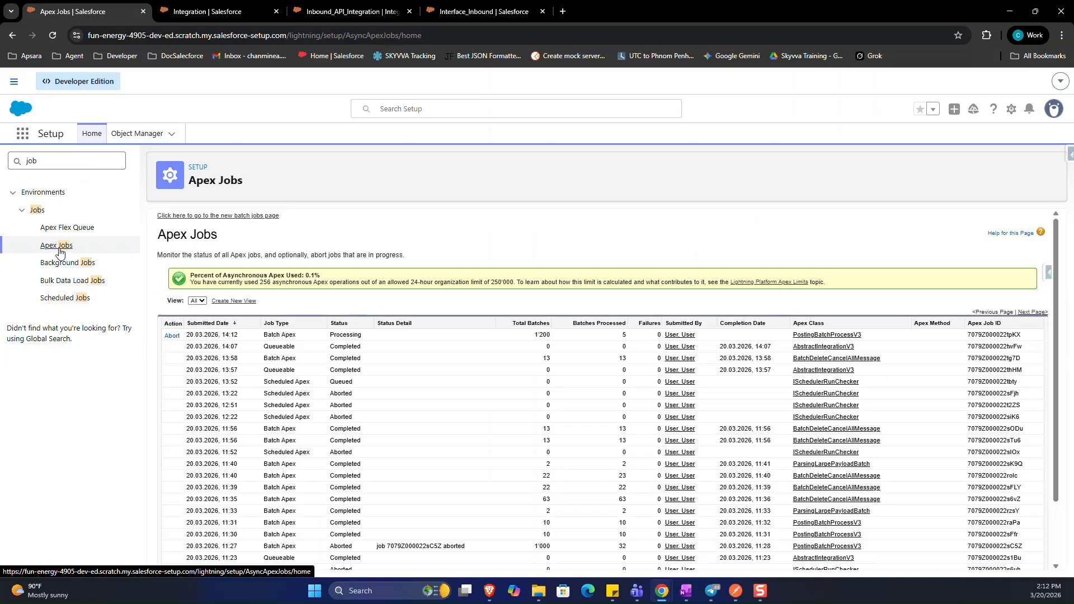
Step: Highlight the total batches, Apex class and status of the newest Batch Apex job in the Apex Jobs list
double_click(543, 335)
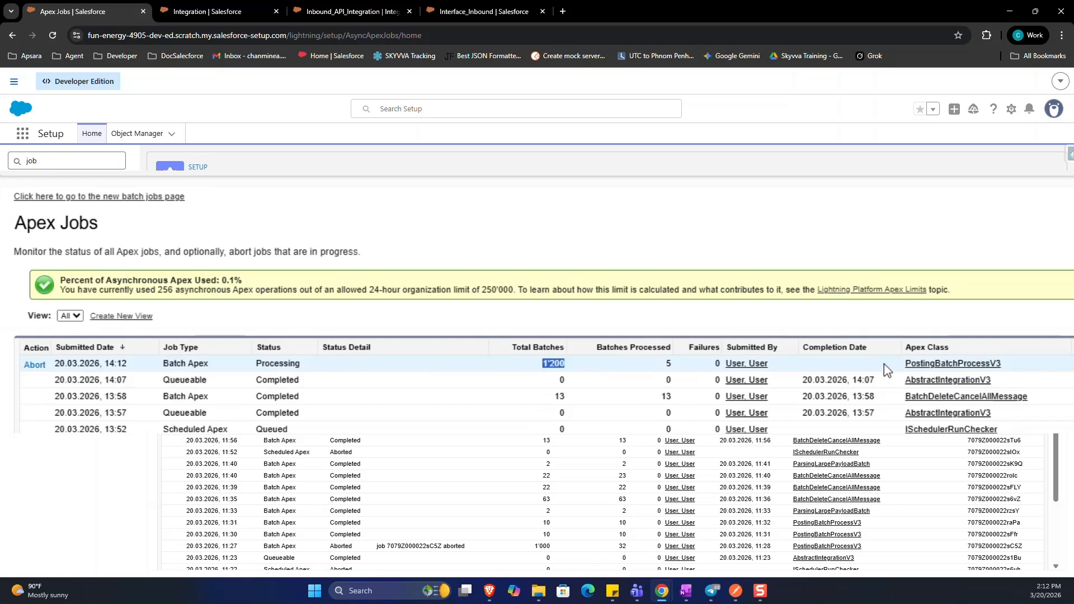
drag(885, 364, 1019, 367)
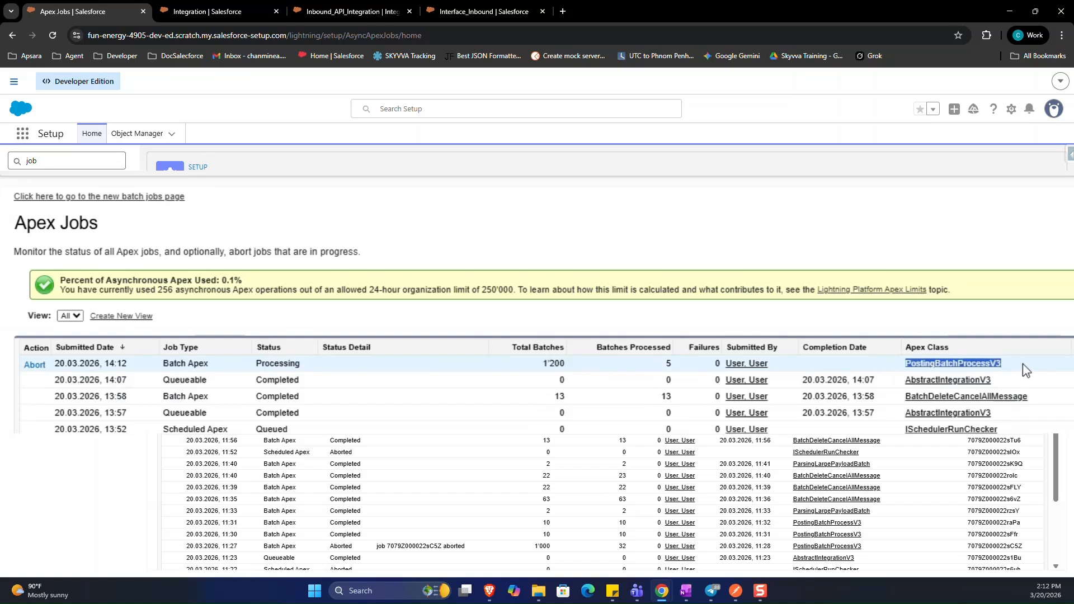
click(1020, 363)
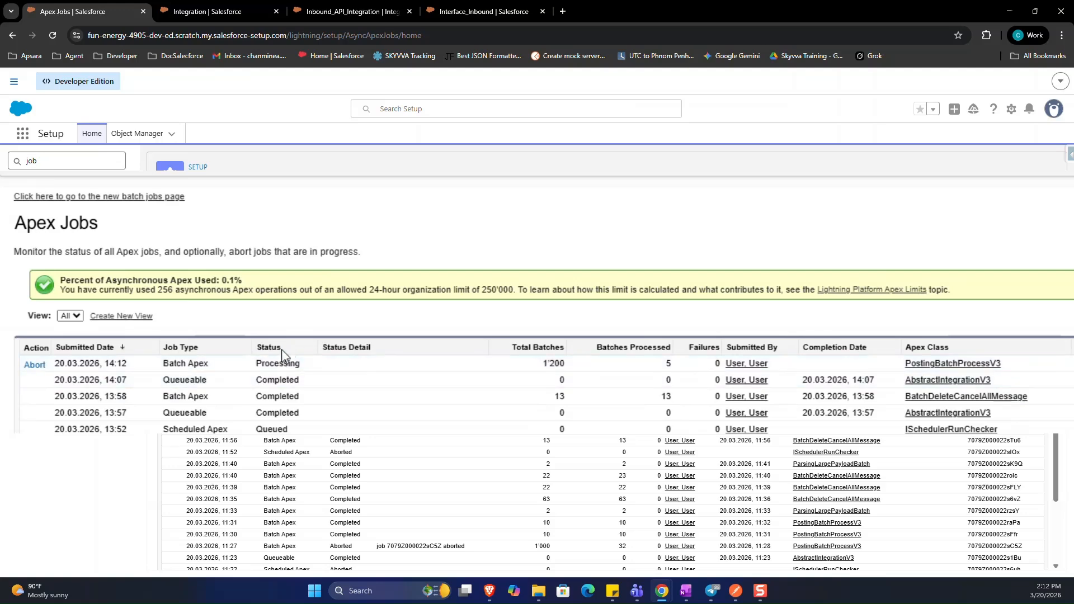
double_click(267, 365)
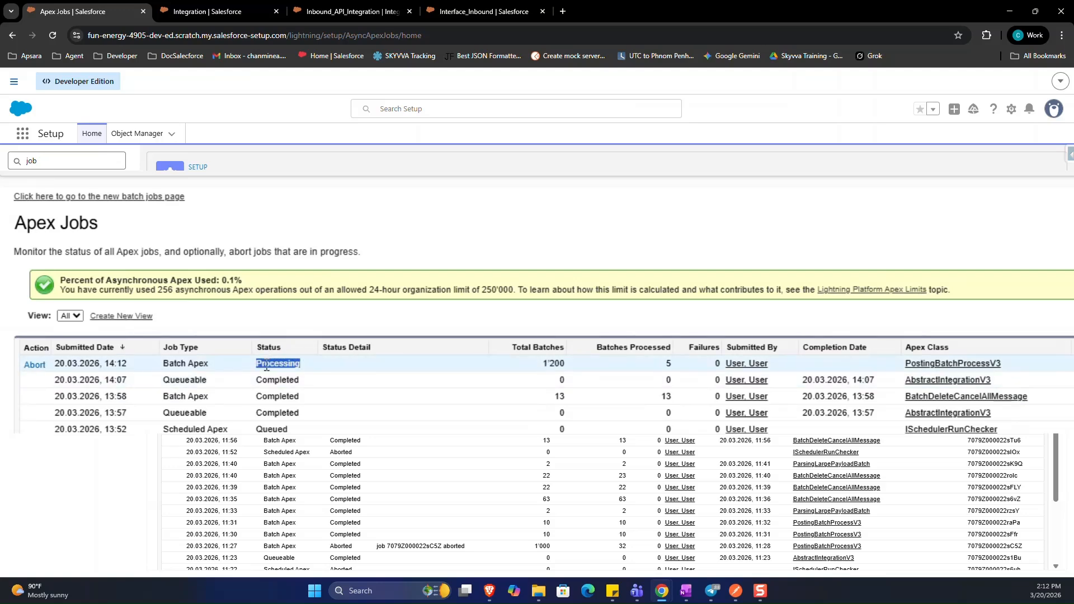
click(219, 373)
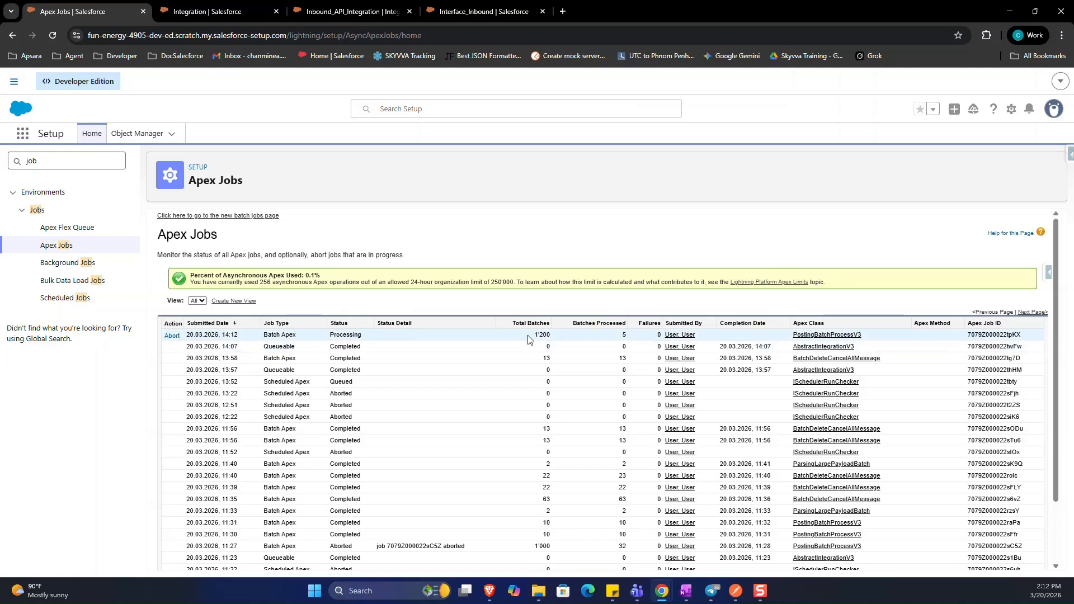
drag(532, 335, 558, 341)
click(552, 339)
Step: Refresh the filtered messages of Inbound_API_Integration and expand the newest API message to review the statuses of its child messages
click(358, 12)
click(518, 197)
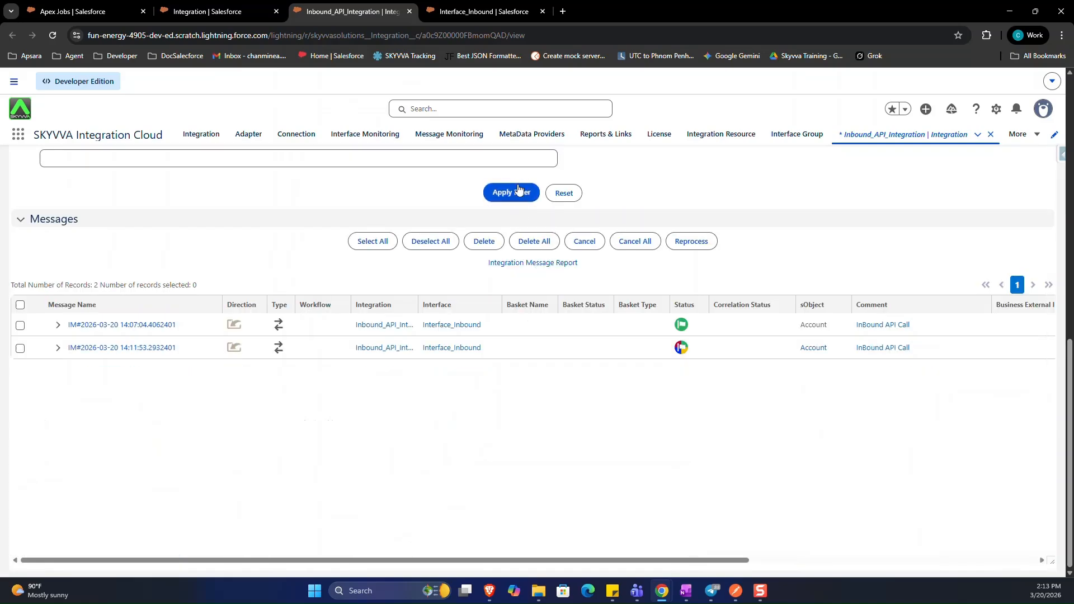
click(520, 191)
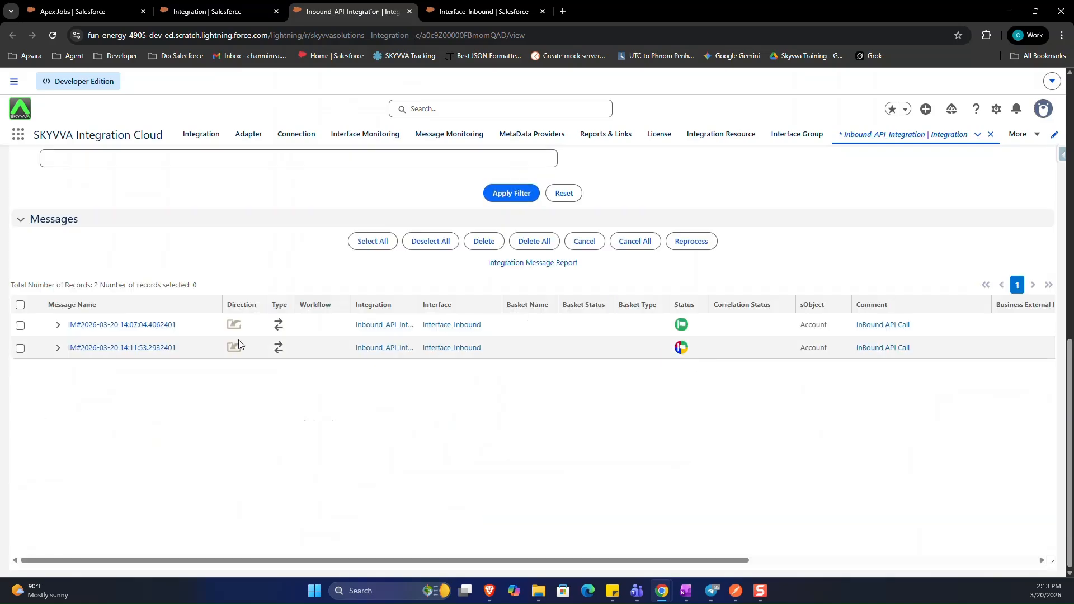
click(57, 348)
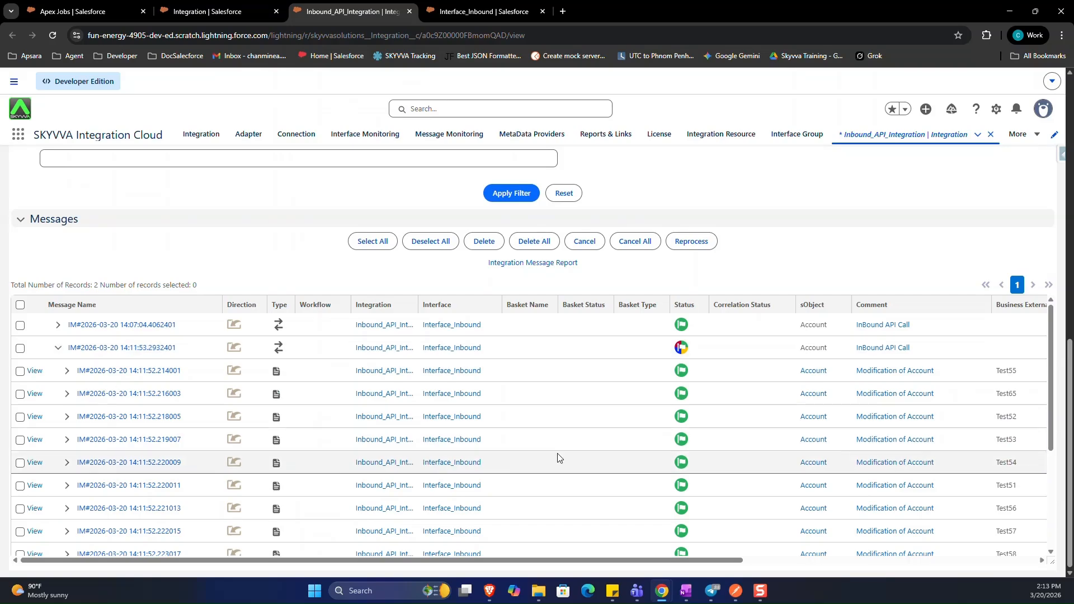
scroll(683, 405, down, 3)
scroll(454, 452, up, 3)
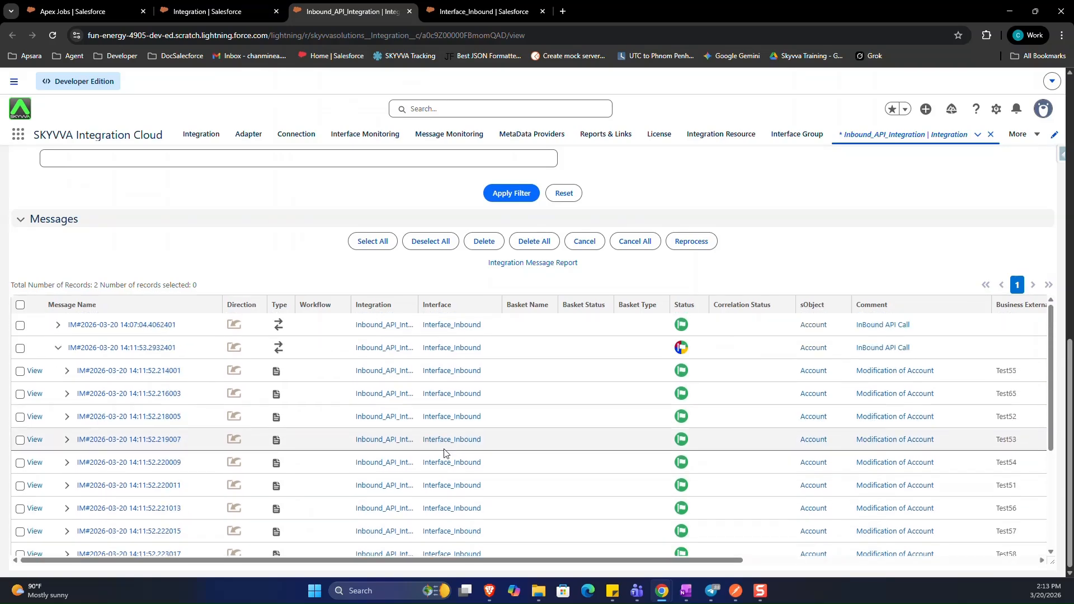
Step: Open the newest API message's record, expand its message tree and examine the details of its first listed child message
click(84, 348)
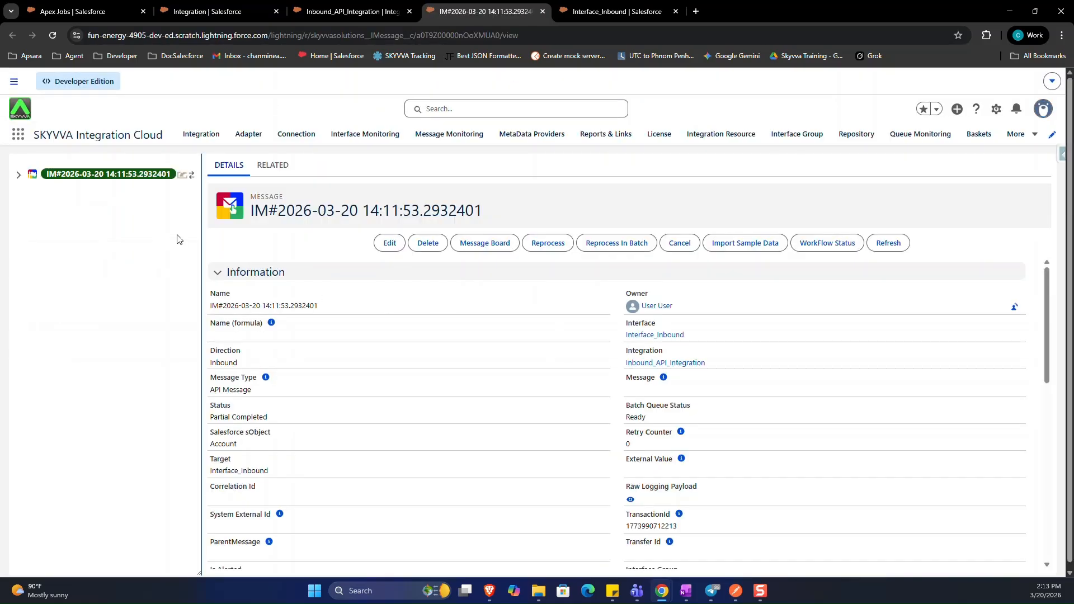
scroll(571, 365, down, 10)
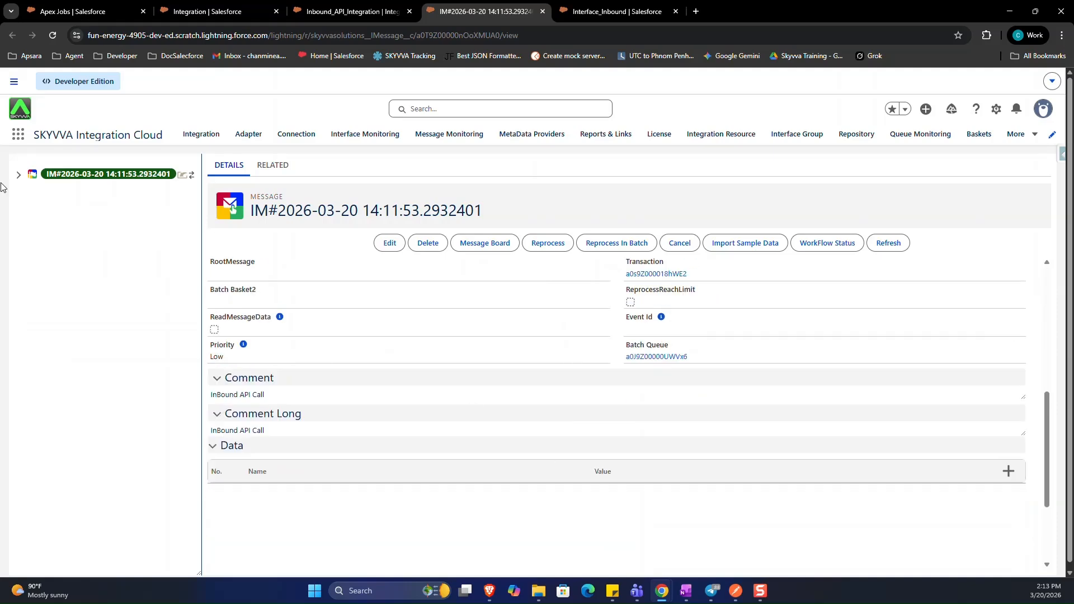
click(19, 175)
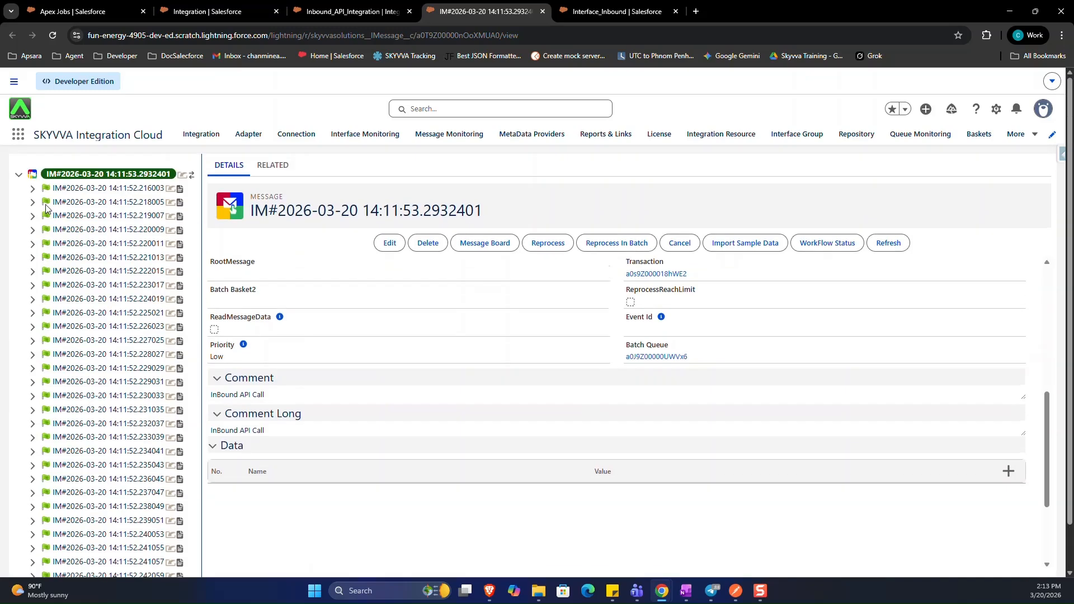
click(50, 189)
scroll(358, 297, down, 10)
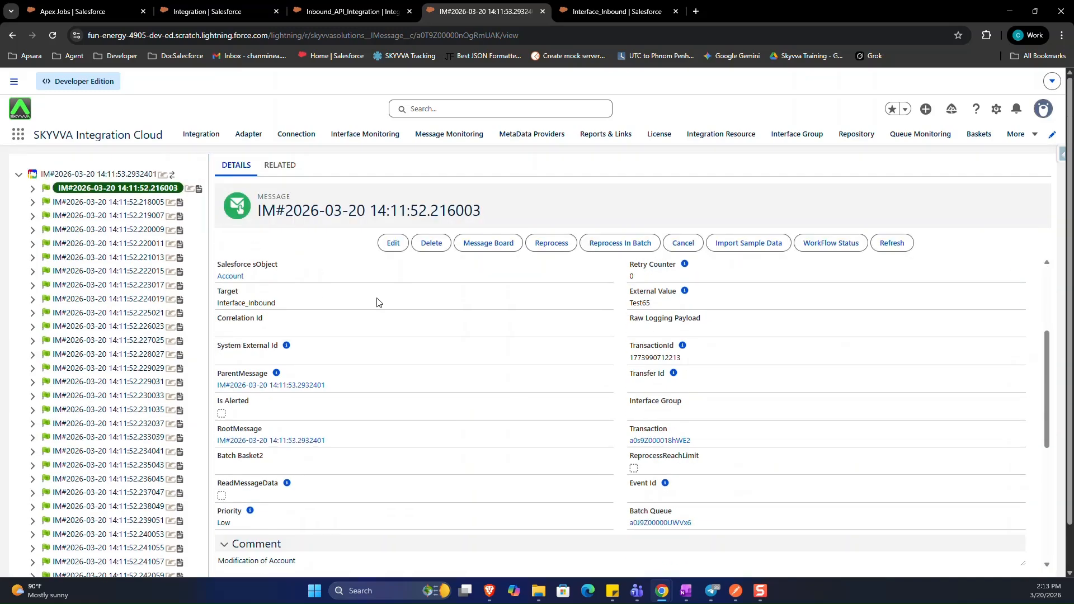
scroll(319, 392, up, 10)
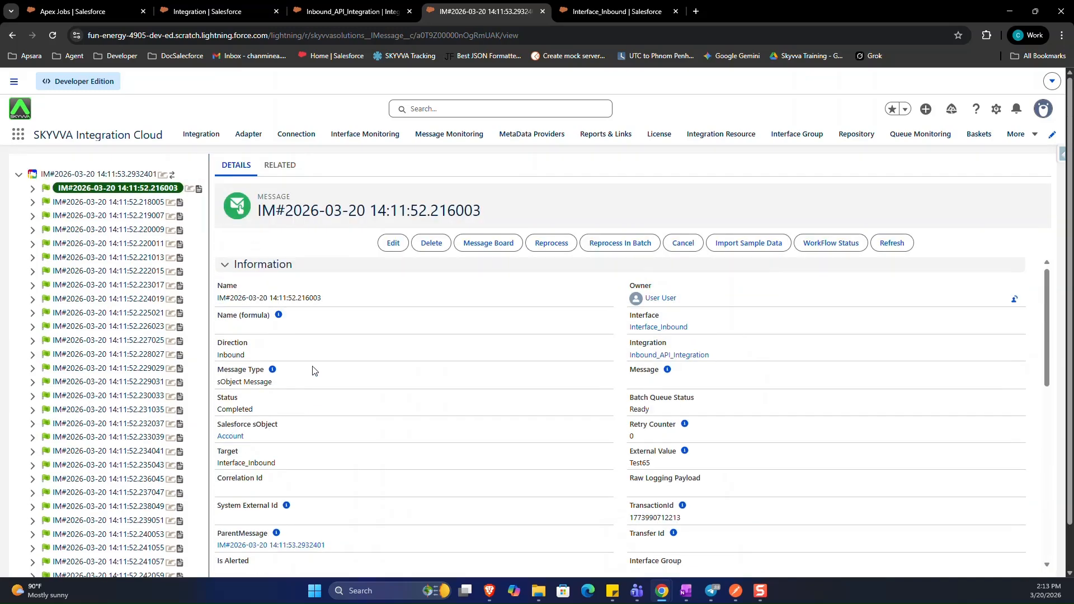
Step: Return to the parent API message, review its raw logging payload and close the payload view
click(93, 175)
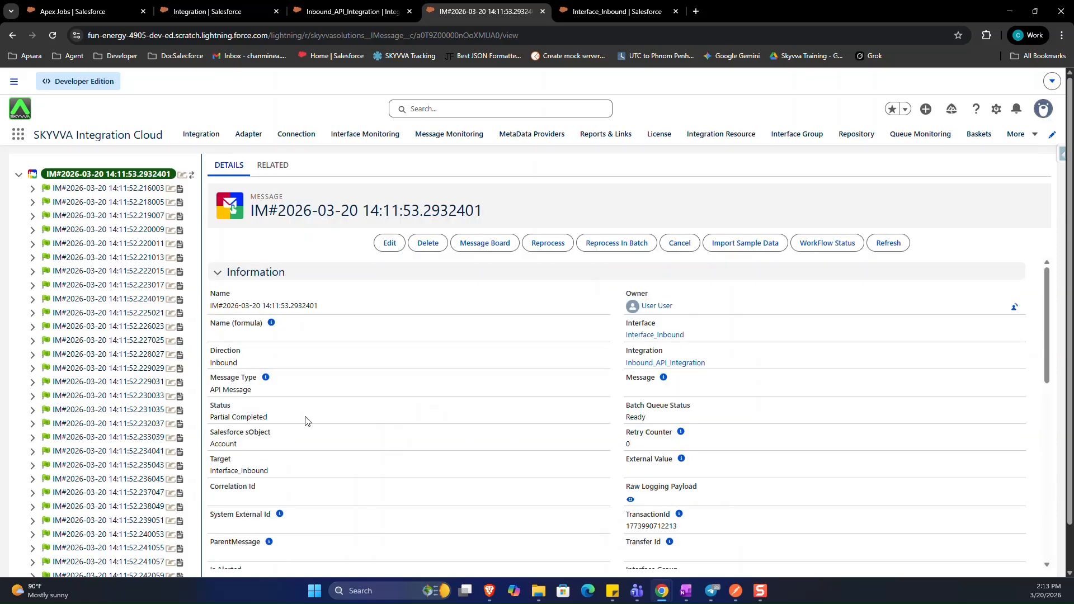
click(630, 501)
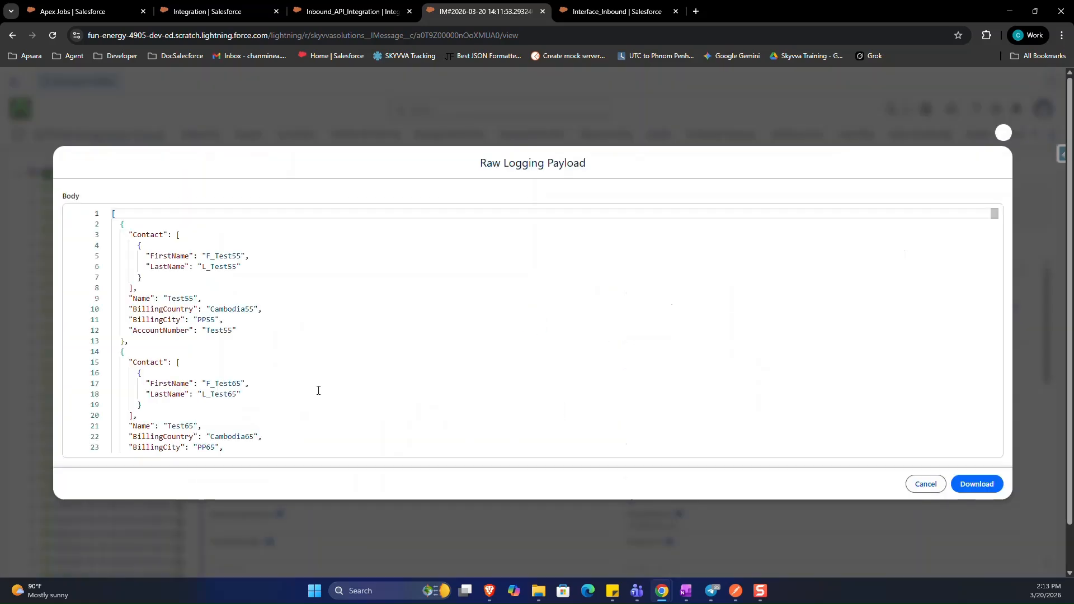
scroll(191, 230, down, 8)
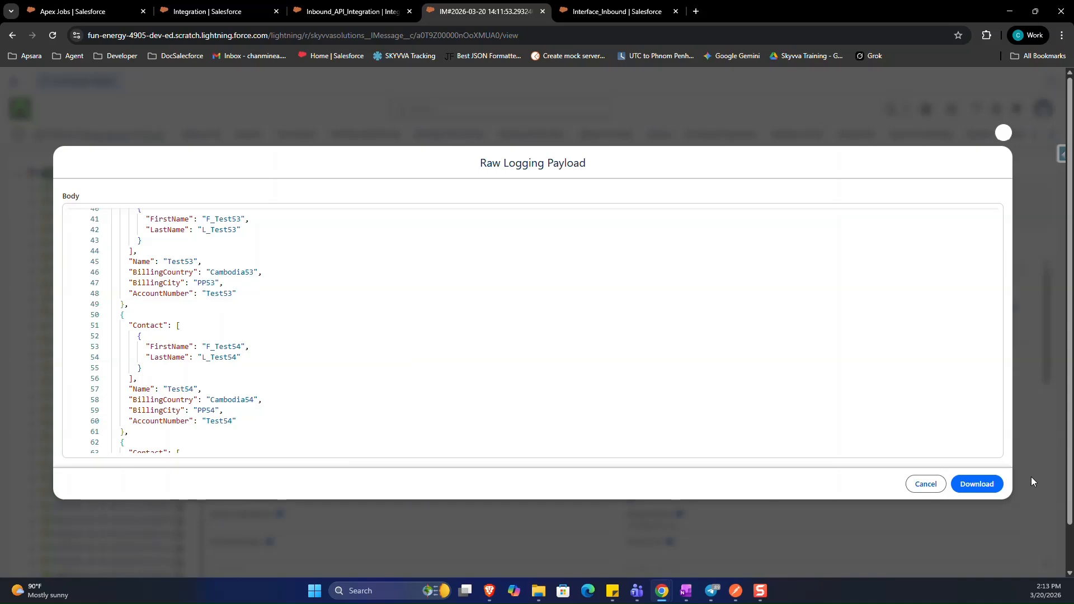
click(926, 484)
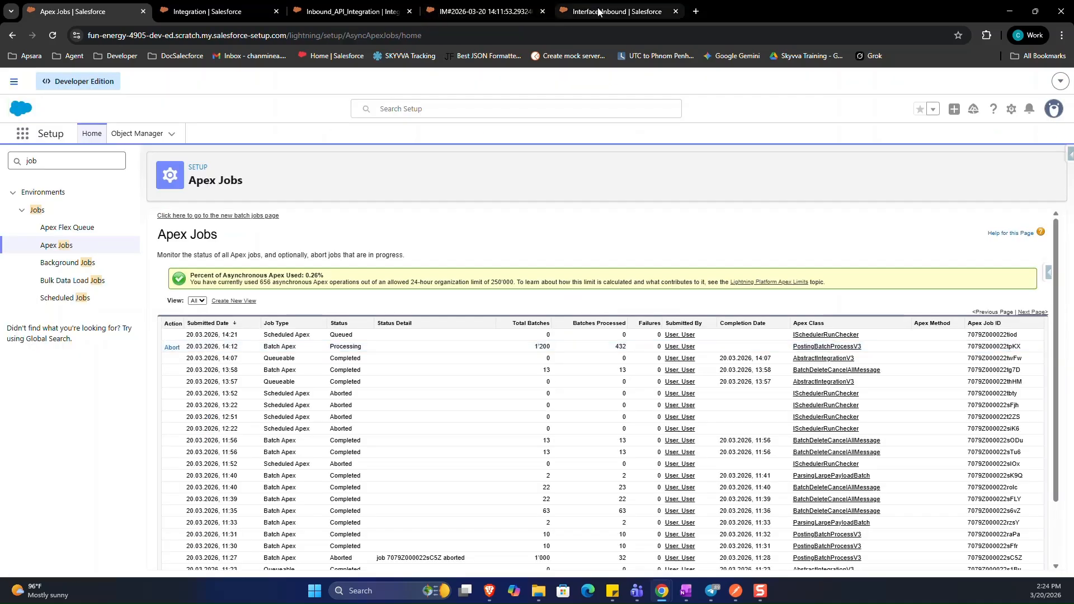
Step: Review the Interface_Inbound details, highlighting Inbound Processing Behavior and the Processing Package Size field under Runtime Configuration - General
click(599, 12)
scroll(627, 303, up, 7)
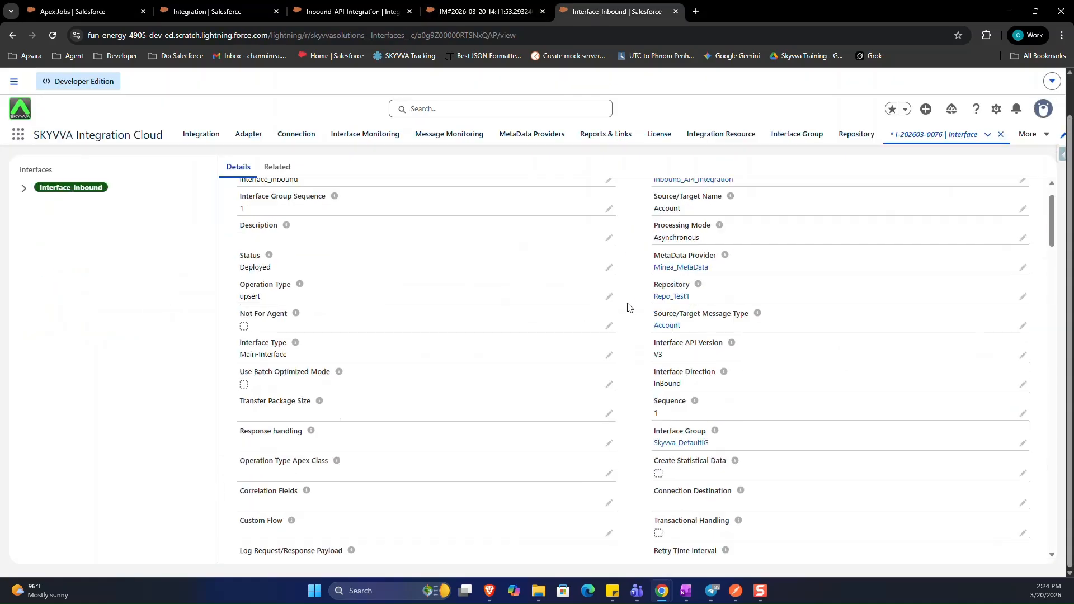
scroll(599, 342, down, 3)
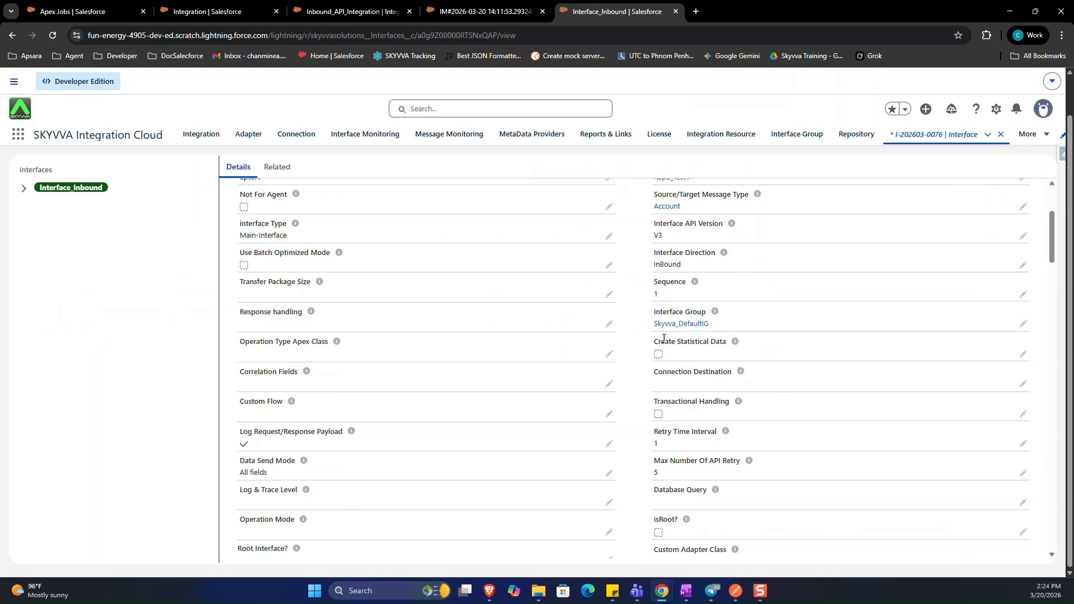
scroll(664, 338, down, 4)
drag(653, 387, 689, 399)
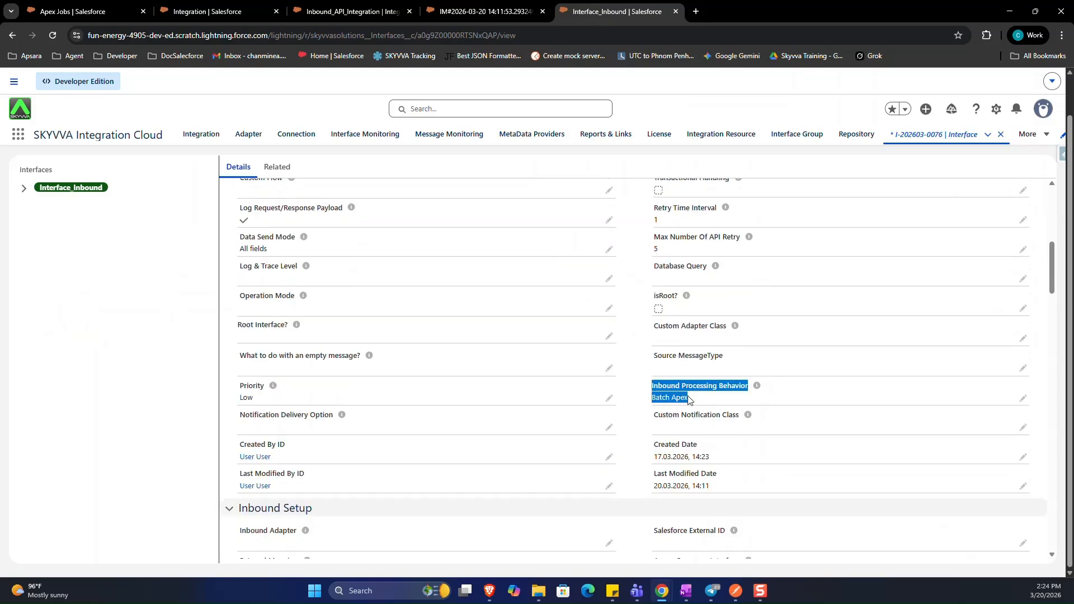
click(610, 422)
scroll(573, 456, down, 6)
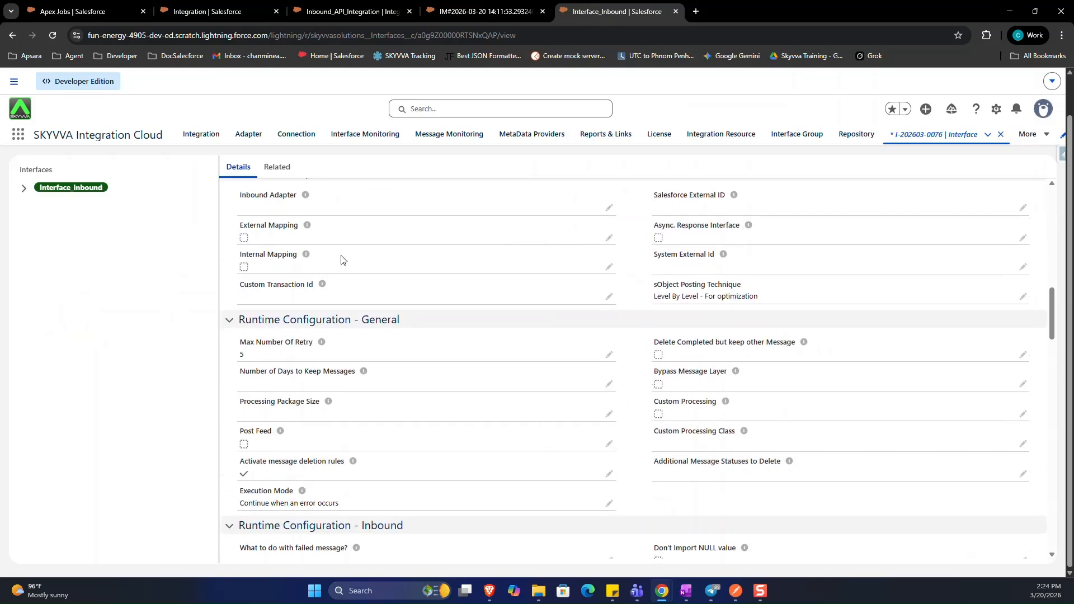
scroll(275, 305, down, 1)
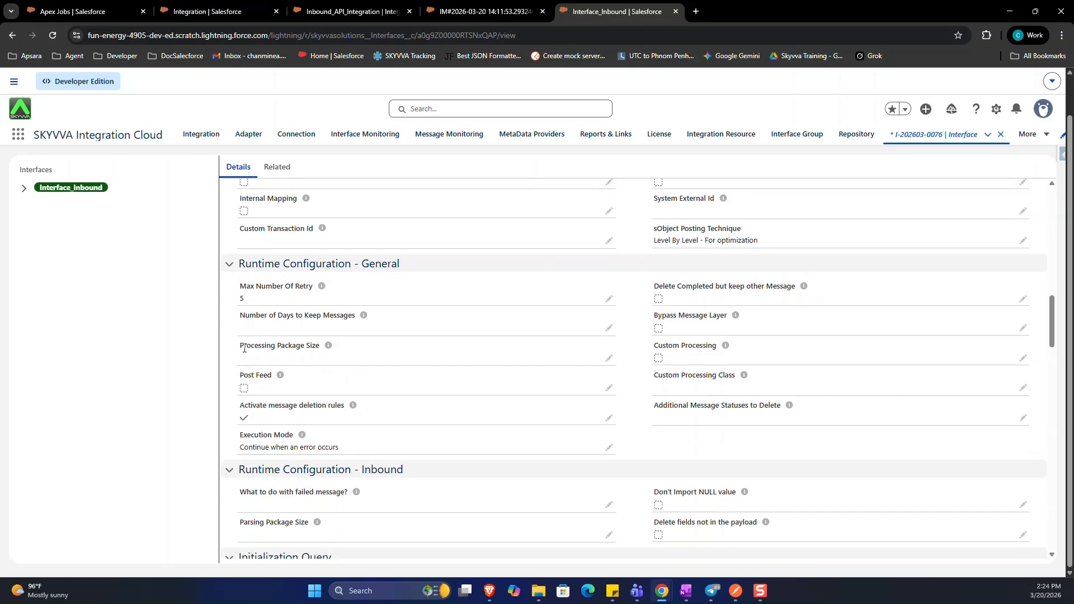
drag(240, 346, 317, 347)
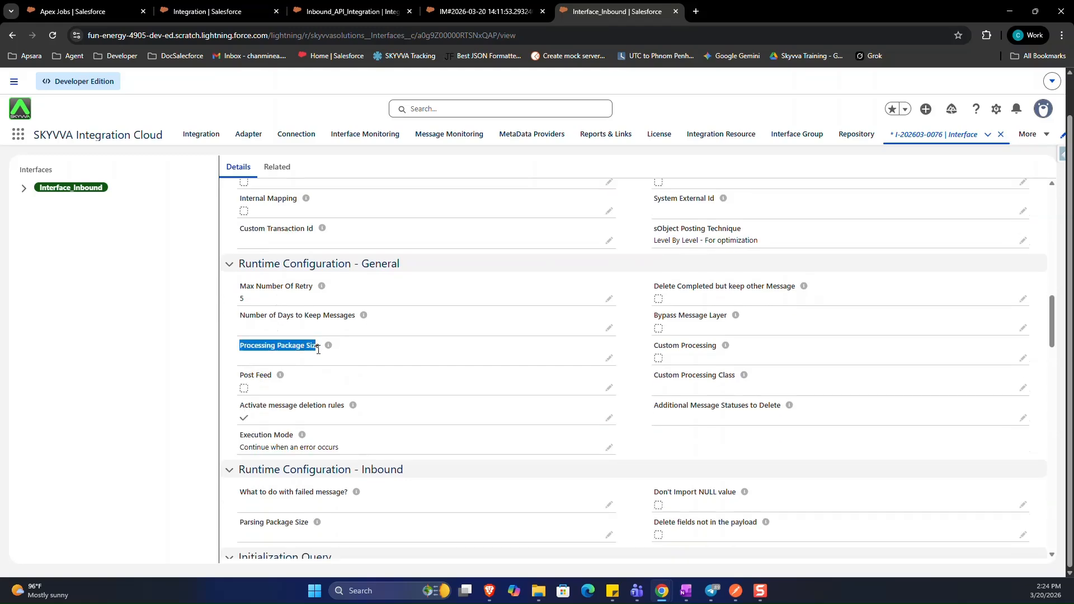
Step: Set the Processing Package Size of Interface_Inbound to 100, save the interface and check the saved value
click(610, 362)
scroll(651, 329, up, 12)
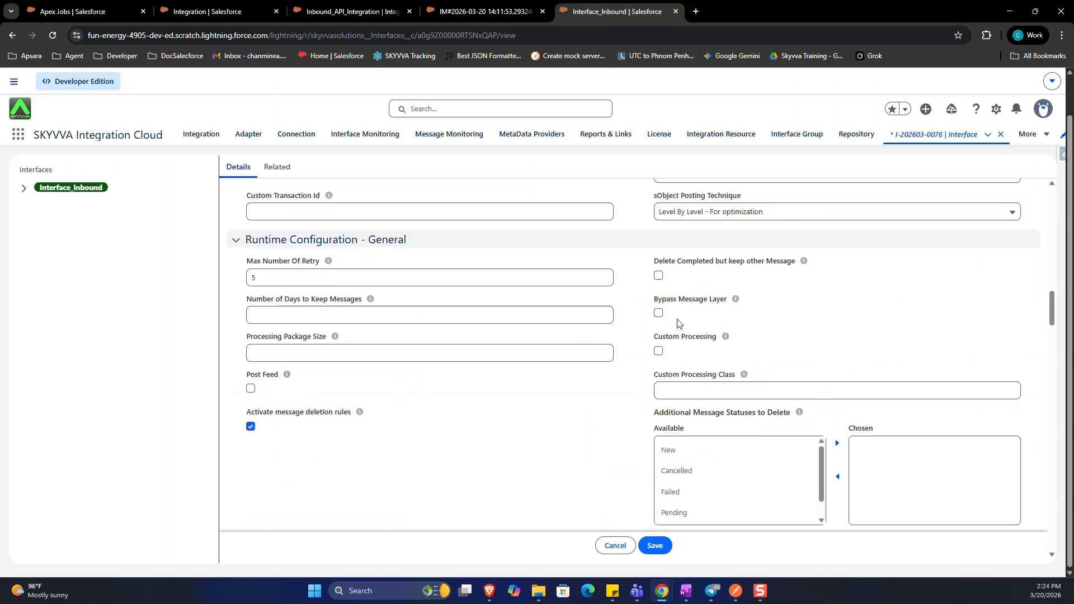
scroll(683, 291, up, 5)
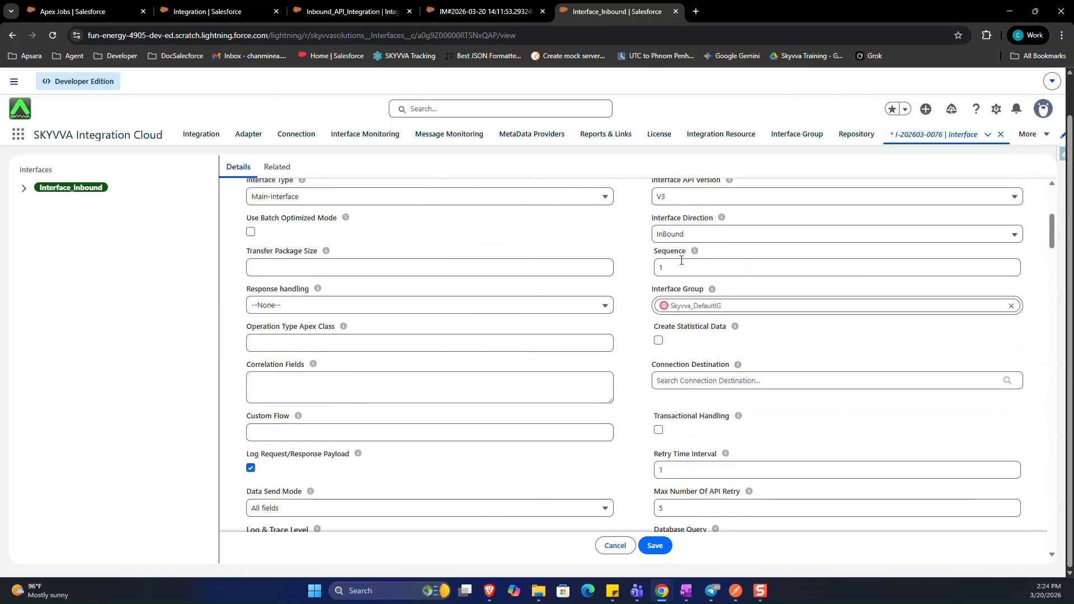
scroll(679, 391, down, 8)
scroll(679, 452, down, 2)
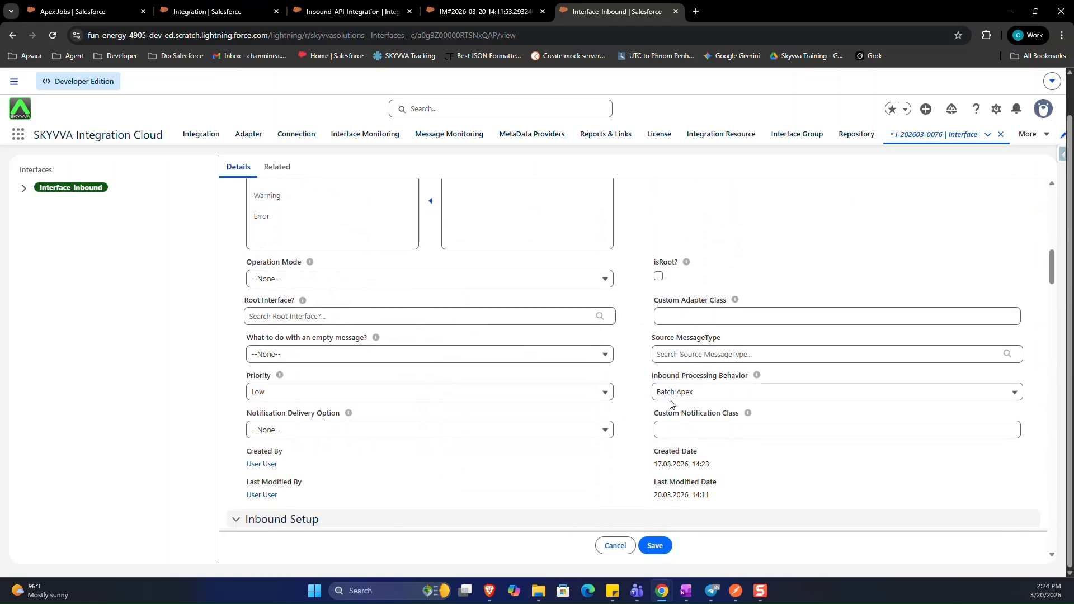
drag(651, 380, 744, 388)
scroll(495, 380, down, 5)
scroll(494, 380, down, 2)
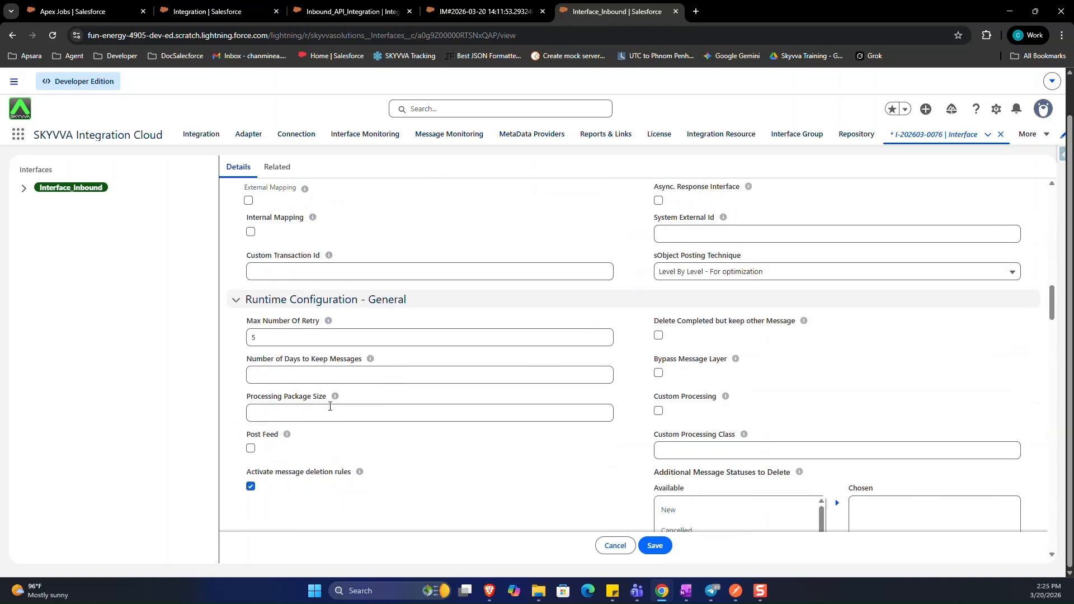
click(300, 413)
text(100)
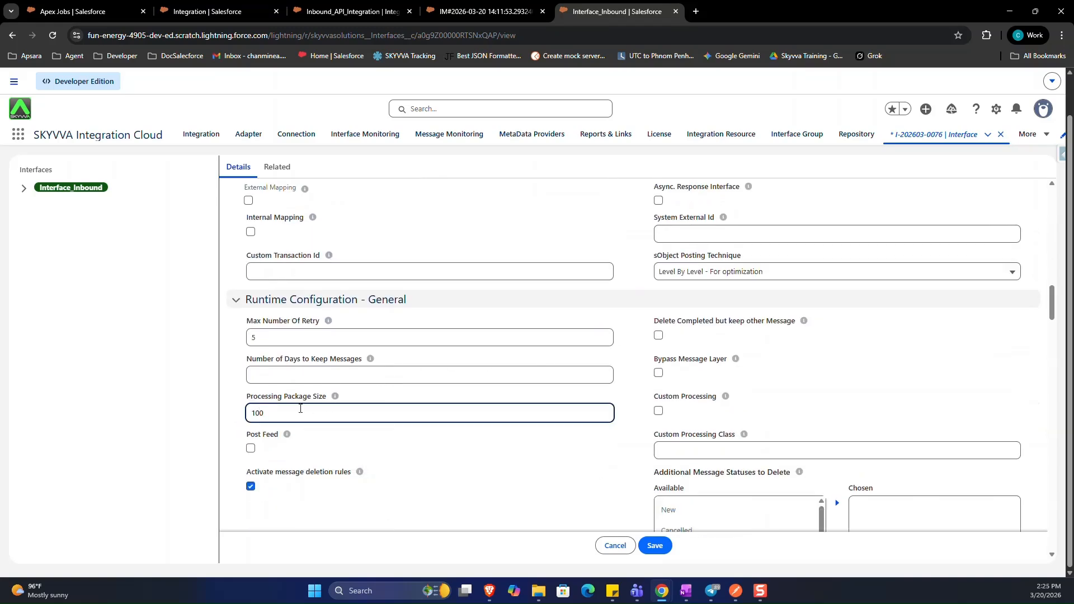
click(658, 548)
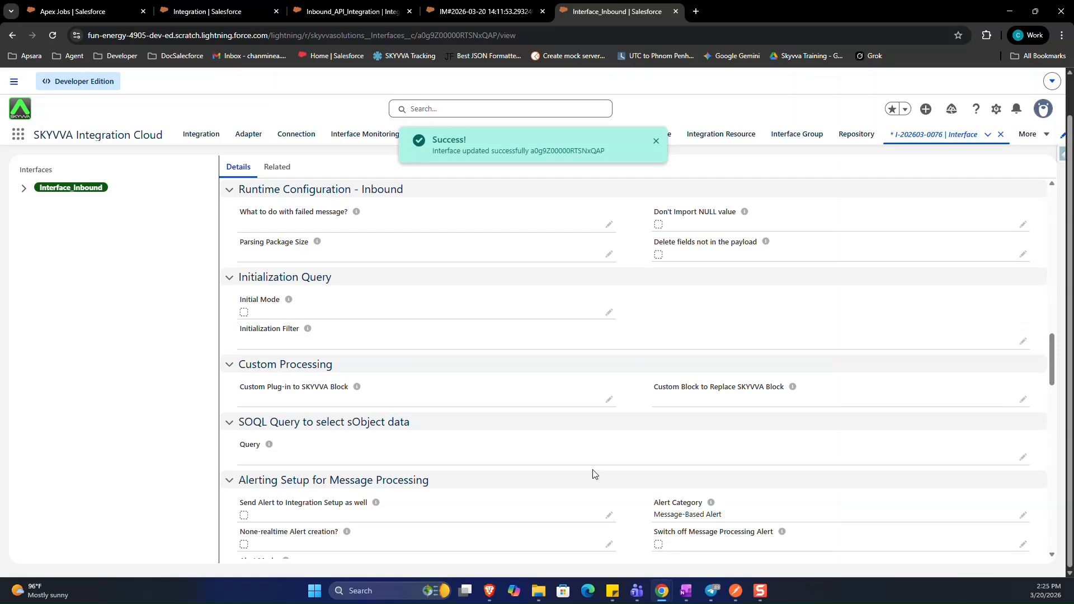
scroll(312, 299, up, 1)
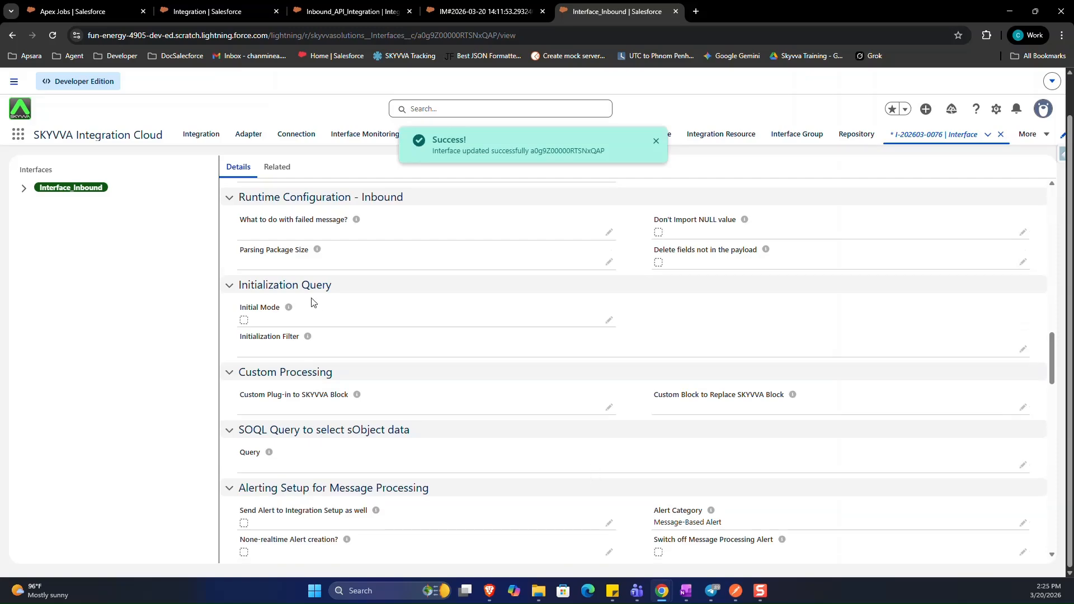
scroll(312, 302, up, 7)
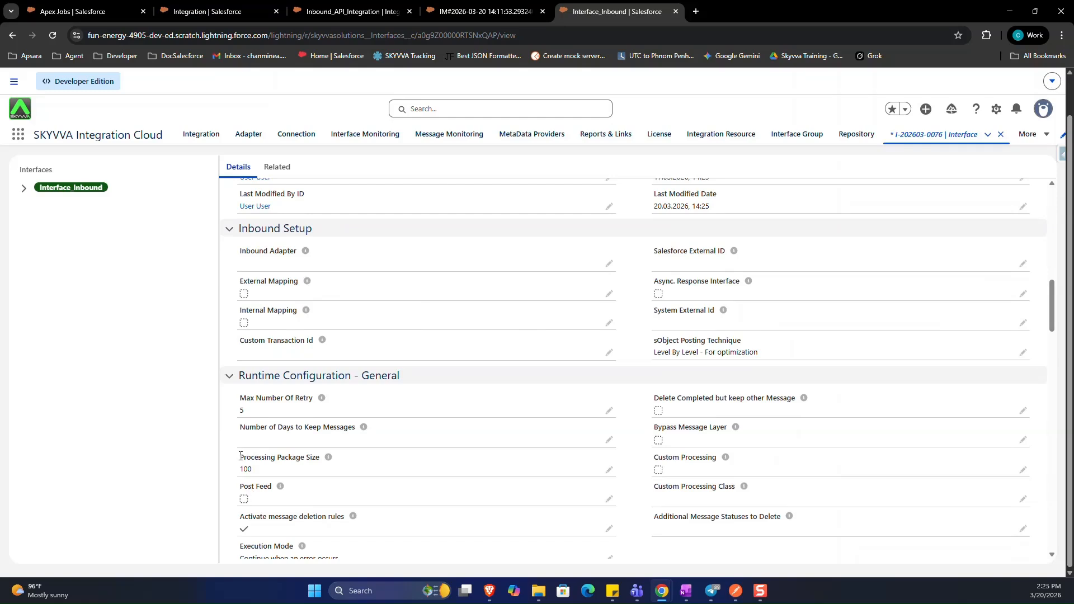
Step: Switch to Postman, send the V4/Integrate JSON 2.52 request again and copy the JobId at the end of the response
drag(242, 457, 322, 461)
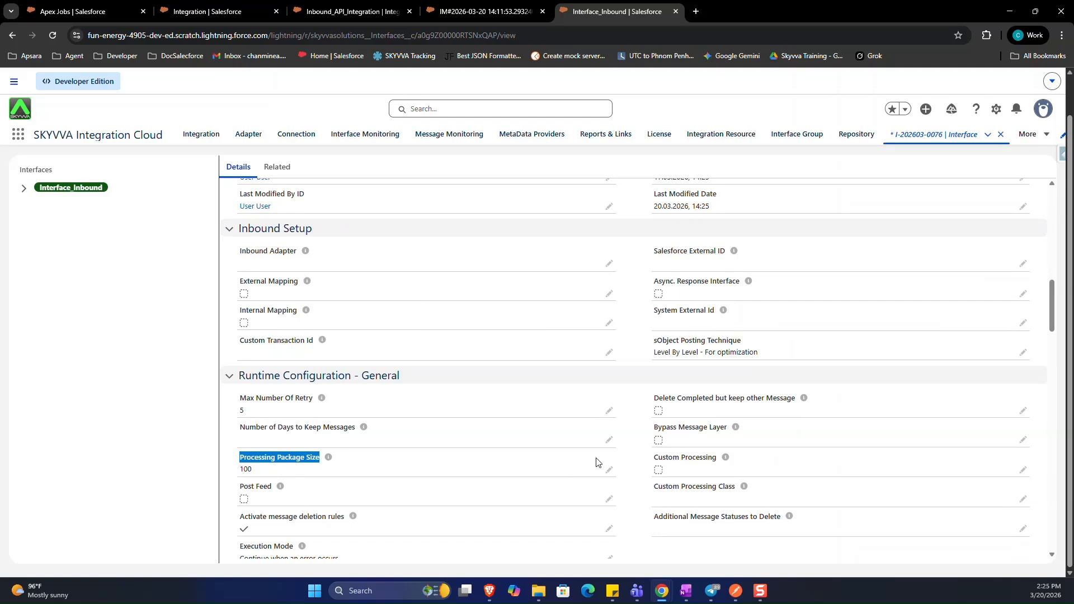
click(736, 591)
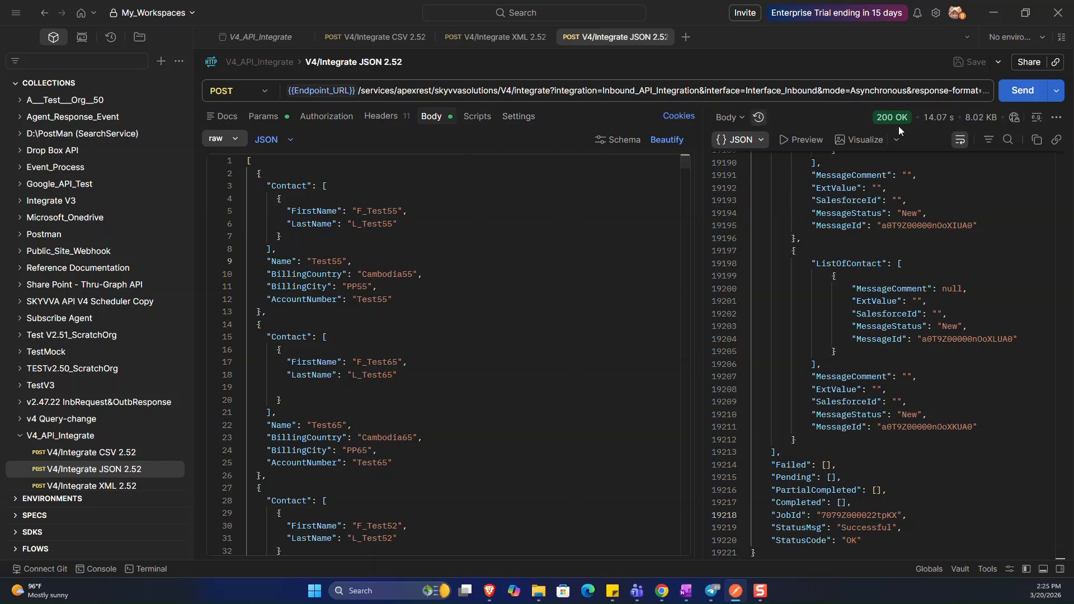
click(1021, 91)
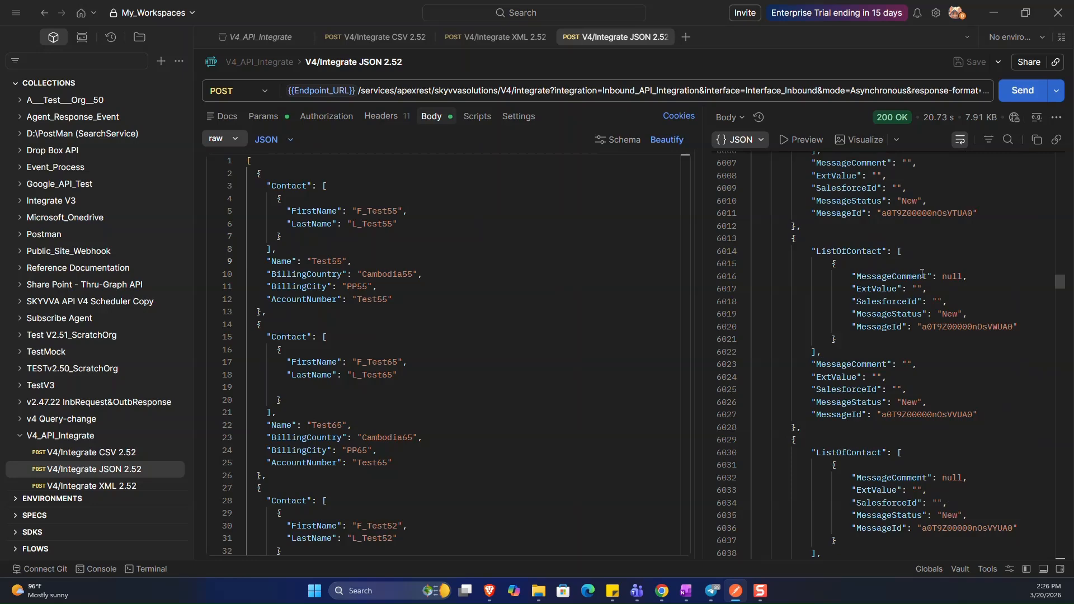
drag(1060, 283, 1059, 554)
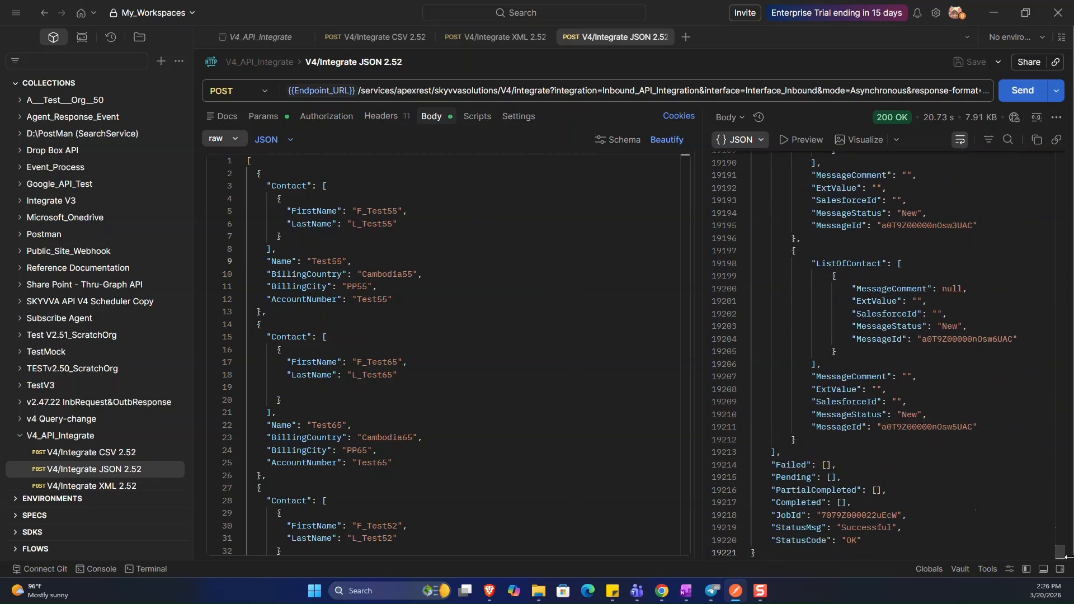
double_click(868, 514)
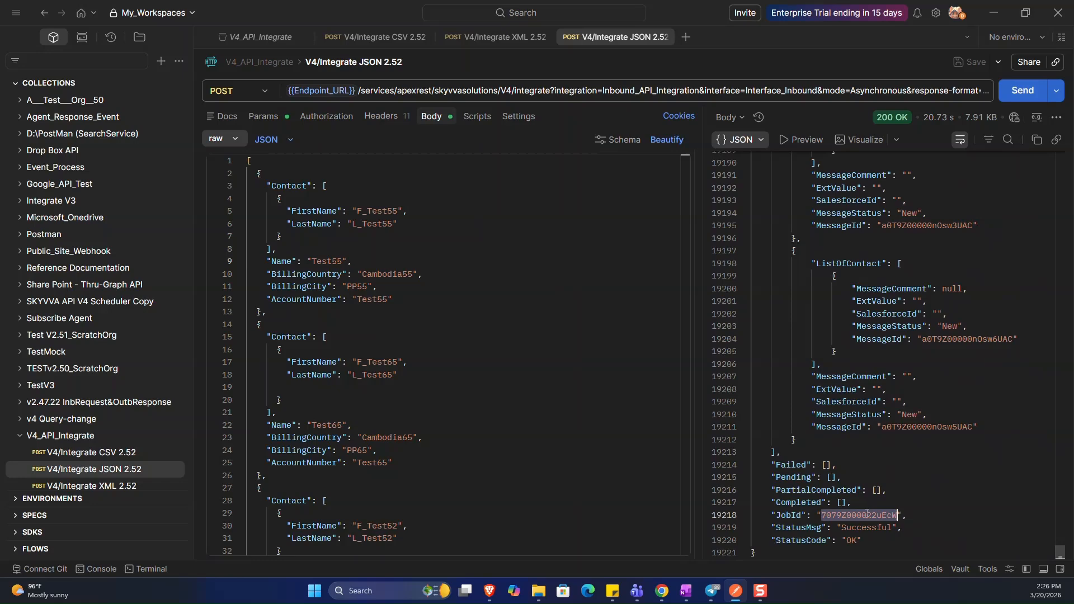
click(917, 520)
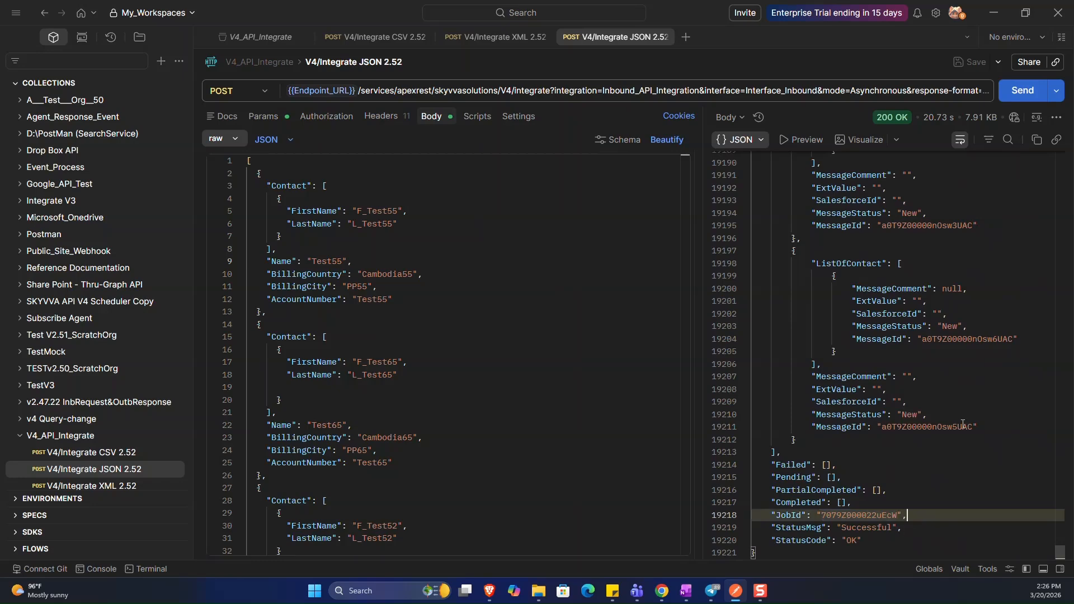
Step: Return to Salesforce Setup in Chrome, reload the Apex Jobs list and find the job with the copied JobId
key(alt+Tab)
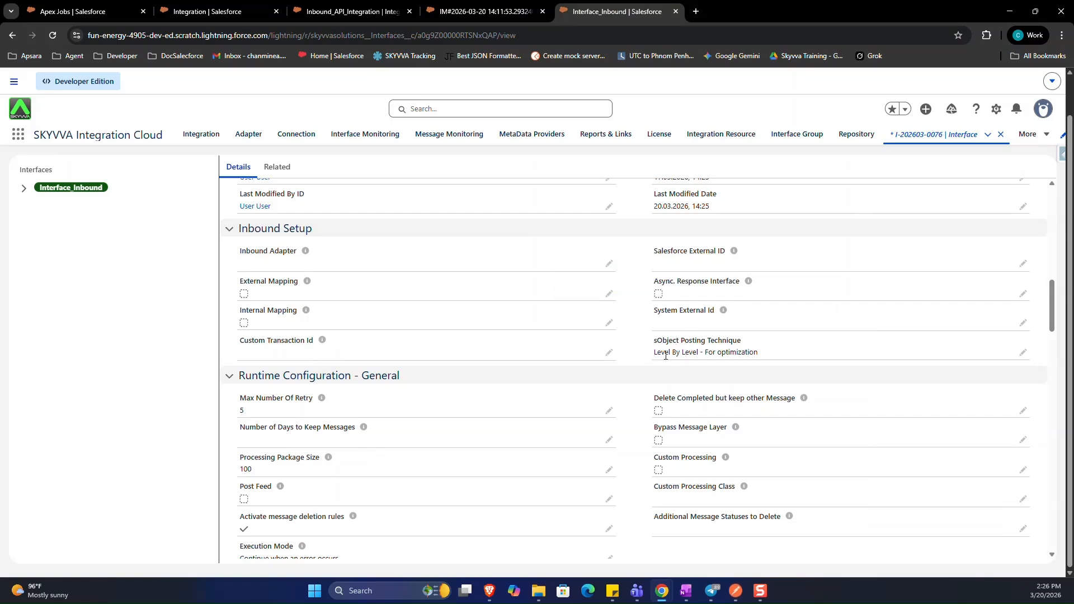
click(77, 12)
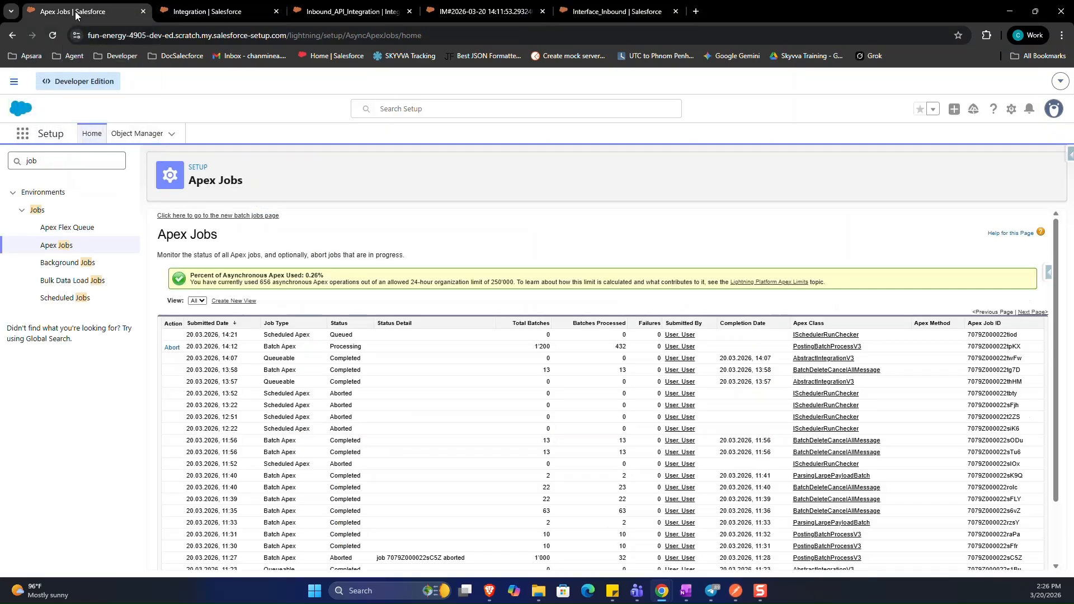
click(79, 299)
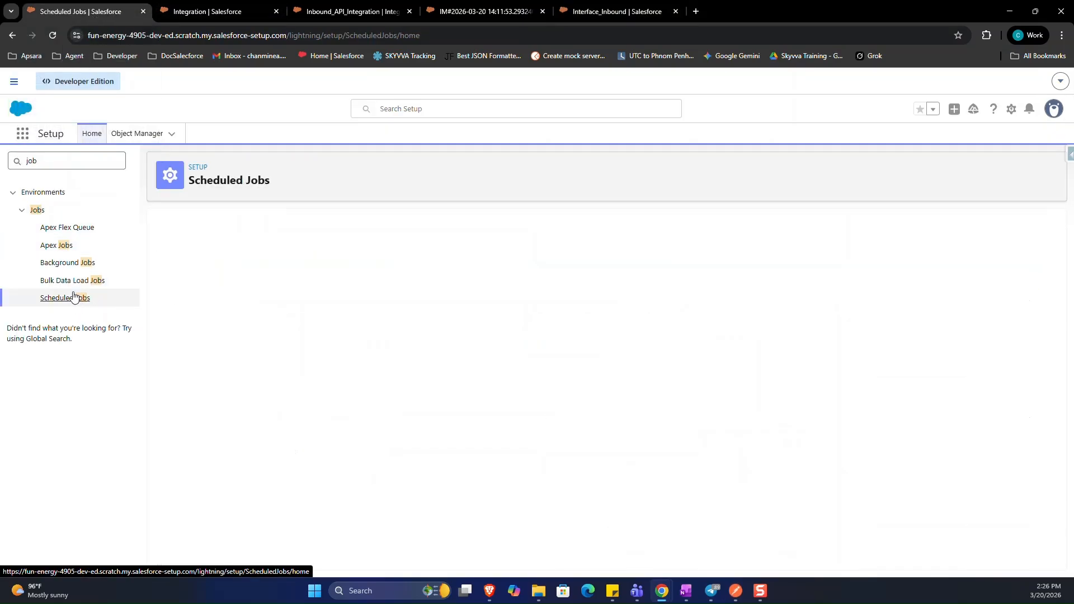
click(62, 250)
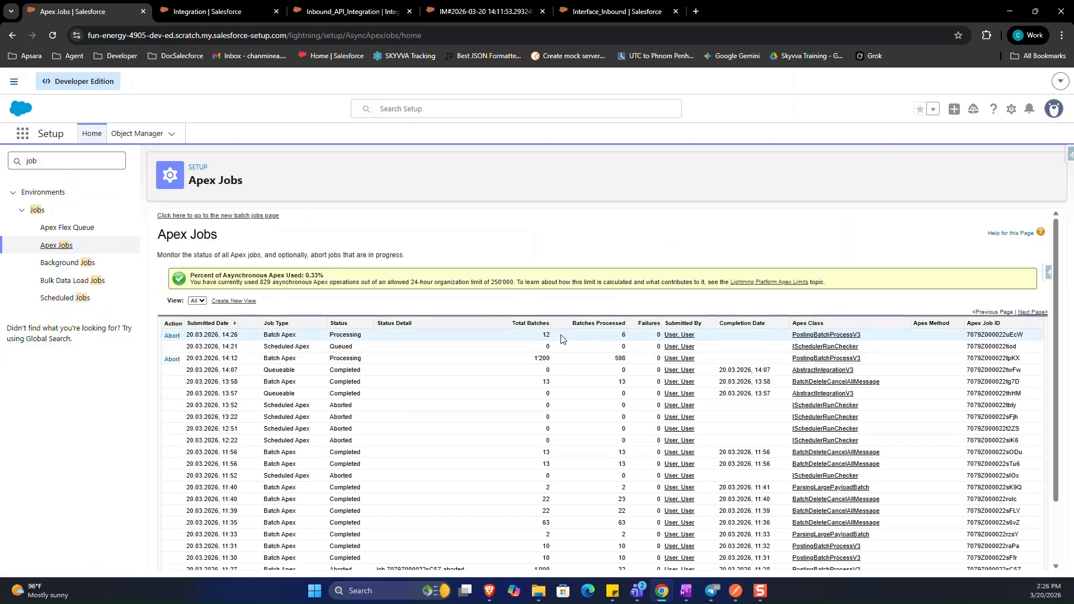
key(ctrl+f)
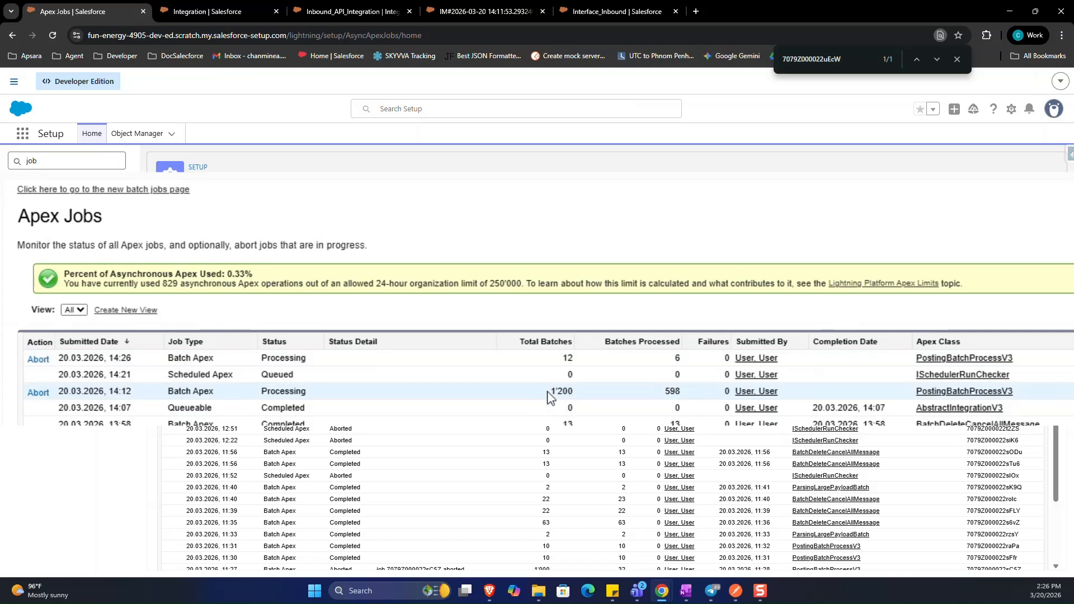
Step: Compare the Total Batches of the new Batch Apex job with the 14:12 job and check the new job's status
drag(549, 394, 577, 401)
double_click(567, 359)
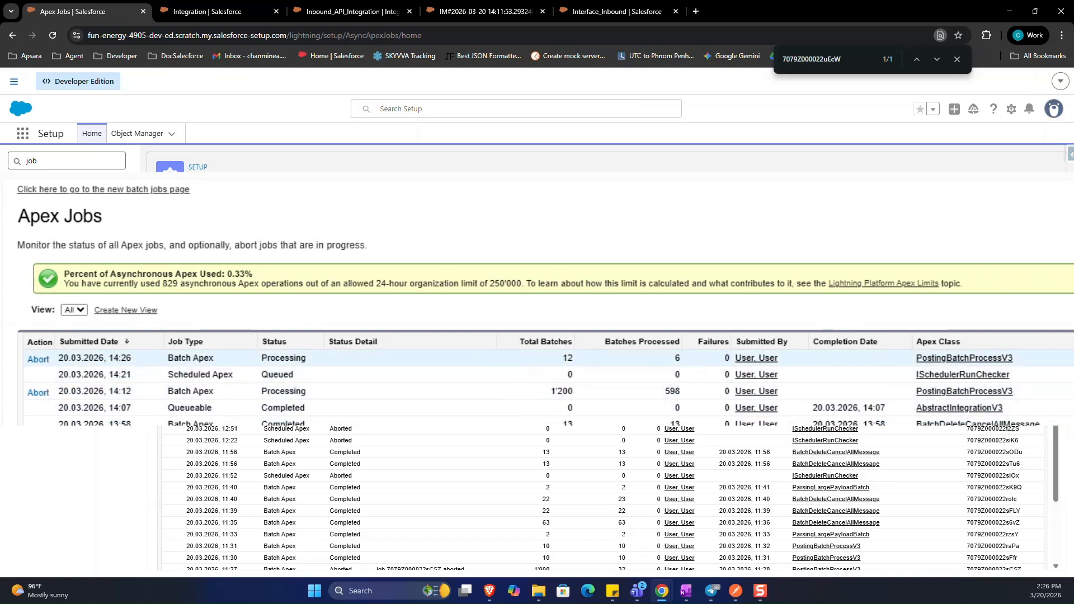
double_click(570, 358)
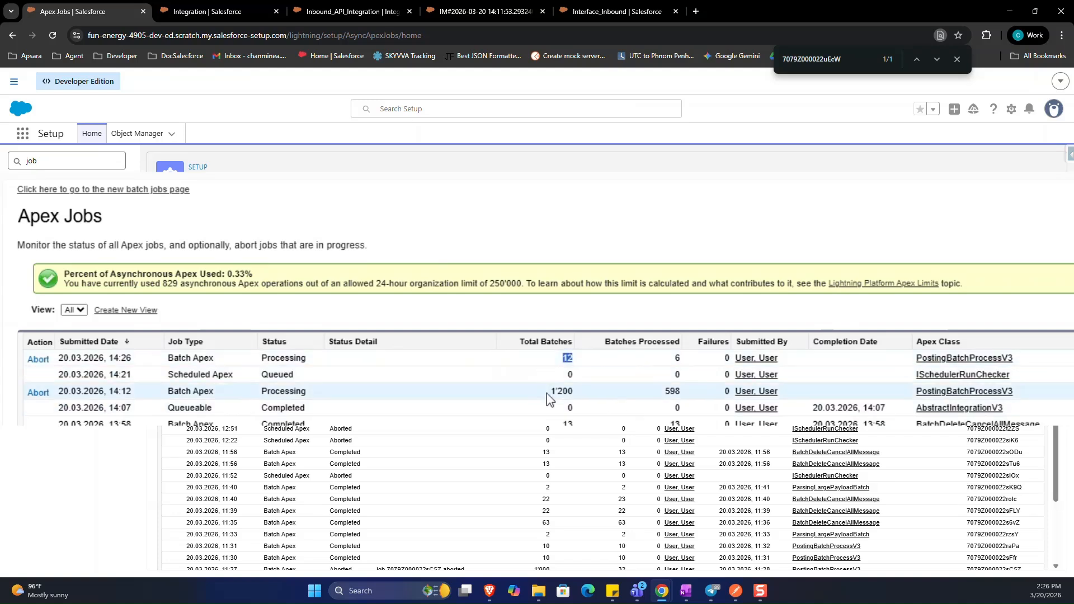
drag(547, 396, 575, 398)
click(562, 365)
drag(1043, 364, 167, 361)
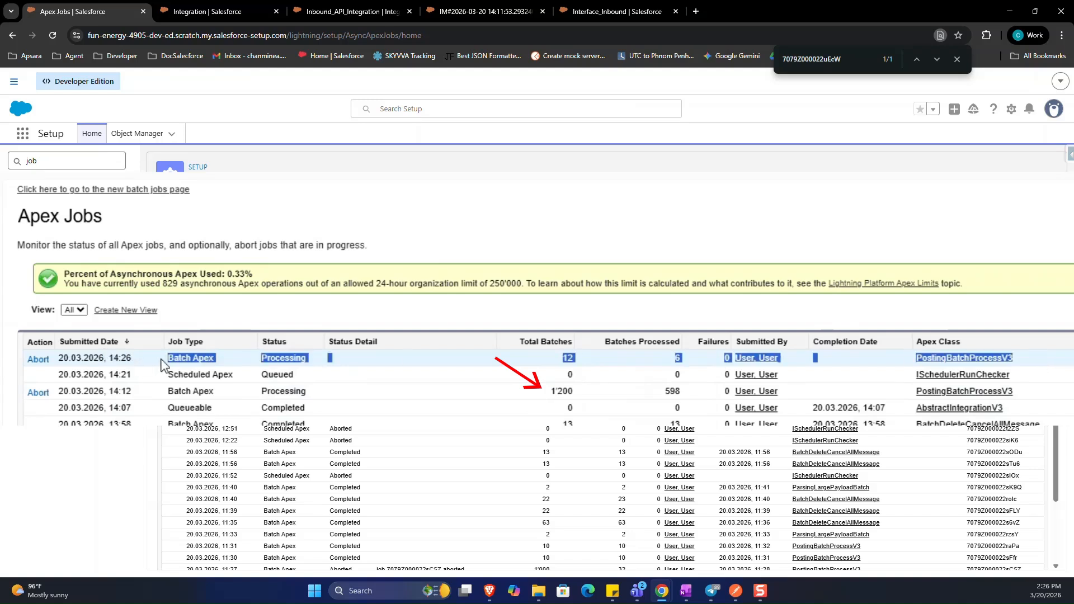
triple_click(197, 360)
click(236, 359)
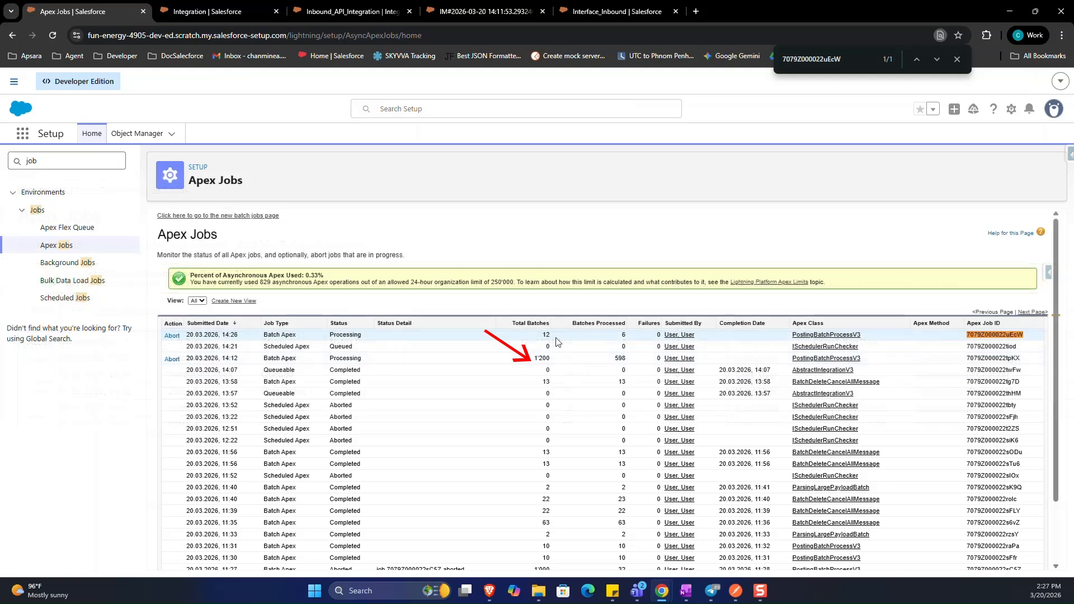
double_click(345, 334)
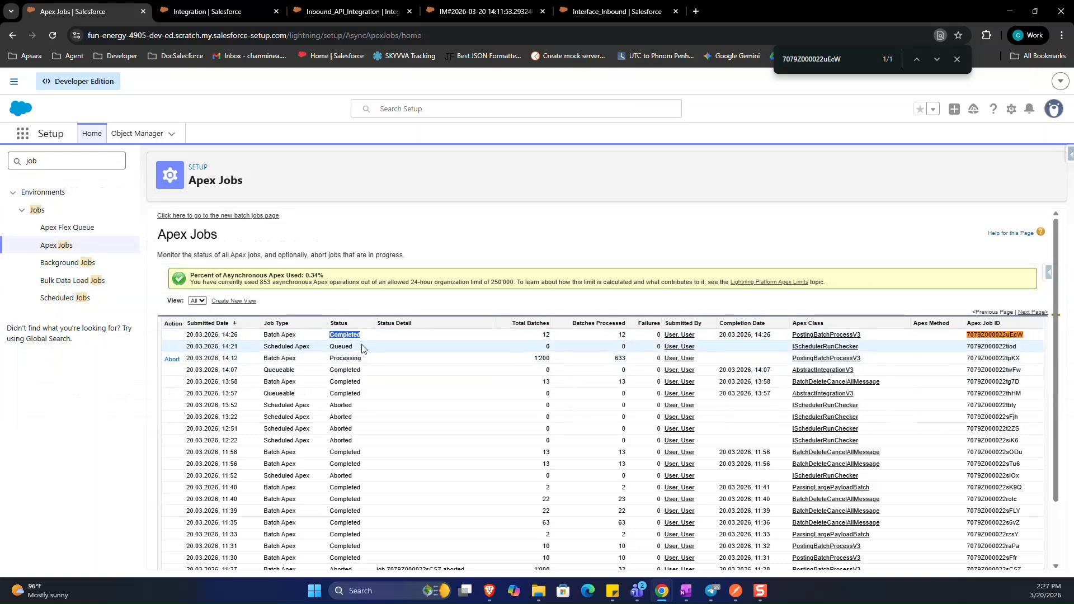
click(362, 342)
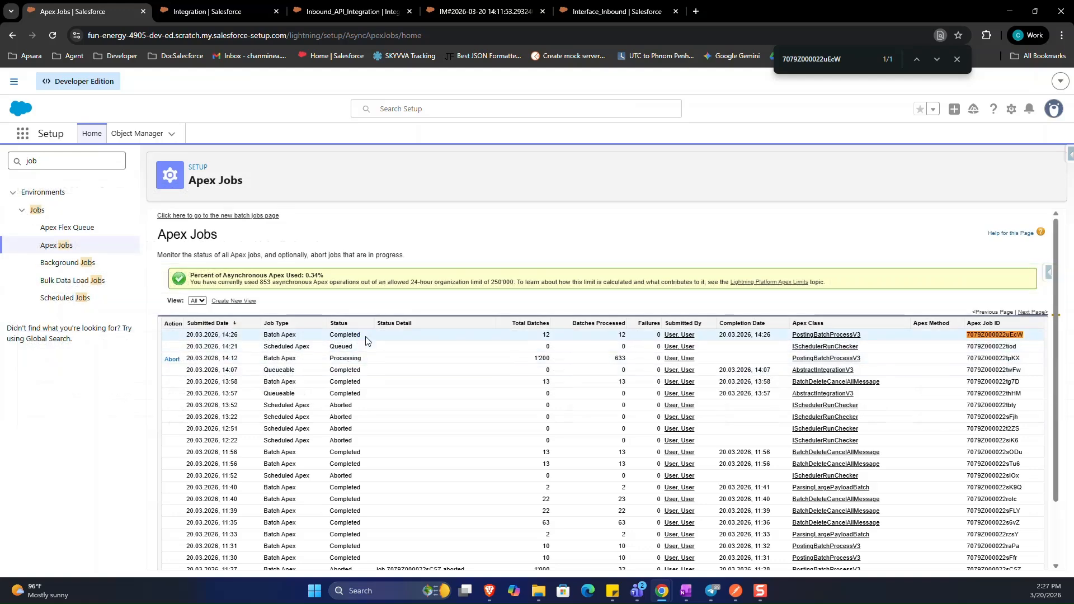
Step: Refresh the message list of Inbound_API_Integration and expand the newest API message to check its child messages' statuses
click(353, 14)
click(511, 196)
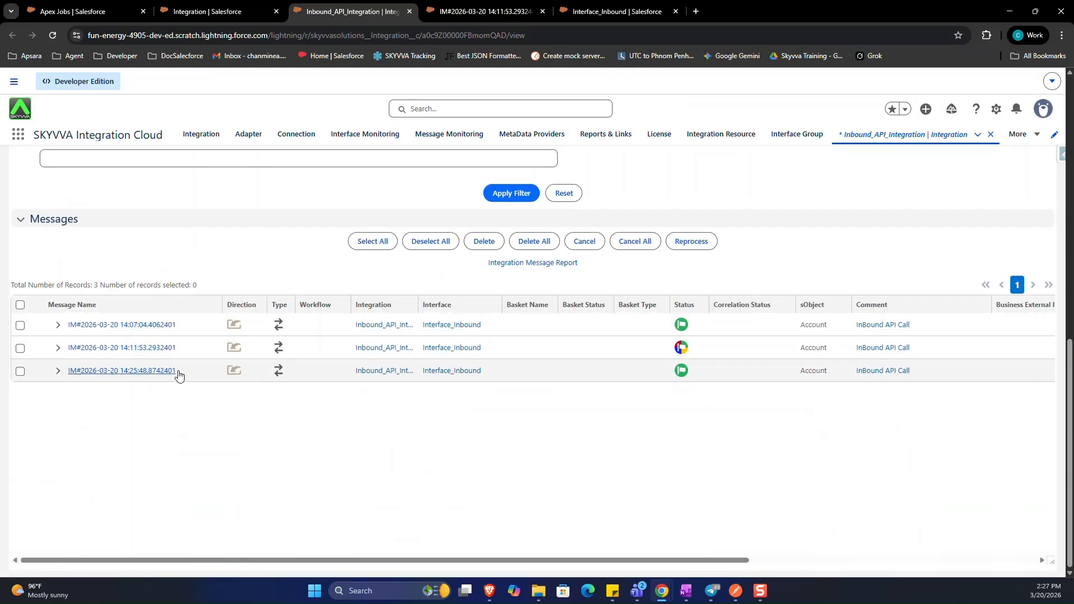
click(58, 372)
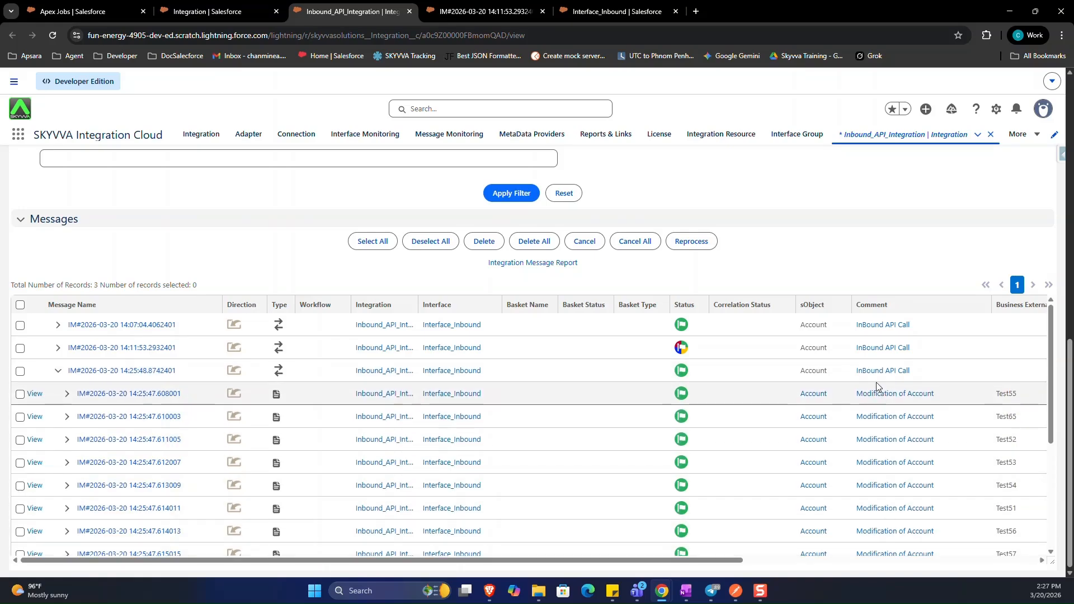
Step: Open the newest API message's record, review its details down to the Data section and expand its message tree
click(137, 370)
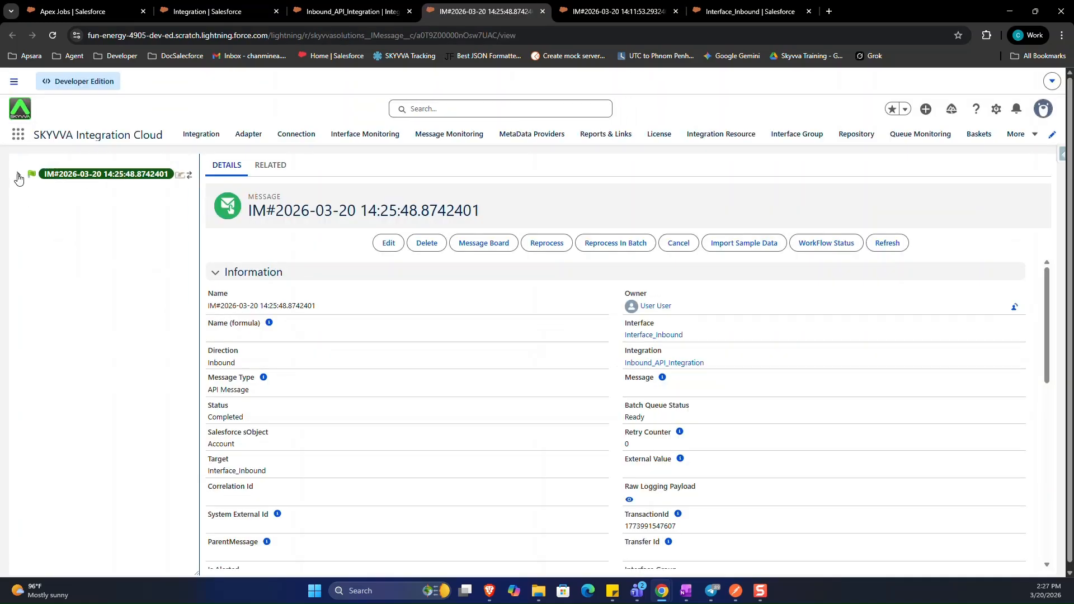
scroll(360, 415, down, 10)
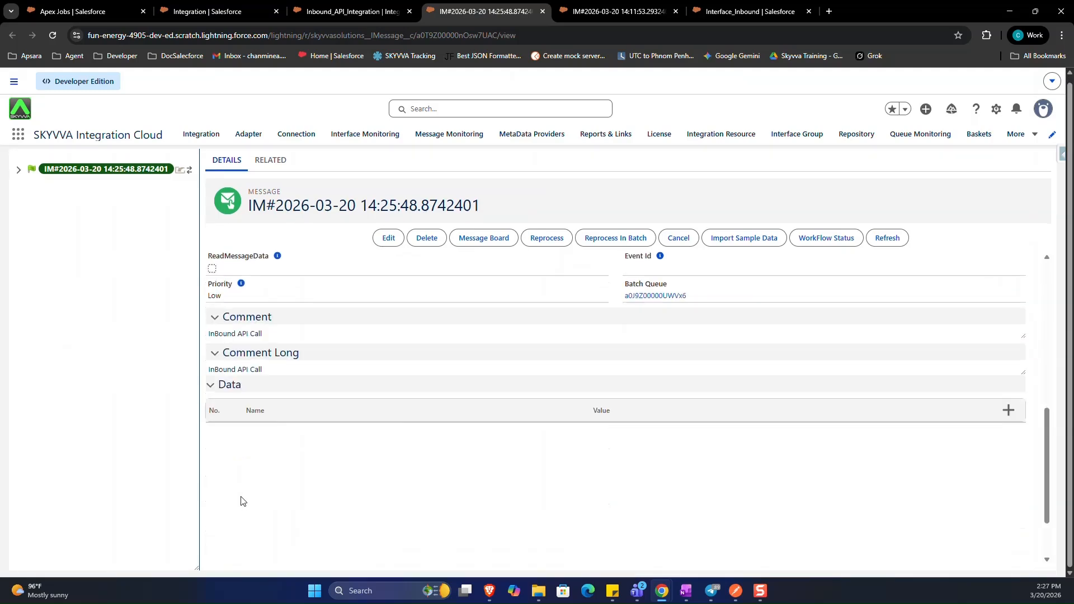
click(17, 177)
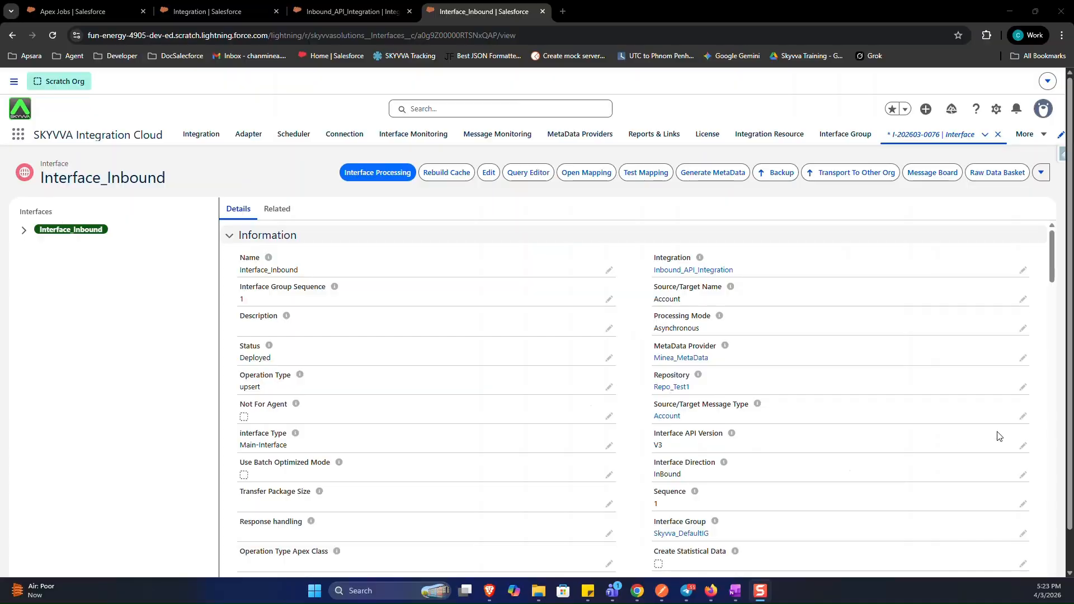
Step: Set the Inbound Processing Behavior of Interface_Inbound to Scheduled Apex and save the interface
click(1021, 417)
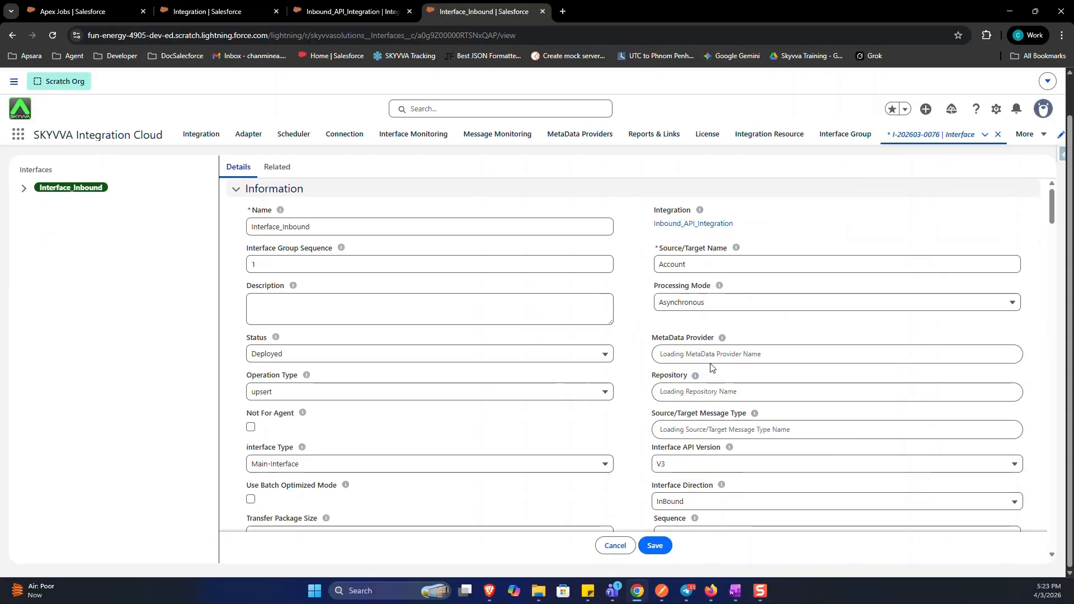
scroll(710, 362, down, 7)
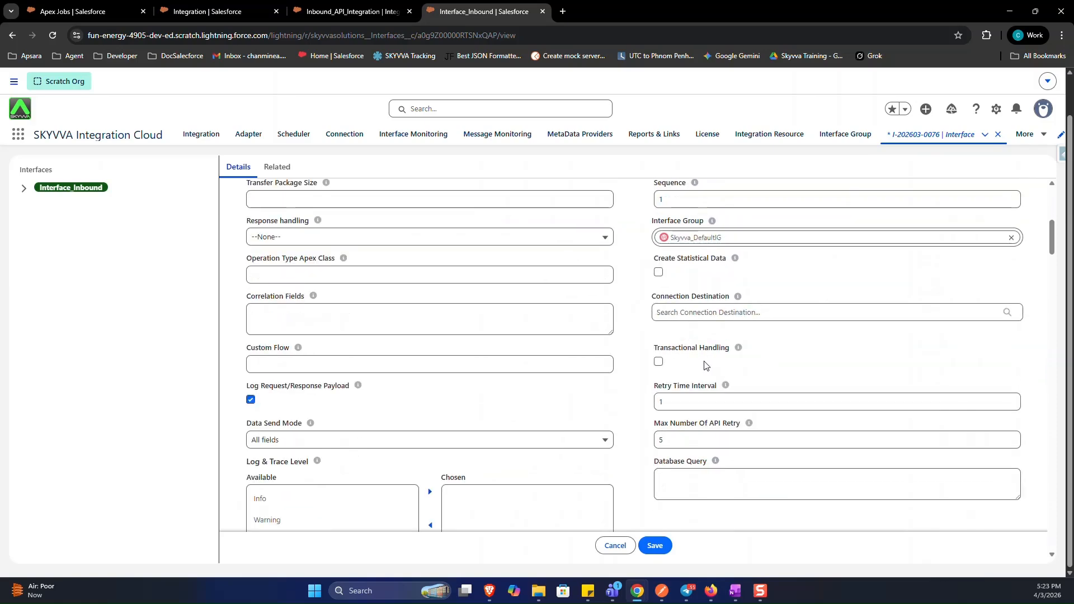
scroll(709, 365, down, 4)
scroll(705, 365, down, 2)
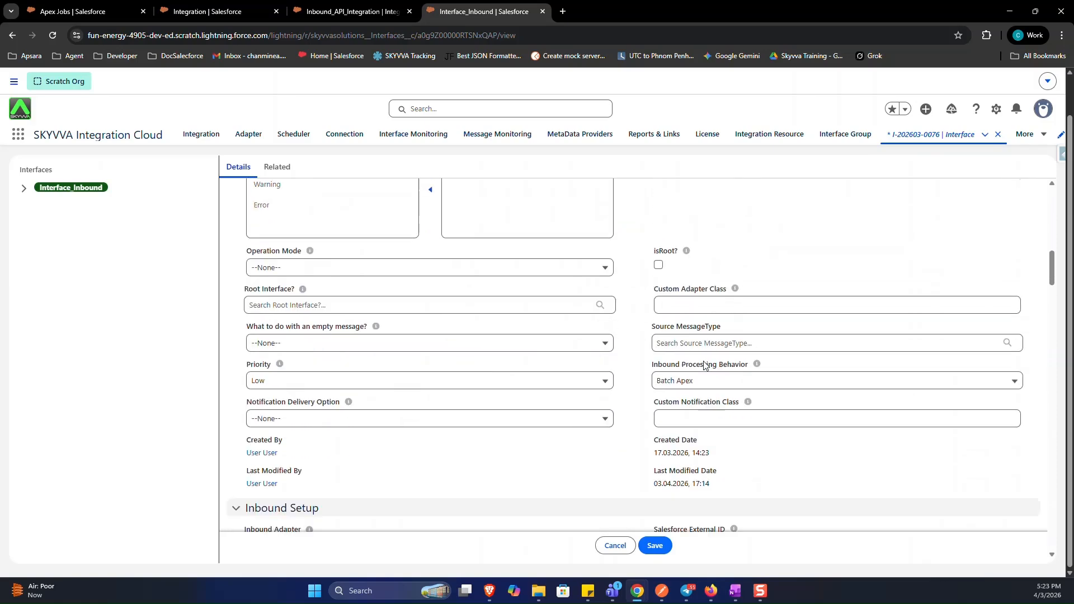
click(688, 382)
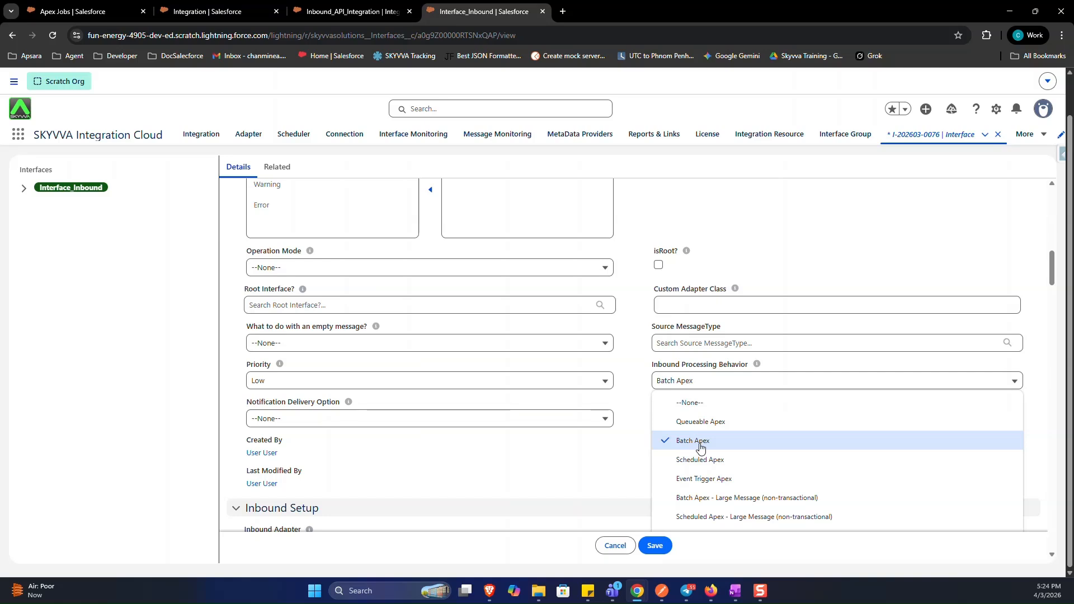
click(672, 466)
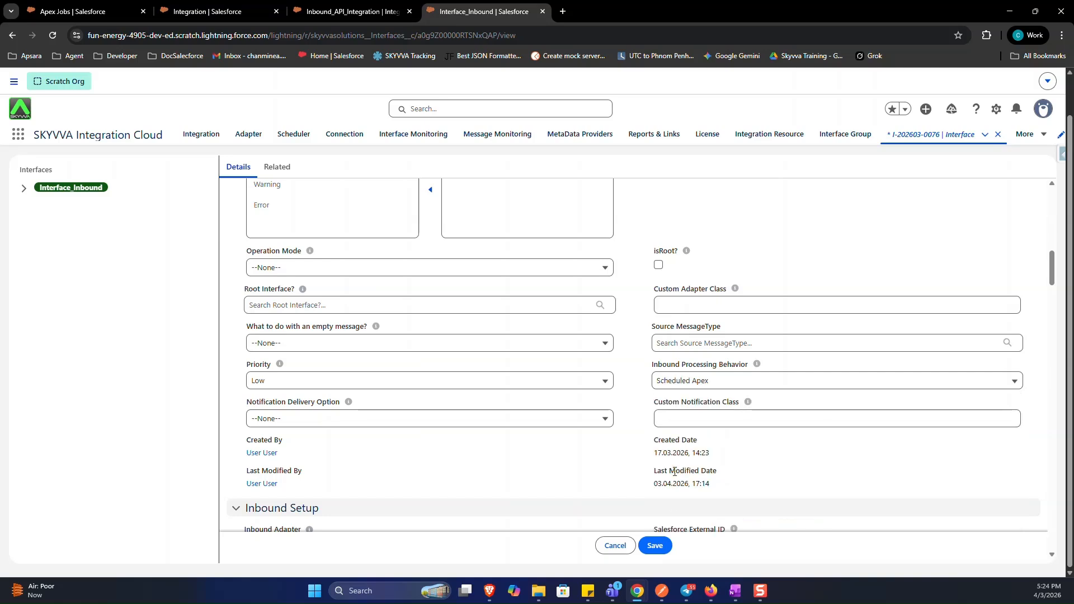
click(657, 545)
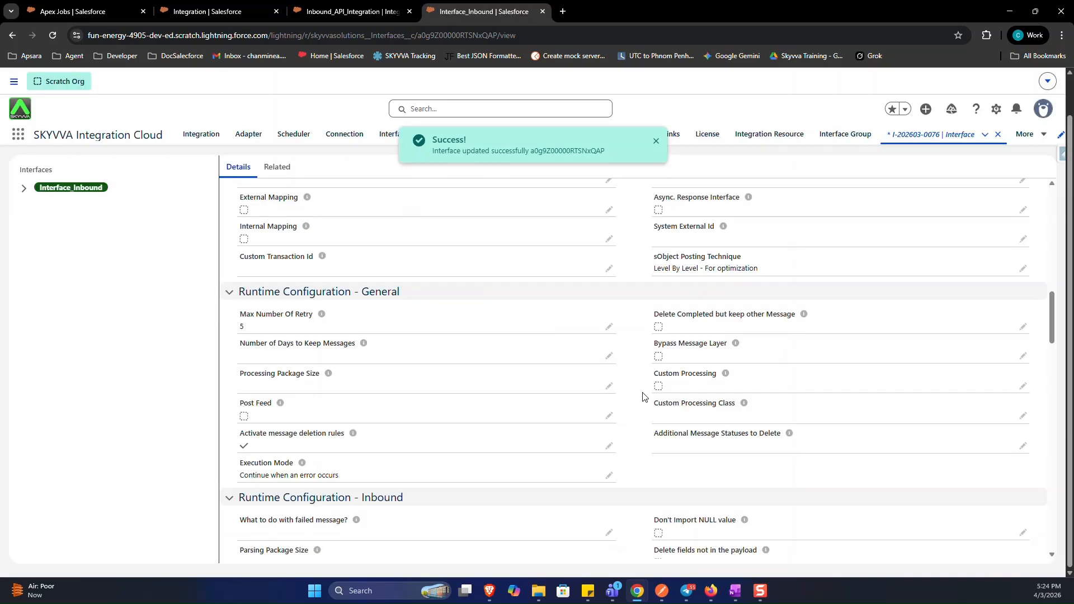
Step: Check the saved Inbound Processing Behavior in the Interface_Inbound details
scroll(646, 376, up, 15)
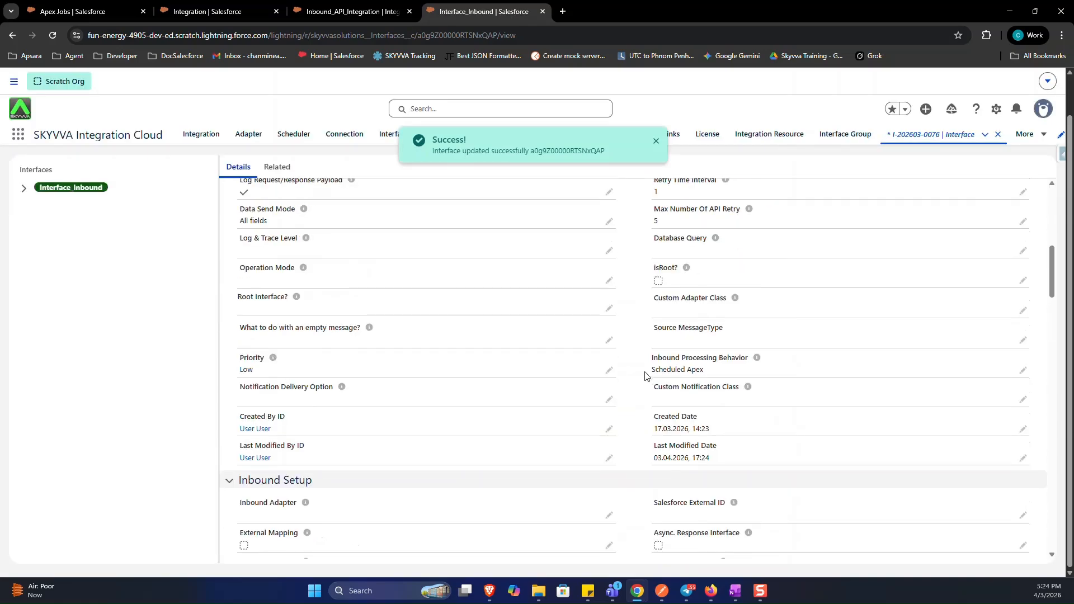
scroll(646, 376, down, 6)
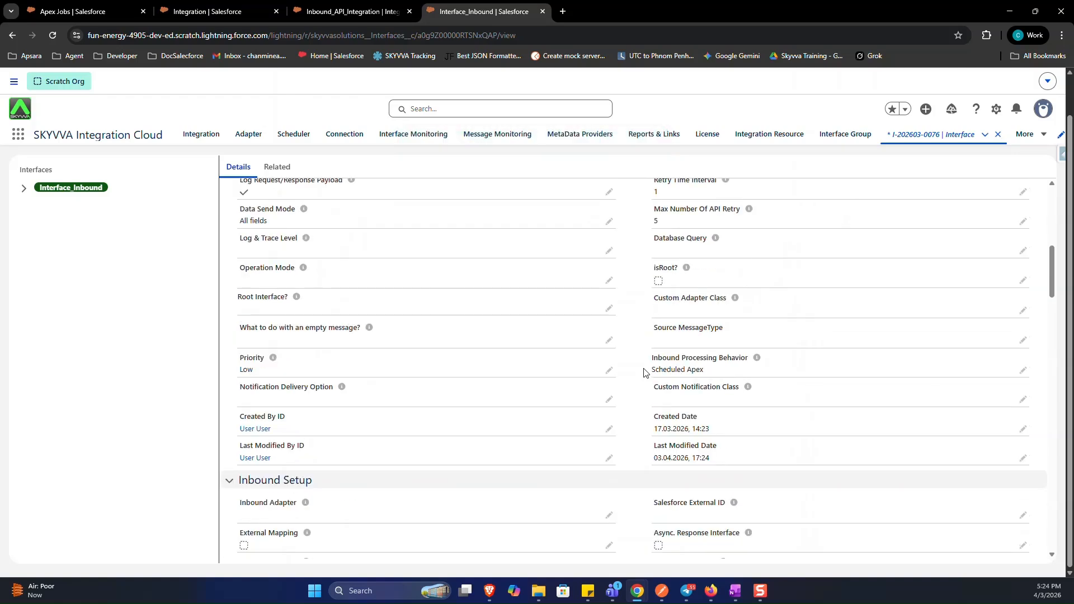
drag(647, 373, 717, 378)
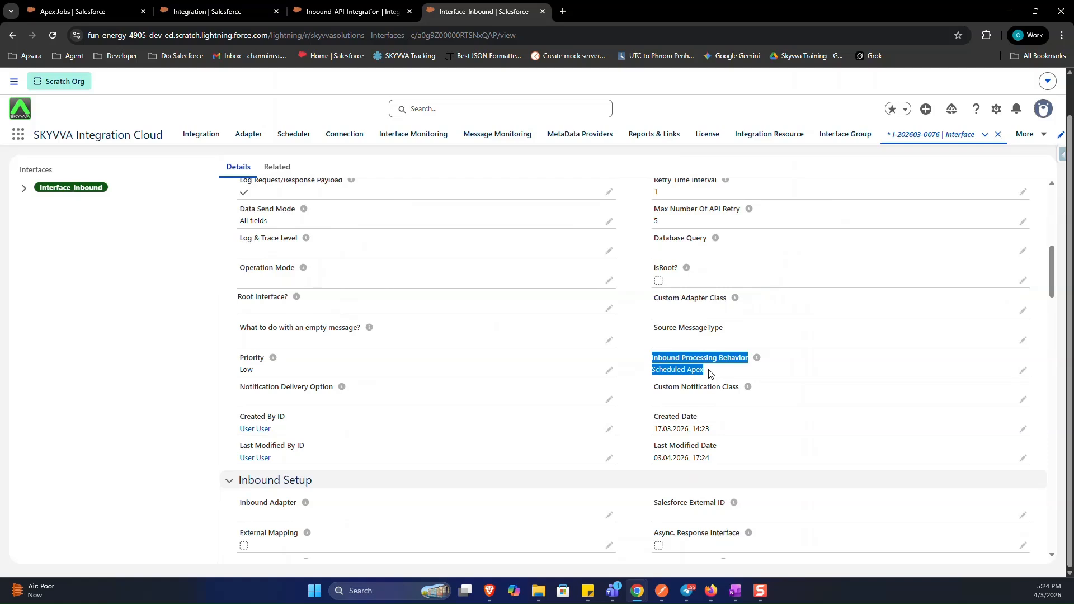
click(642, 397)
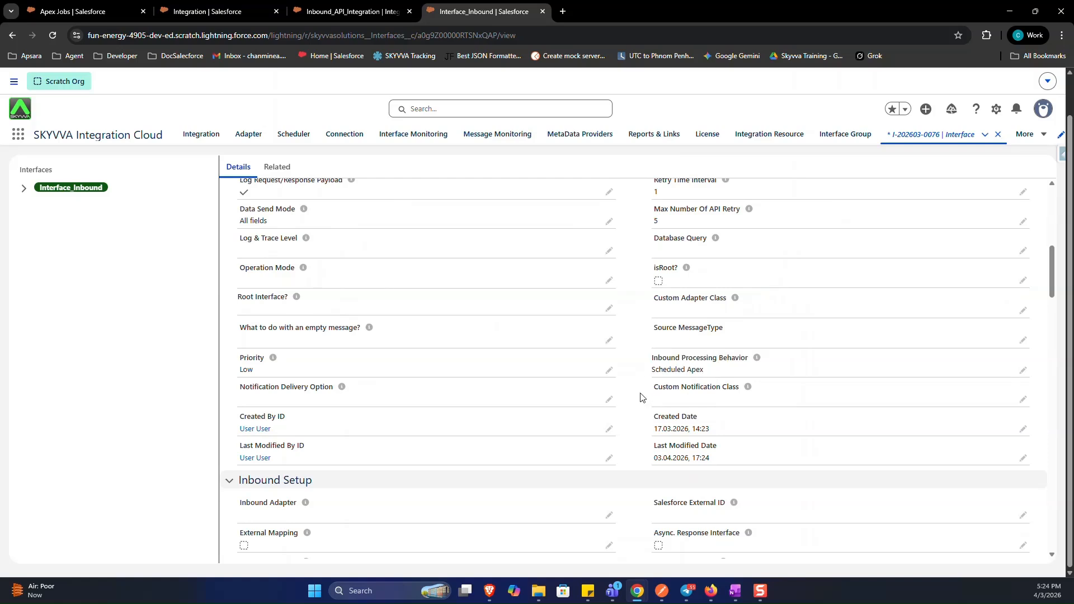
Step: Switch to Postman and send the V4/Integrate JSON 2.52 request to test Interface_Inbound with Scheduled Apex
click(661, 591)
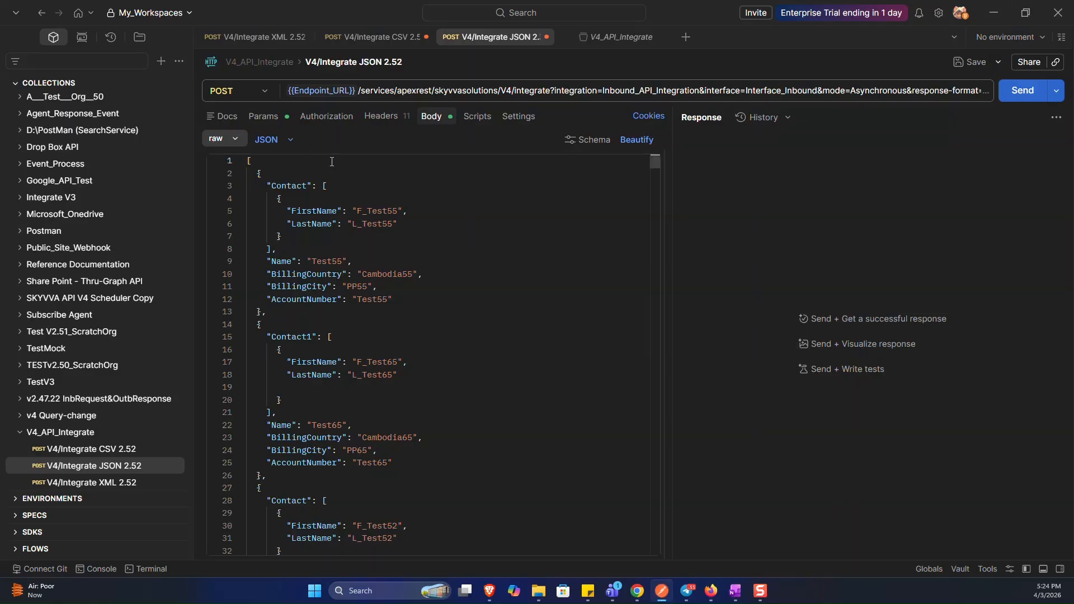
click(332, 162)
click(572, 223)
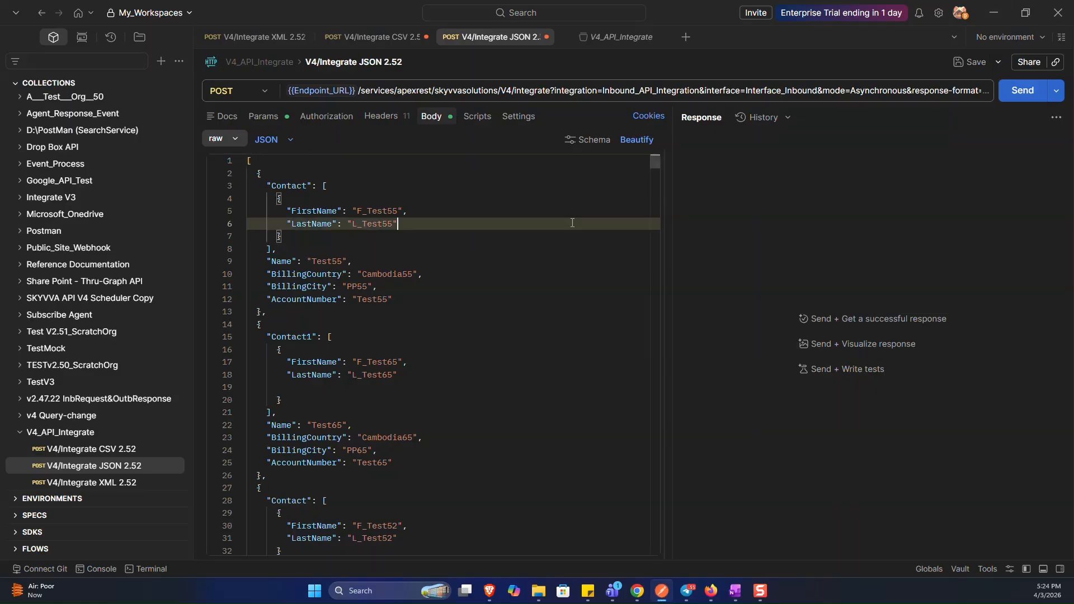
click(1021, 95)
click(1021, 91)
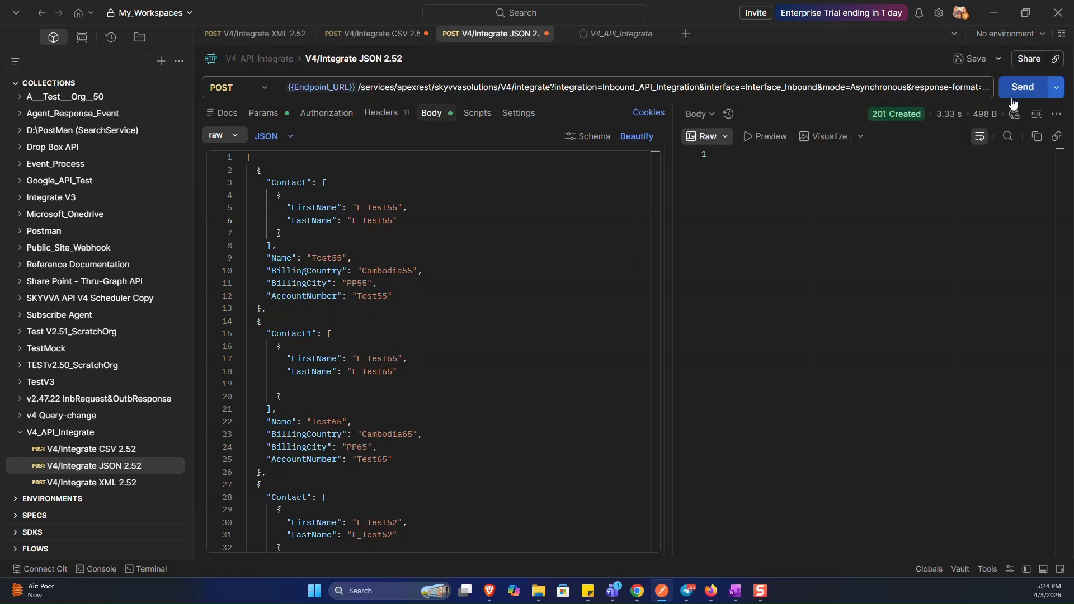
Step: Switch back to Salesforce, open the Raw Data Basket of Interface_Inbound and select the new basket after checking its details
mouse_move(888, 117)
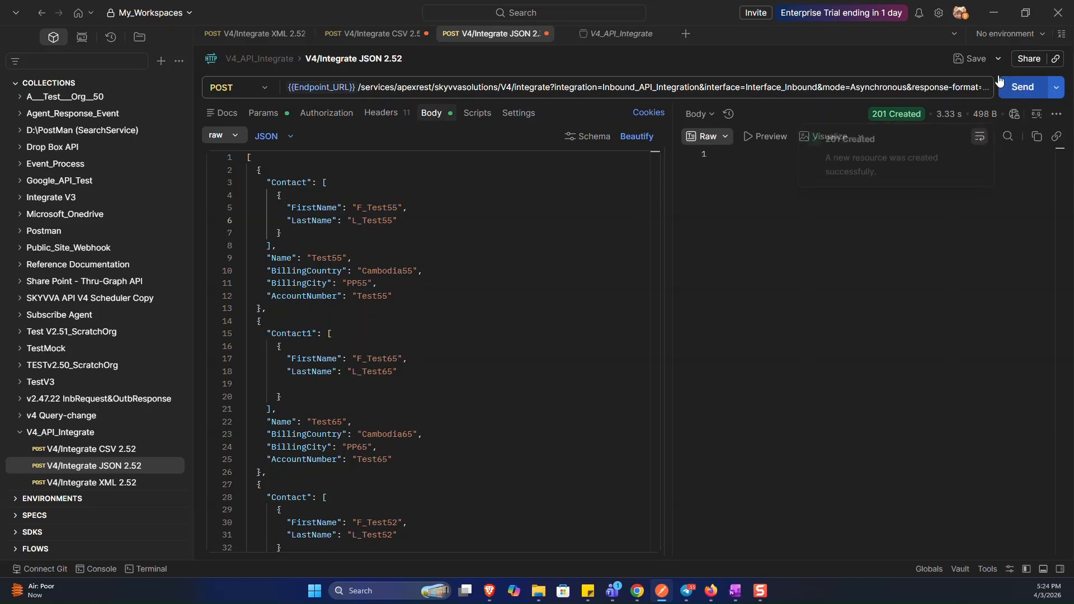
click(995, 11)
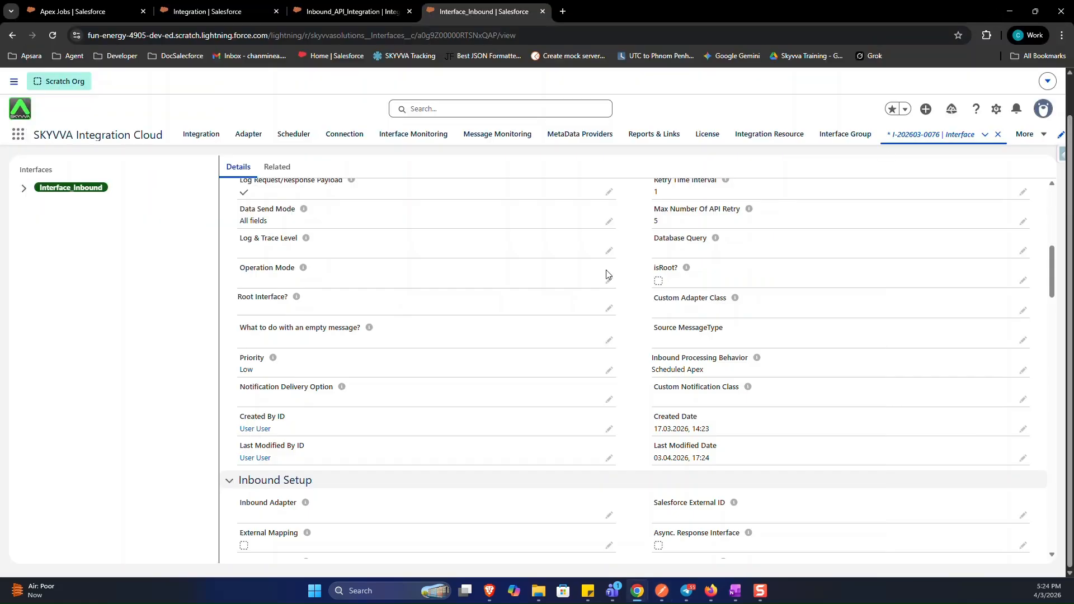
scroll(587, 337, up, 10)
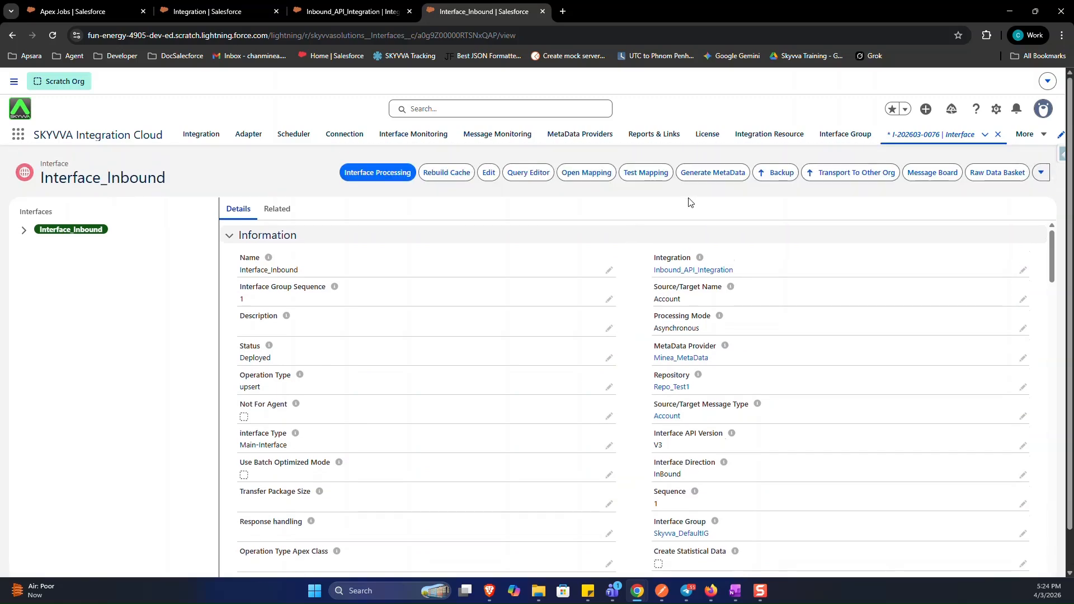
click(1003, 172)
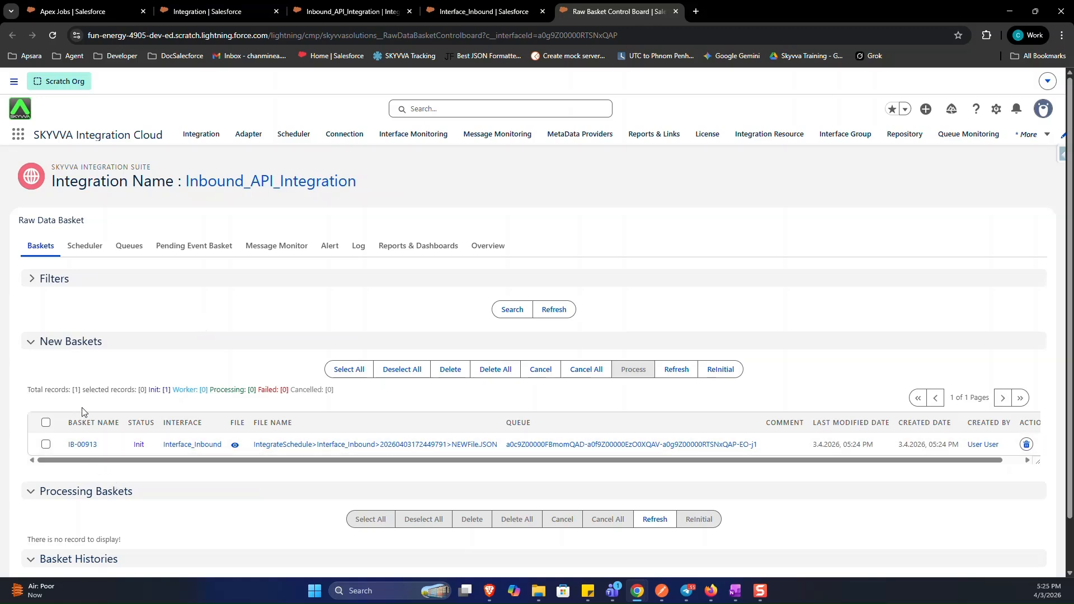
drag(134, 461, 400, 466)
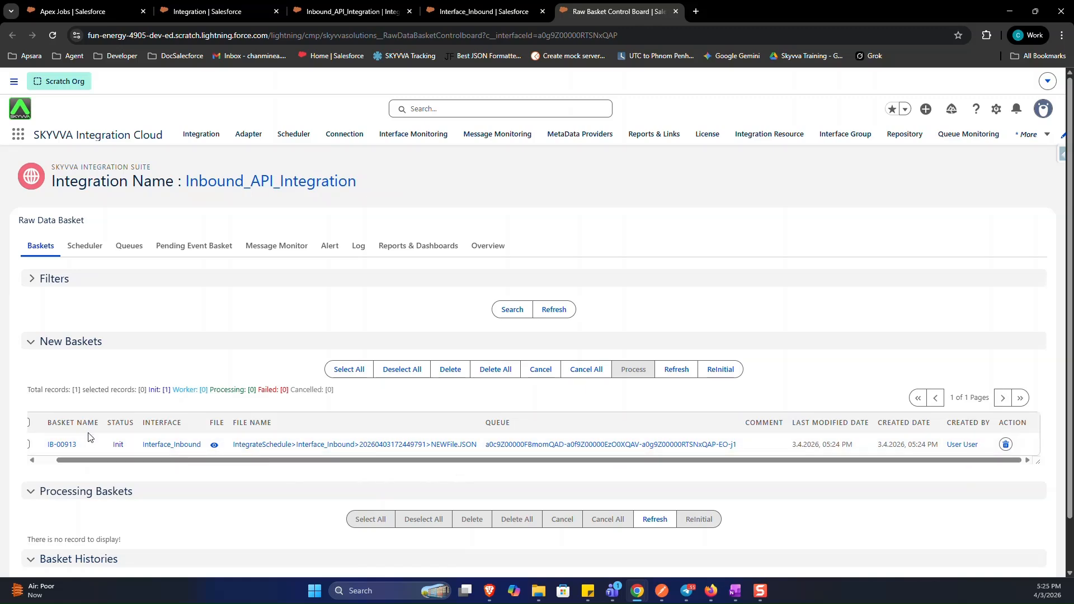
scroll(47, 442, left, 1)
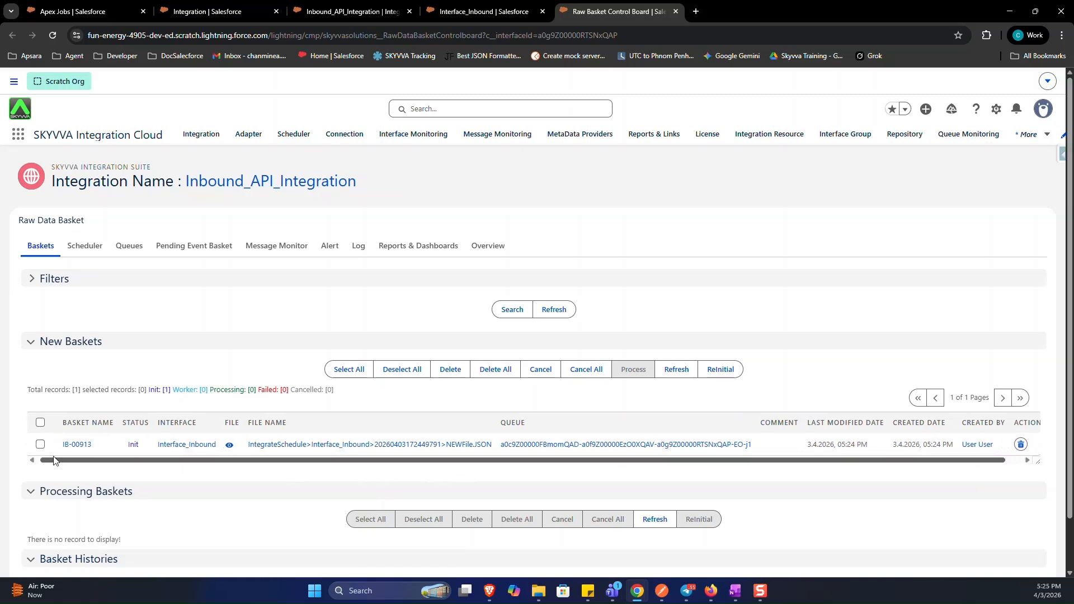
click(46, 422)
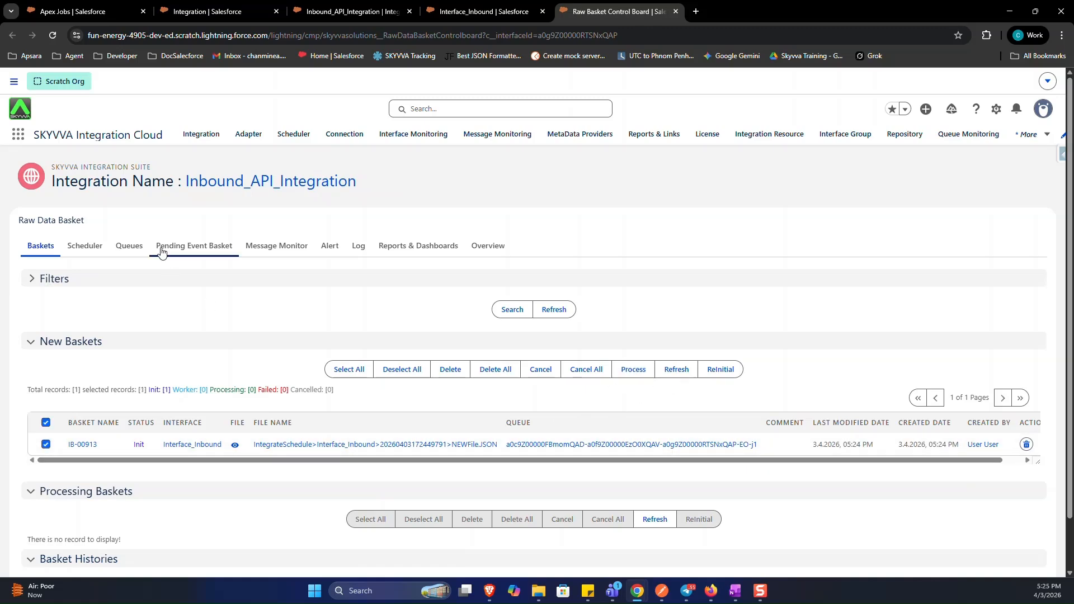
Step: Start the InterfaceExecution_RawBasket scheduler for Interface_Inbound and check its job and run-time columns
click(87, 250)
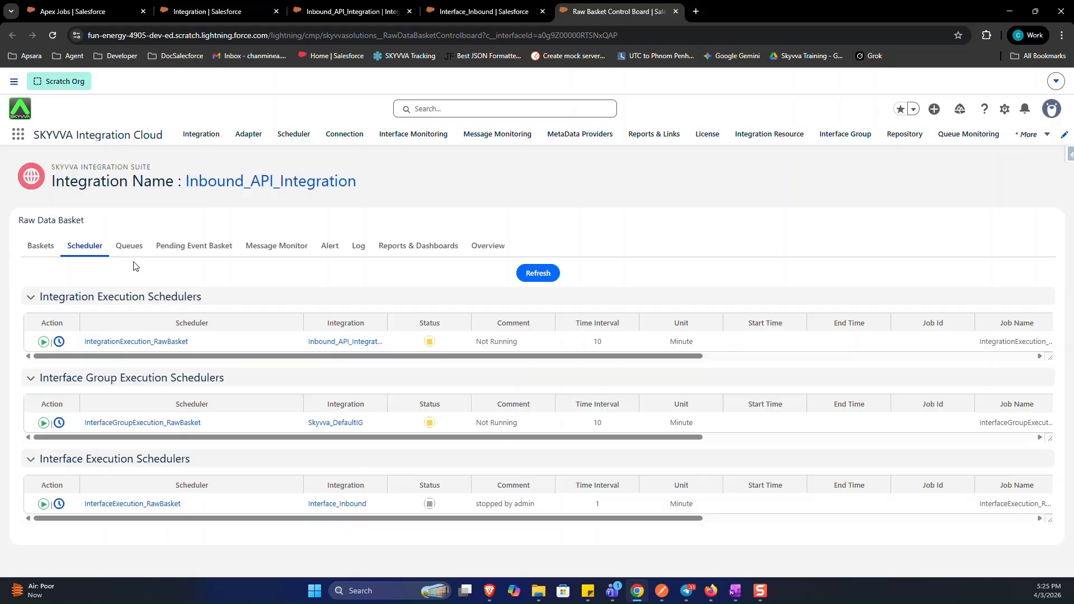
click(43, 505)
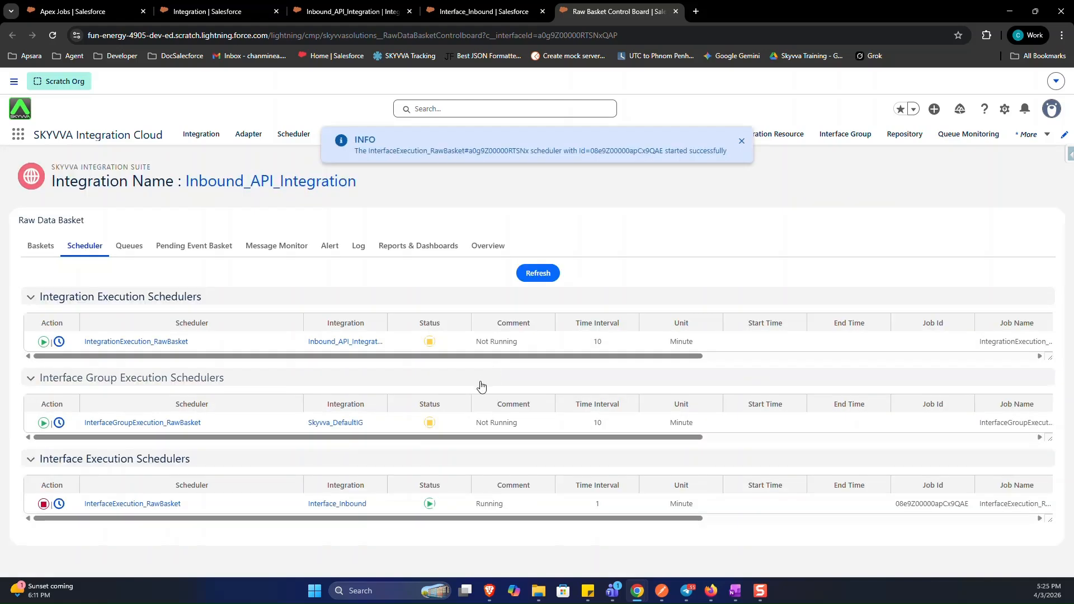
click(748, 519)
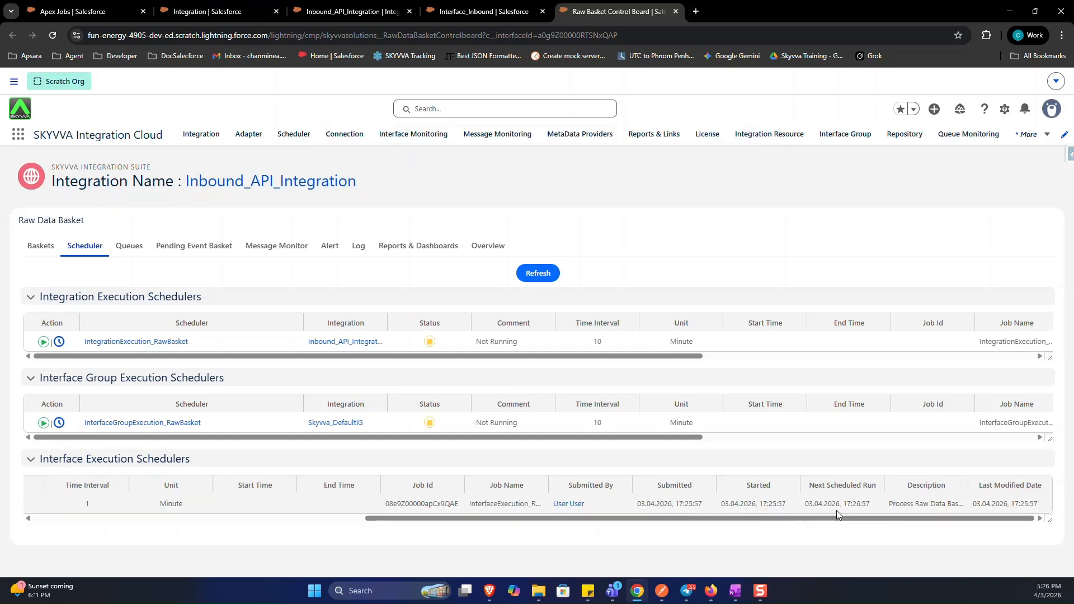
drag(788, 516, 452, 527)
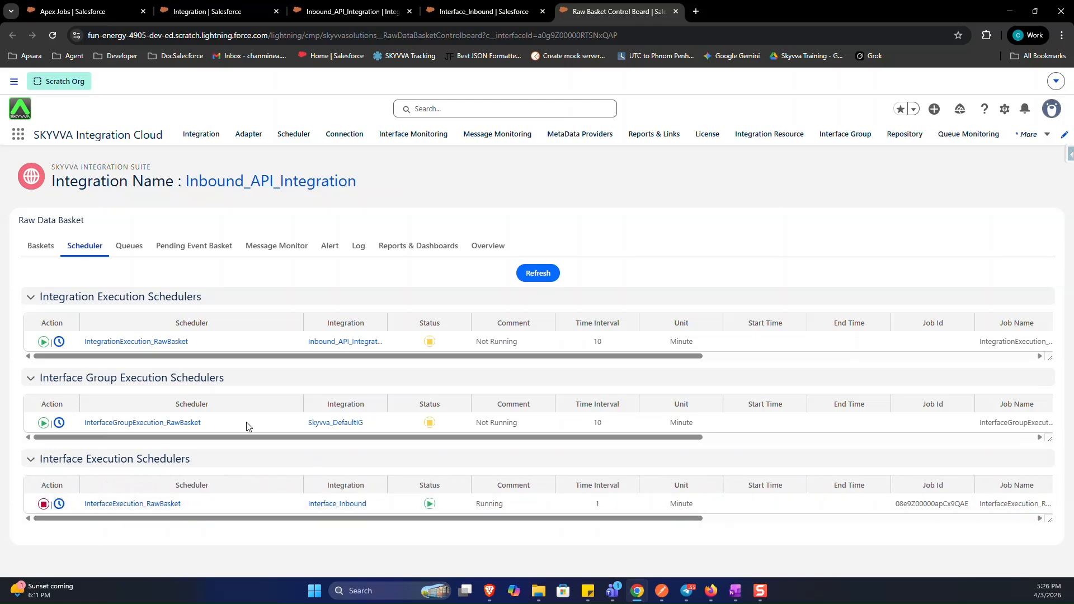
Step: Check the basket list, then review the interface scheduler in Salesforce Setup's Scheduled Jobs and its worker entries in Apex Jobs
click(41, 247)
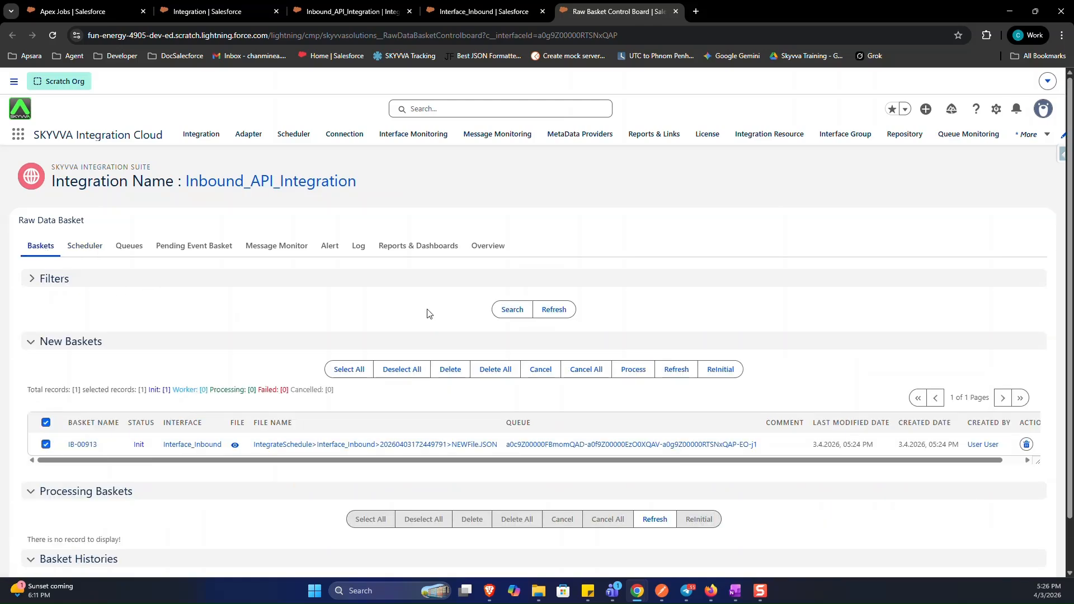
click(62, 19)
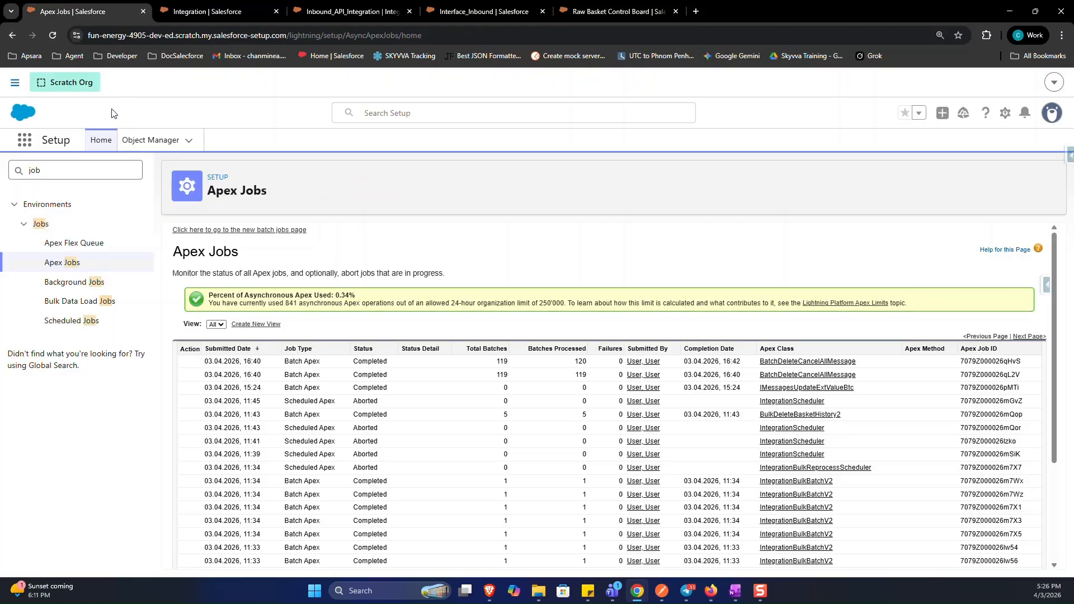
click(84, 320)
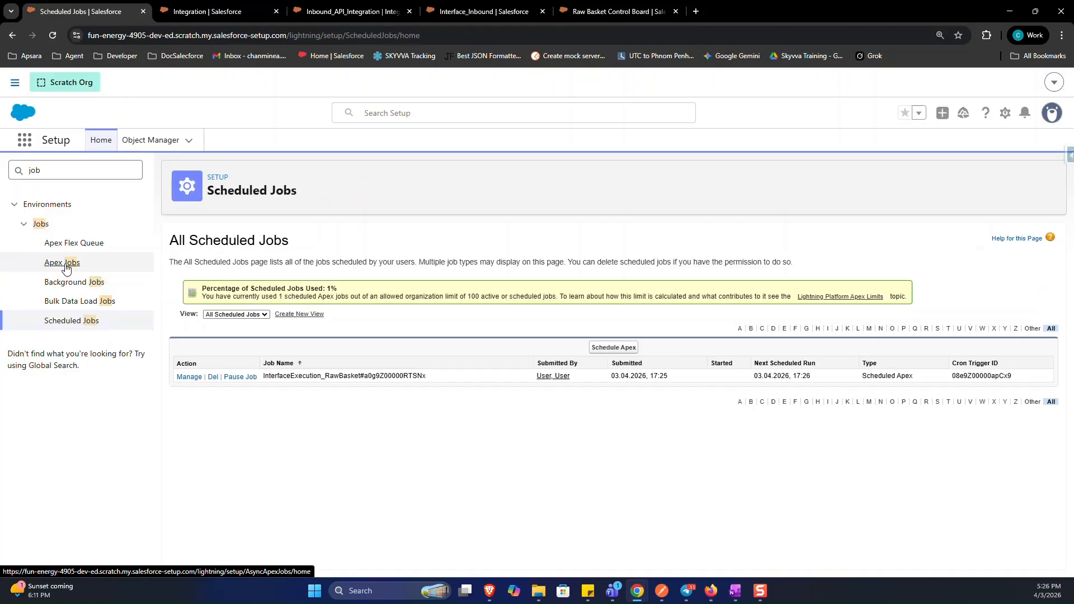
click(70, 265)
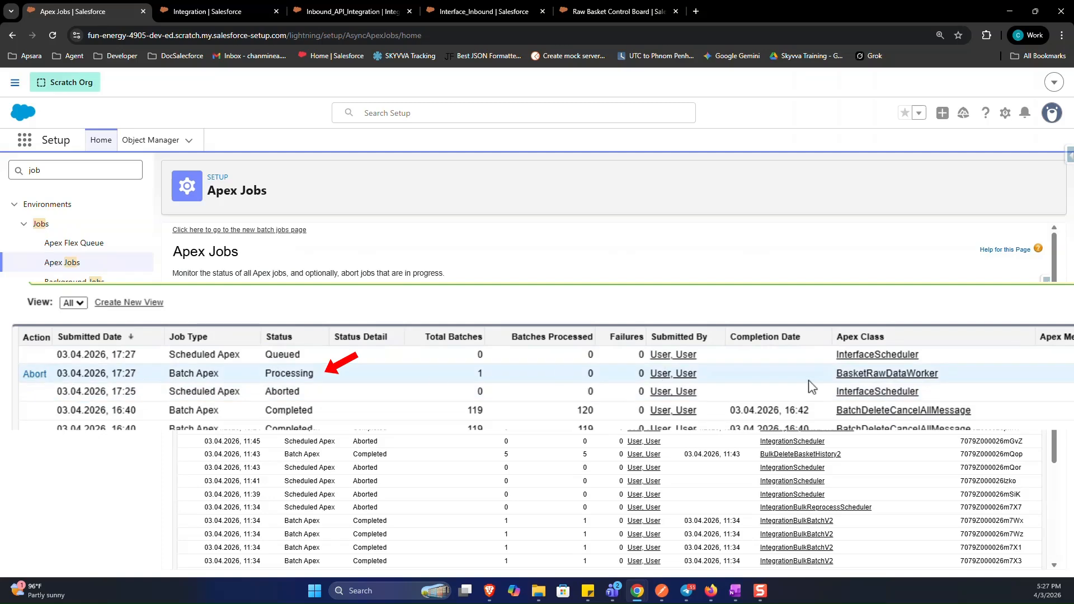
drag(828, 374, 974, 378)
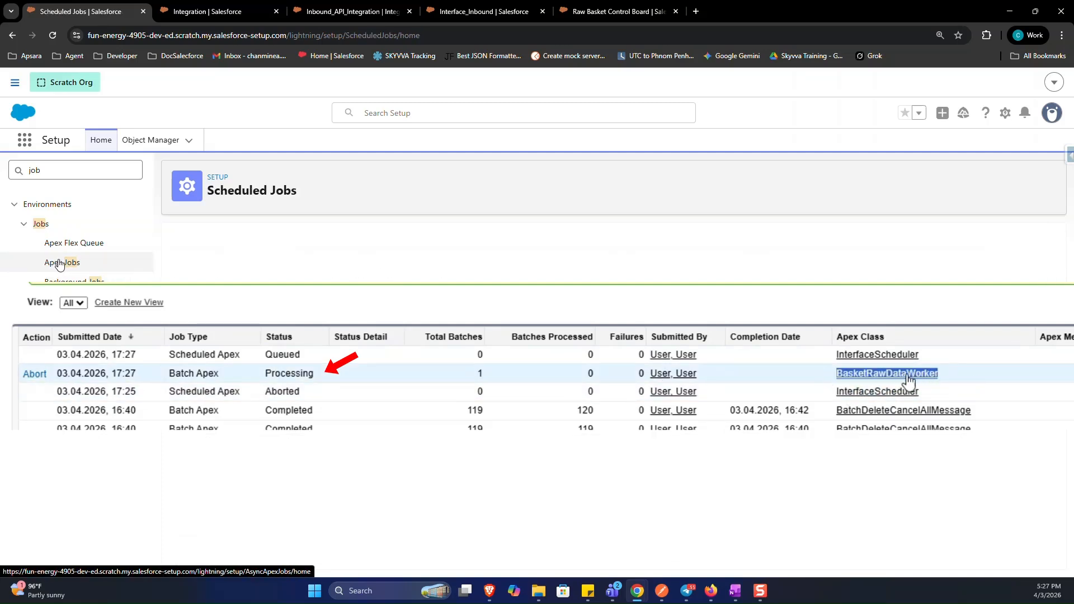
click(60, 263)
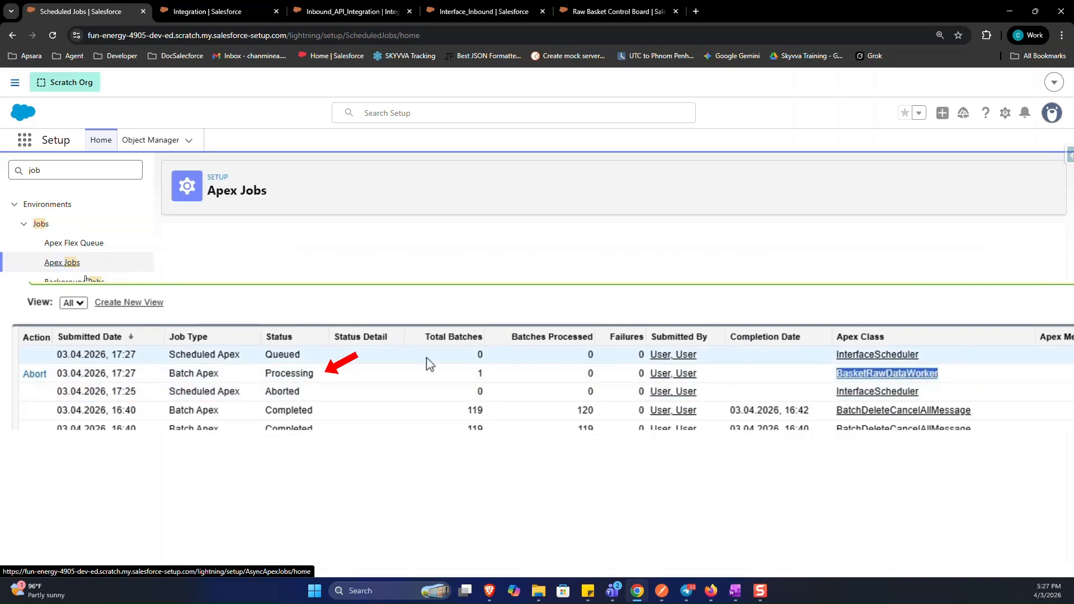
drag(335, 355, 168, 358)
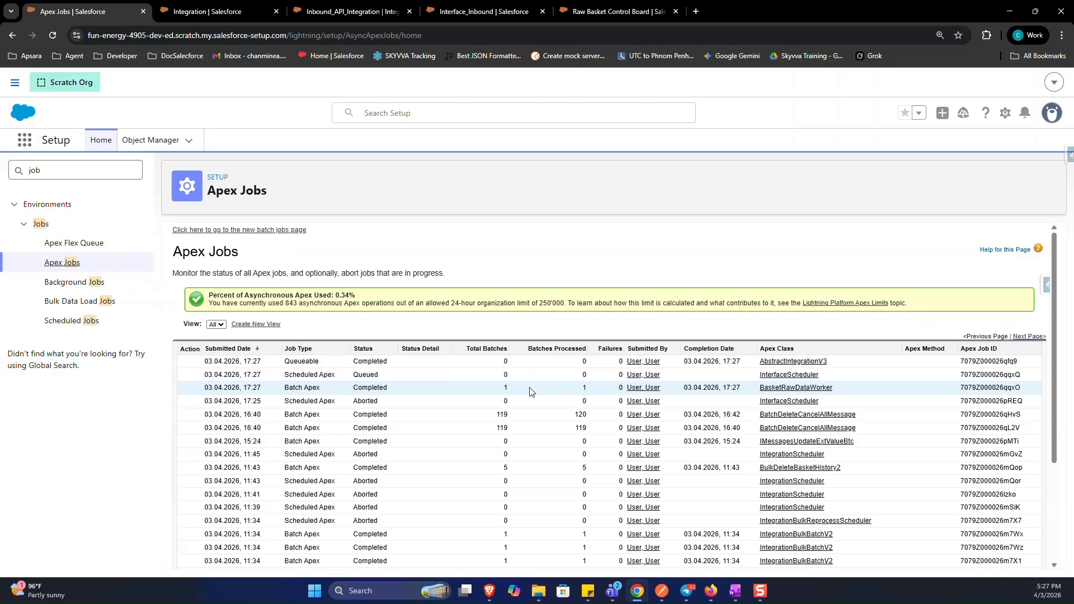
Step: Search the Raw Data Basket again and review the processed basket's status, record counts and Apex job details in Basket Histories
click(597, 10)
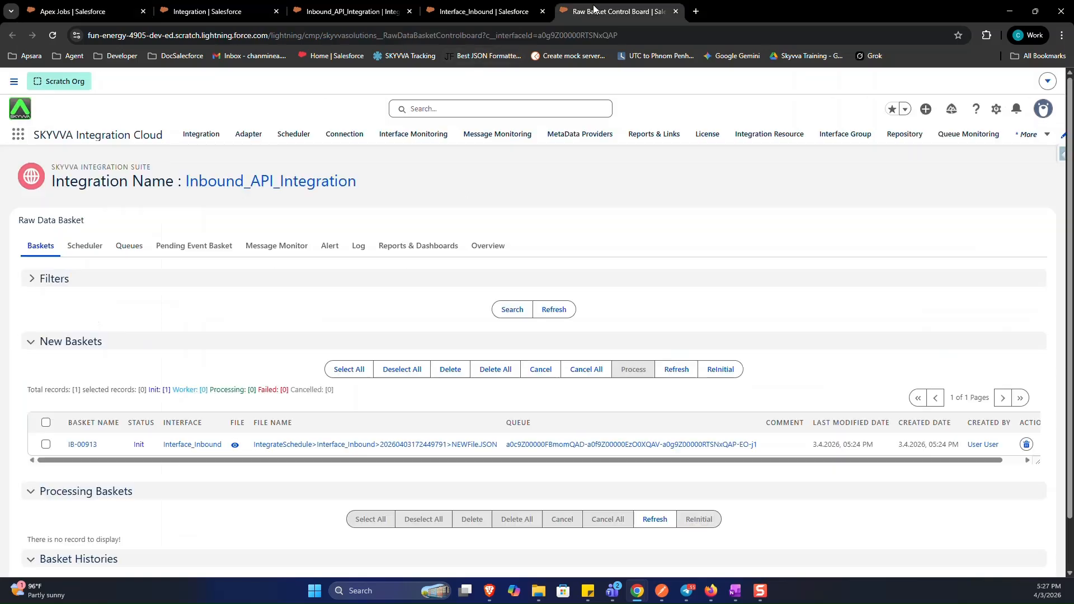
click(504, 311)
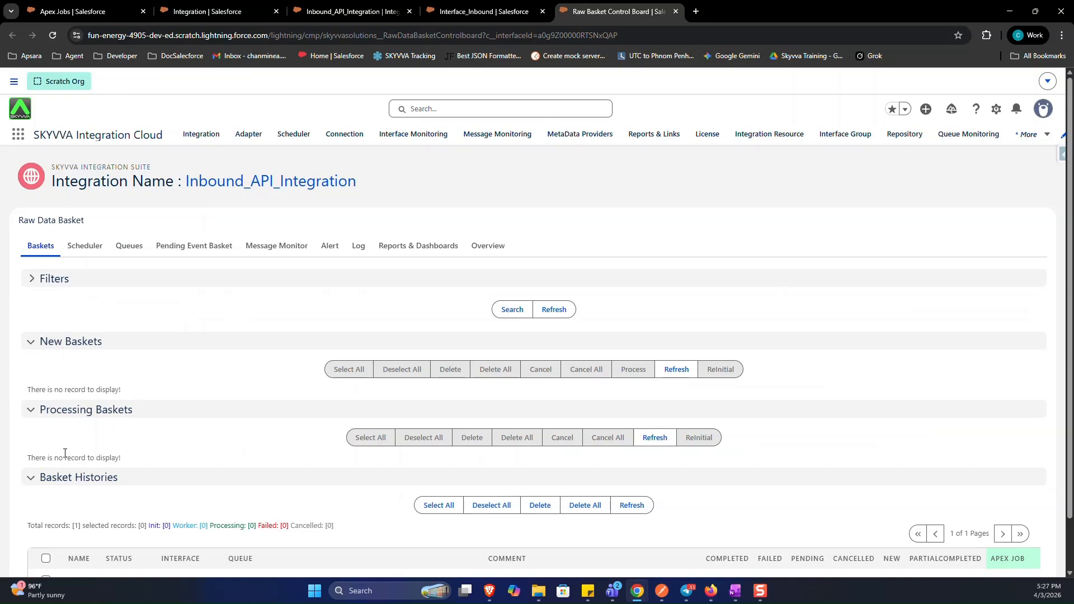
scroll(79, 489, down, 1)
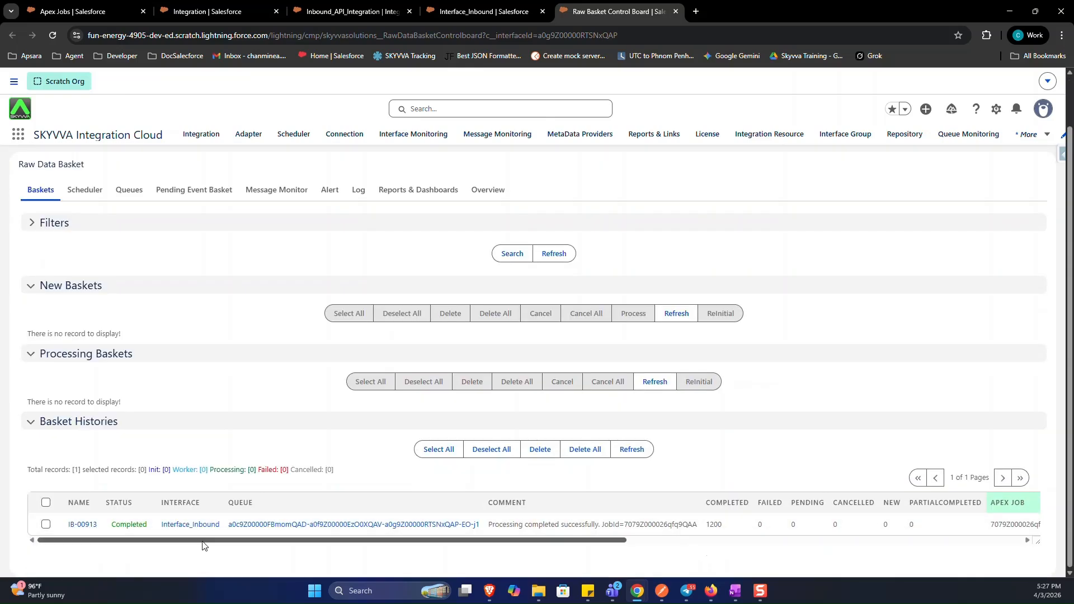
scroll(240, 537, right, 8)
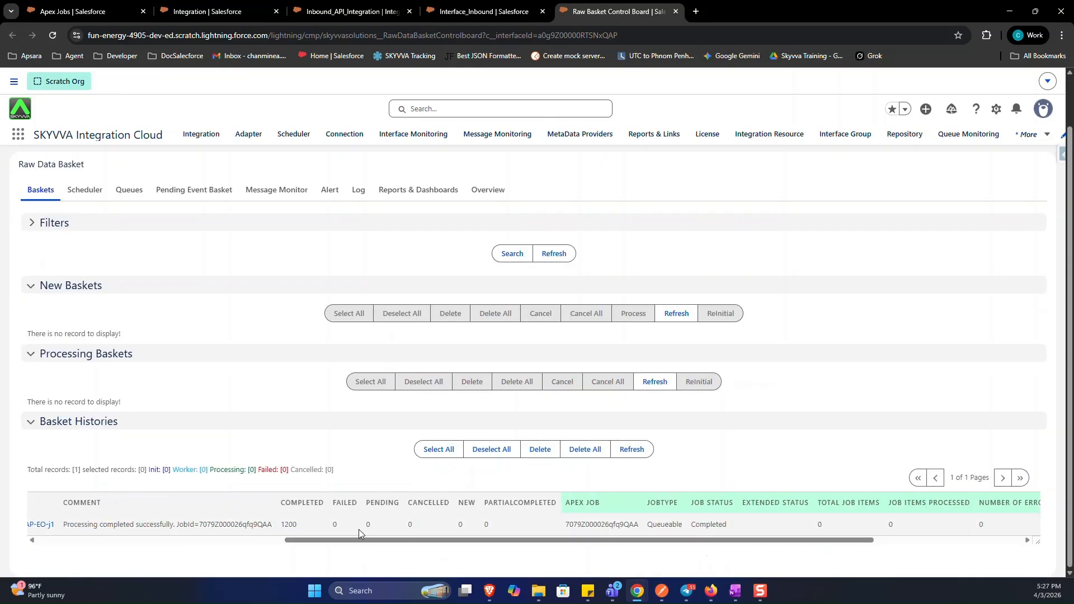
drag(279, 526, 303, 534)
drag(308, 541, 59, 557)
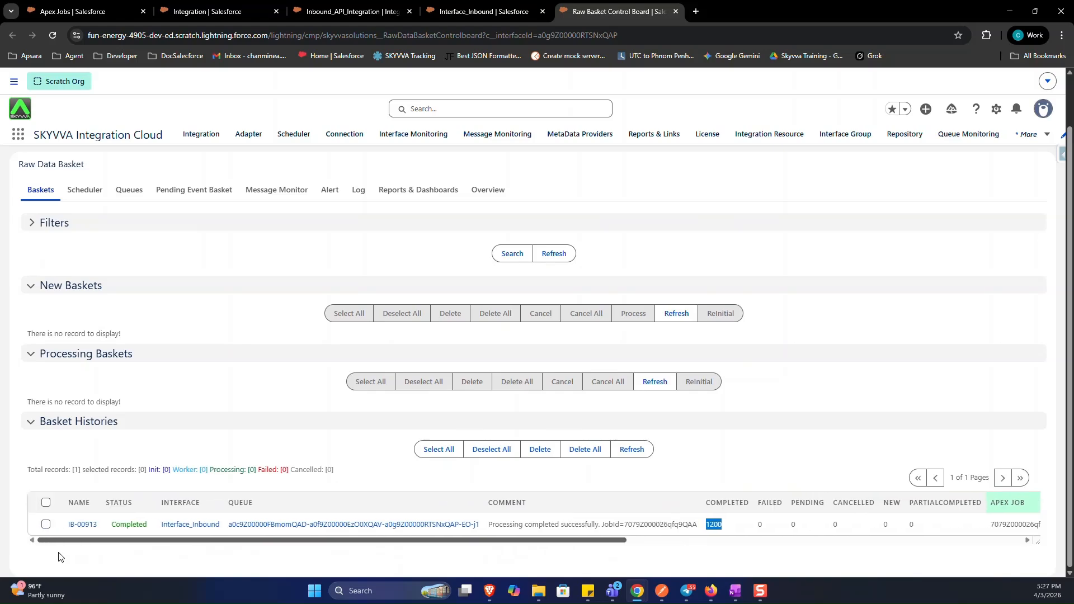
Step: Search the Message Monitor for Inbound_API_Integration messages and expand the raw basket message to review its child messages
click(268, 196)
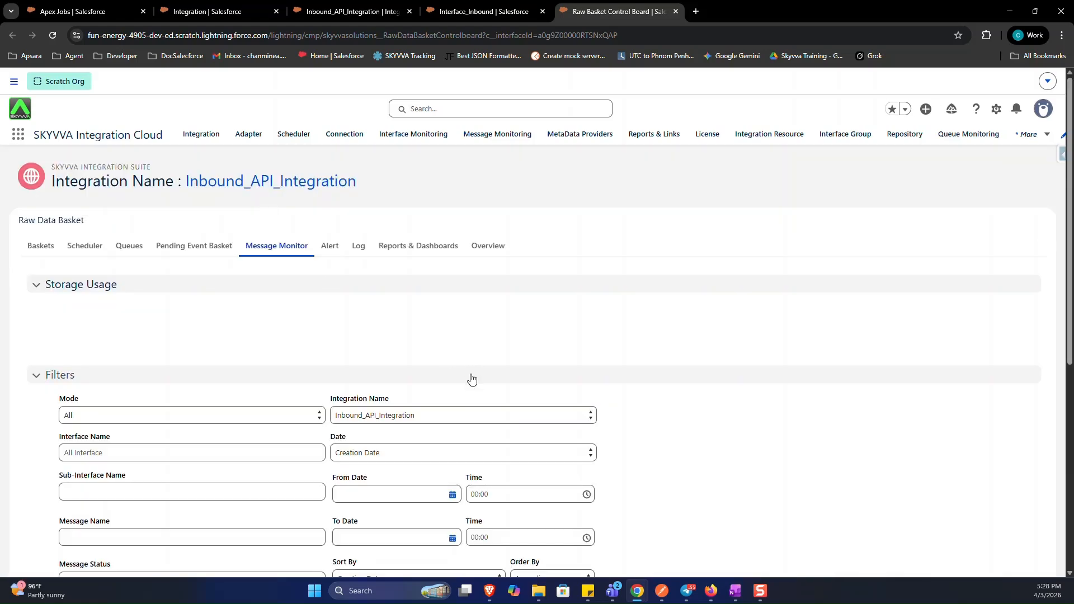
scroll(472, 379, down, 6)
click(471, 443)
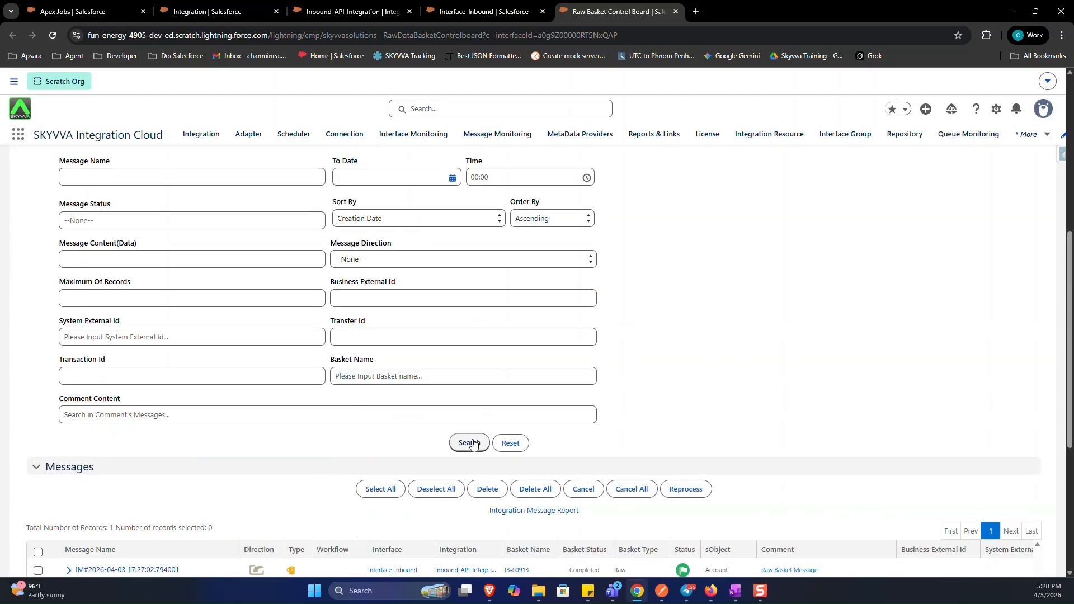
scroll(473, 443, down, 5)
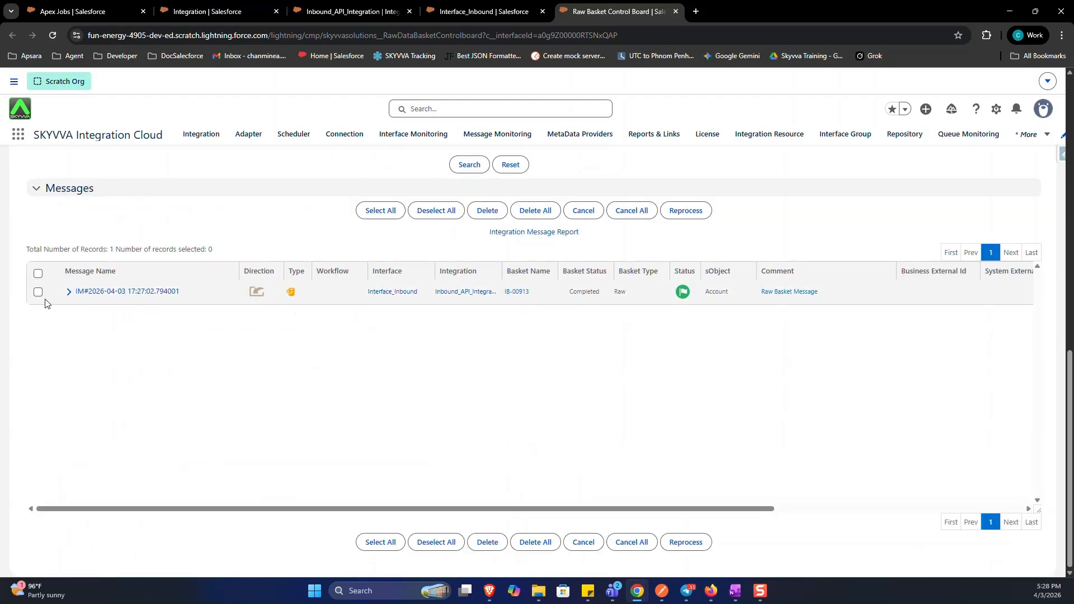
click(69, 292)
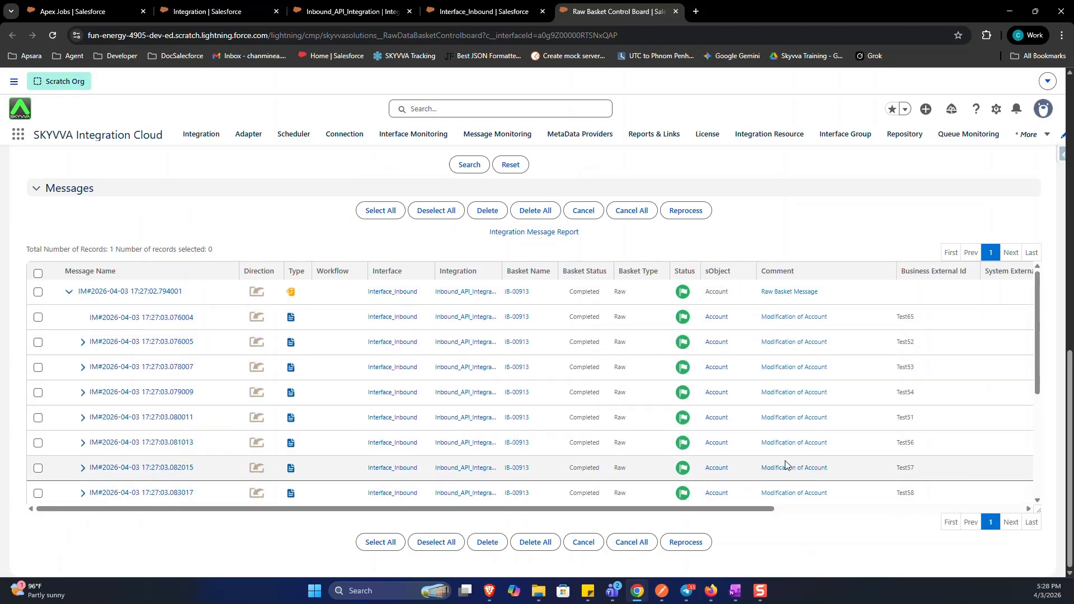
drag(738, 511, 635, 510)
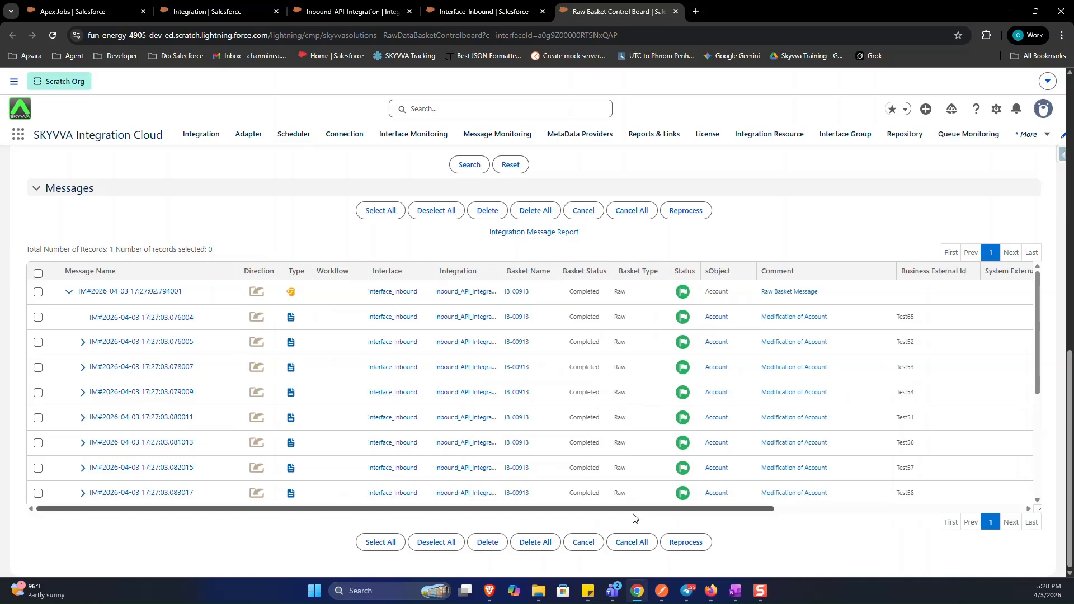
Step: Open the raw basket message's record, expand its message tree, inspect the first two child messages and return to the parent message
click(108, 293)
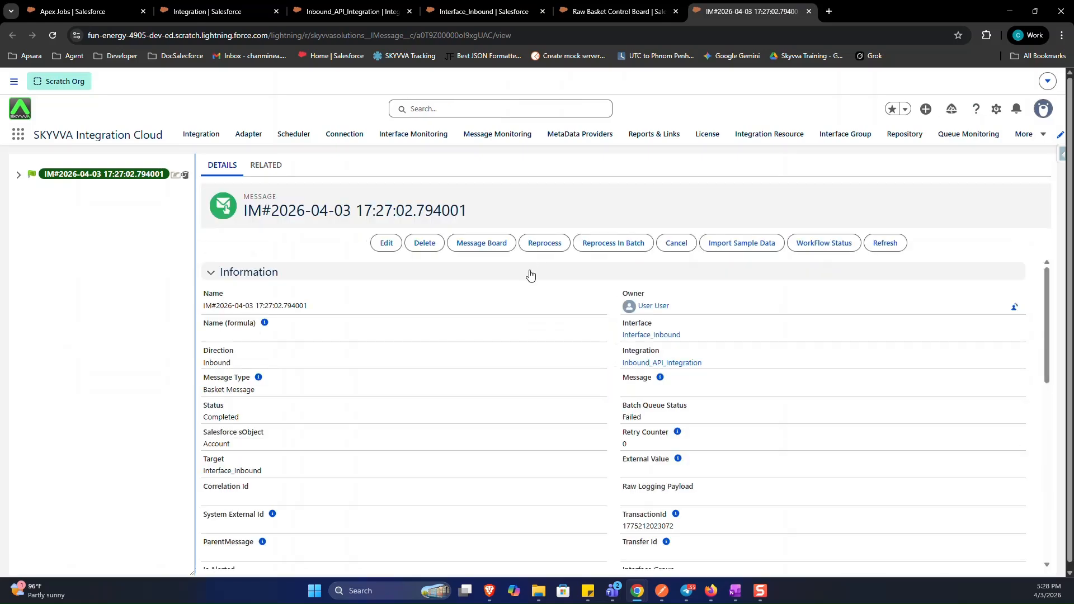
scroll(530, 273, down, 6)
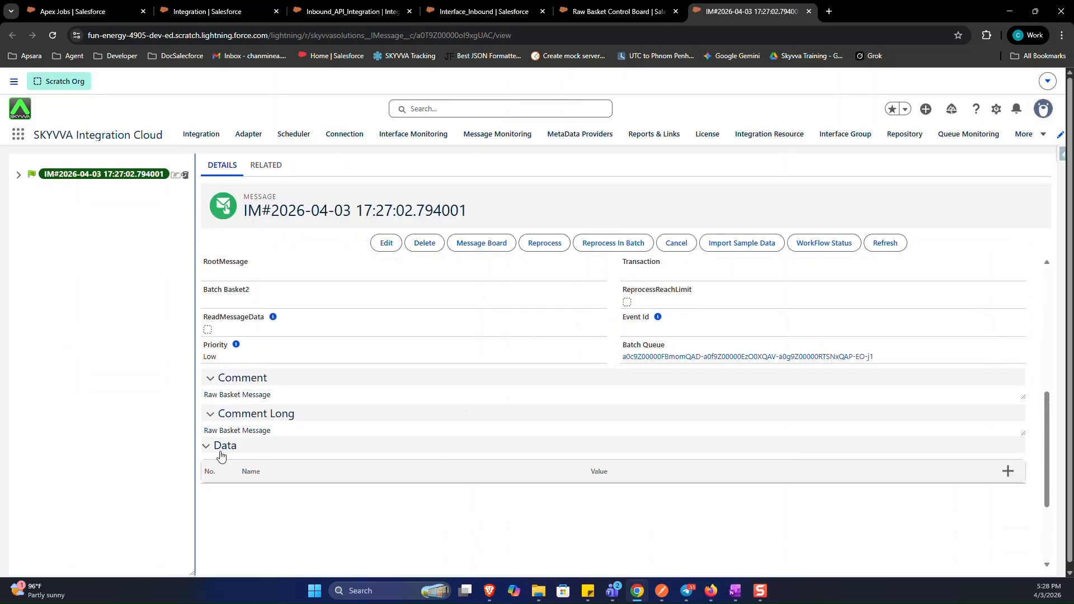
click(20, 178)
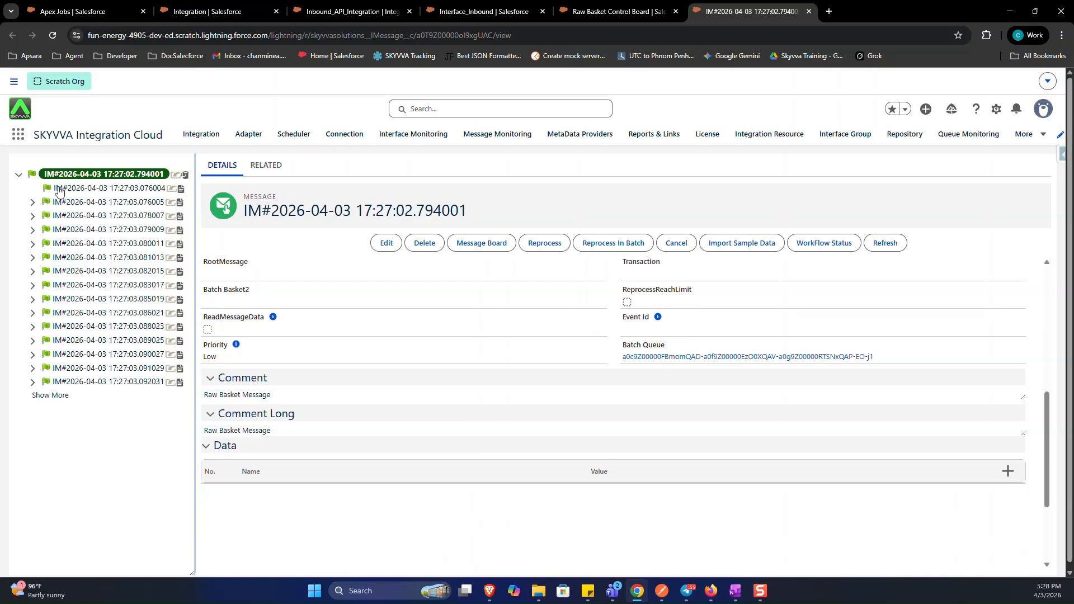
click(63, 190)
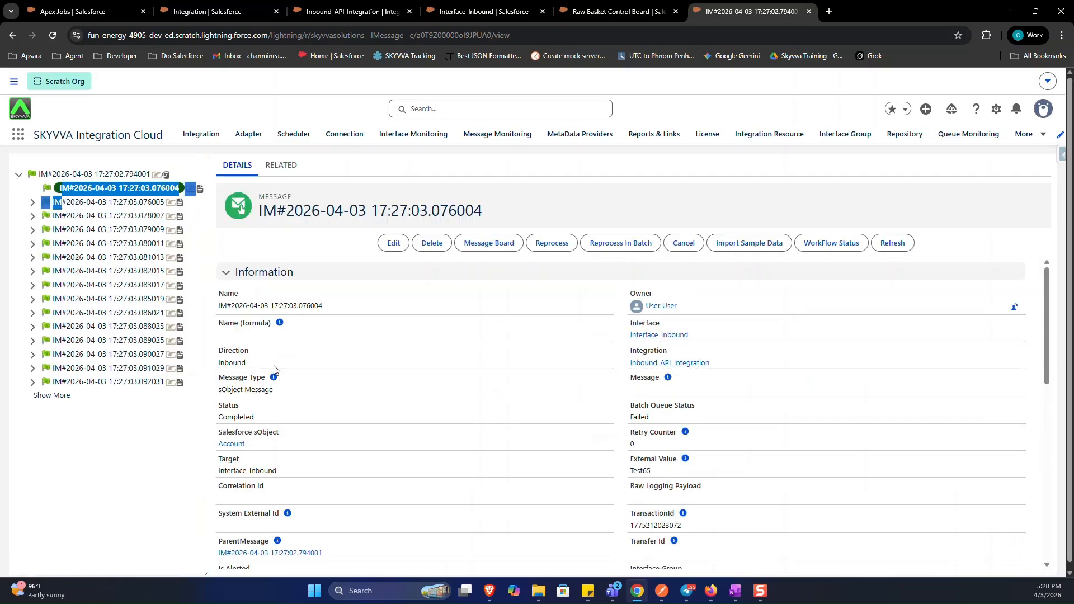
scroll(296, 412, down, 6)
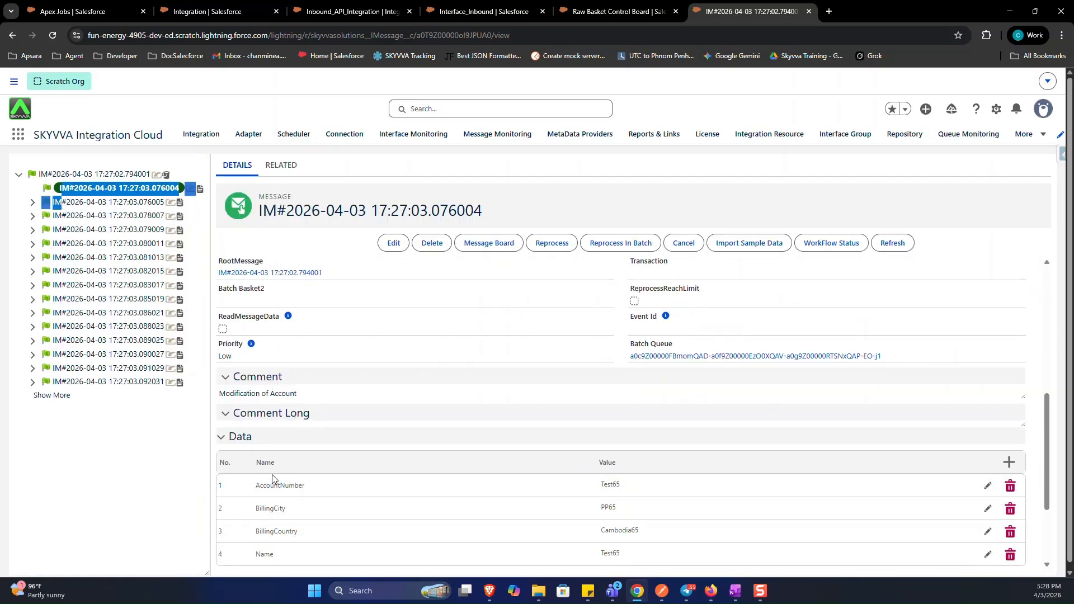
click(118, 207)
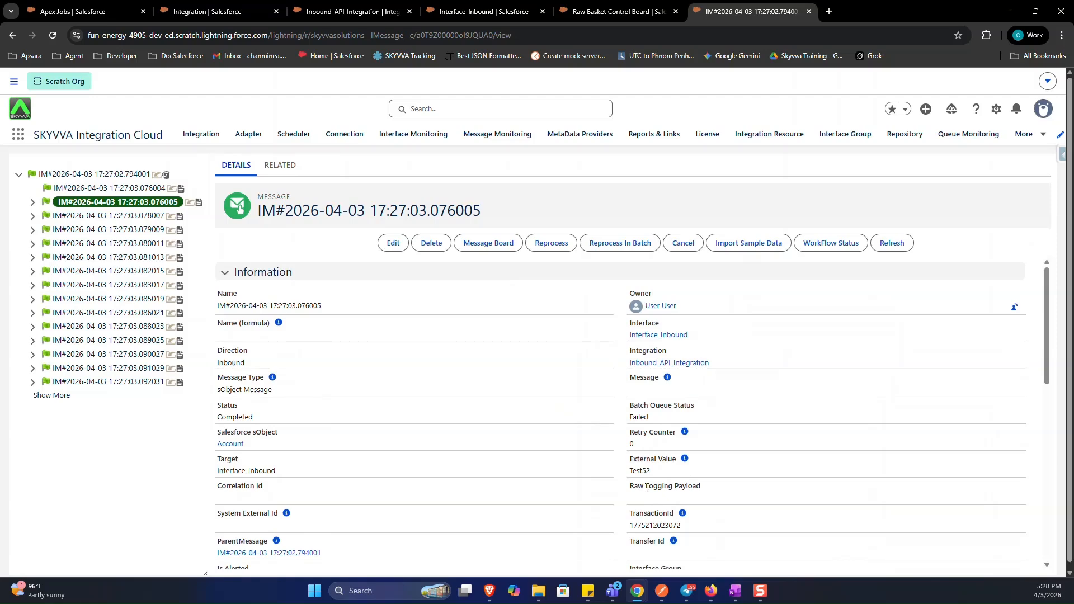
click(87, 175)
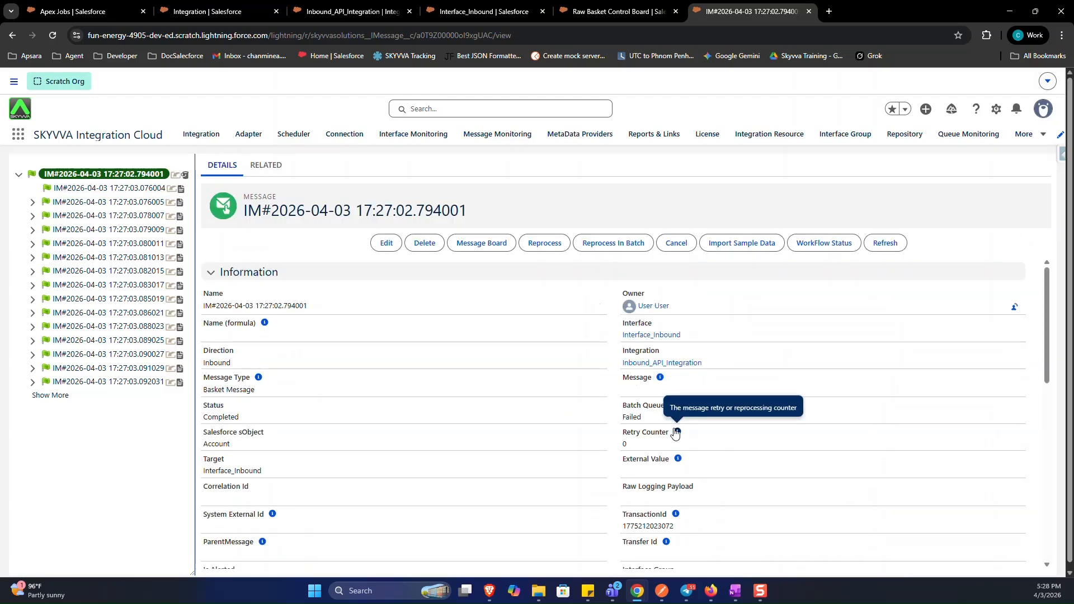
scroll(671, 435, down, 1)
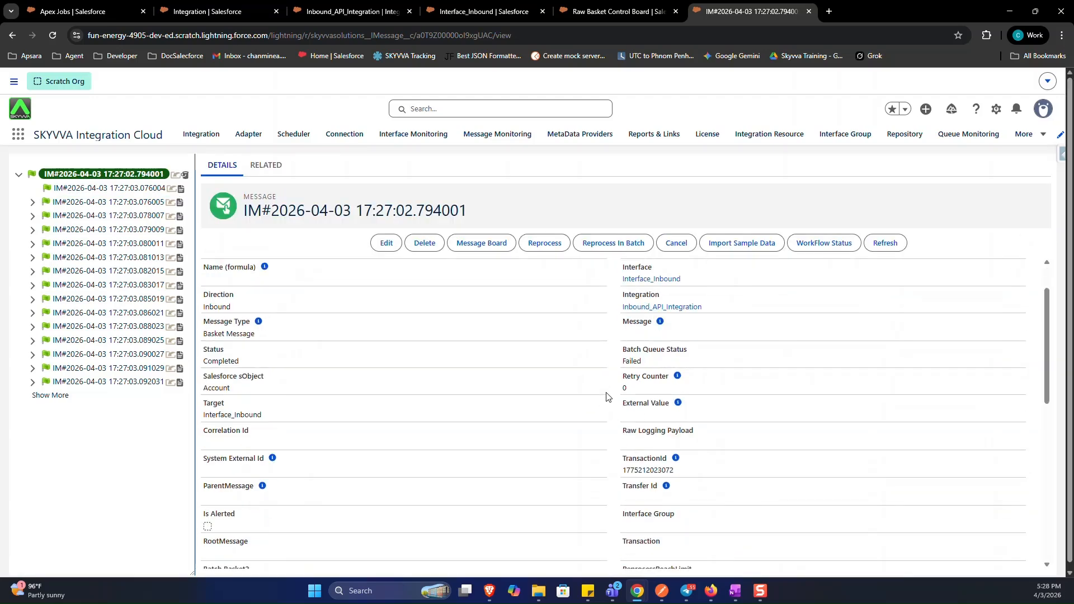
scroll(607, 397, up, 1)
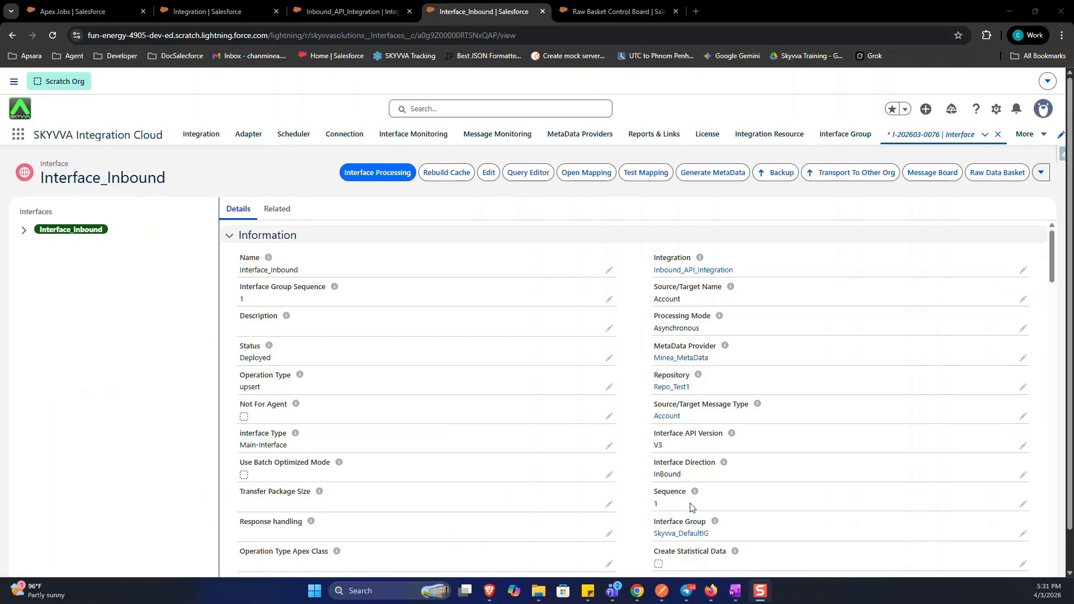
Step: Set Interface_Inbound's Inbound Processing Behavior to Event Trigger Apex and save the interface
click(1024, 505)
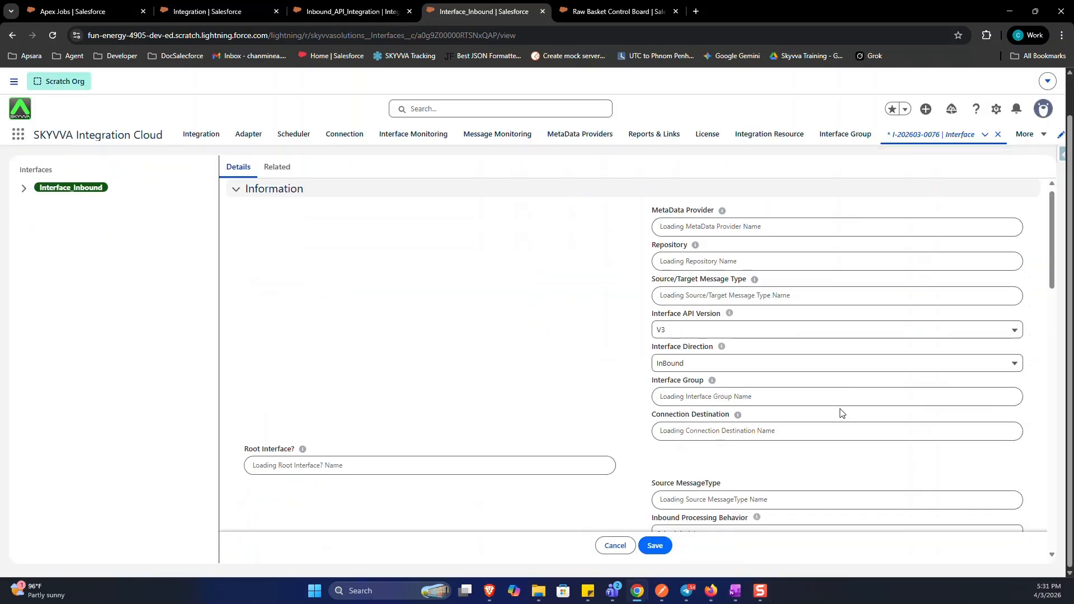
scroll(825, 407, down, 10)
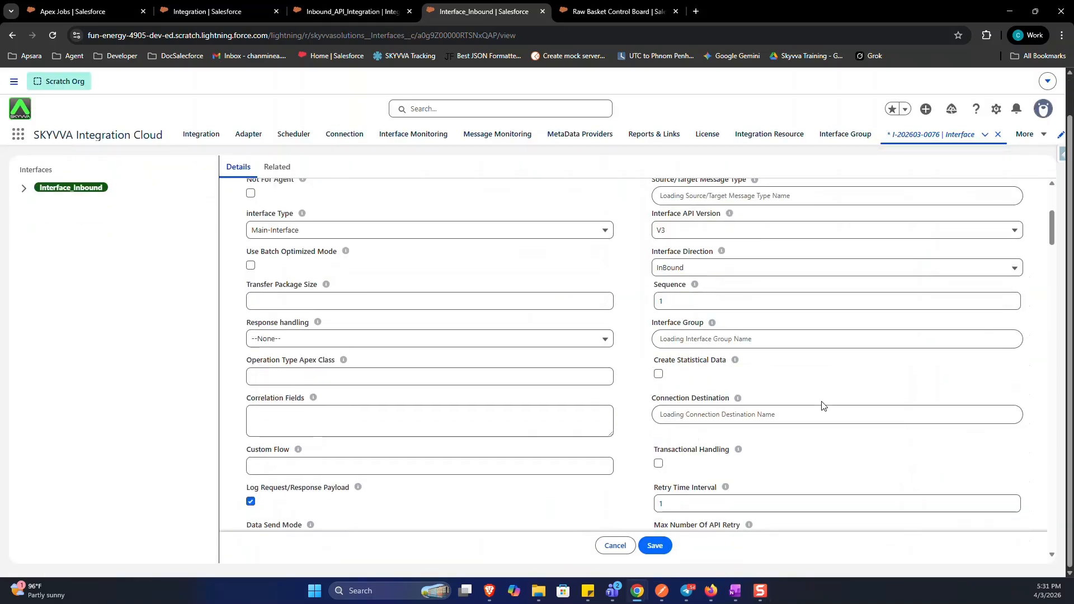
click(667, 439)
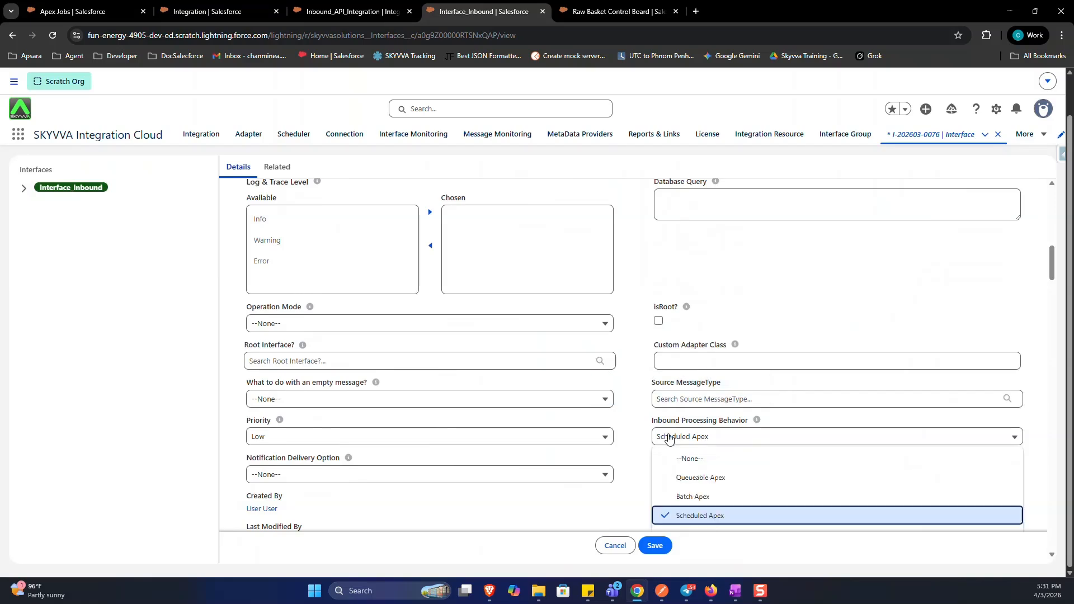
scroll(691, 493, down, 2)
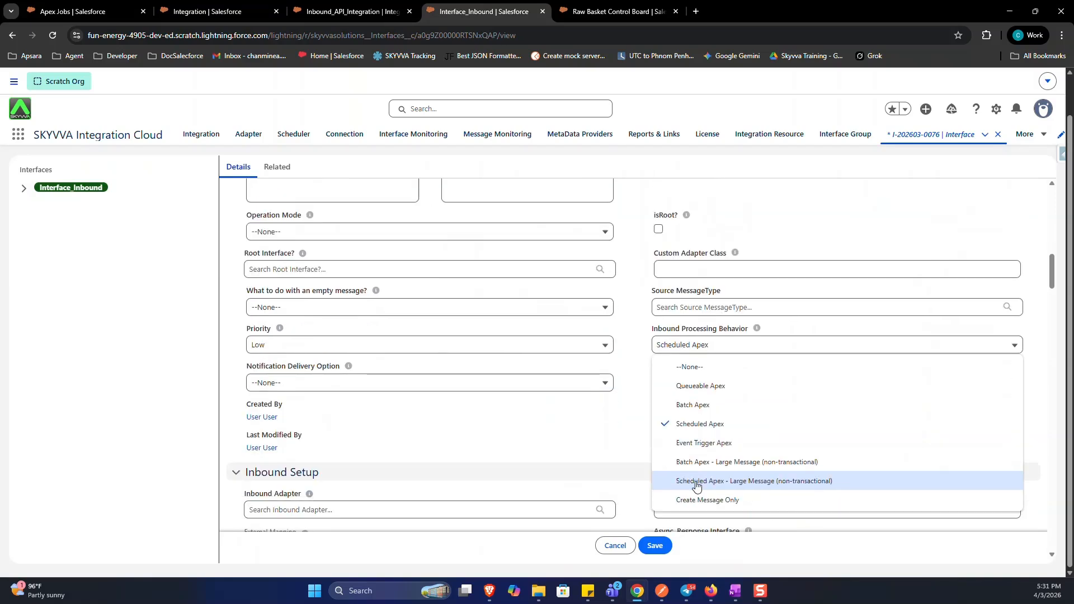
click(703, 429)
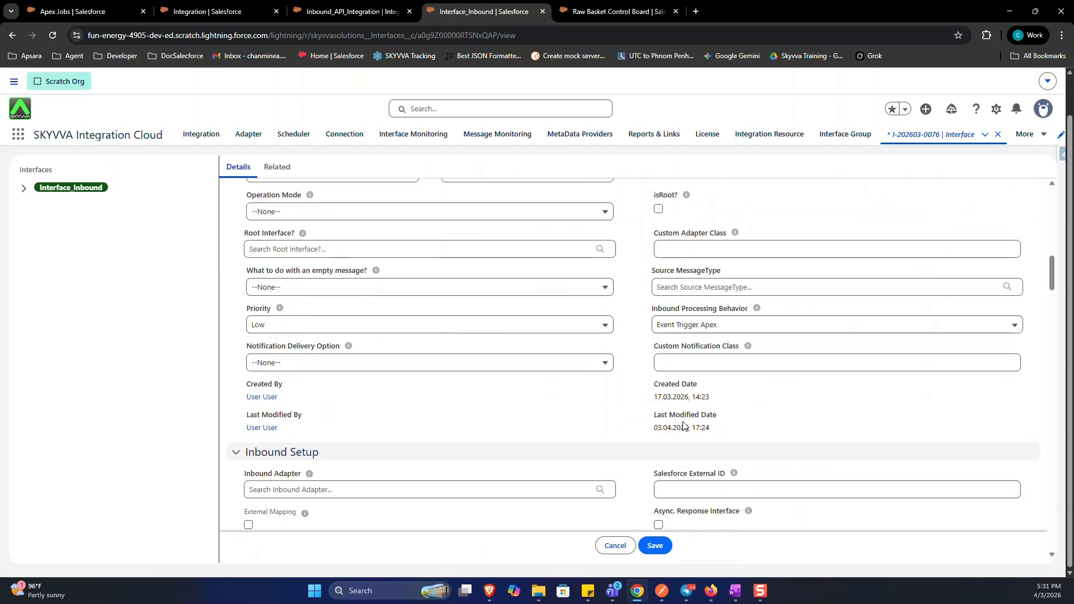
click(656, 548)
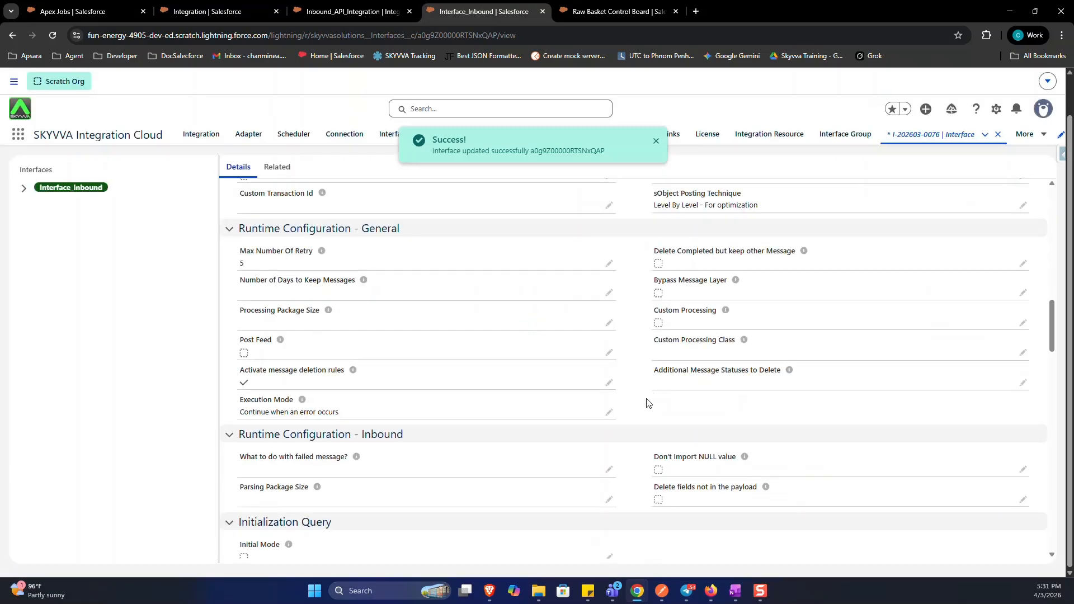
Step: Check the saved Inbound Processing Behavior value in the interface details
scroll(648, 403, up, 5)
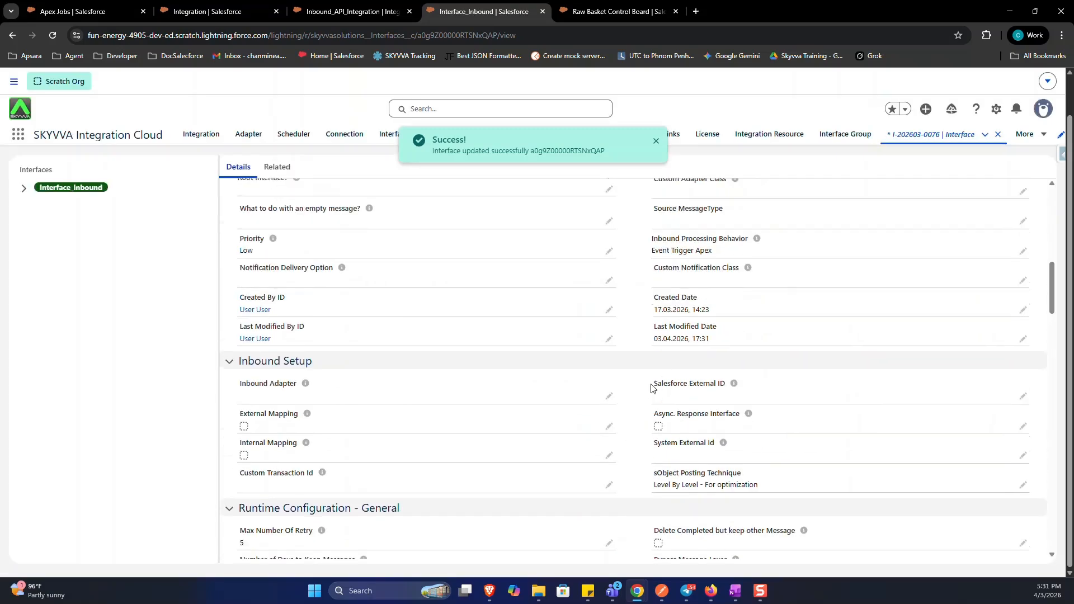
scroll(654, 380, up, 2)
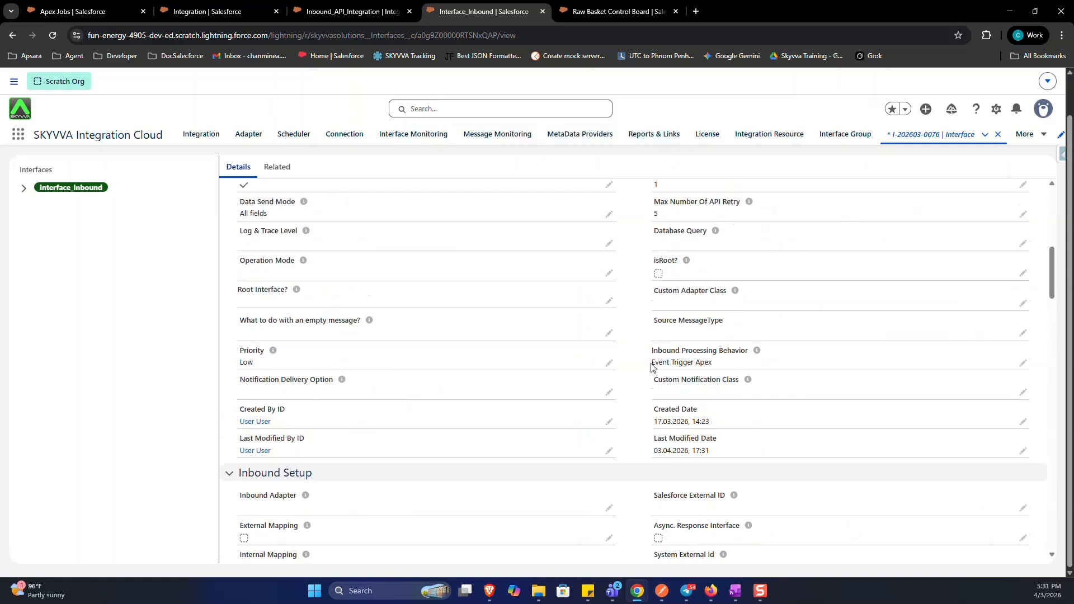
drag(652, 368, 712, 364)
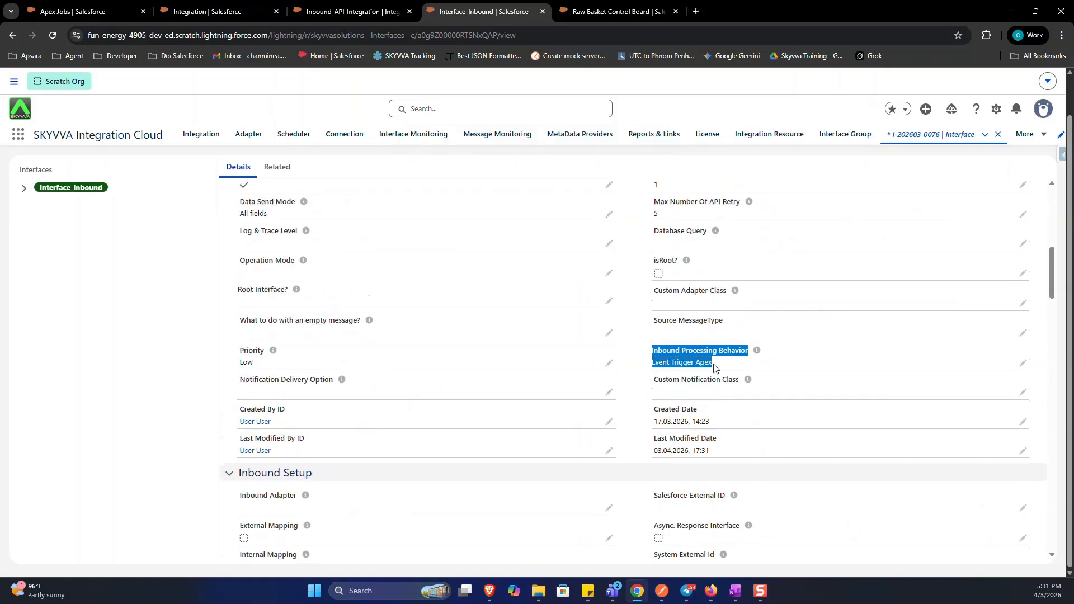
click(640, 376)
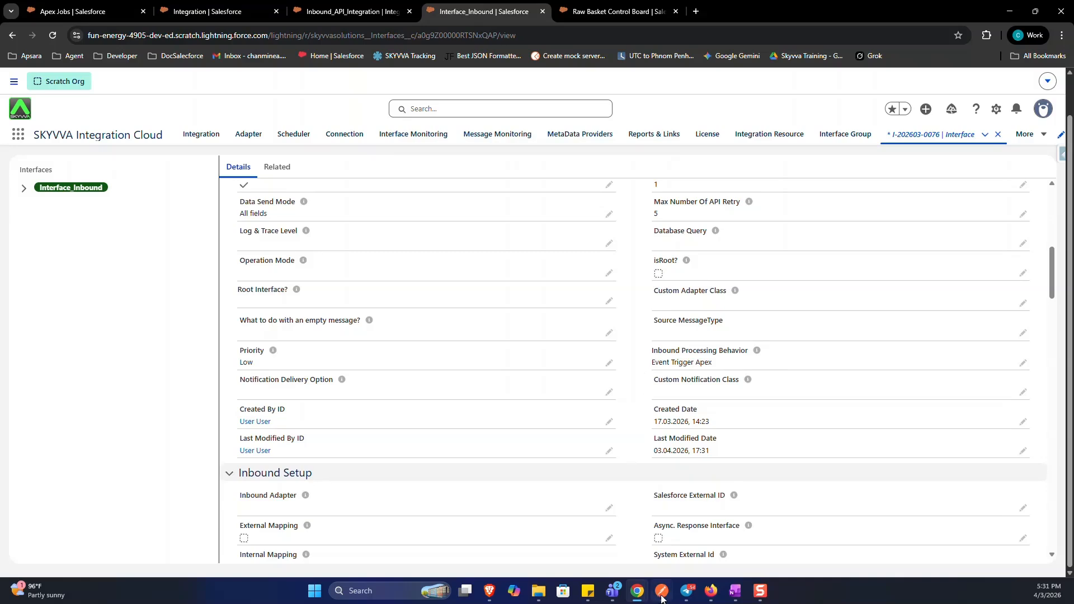
Step: Switch to Postman, send the V4/Integrate JSON 2.52 asynchronous request and return to the Salesforce browser window
click(662, 598)
click(519, 312)
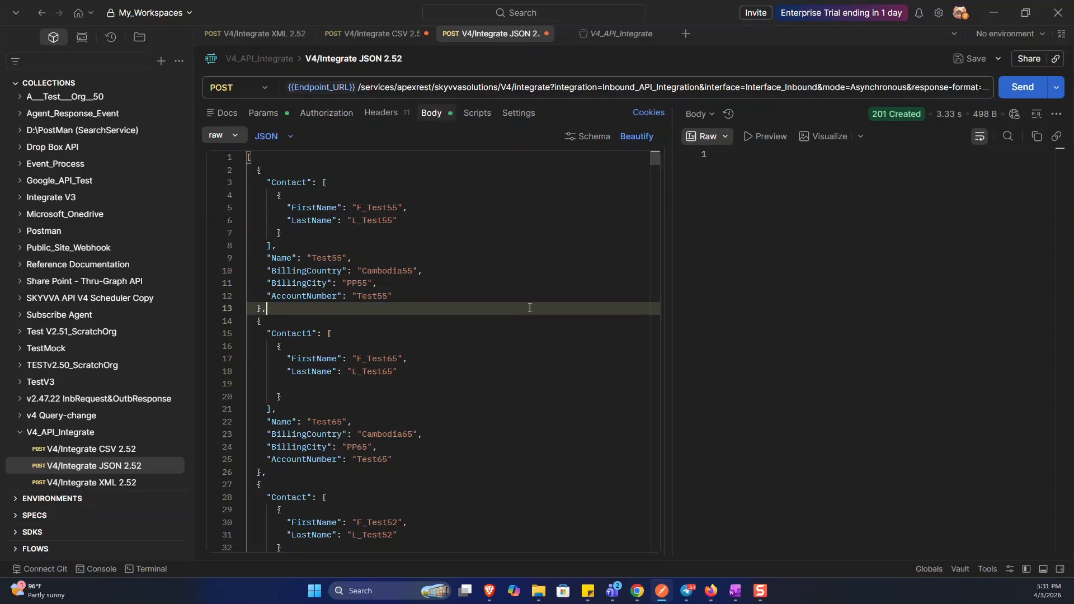
click(1020, 88)
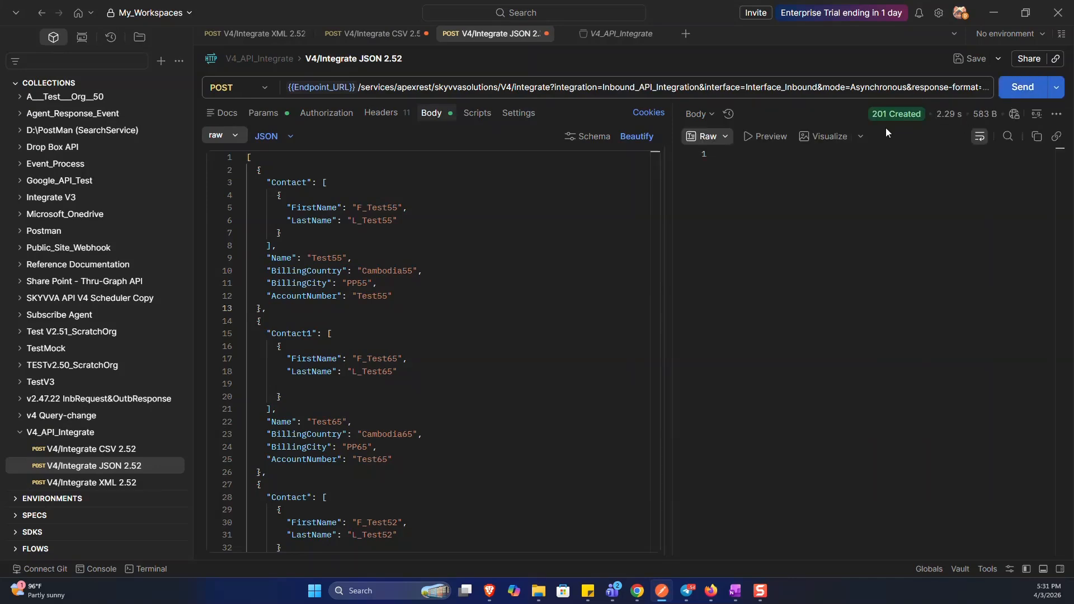
click(994, 12)
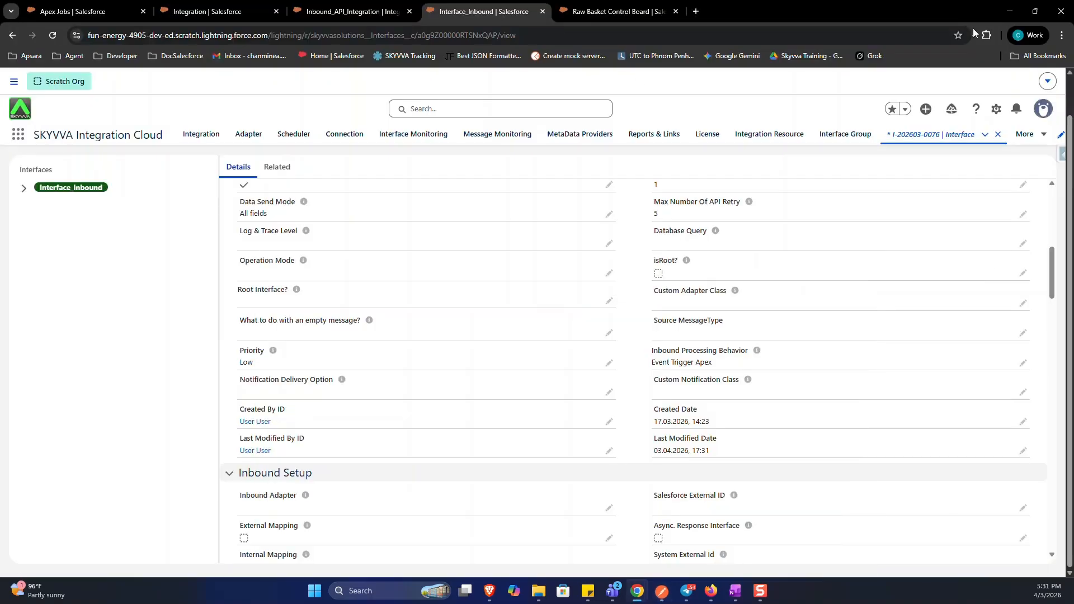
Step: Examine the Raw Data Basket's pending event baskets, including status, comment and event details, and refresh the list to follow the processing
click(615, 11)
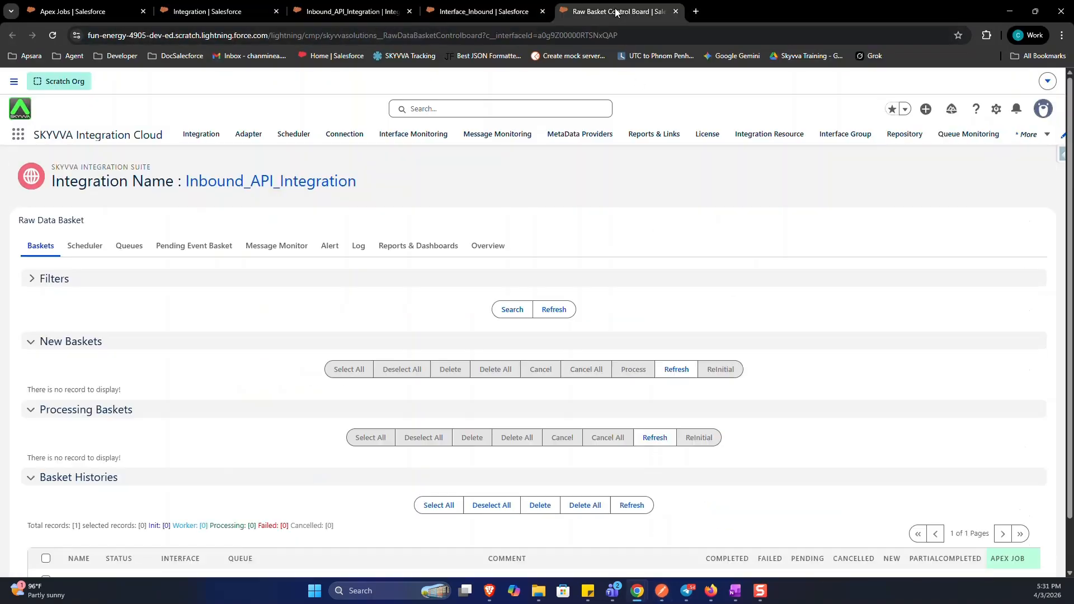
click(195, 252)
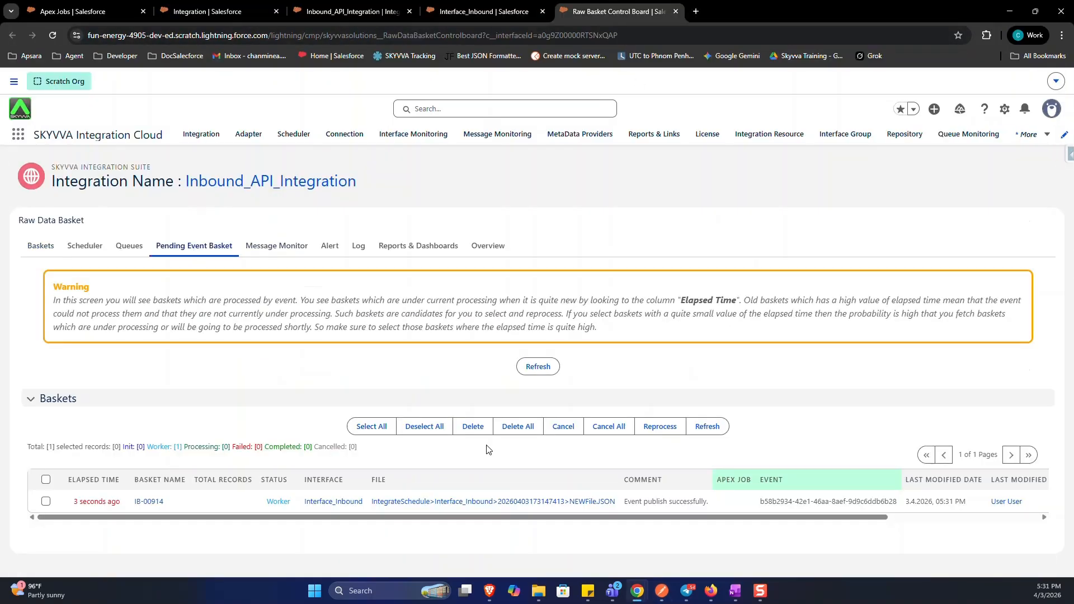
click(538, 367)
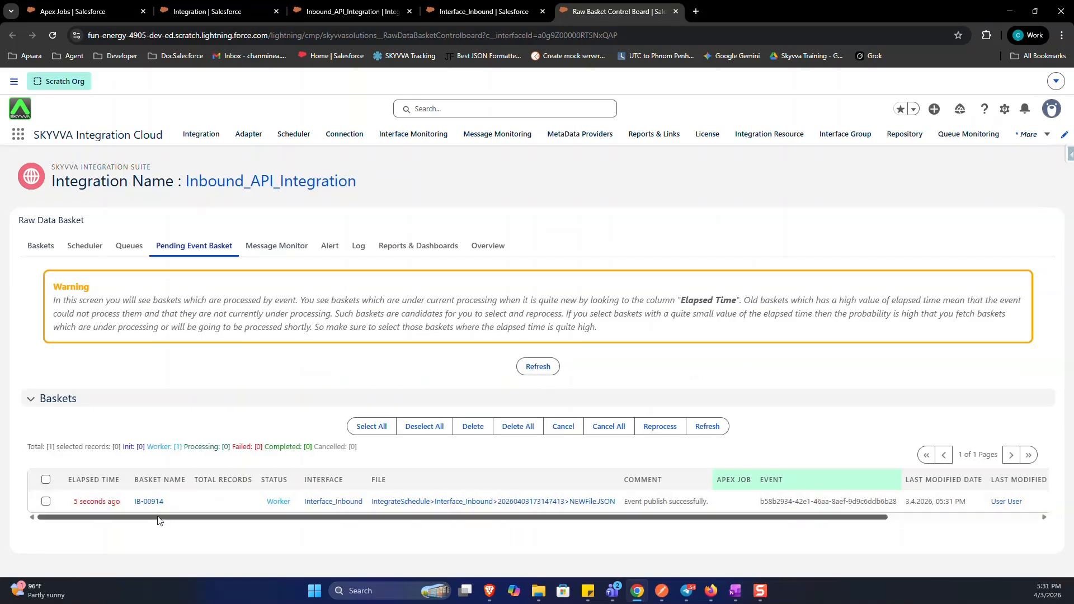
drag(160, 515, 607, 518)
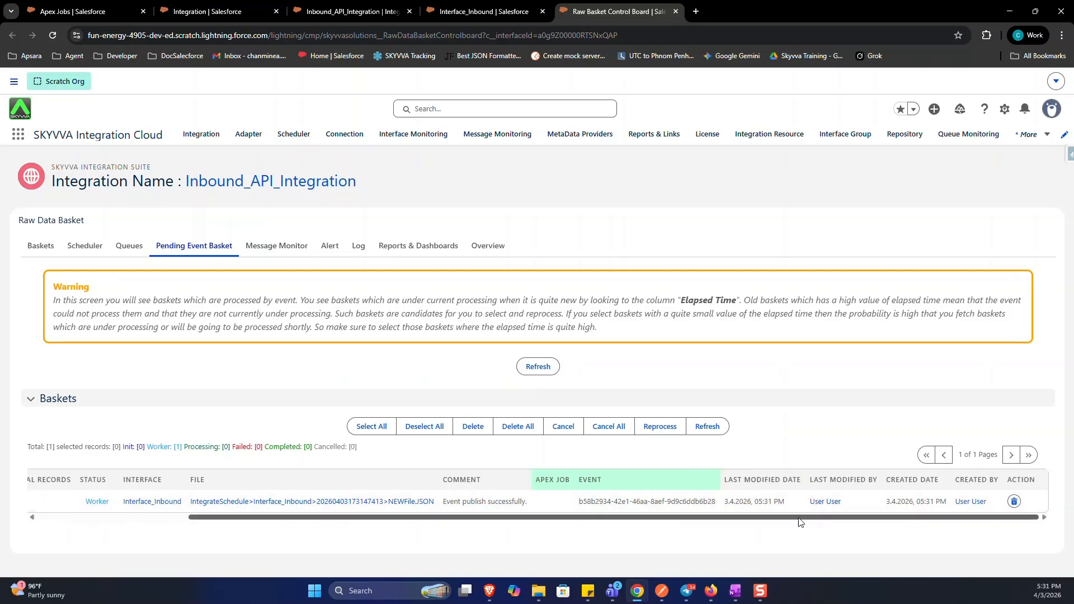
drag(799, 522, 422, 539)
click(536, 371)
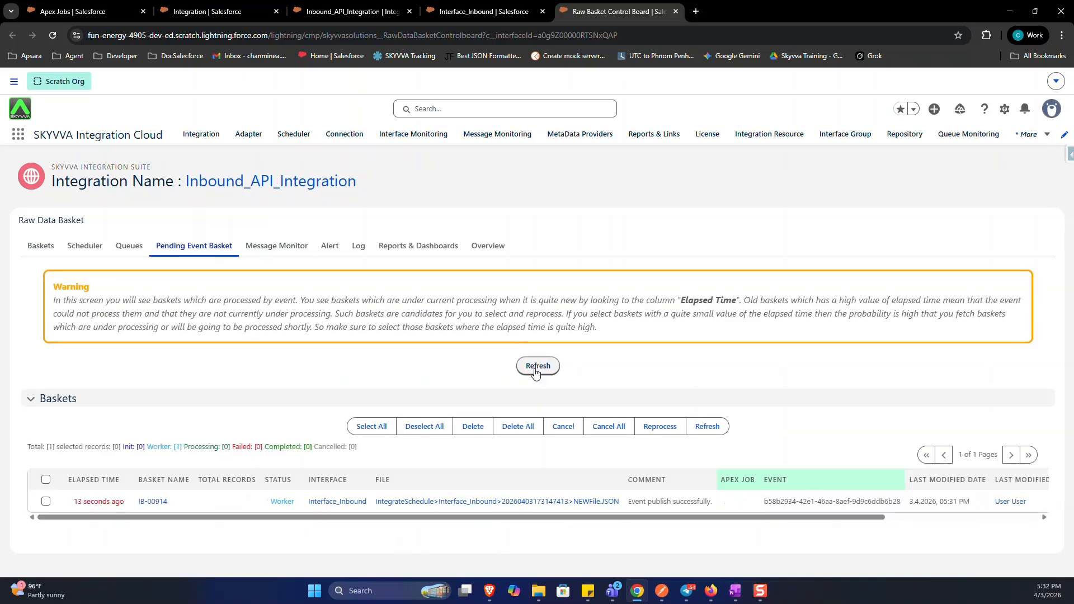
click(536, 371)
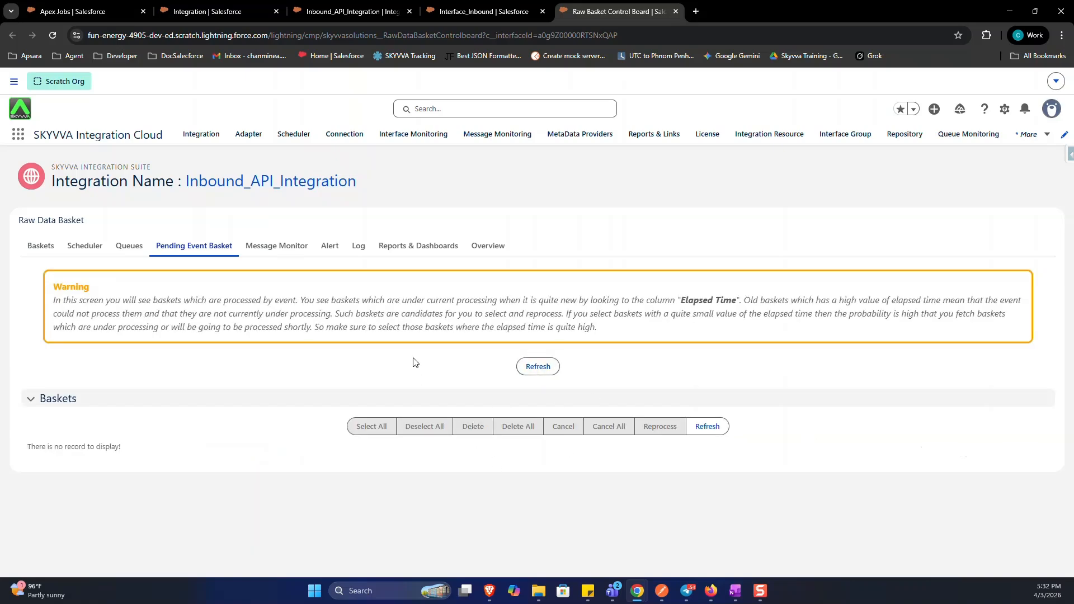
Step: Search the baskets and review the event-processed basket's status, record counts, Apex job details and creator in Basket Histories
click(40, 247)
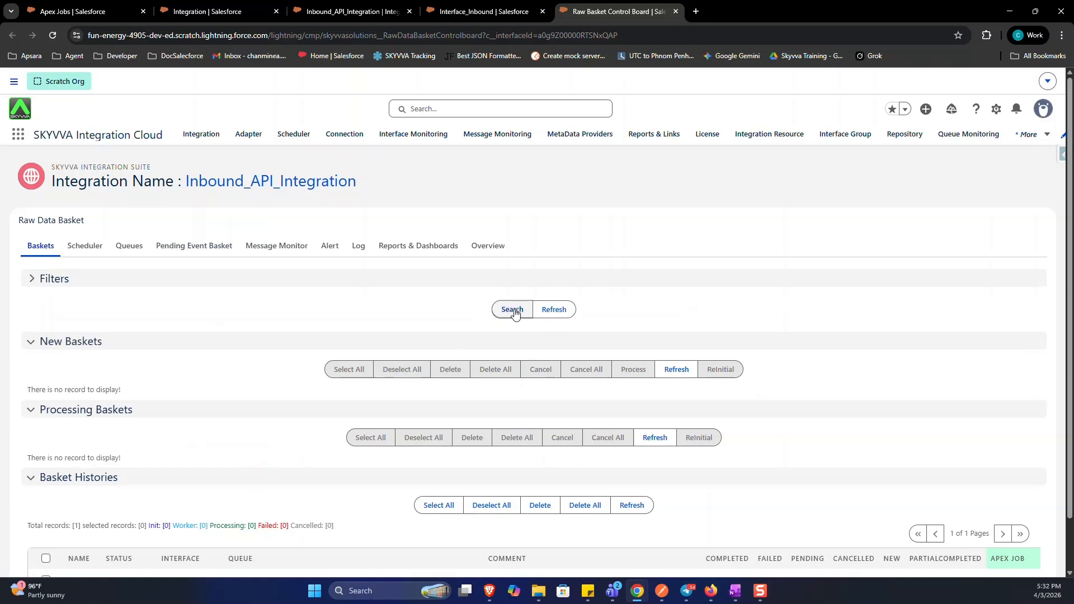
click(513, 311)
scroll(186, 486, down, 3)
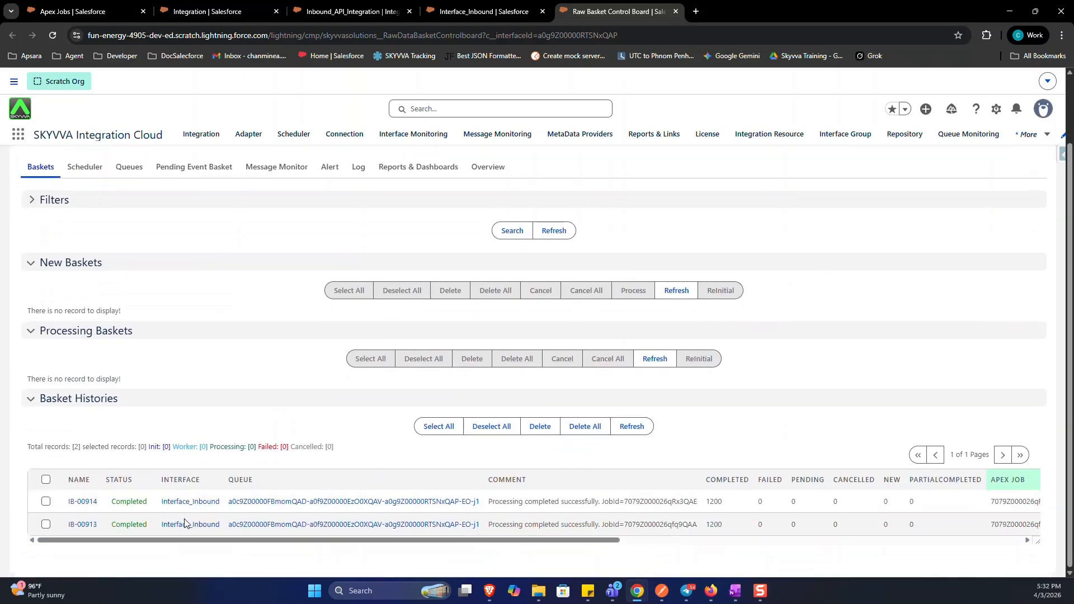
drag(241, 540, 985, 506)
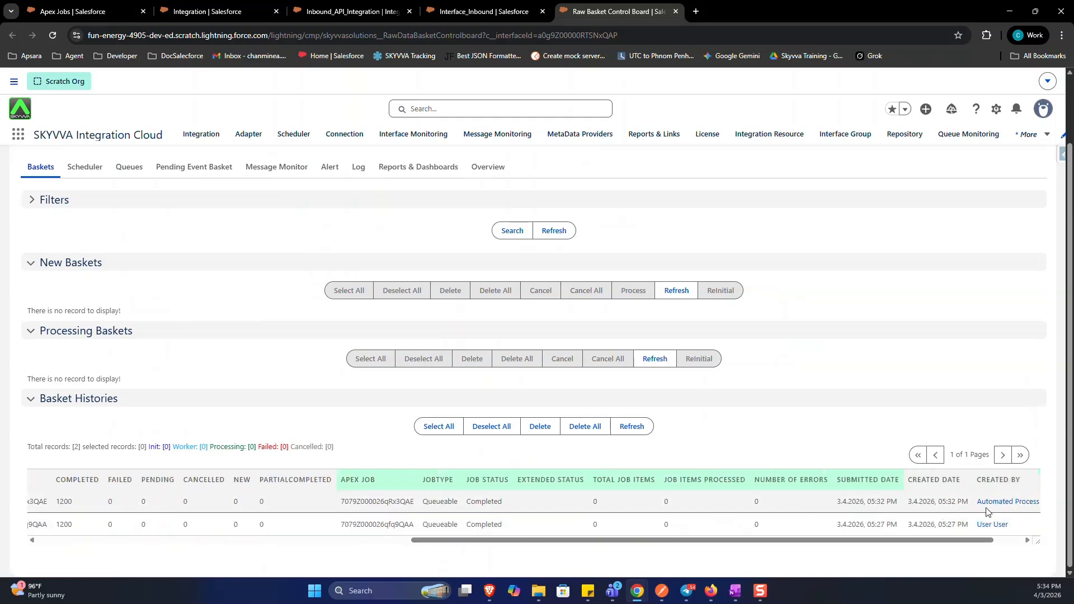
drag(970, 543, 1001, 542)
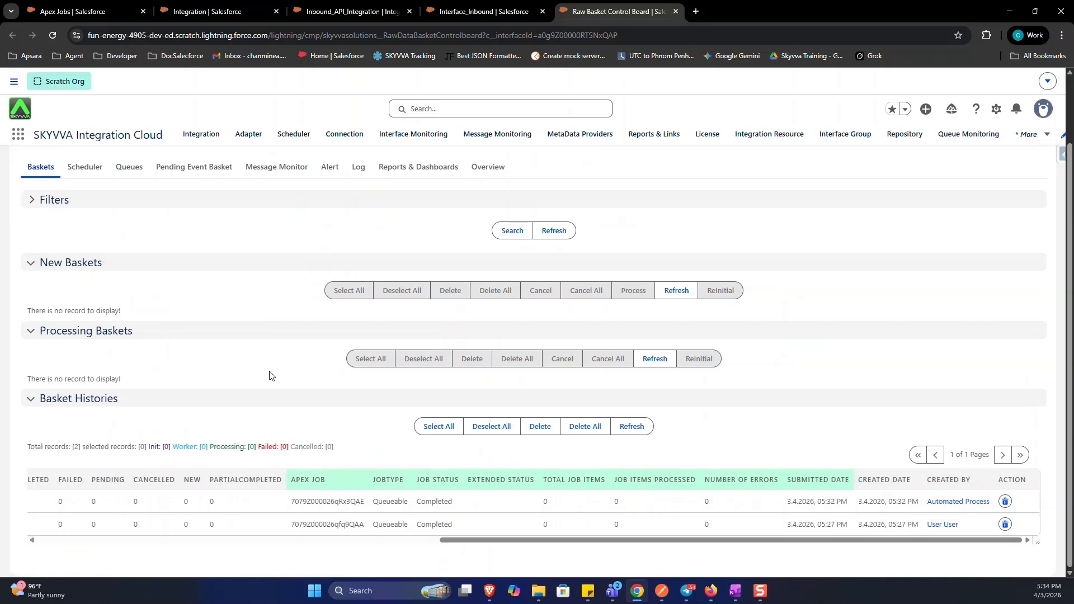
Step: Reload the Apex Jobs list in Salesforce Setup and examine the Queueable job's status, submitter and completion date
click(74, 6)
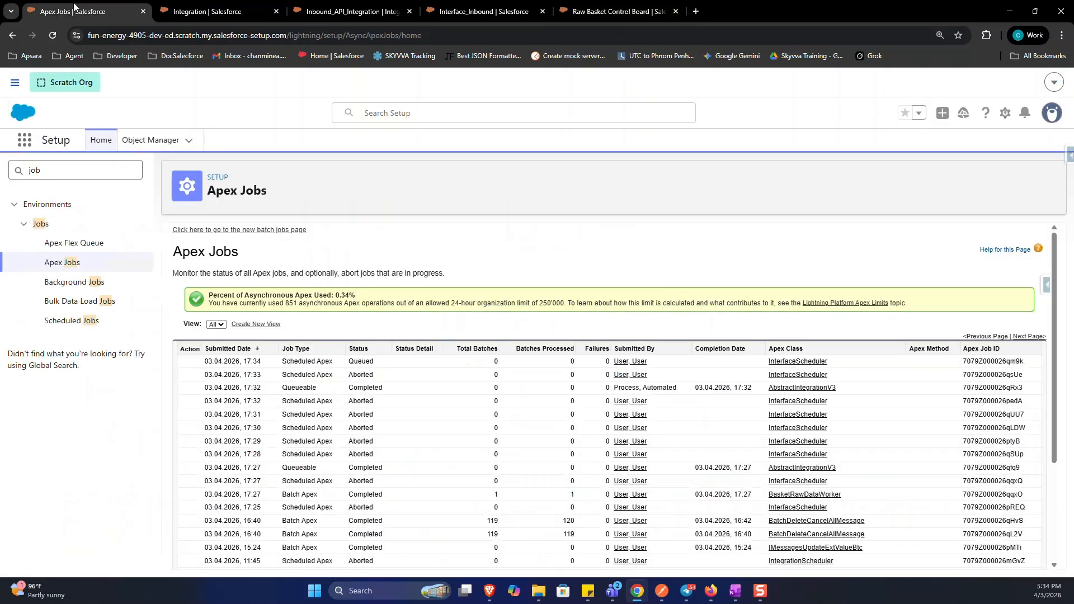
click(78, 320)
click(79, 269)
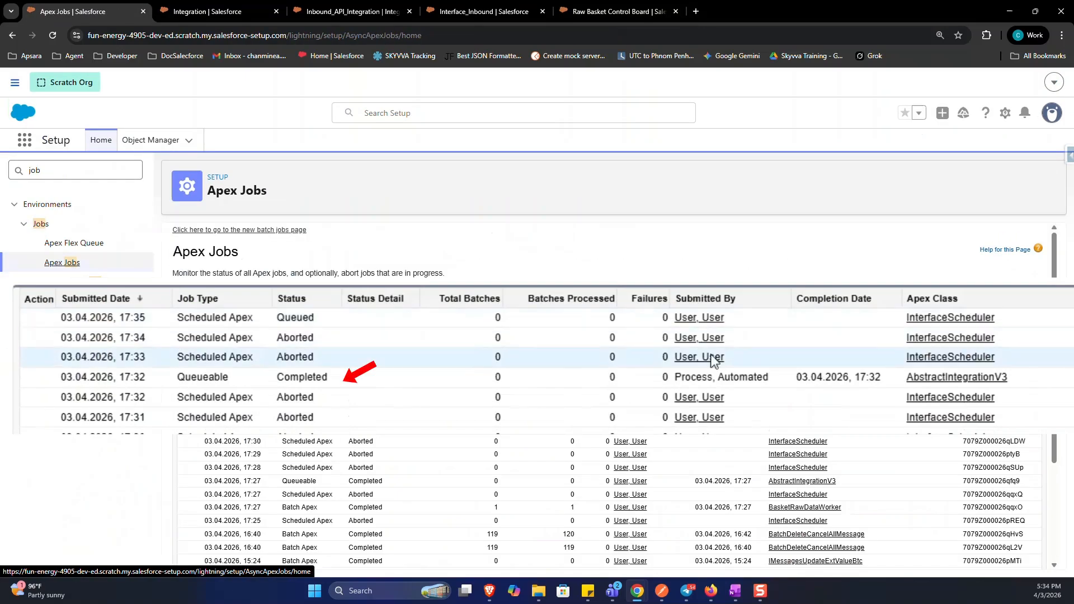
drag(473, 385, 778, 387)
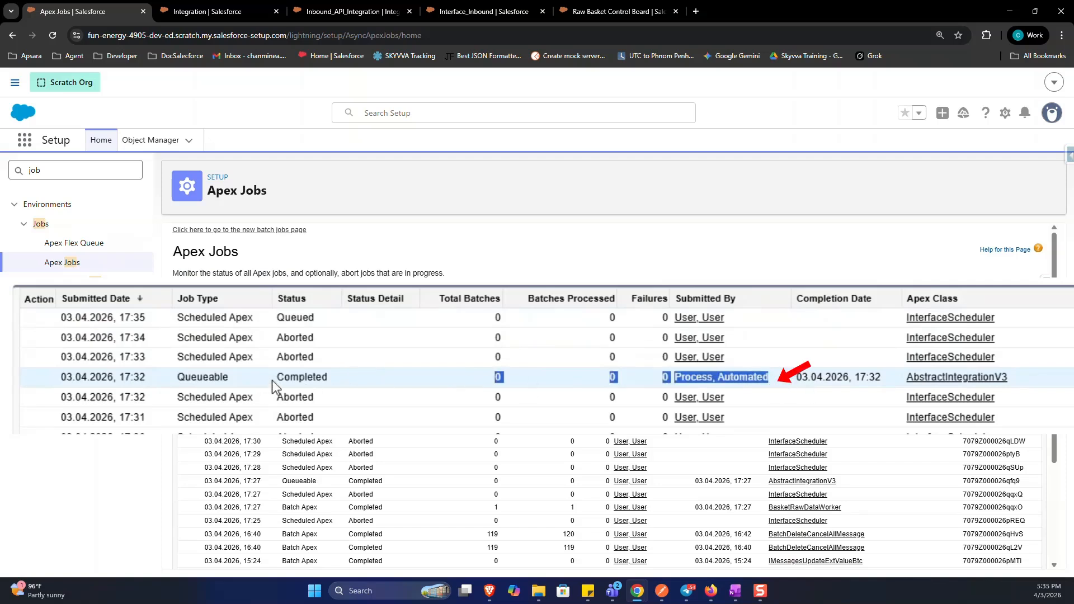
click(870, 383)
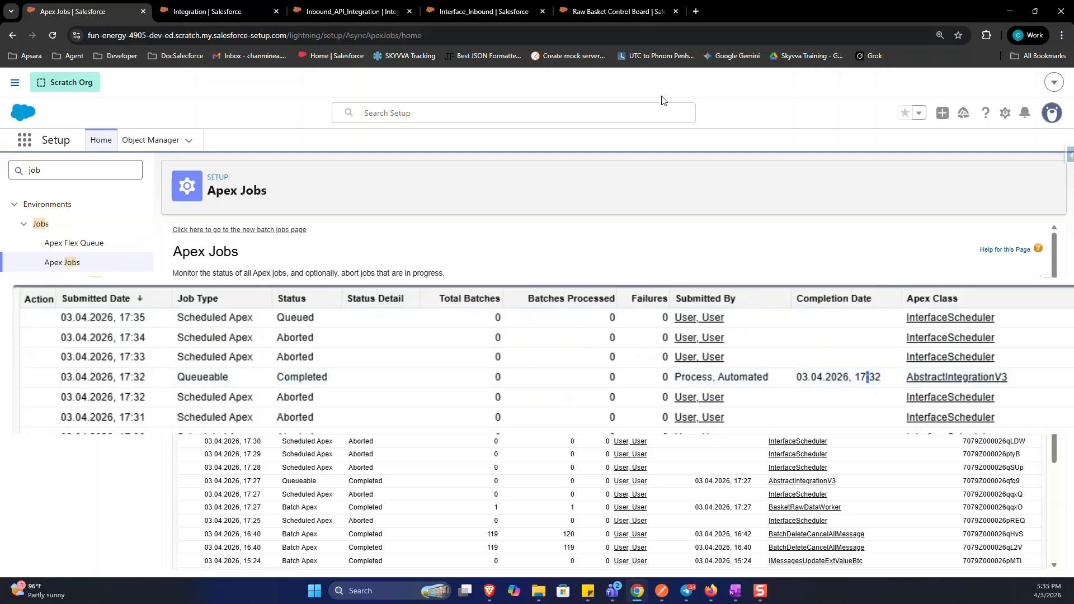
Step: Search the Raw Data Basket's Message Monitor for Inbound_API_Integration messages and review the event-processed raw basket message
click(613, 10)
click(276, 167)
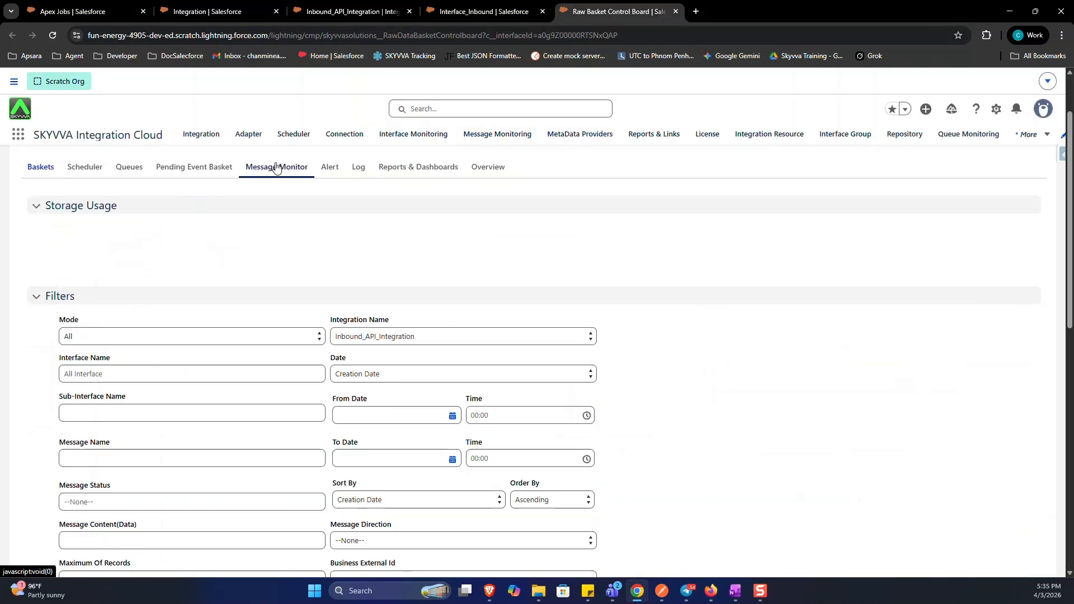
scroll(481, 405, down, 5)
click(469, 445)
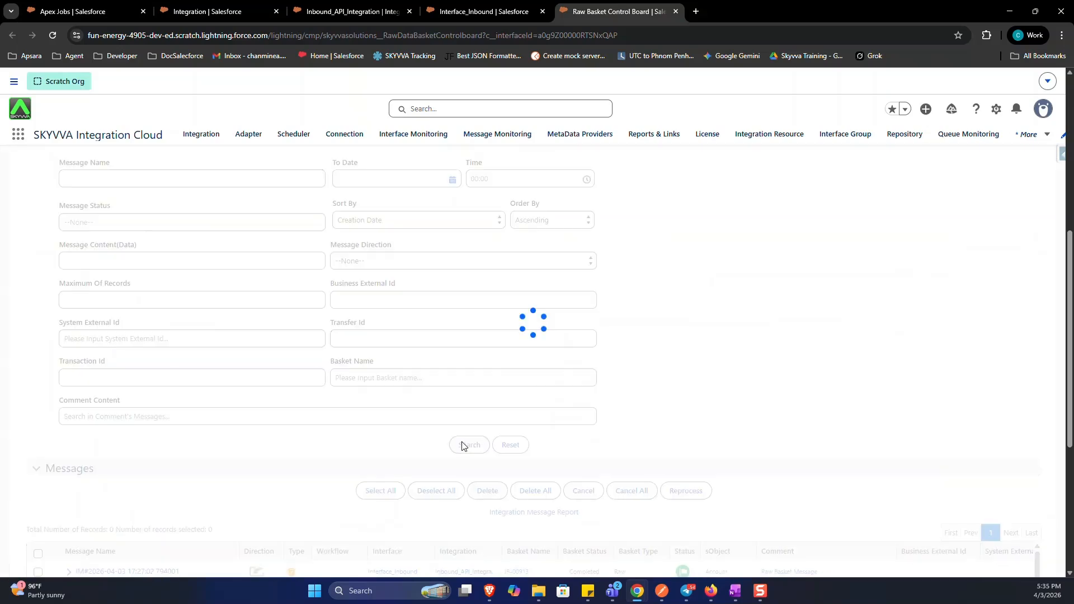
scroll(426, 414, down, 5)
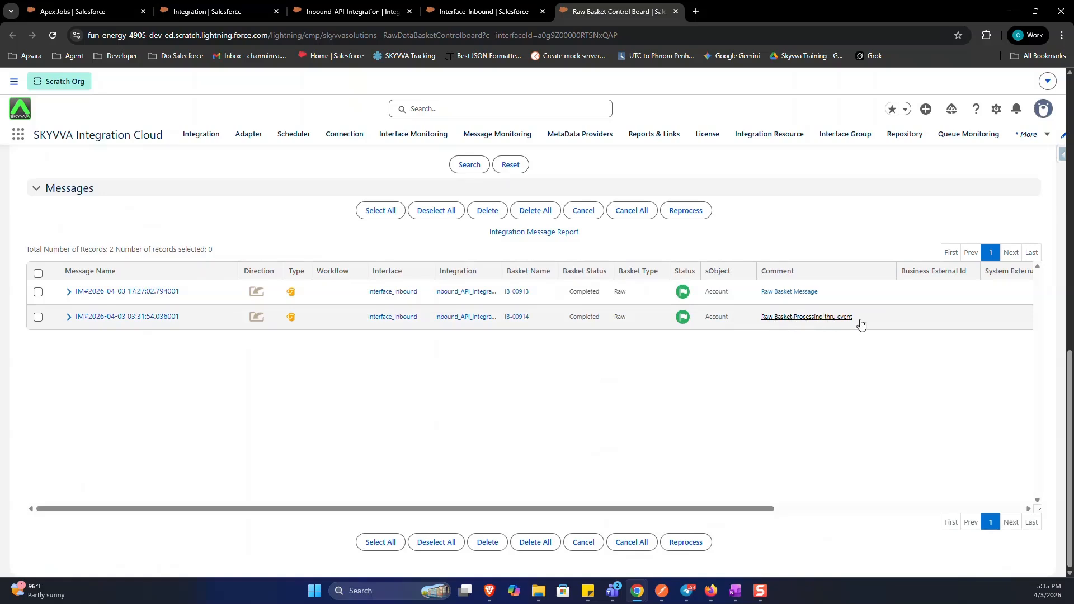
Step: Open the event-processed raw basket message, expand its child messages, and review the second child's owner and Data values
click(69, 318)
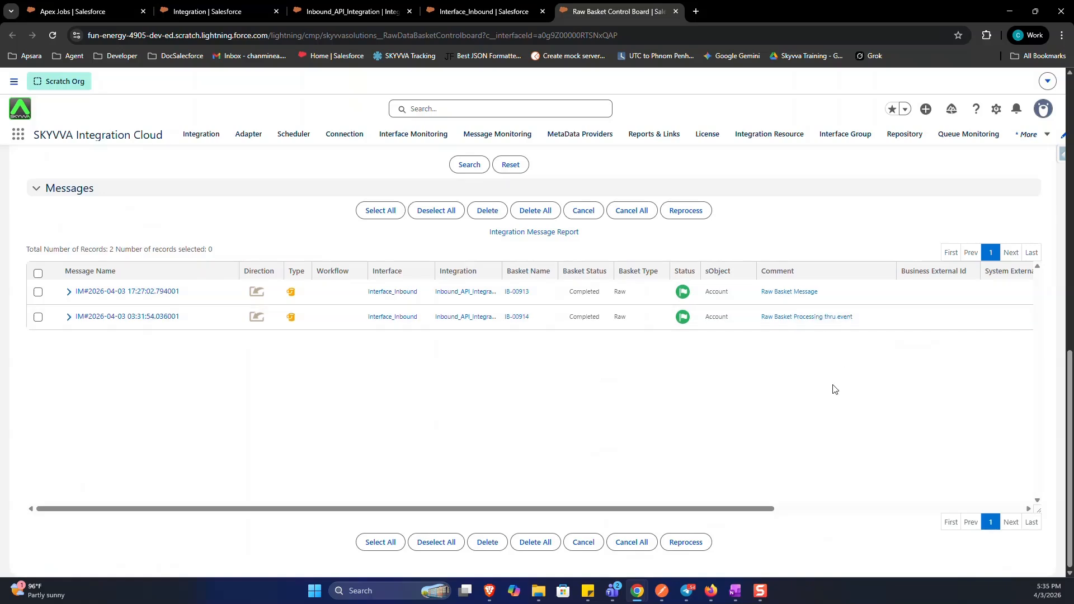
click(149, 317)
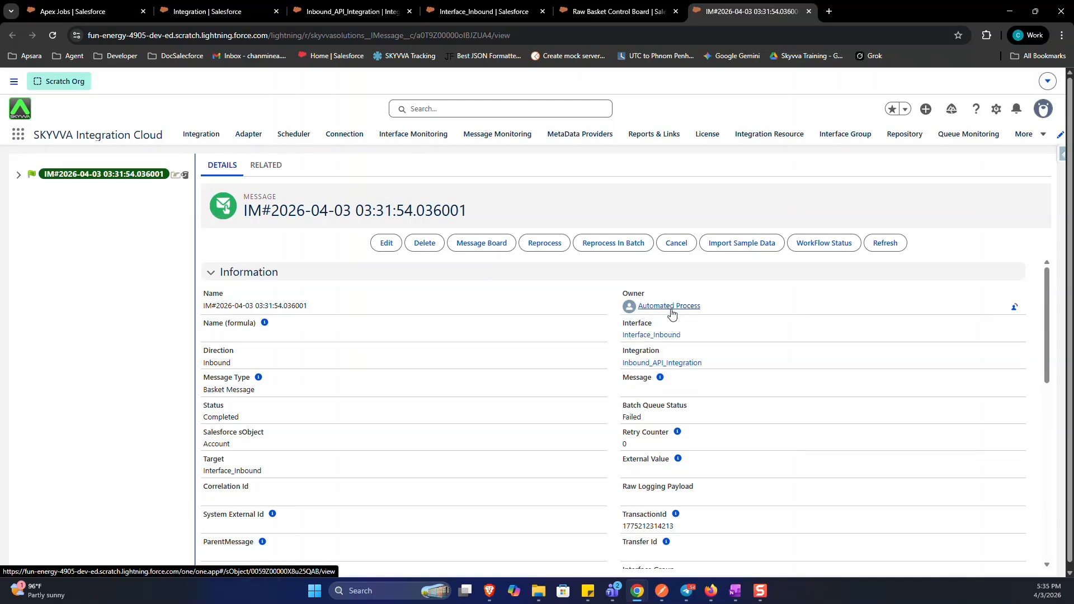
click(18, 175)
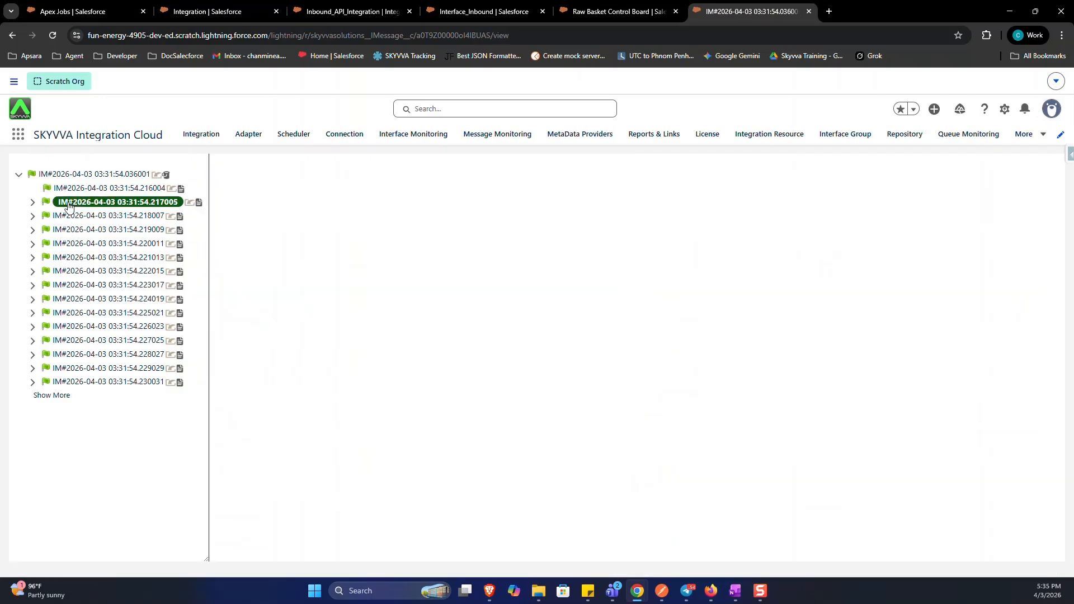
click(70, 203)
scroll(635, 419, down, 10)
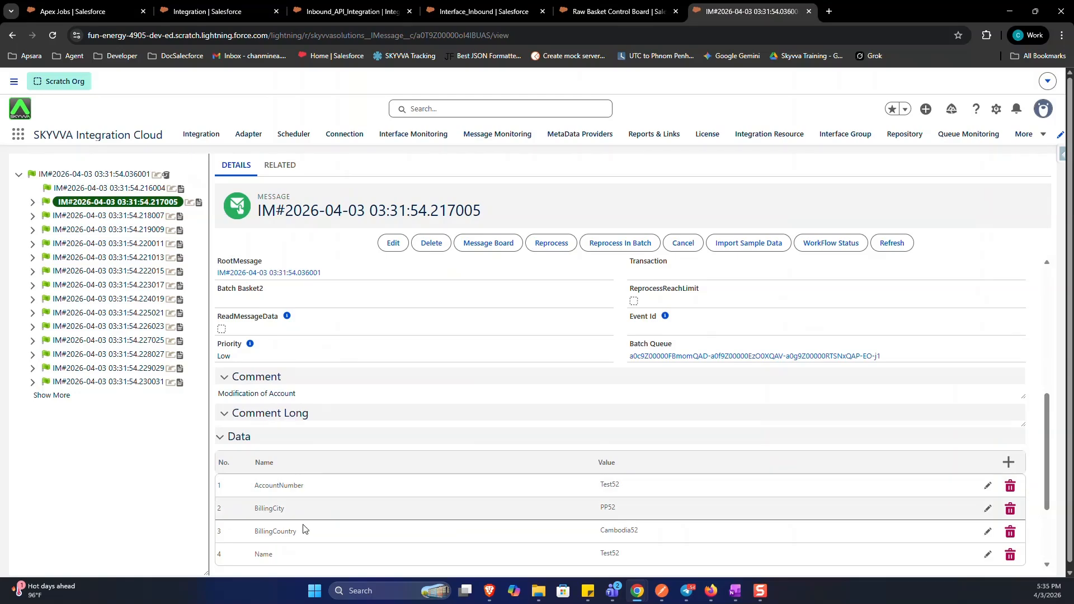
scroll(434, 451, up, 10)
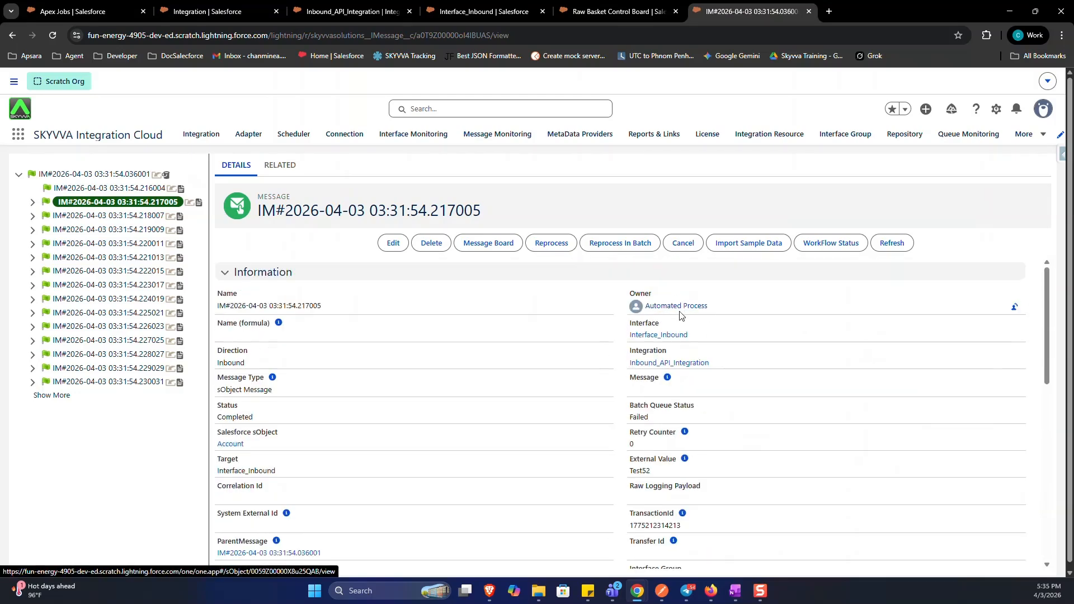
click(108, 175)
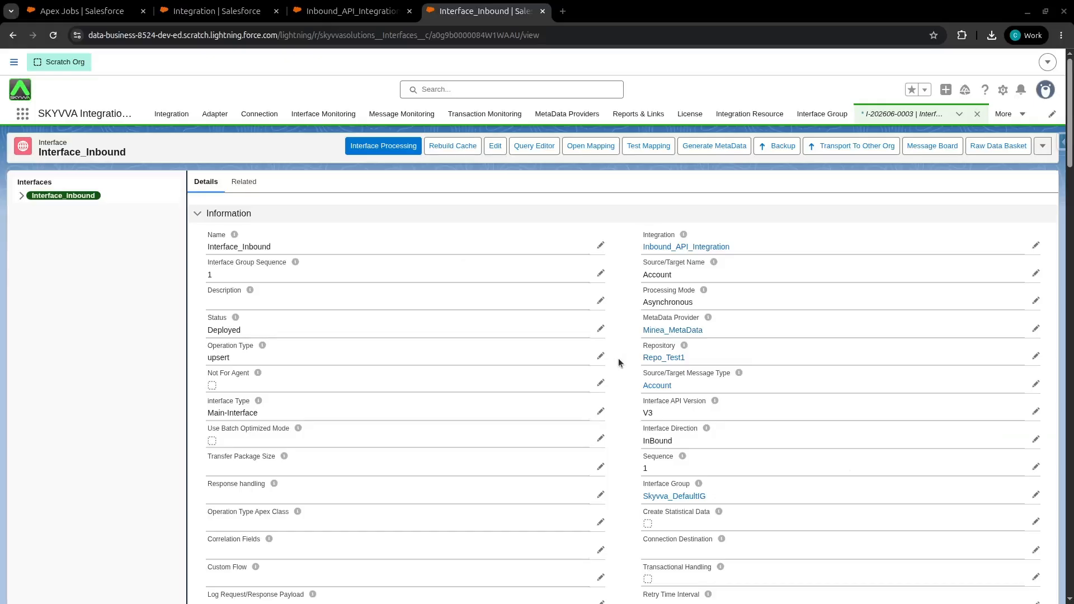
Step: Set Interface_Inbound's Inbound Processing Behavior to Batch Apex - Large Message (non-transactional) and save the interface
click(601, 467)
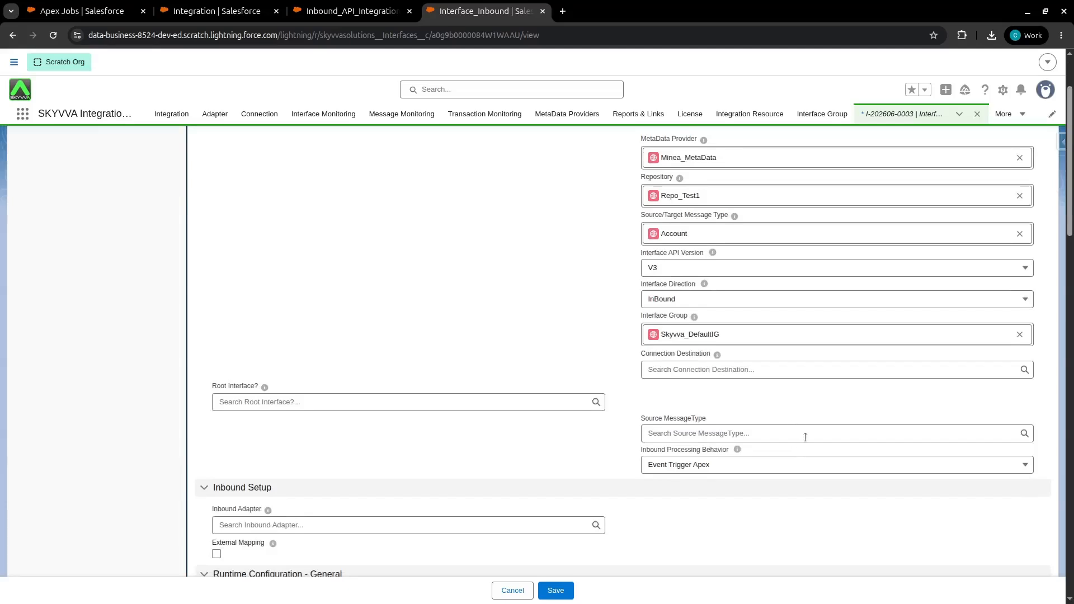
scroll(798, 431, up, 2)
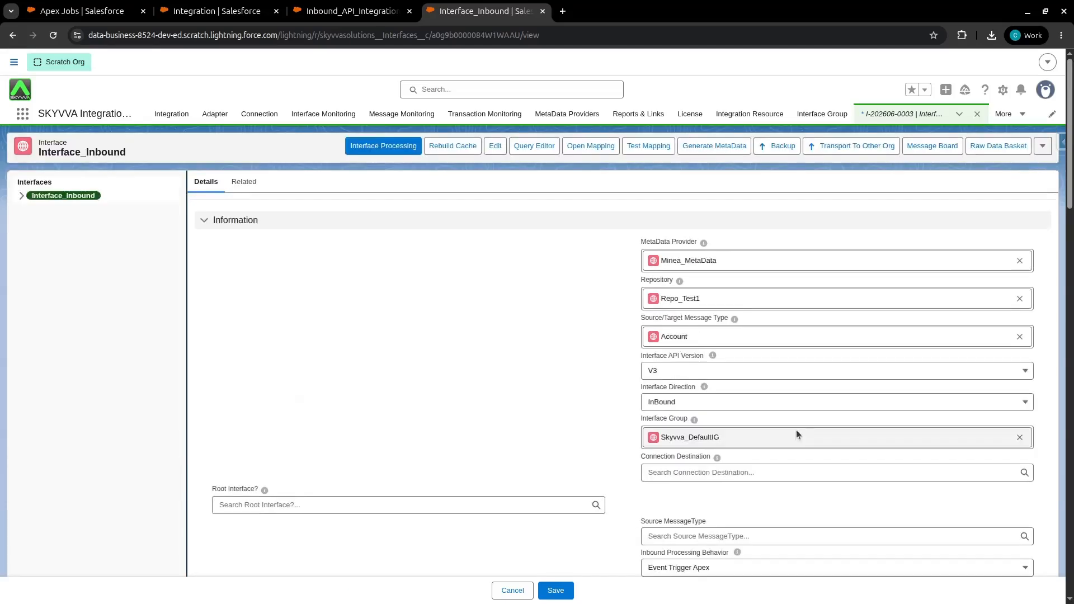
scroll(798, 435, down, 2)
scroll(798, 435, up, 2)
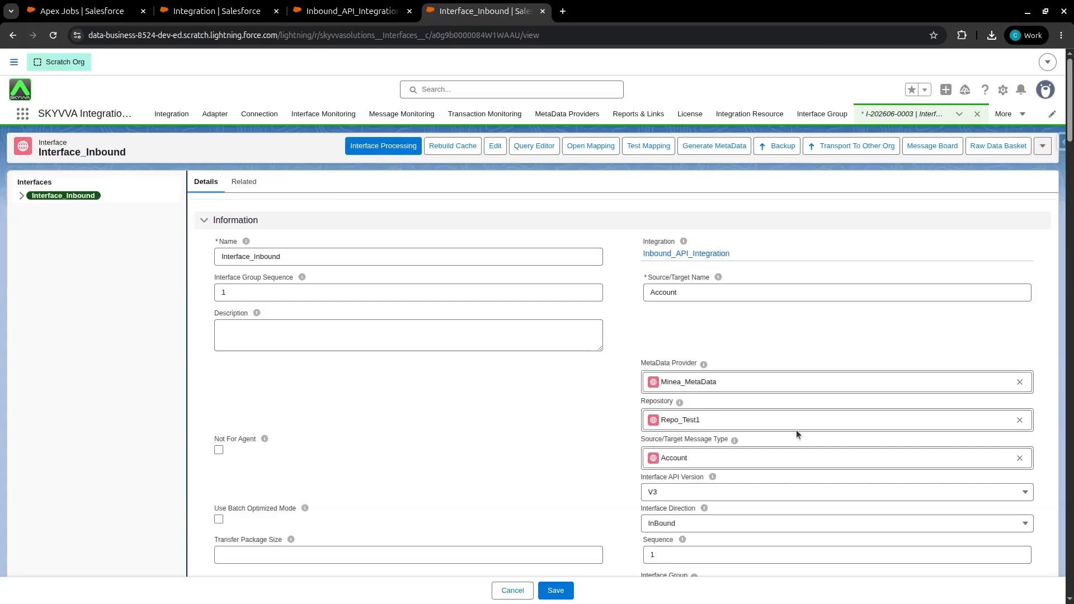
scroll(797, 433, down, 10)
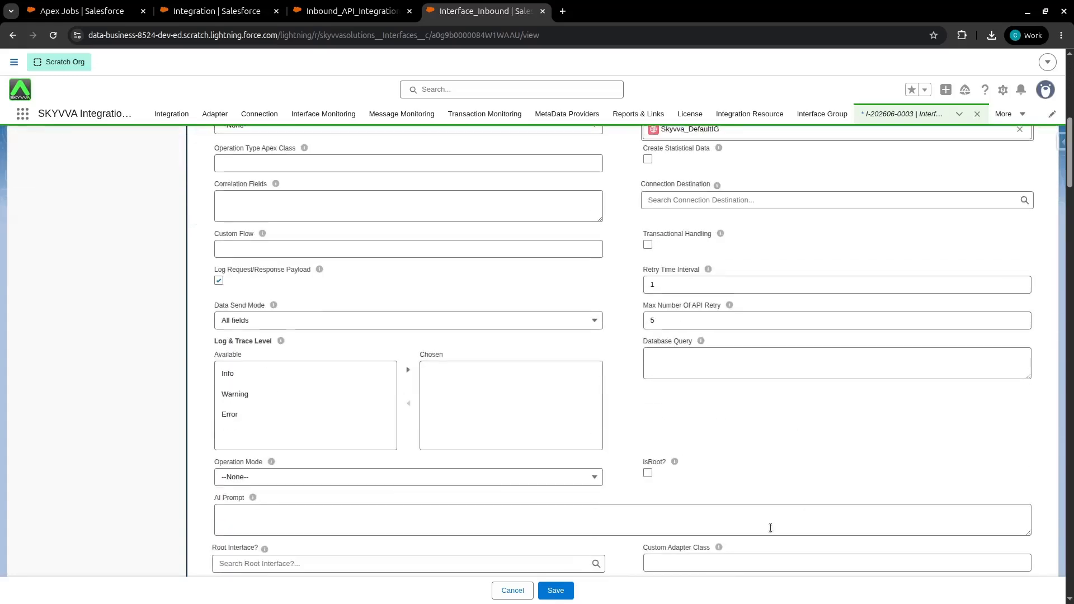
scroll(735, 474, down, 5)
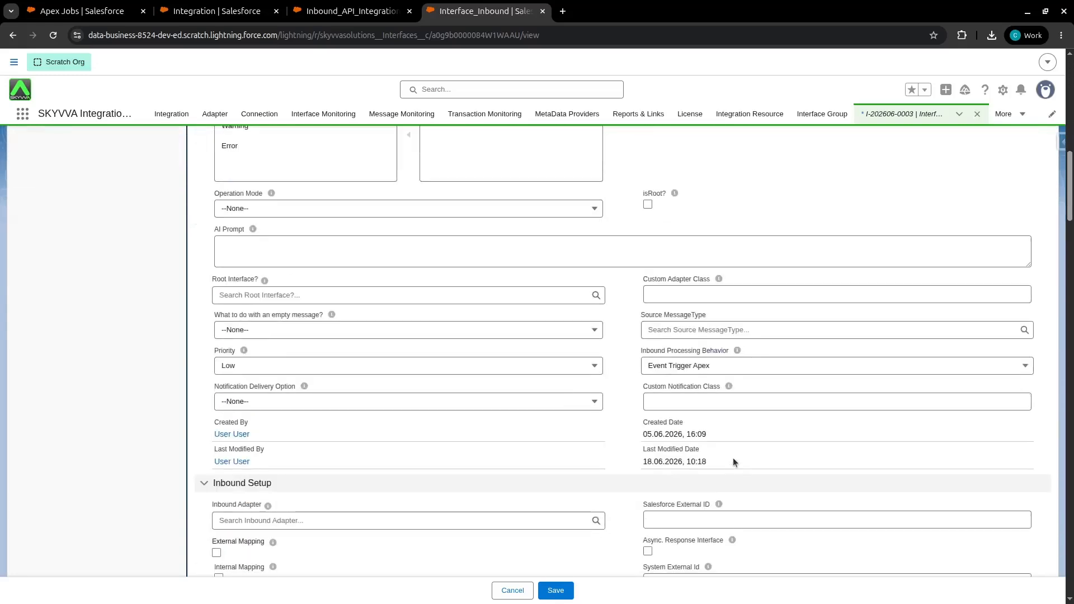
click(677, 372)
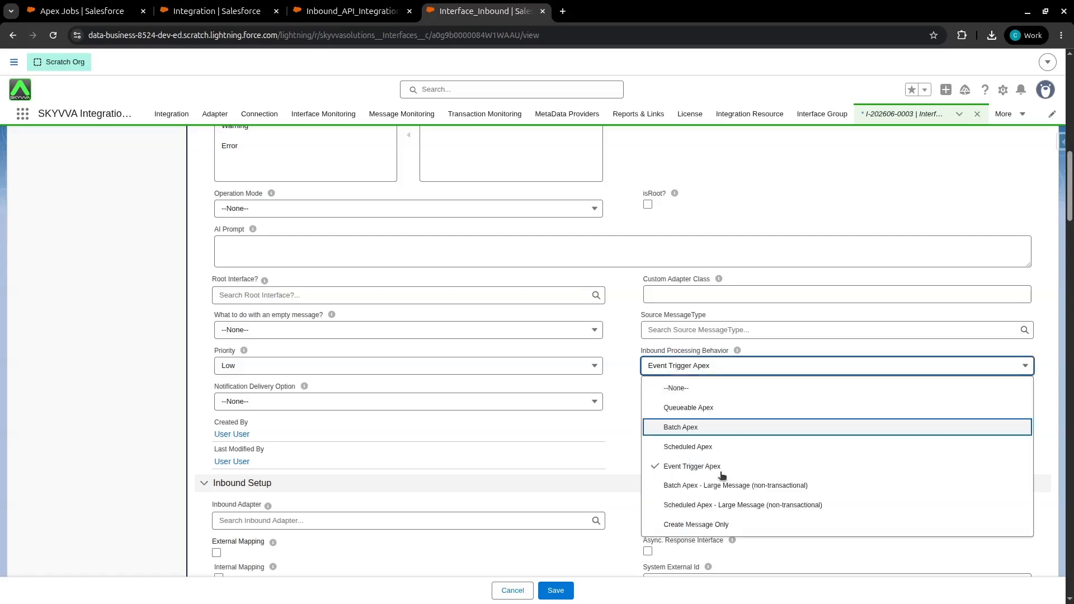
click(674, 490)
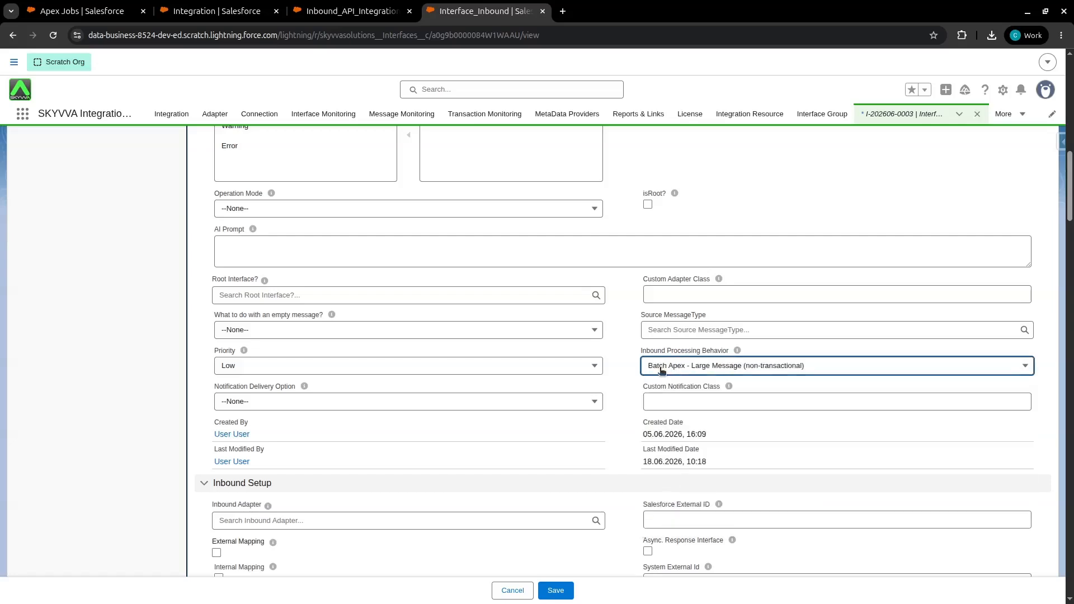
click(568, 590)
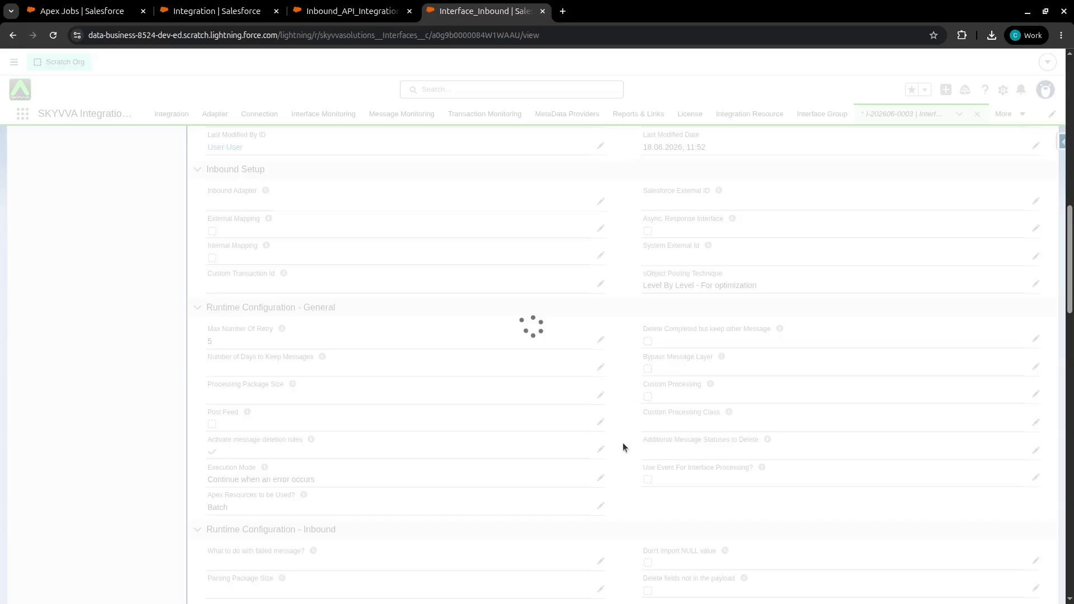
Step: Examine Interface_Inbound's runtime configuration, reading the help texts for Parsing Package Size and Processing Package Size
scroll(623, 442, down, 10)
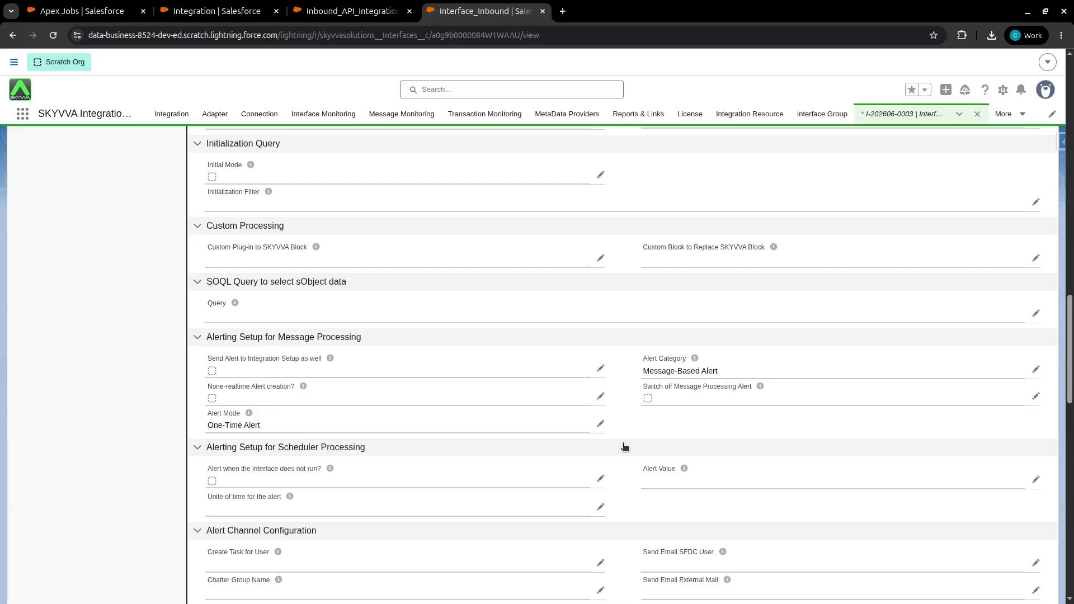
scroll(625, 446, down, 5)
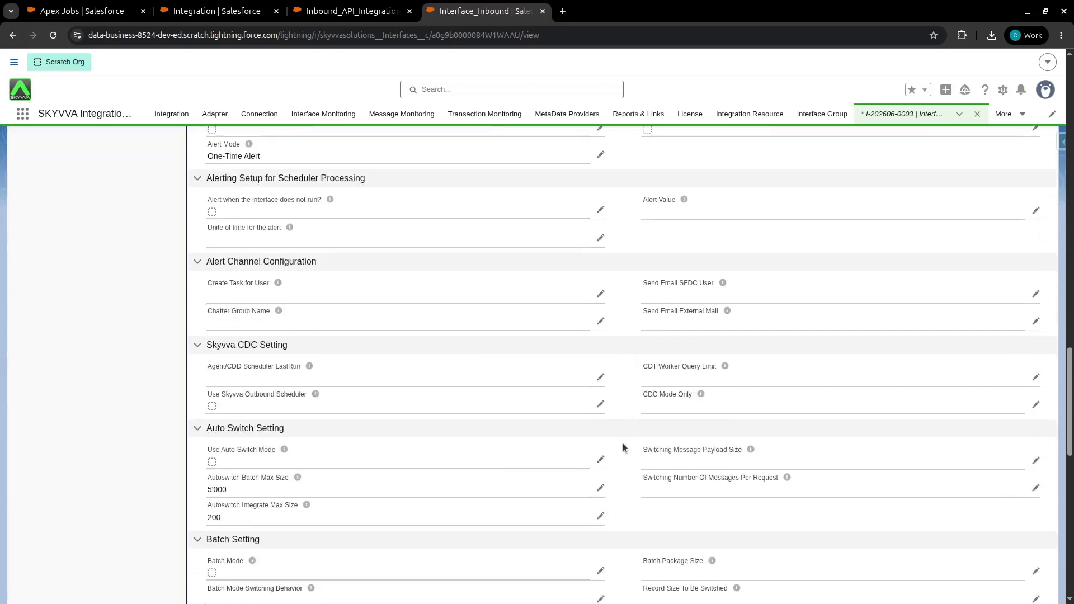
scroll(625, 446, down, 1)
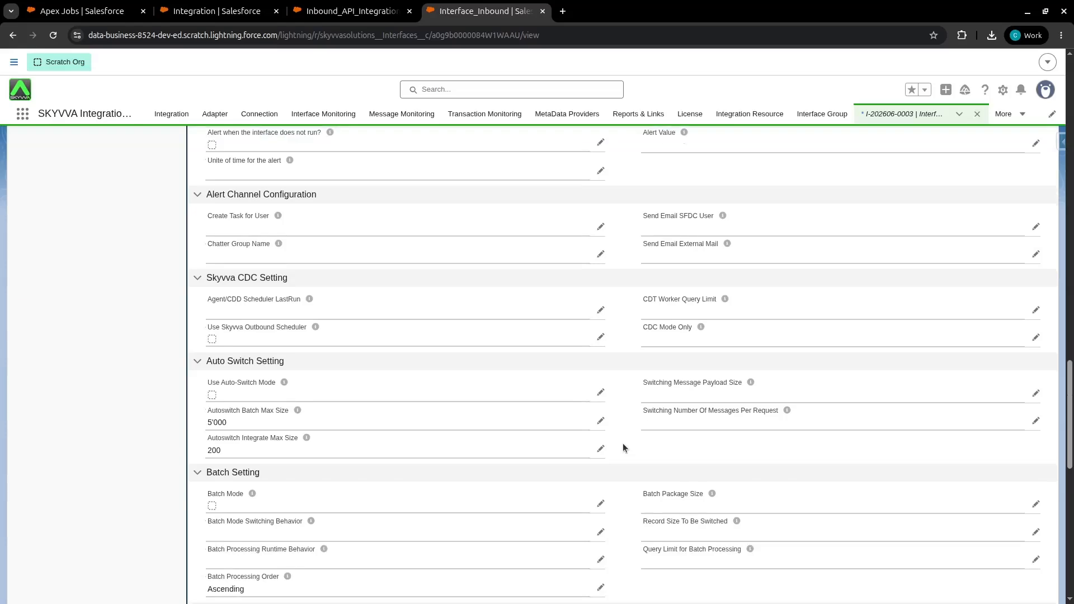
scroll(624, 448, up, 3)
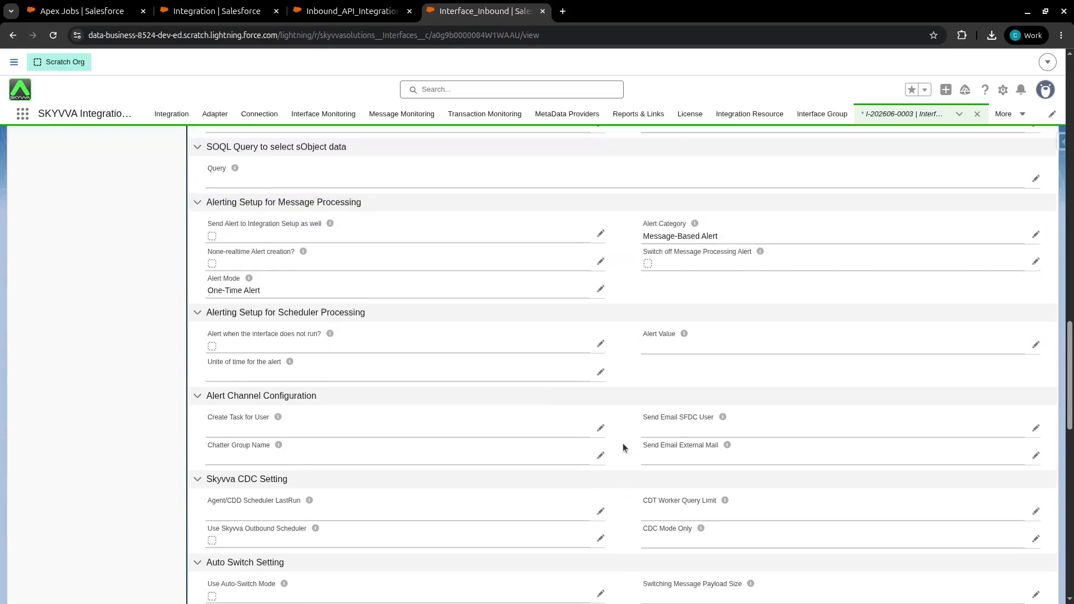
scroll(624, 447, up, 1)
scroll(624, 447, up, 2)
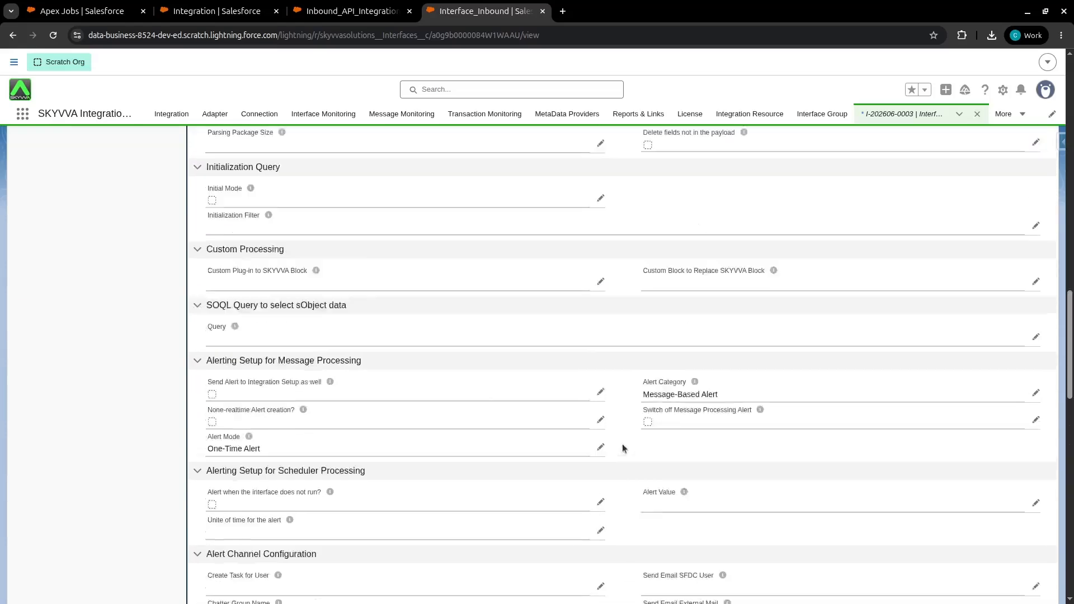
scroll(623, 448, up, 2)
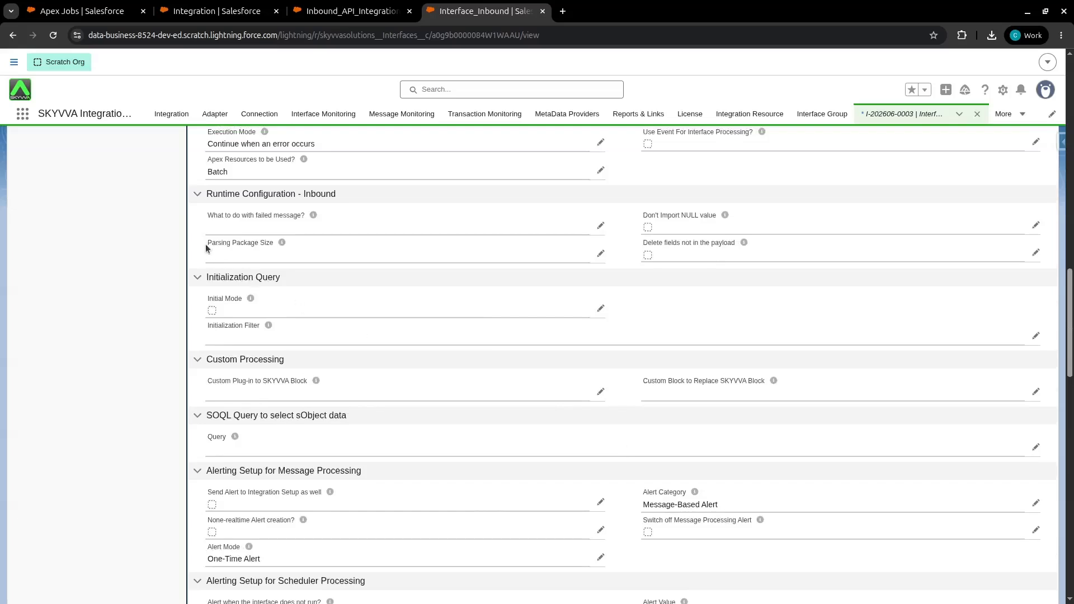
drag(206, 249, 283, 245)
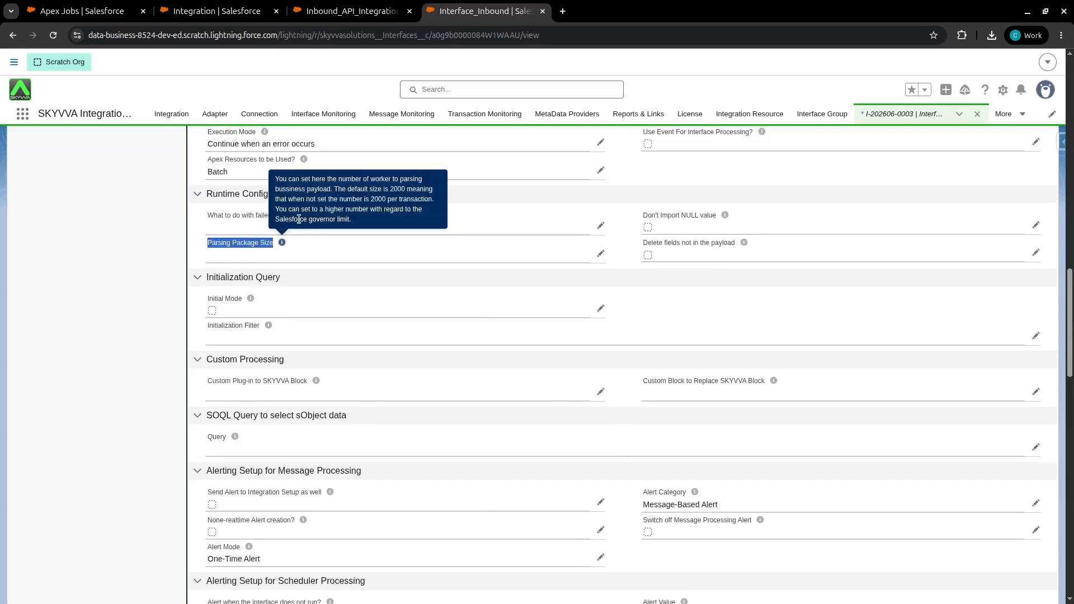
scroll(395, 262, up, 3)
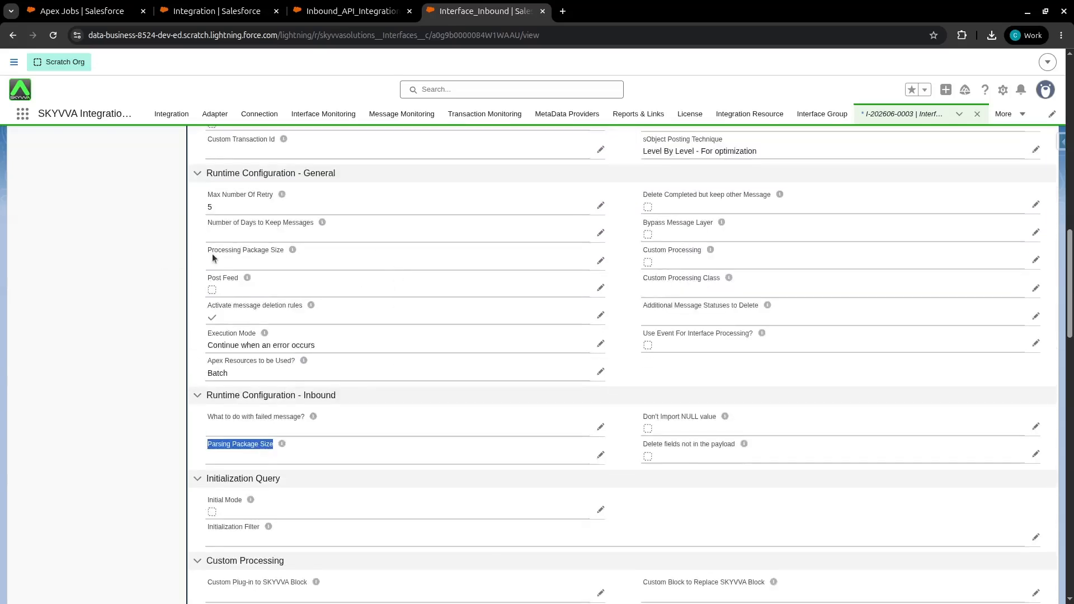
mouse_move(293, 252)
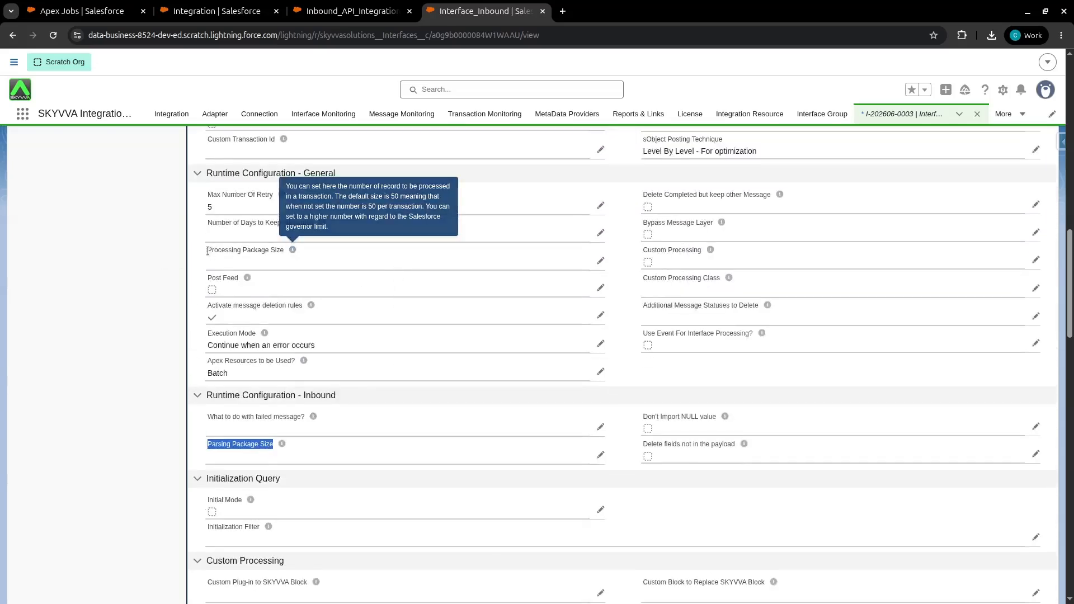
drag(208, 250, 284, 267)
click(152, 250)
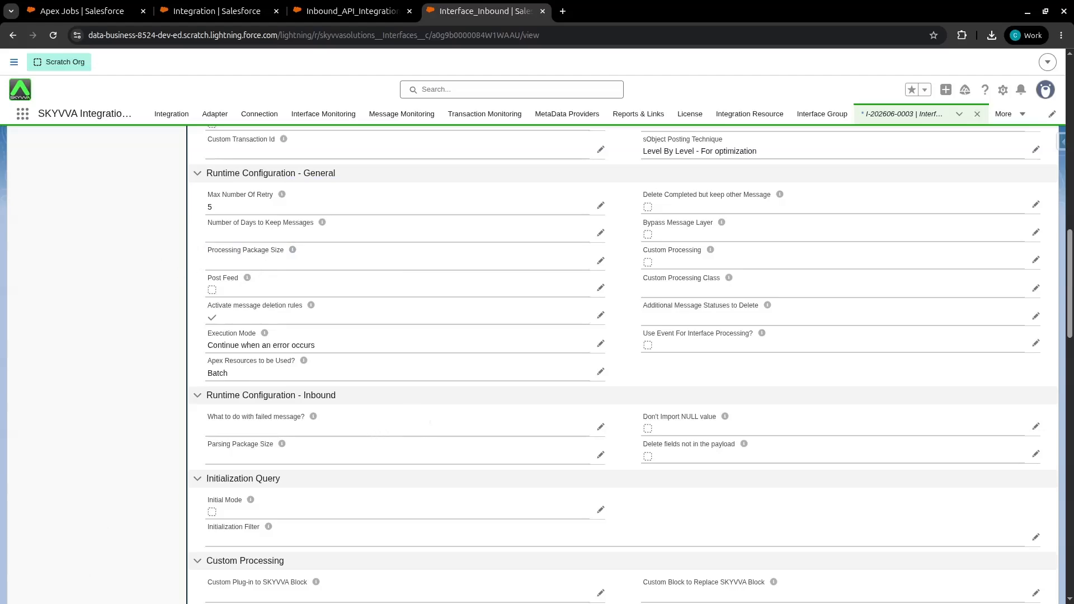
Step: Switch to Postman, send the V4/Integrate JSON 2.52 request, copy the jobId from the response, and return to Salesforce
key(alt+Tab)
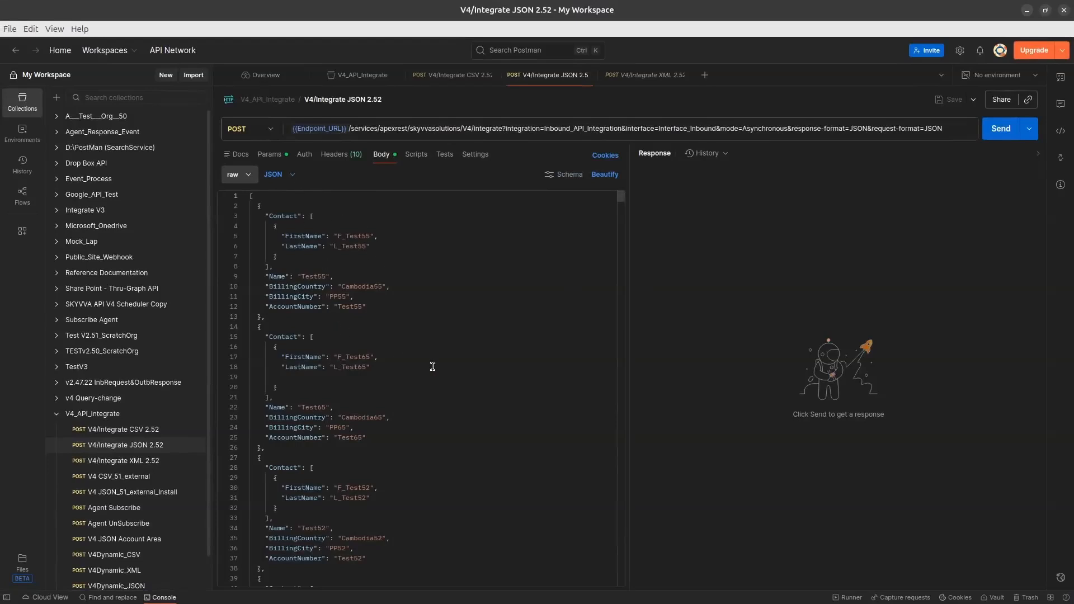
click(1008, 135)
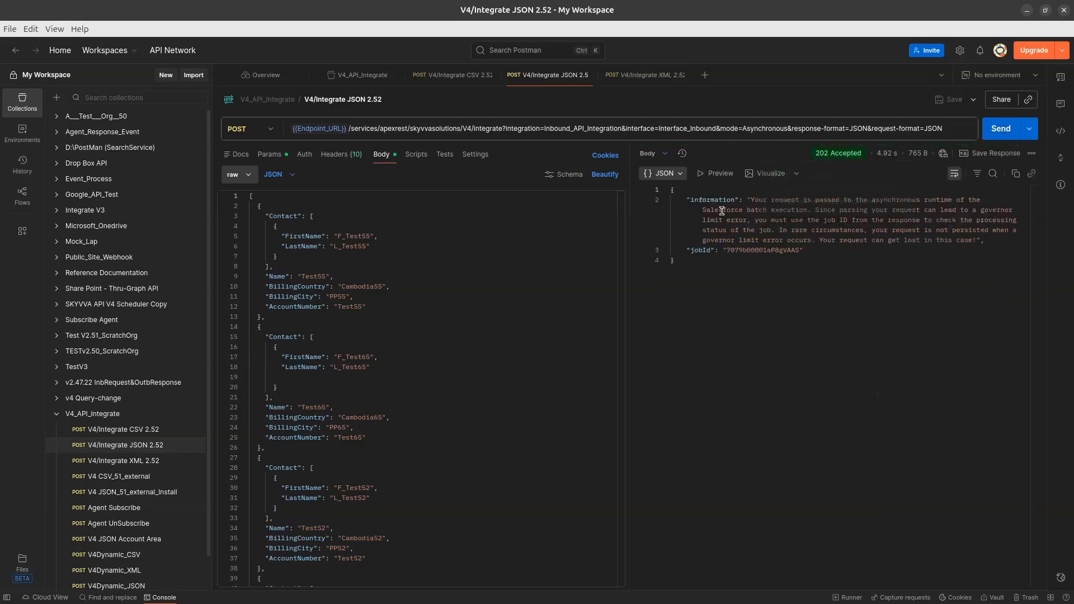
click(754, 251)
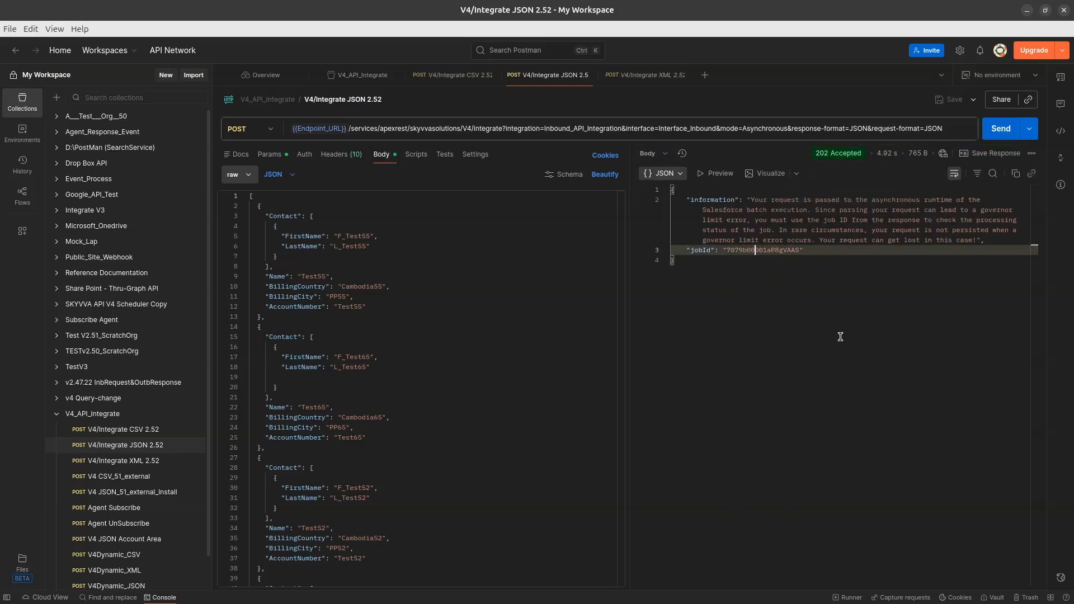
click(1028, 11)
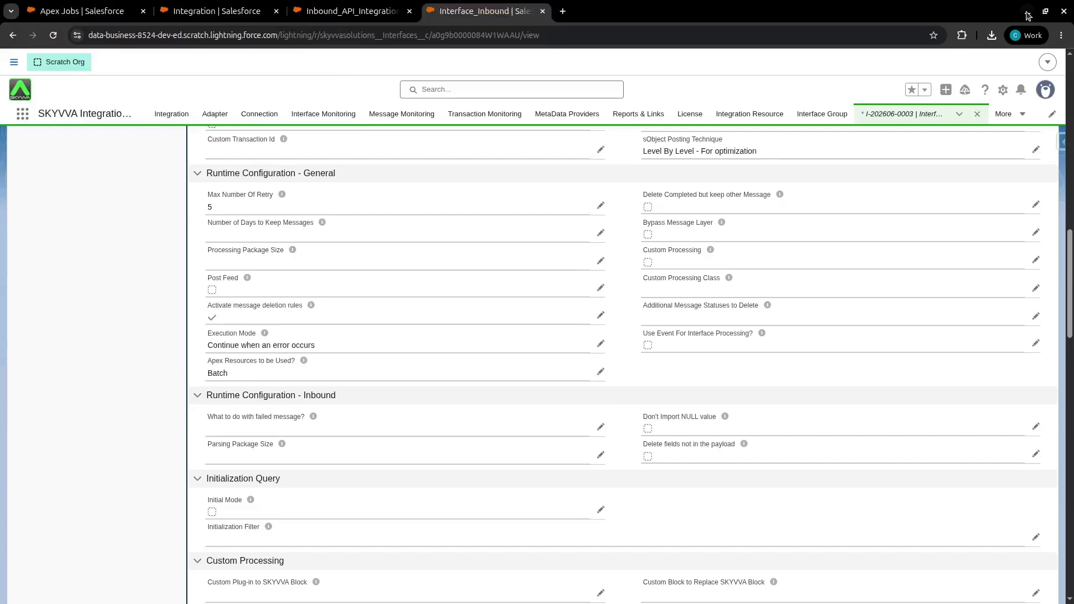
Step: Find job 7079b00001aP8gV on the Apex Jobs page in Salesforce Setup and review its Apex class, status and batch counts
click(87, 16)
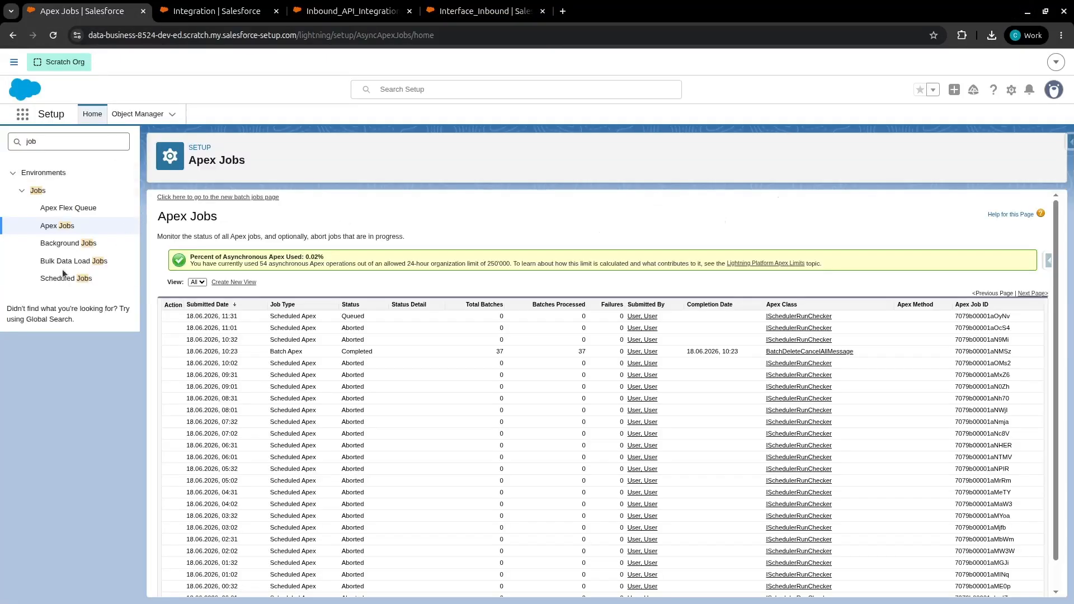
click(65, 244)
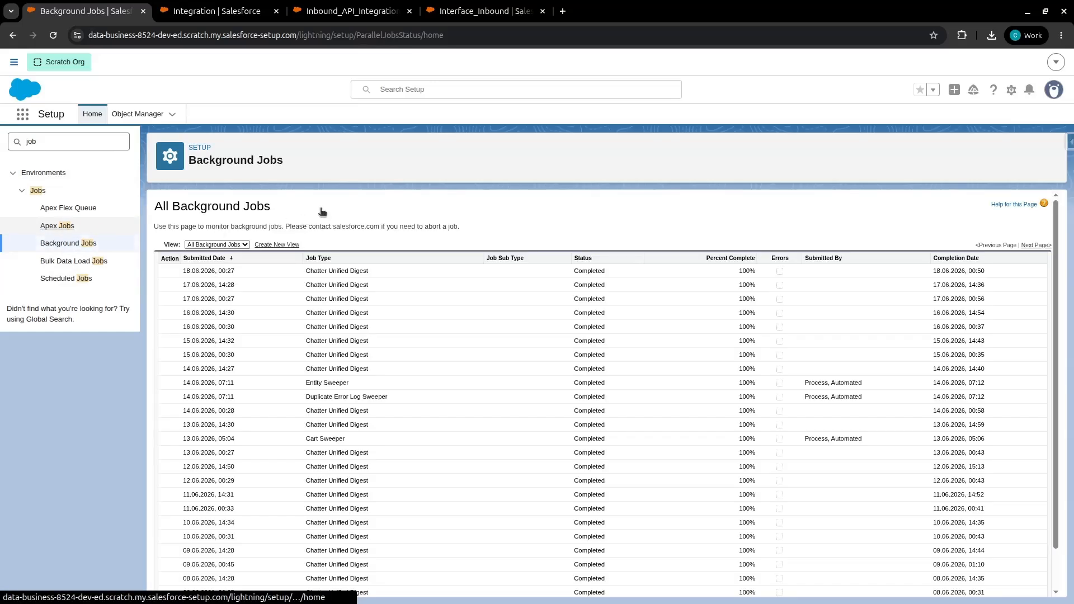
key(ctrl+f)
text(7079b00001aP8gVAAS)
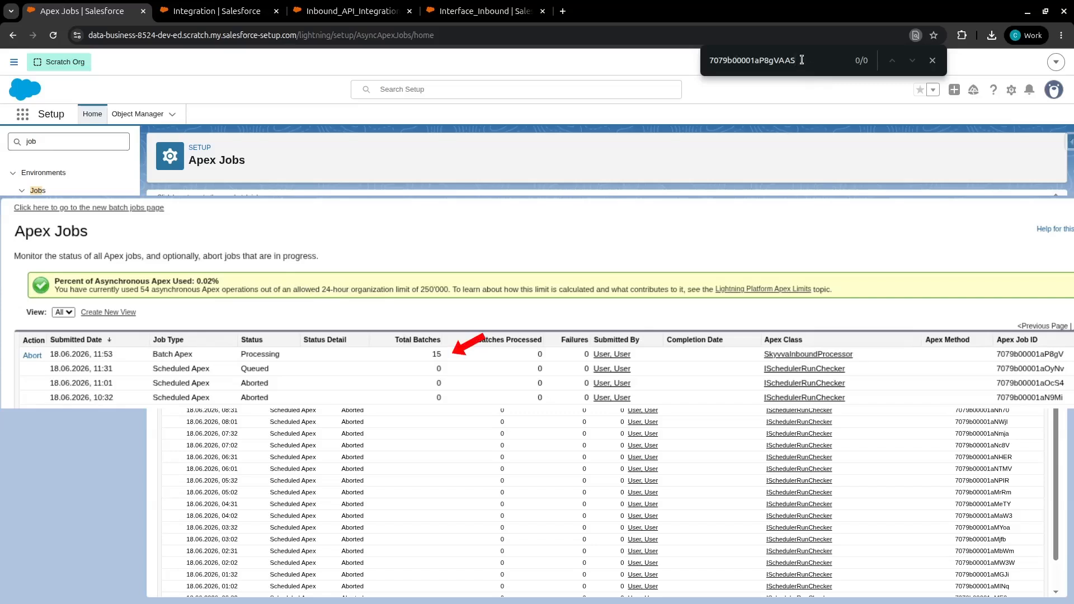
key(BackSpace)
key(BackSpace)
key(BackSpace)
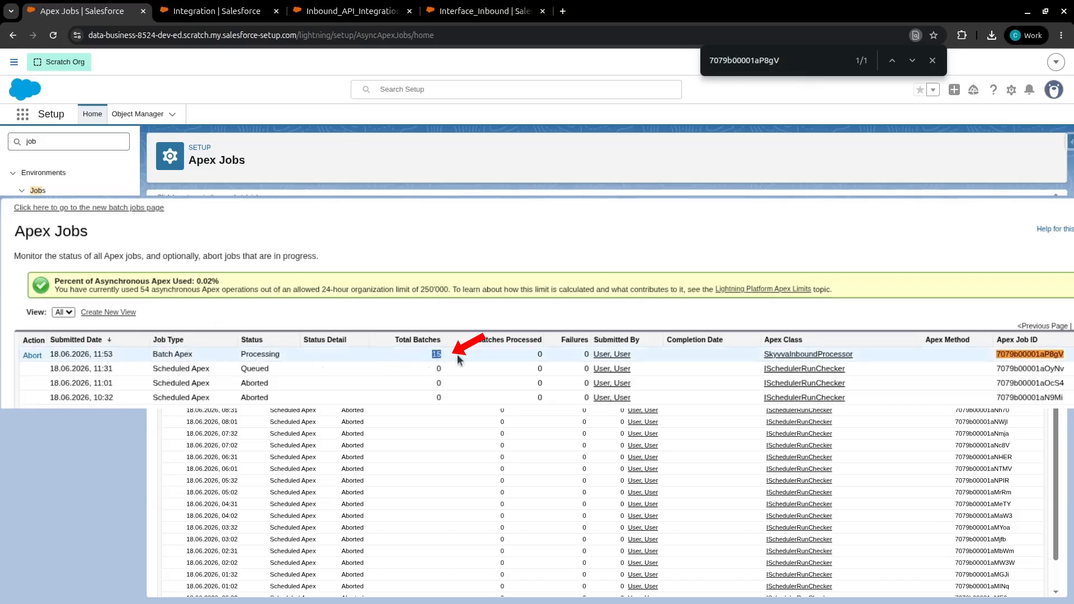
drag(762, 354, 871, 357)
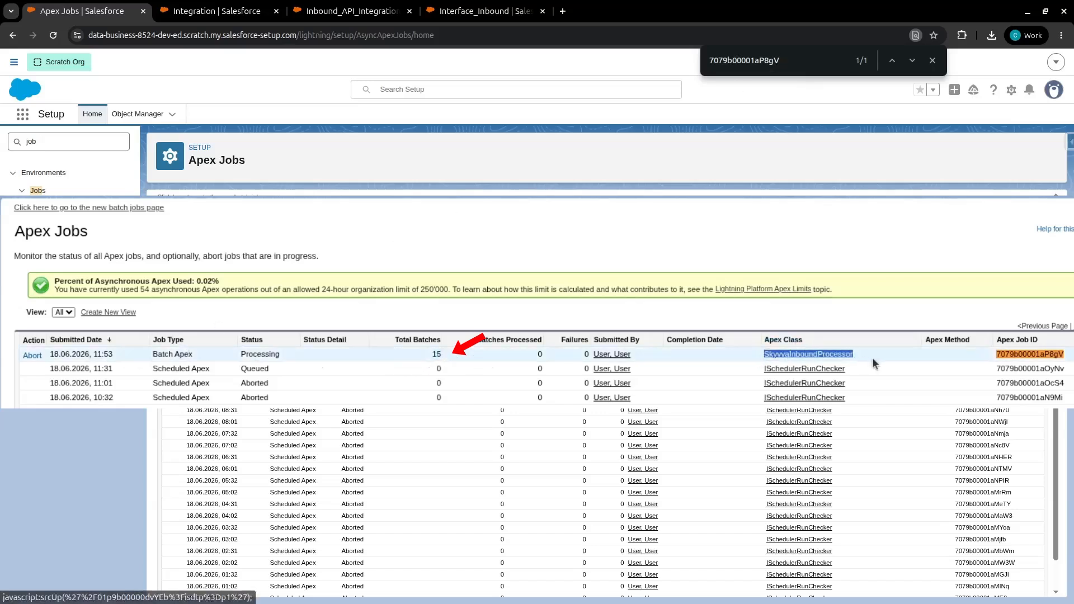
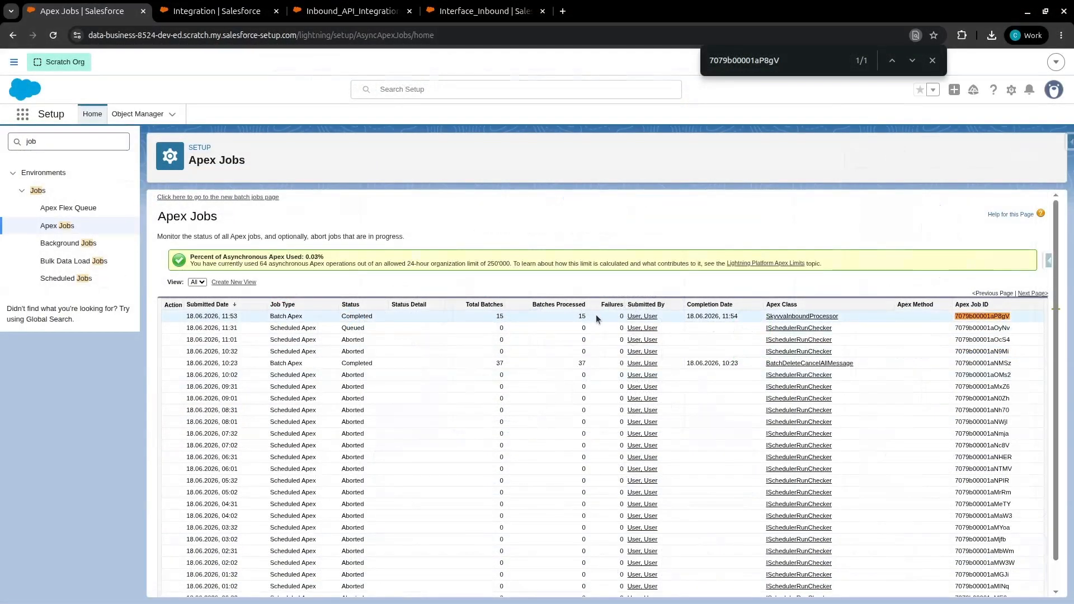
drag(597, 317, 510, 317)
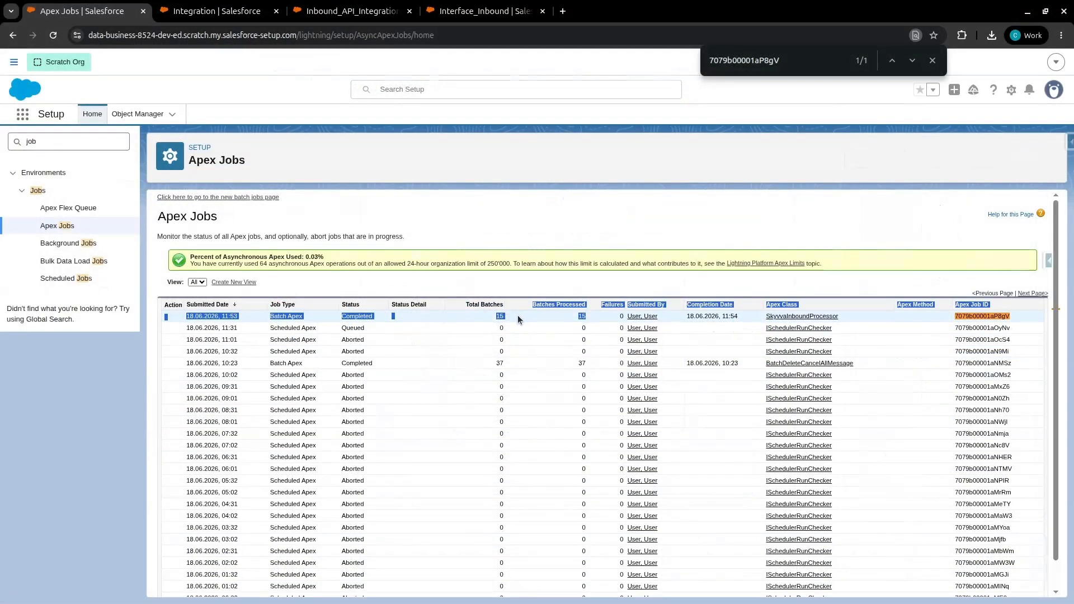
Step: Refresh the filtered message list of Inbound_API_Integration and expand the Interface_Inbound API message to check its child message statuses
click(602, 375)
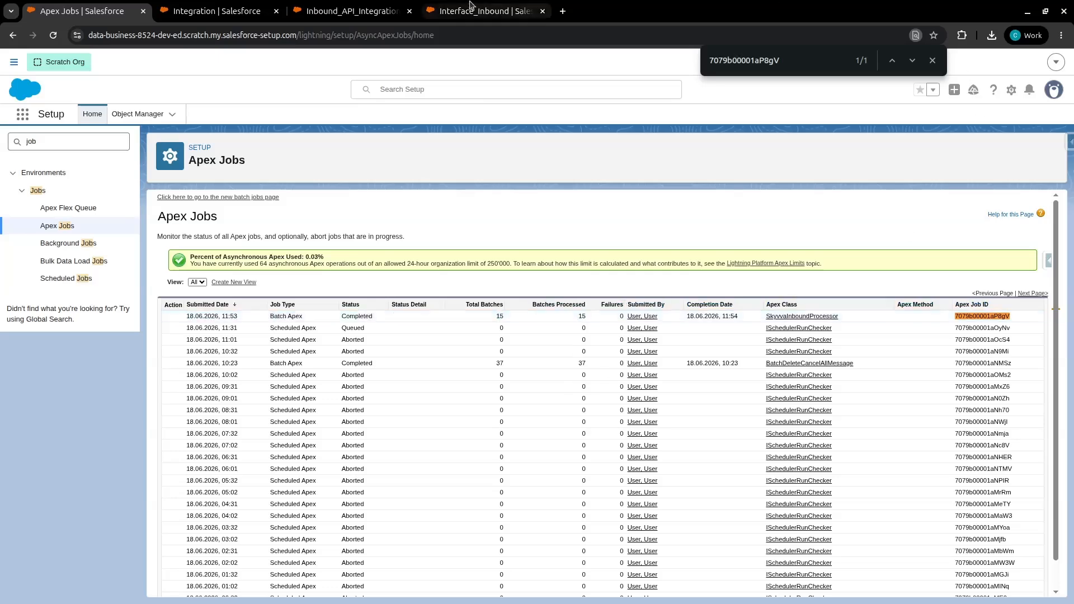
click(353, 11)
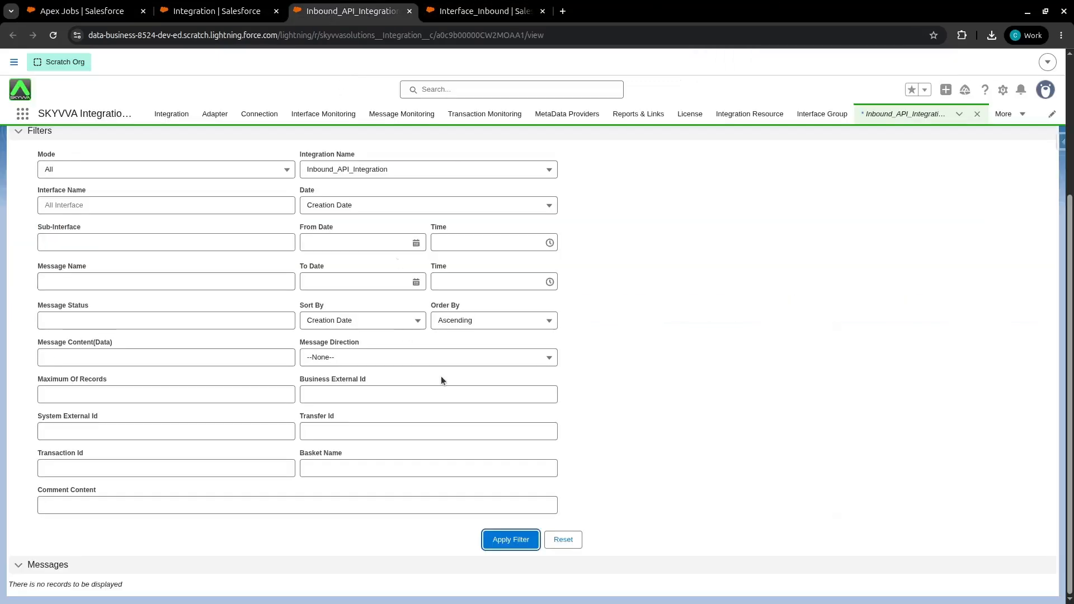
click(529, 538)
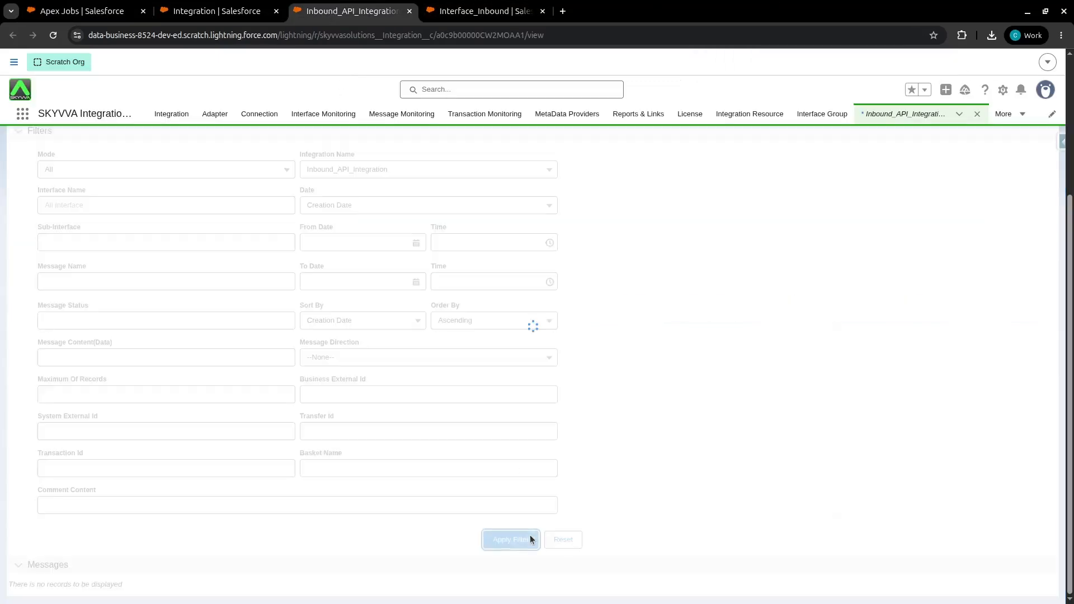
scroll(532, 538, down, 5)
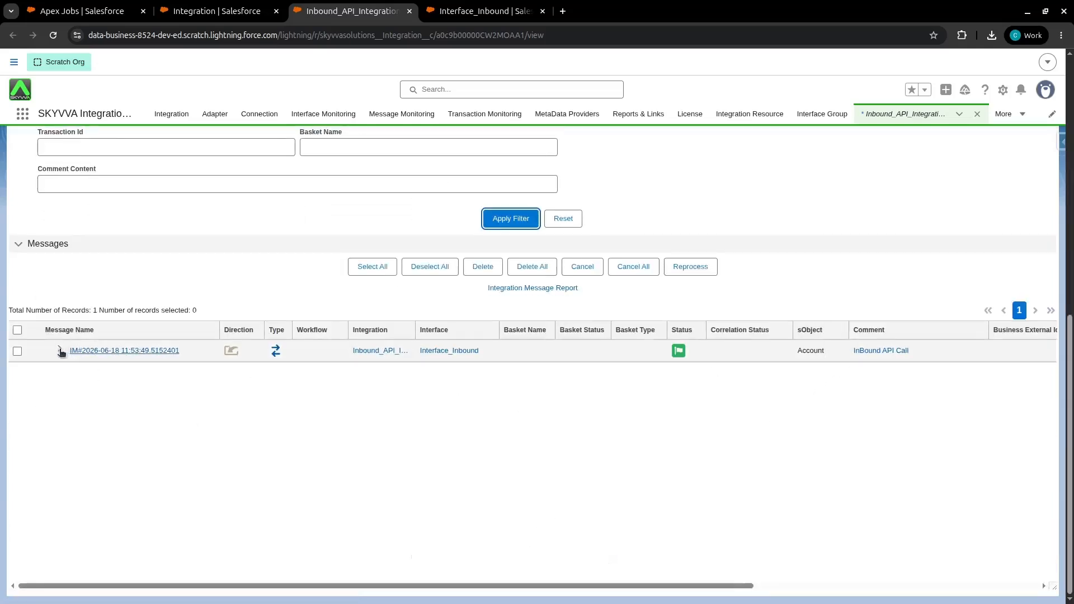
click(60, 350)
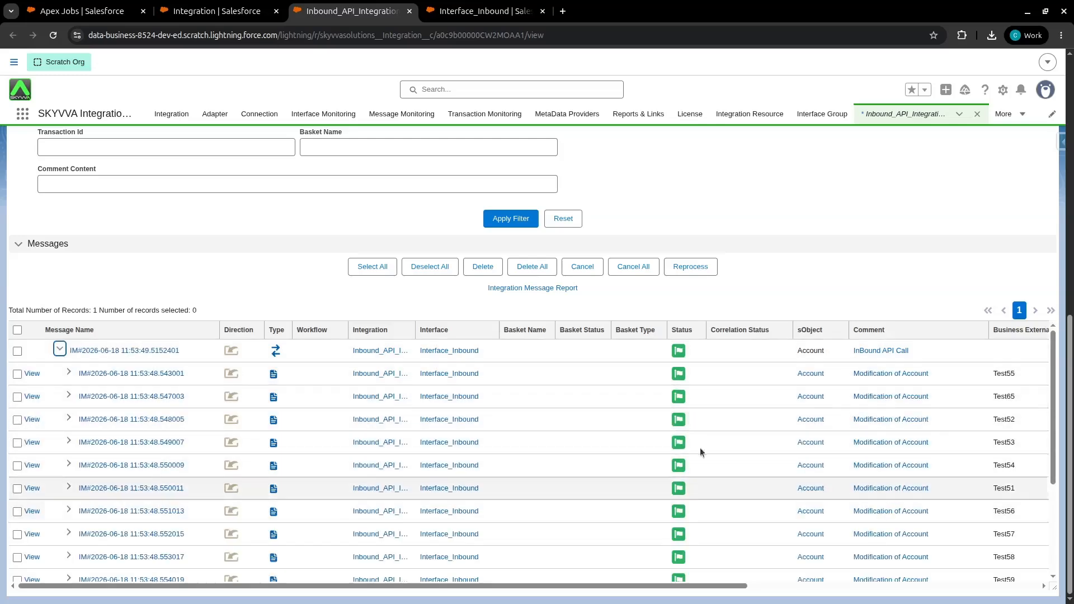
click(139, 350)
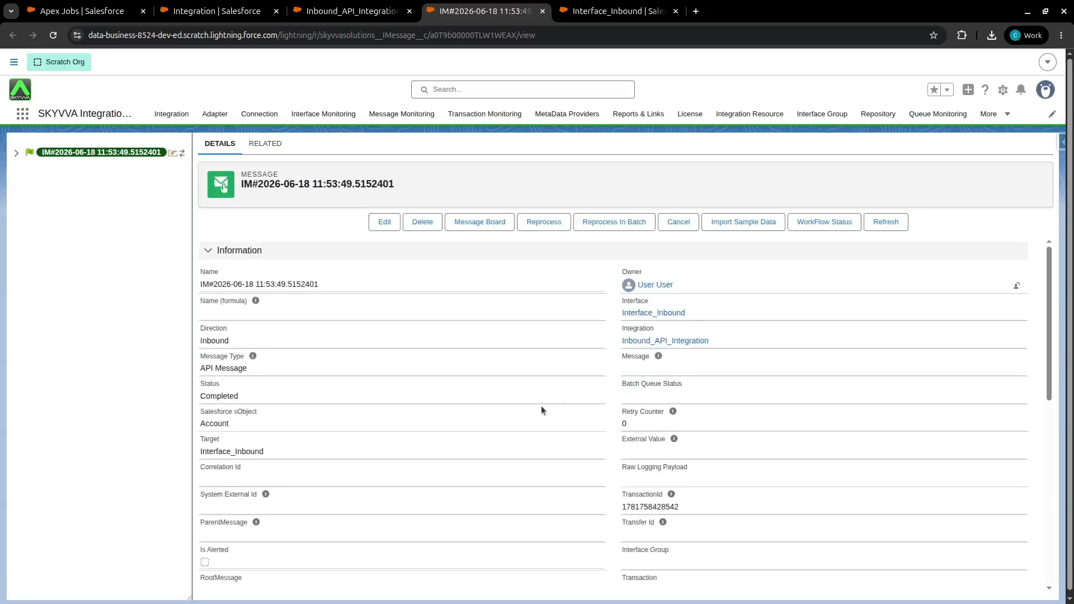
scroll(443, 391, down, 5)
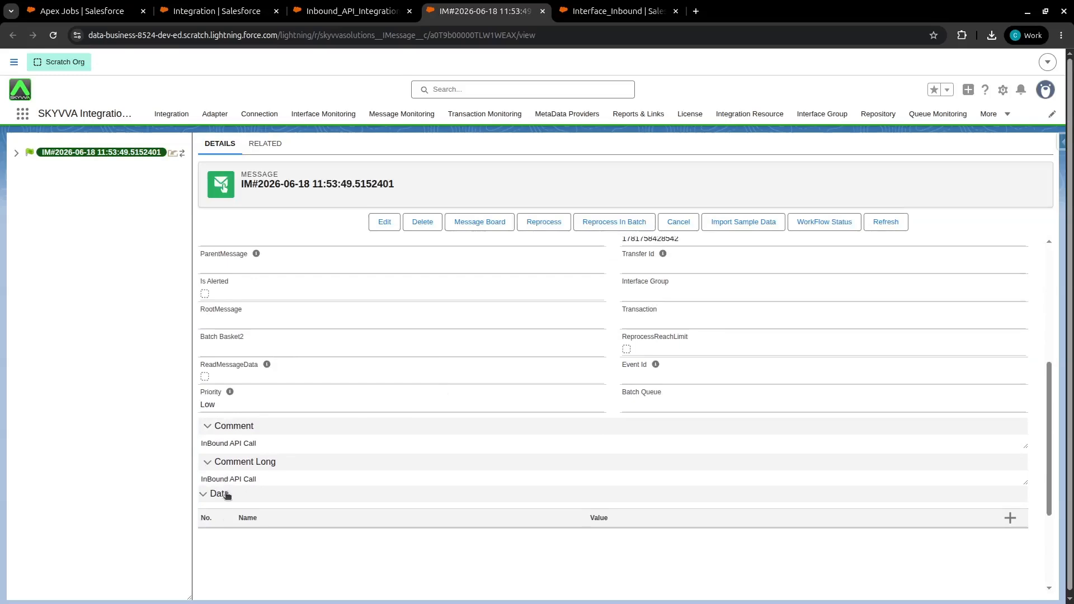
click(17, 153)
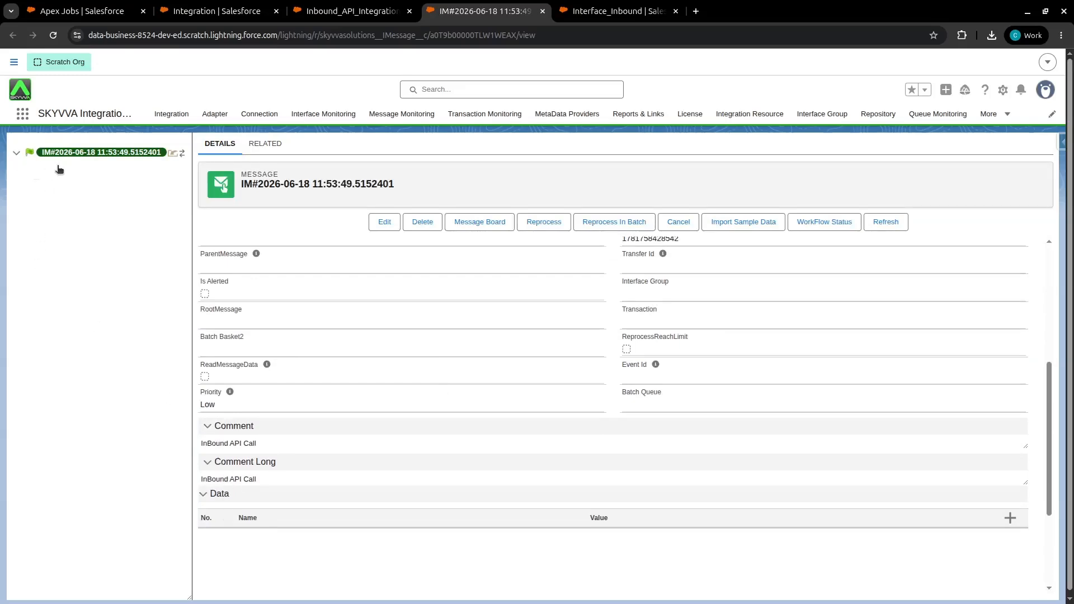
scroll(548, 379, up, 4)
scroll(547, 378, down, 2)
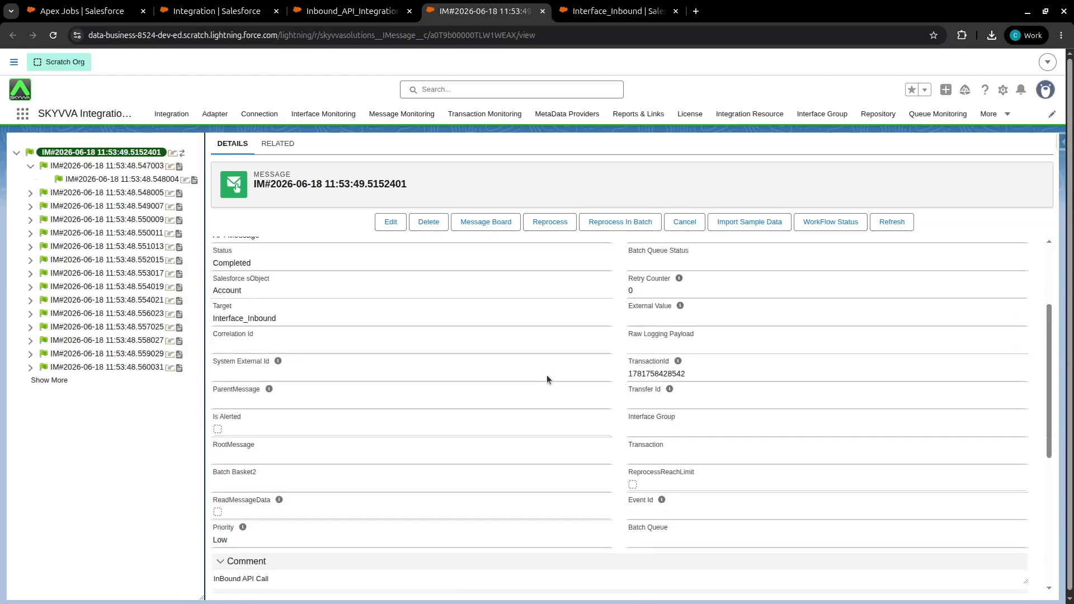
click(101, 166)
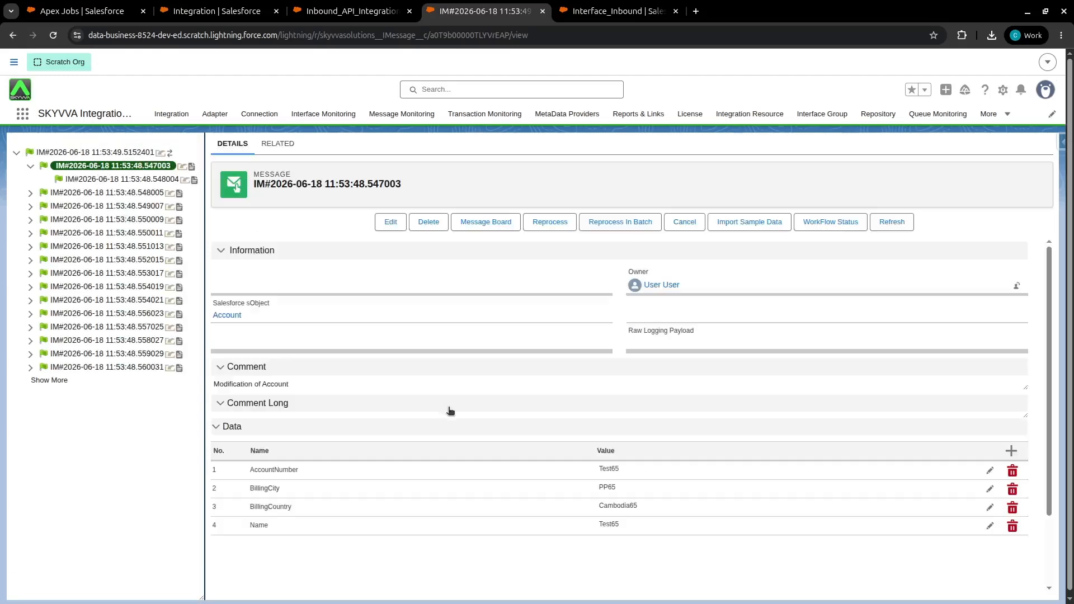
scroll(404, 414, down, 5)
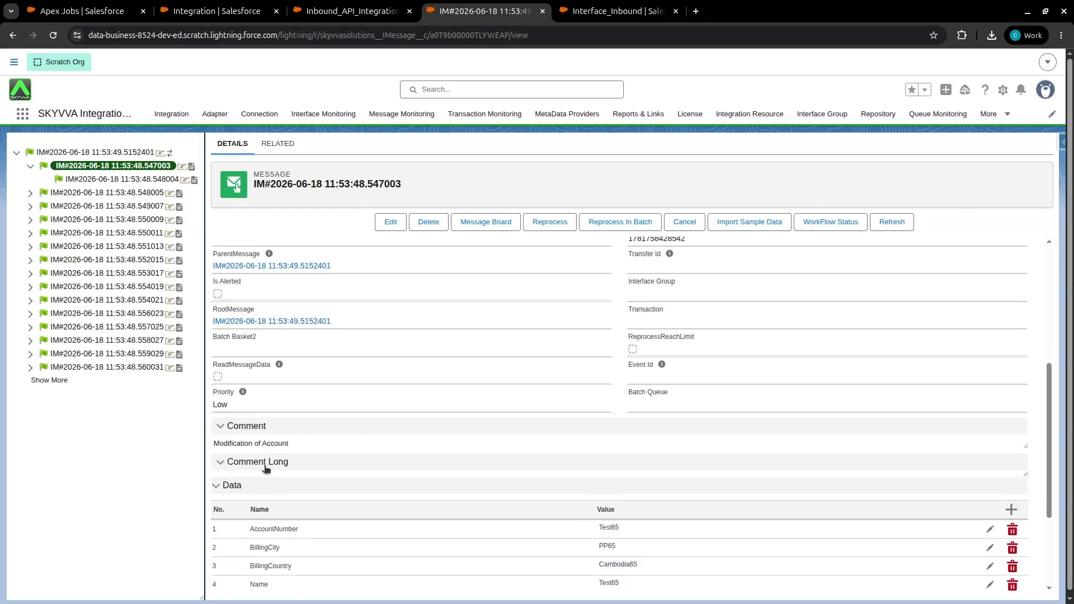
scroll(626, 451, down, 3)
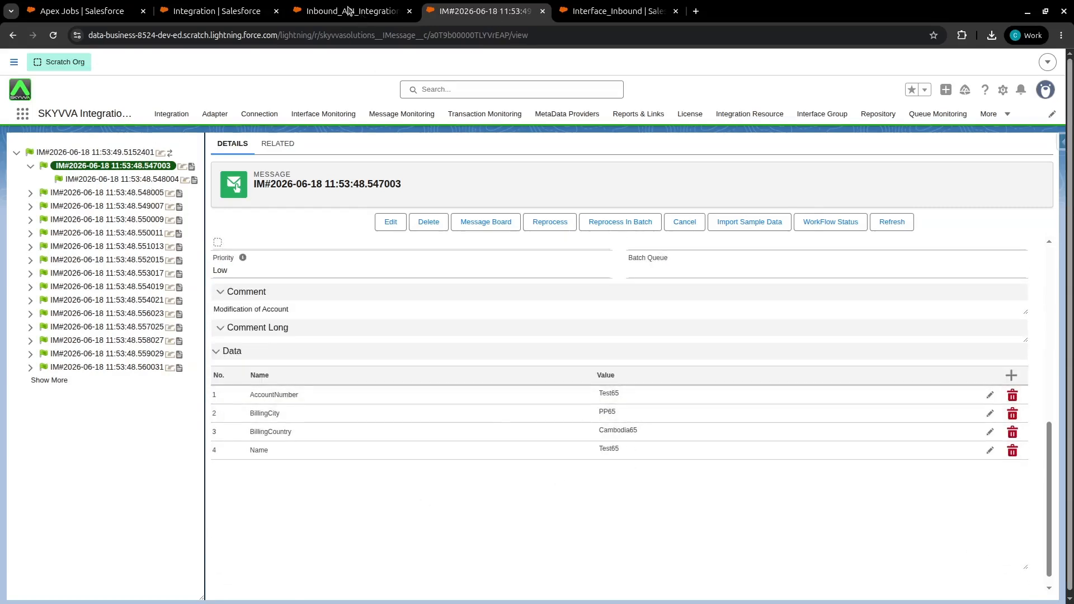
click(105, 151)
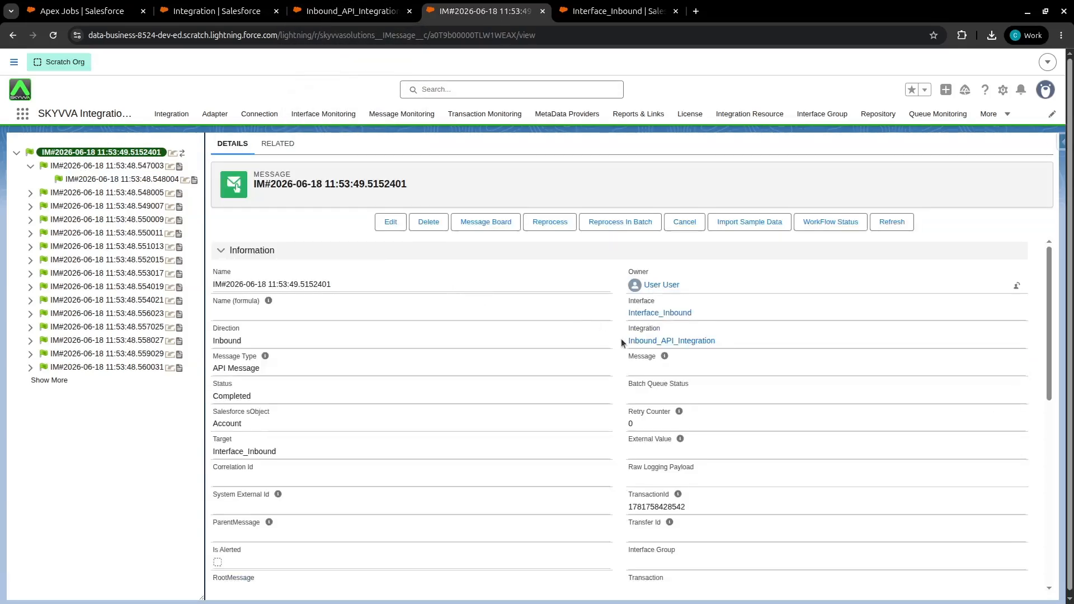
Step: Open Interface_Inbound for editing and set its inbound Parsing Package Size to 5'000
click(622, 11)
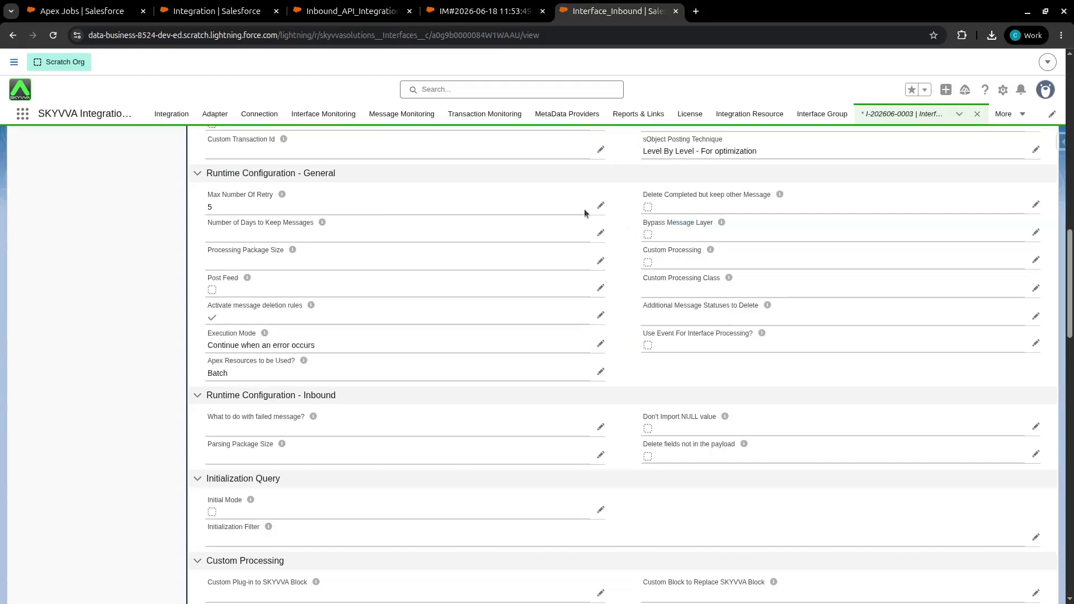
click(601, 233)
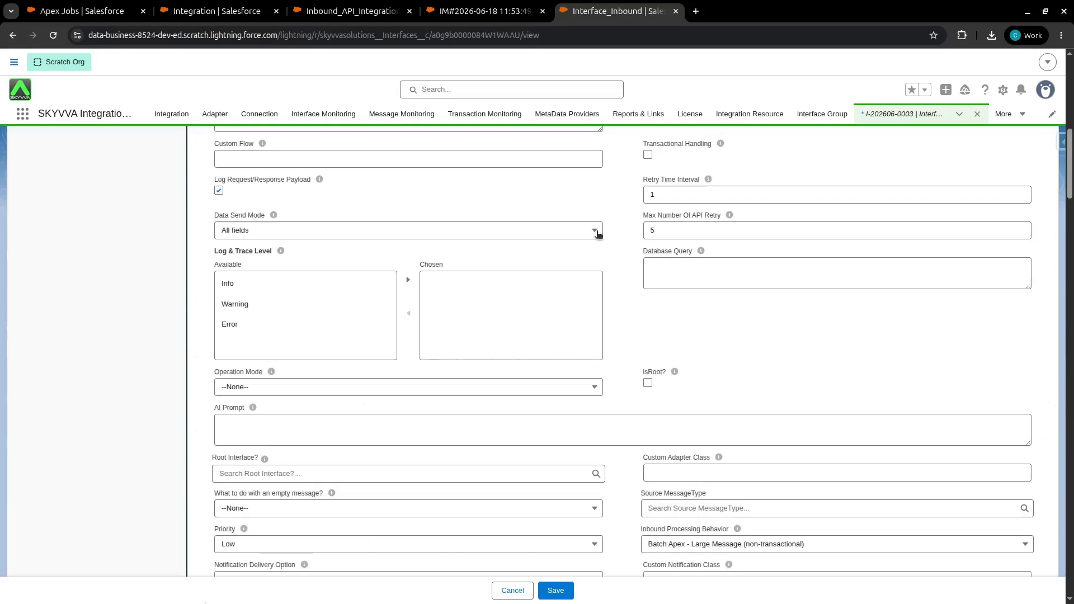
scroll(369, 262, down, 3)
scroll(369, 262, down, 8)
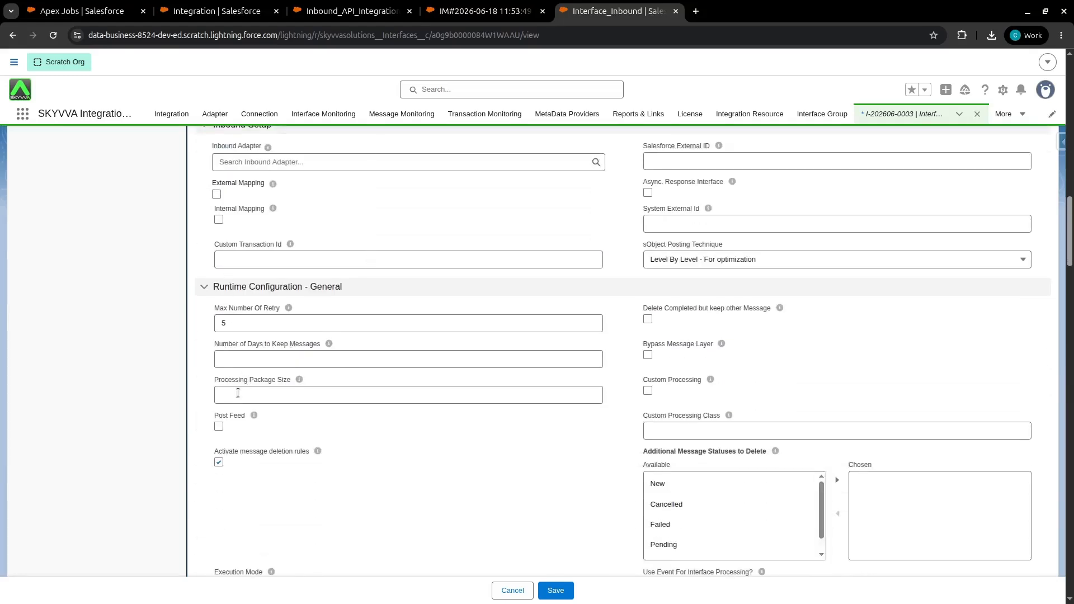
scroll(239, 395, down, 1)
scroll(228, 344, down, 9)
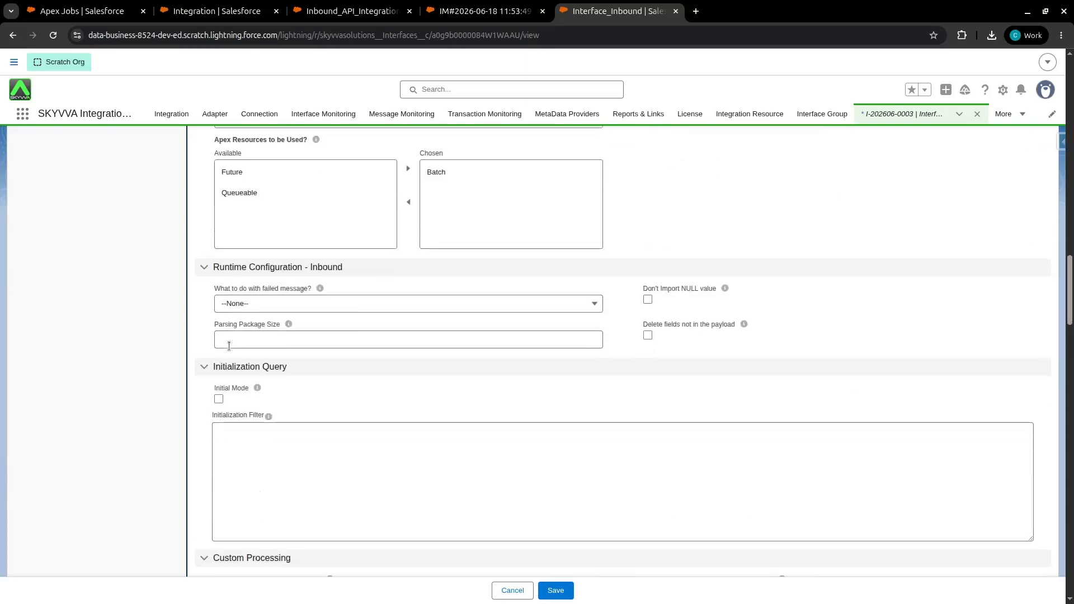
click(232, 337)
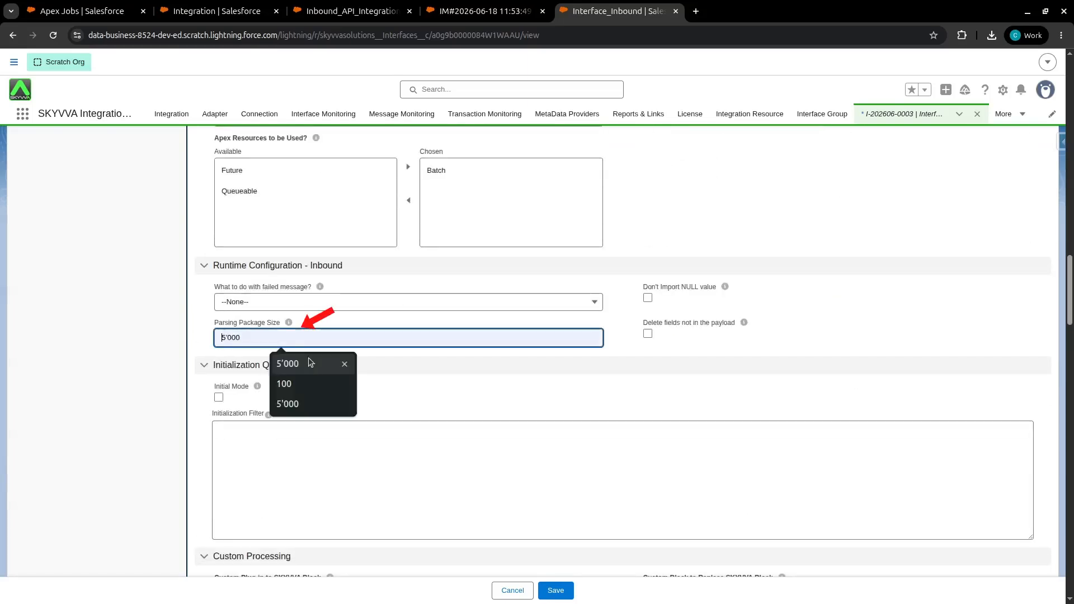
click(297, 363)
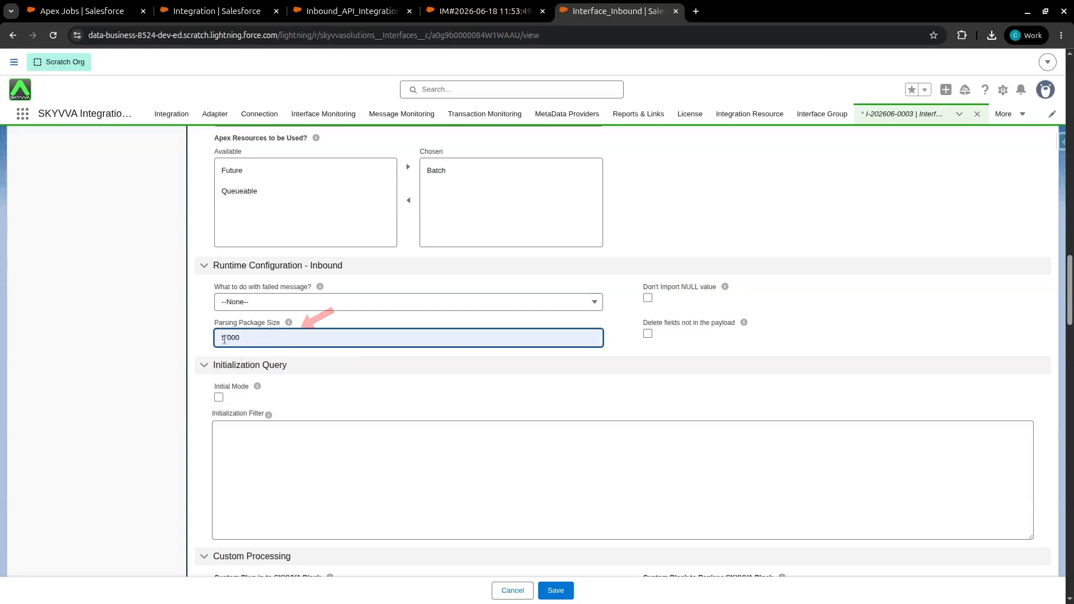
drag(226, 338, 293, 333)
Step: Set Interface_Inbound's Processing Package Size to 500 and save the interface
scroll(292, 336, up, 6)
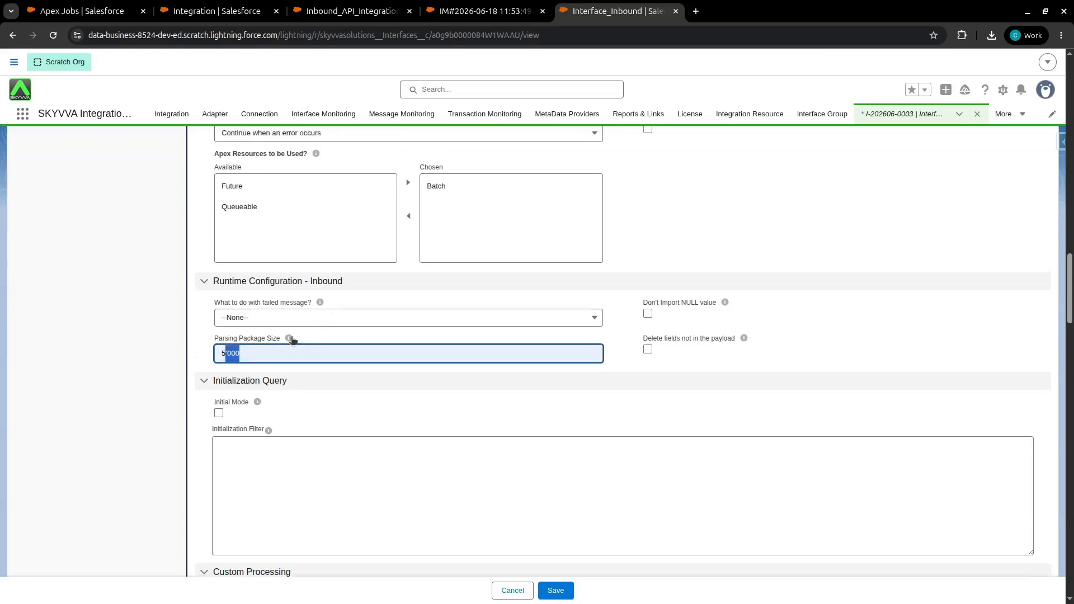
click(246, 265)
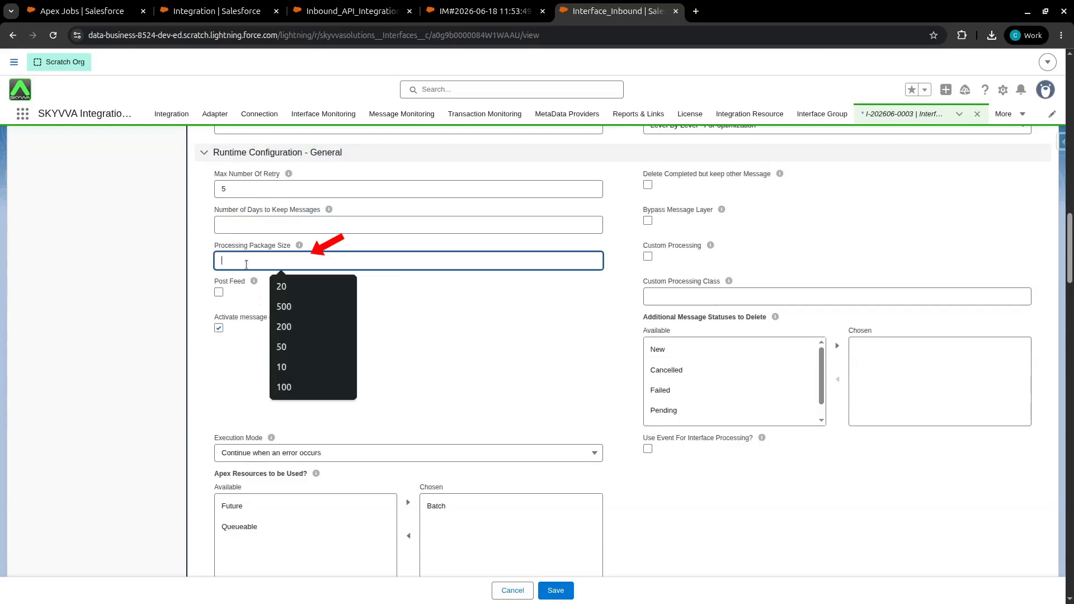
click(284, 327)
key(ctrl+a)
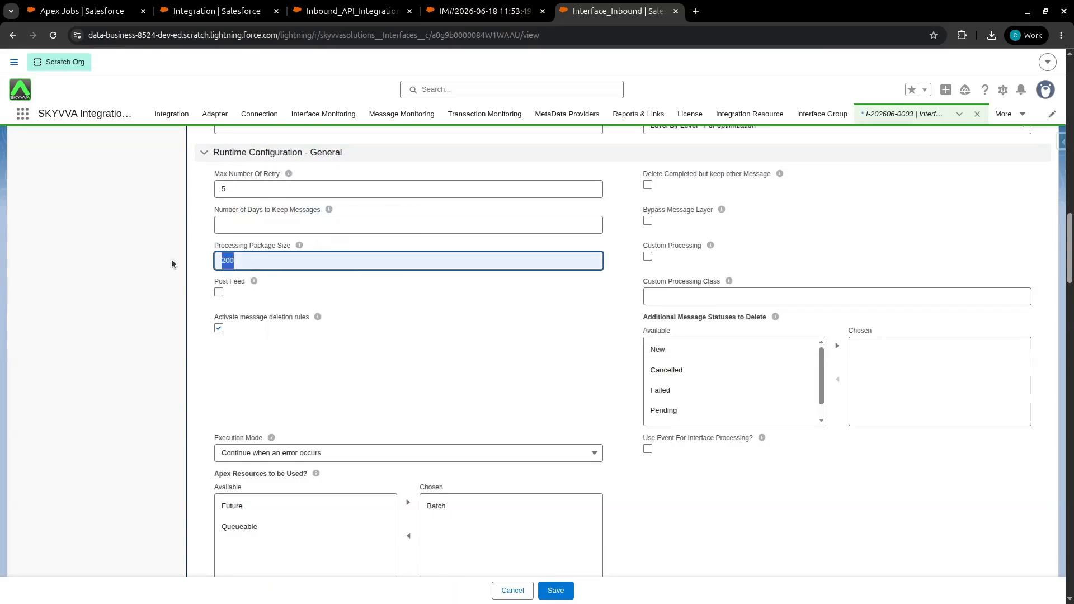
text(500)
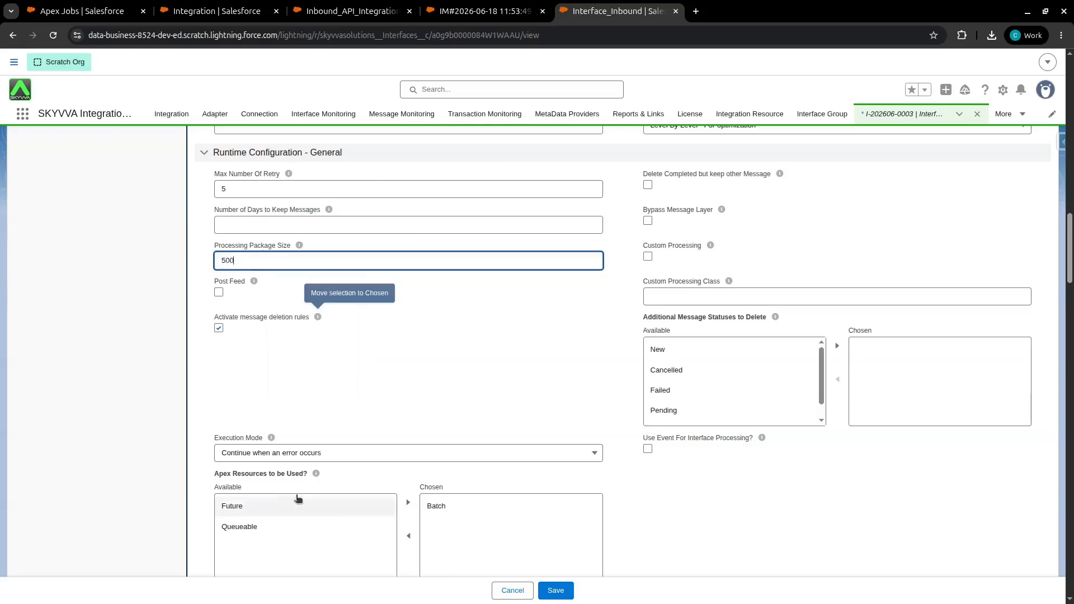
scroll(404, 464, down, 2)
click(571, 590)
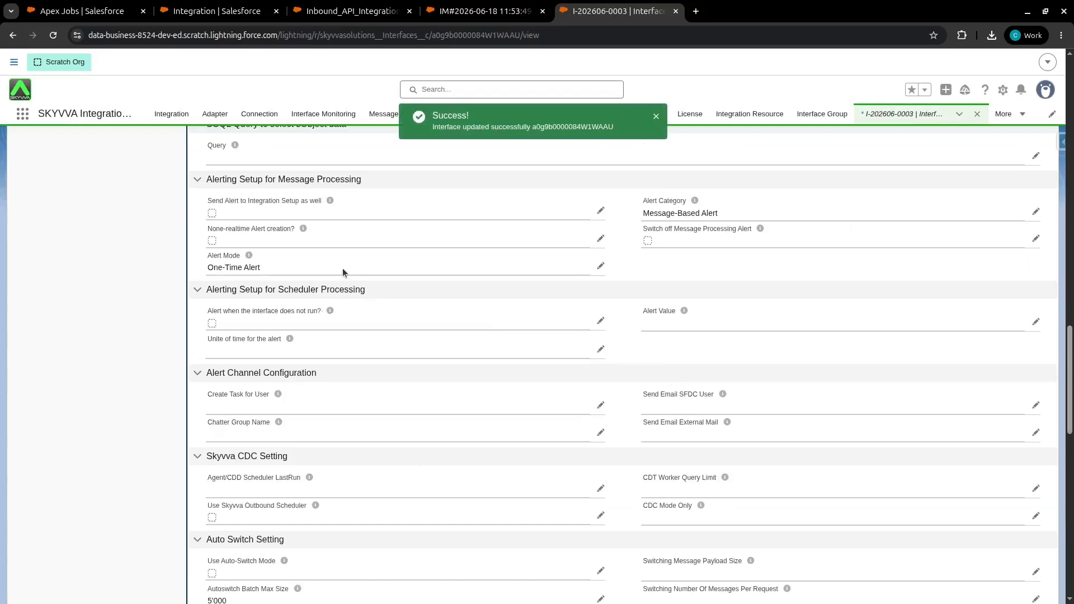
scroll(343, 268, up, 2)
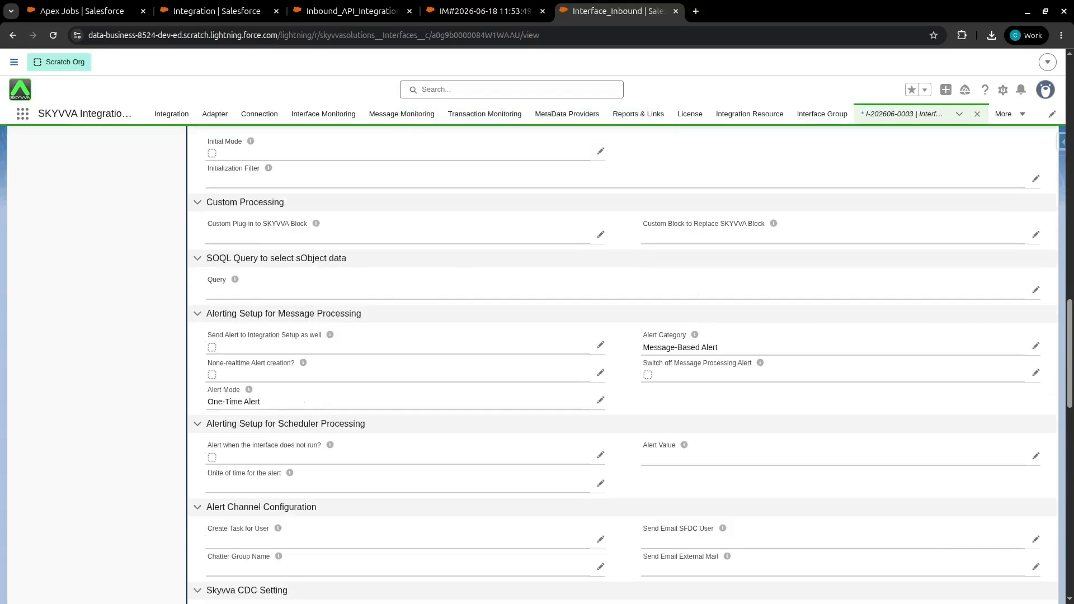
Step: Switch to Postman, resend the V4/Integrate JSON 2.52 request, copy the new jobId from the response, and return to Salesforce
key(alt+Tab)
click(544, 312)
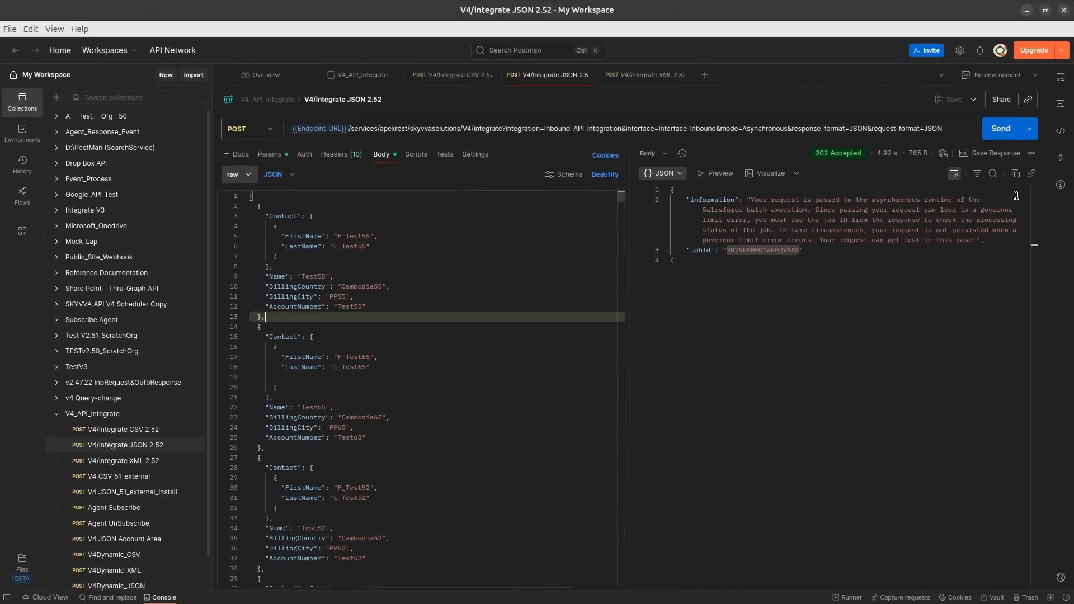
click(1001, 134)
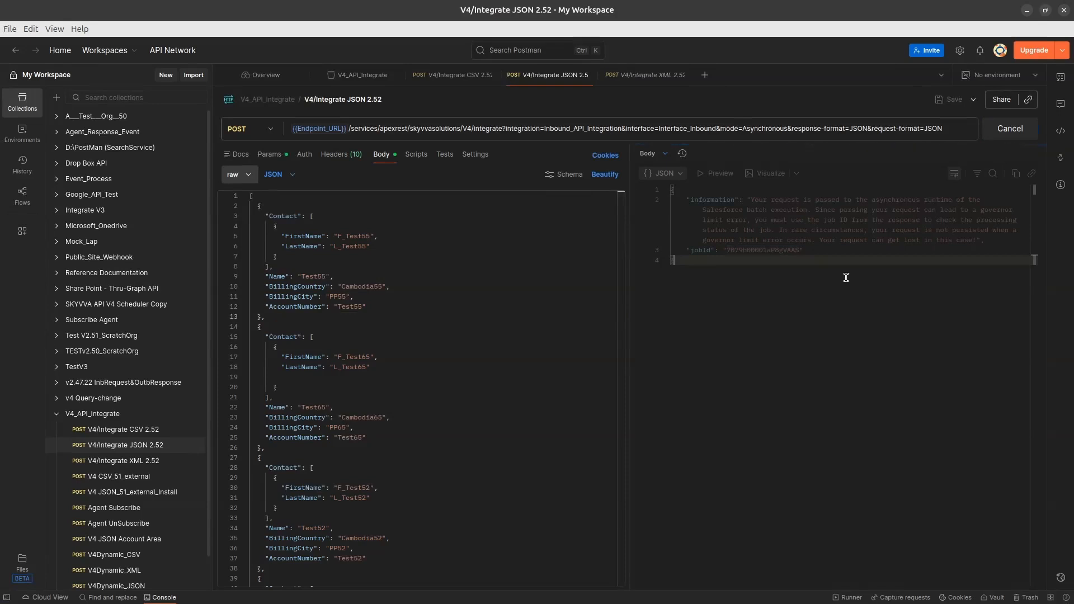
click(775, 250)
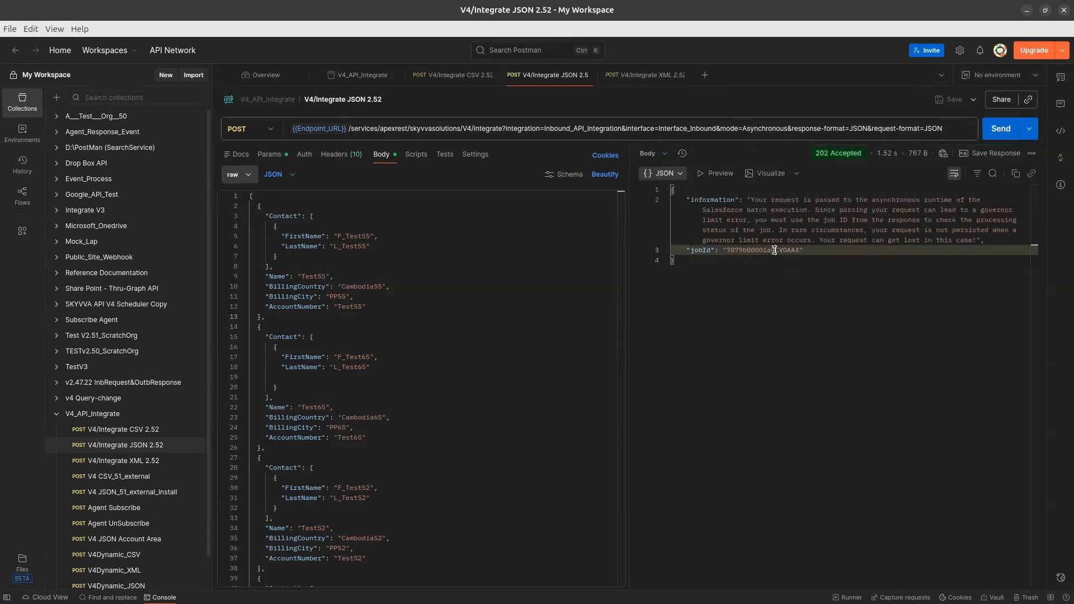
double_click(775, 250)
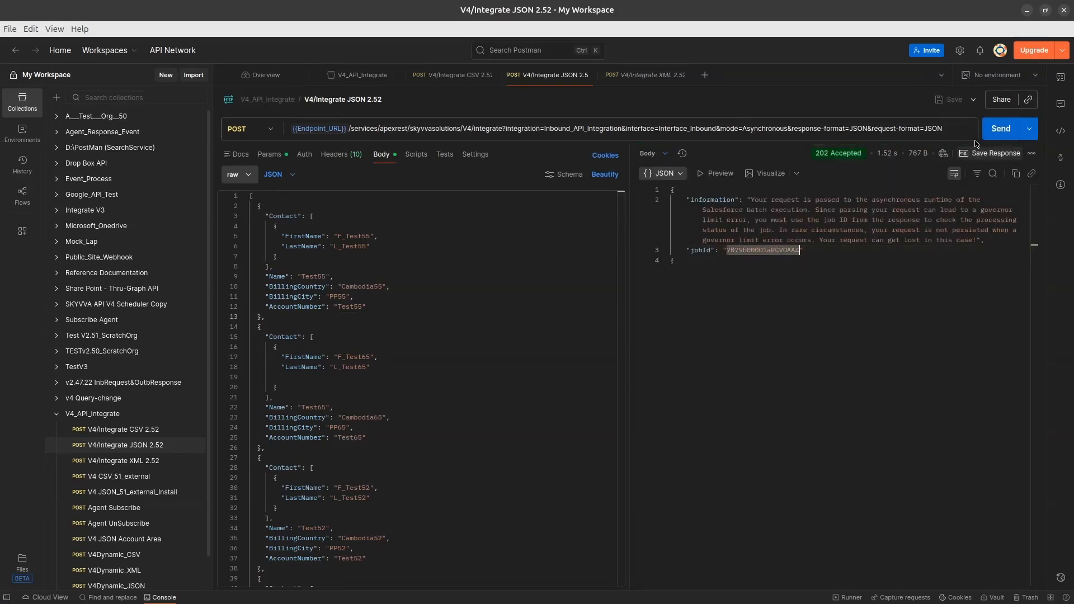
click(1027, 11)
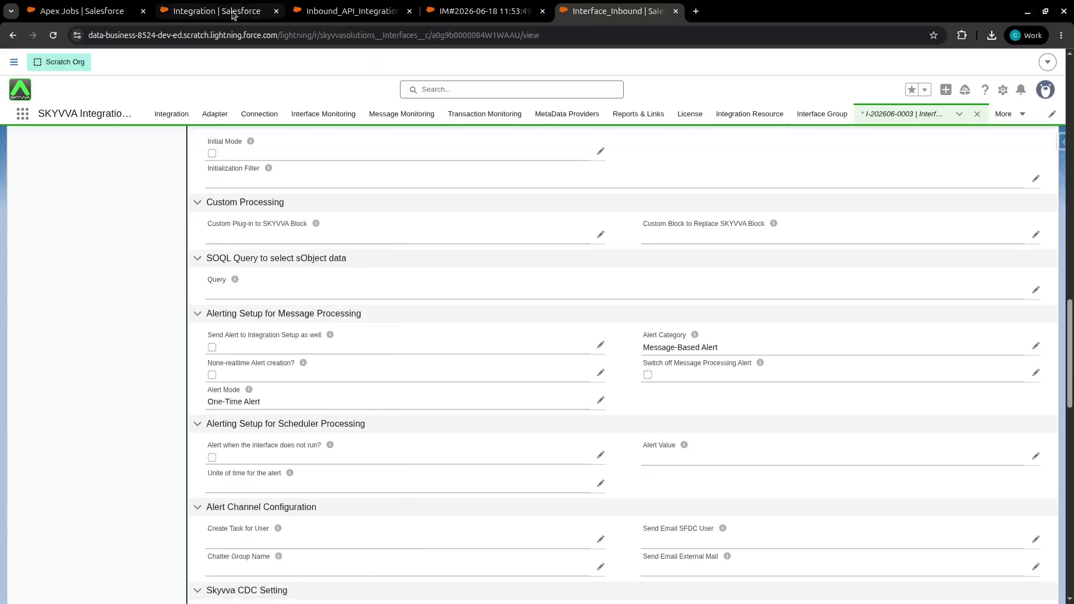
Step: Reload the Apex Jobs page, find job 7079b00001aPCVO, and compare its total batches with those of job 7079b00001aP8gV
click(124, 14)
click(69, 243)
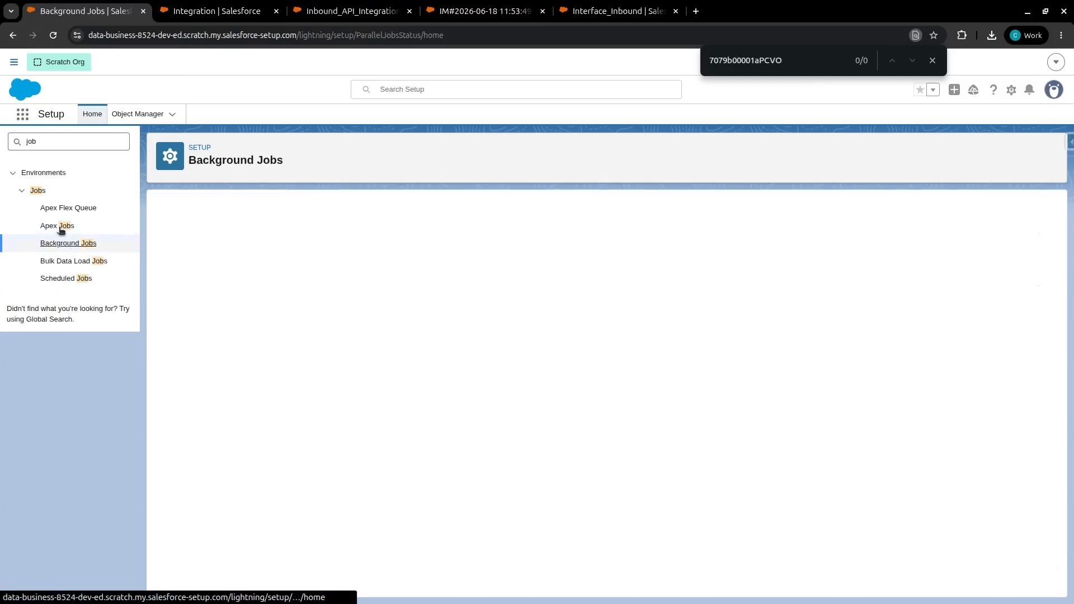
click(60, 231)
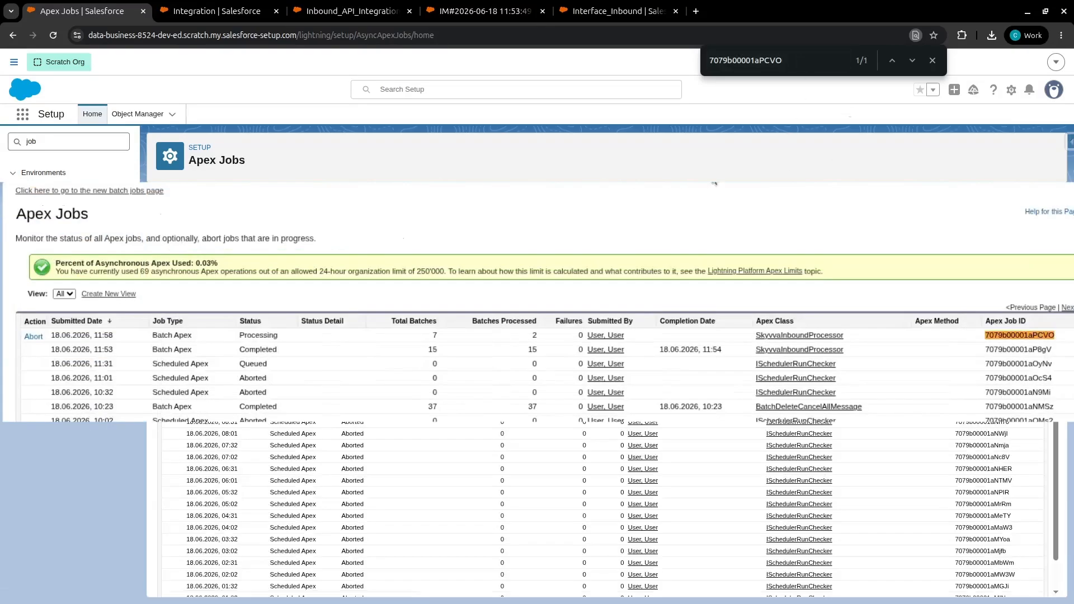
double_click(432, 350)
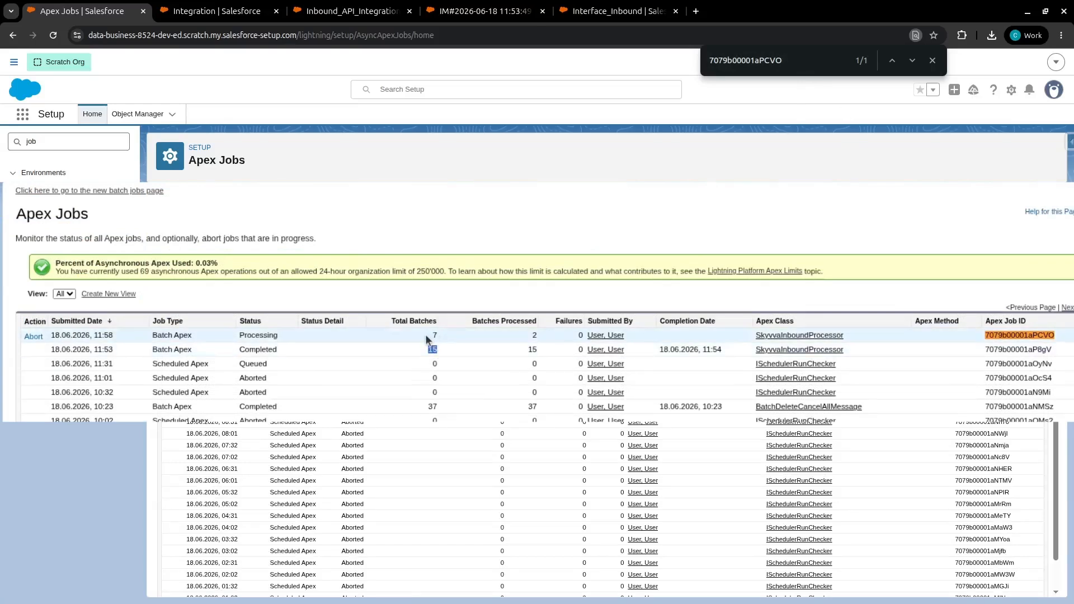
double_click(435, 335)
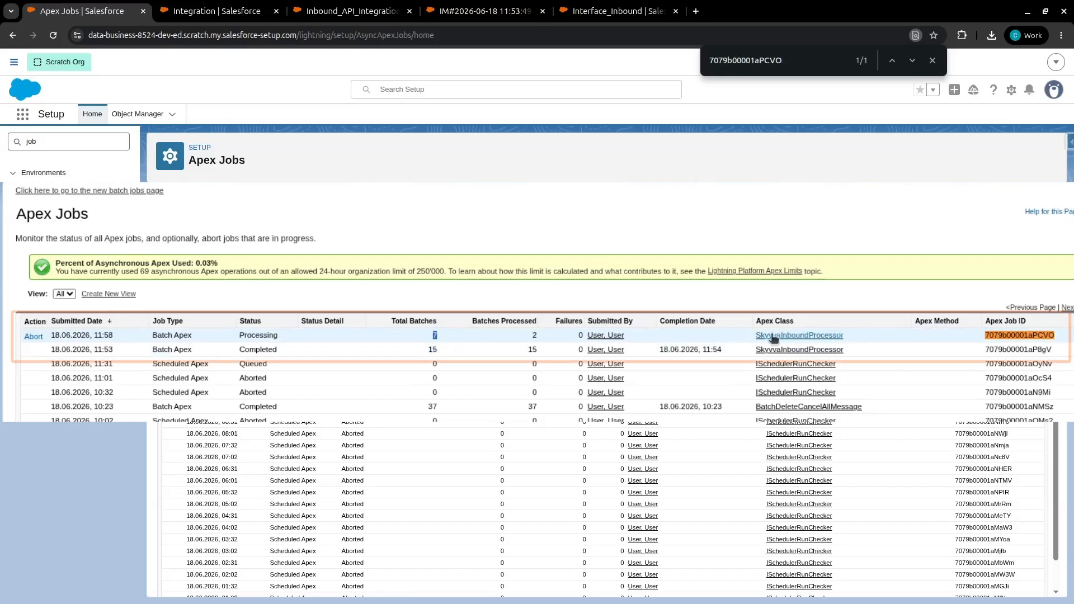
click(471, 336)
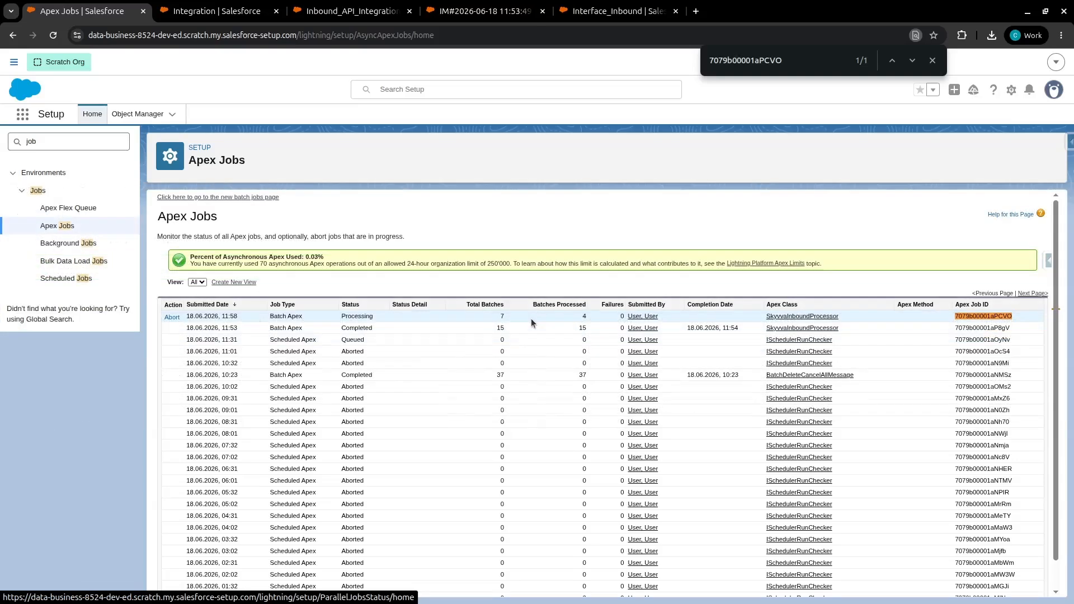
click(66, 279)
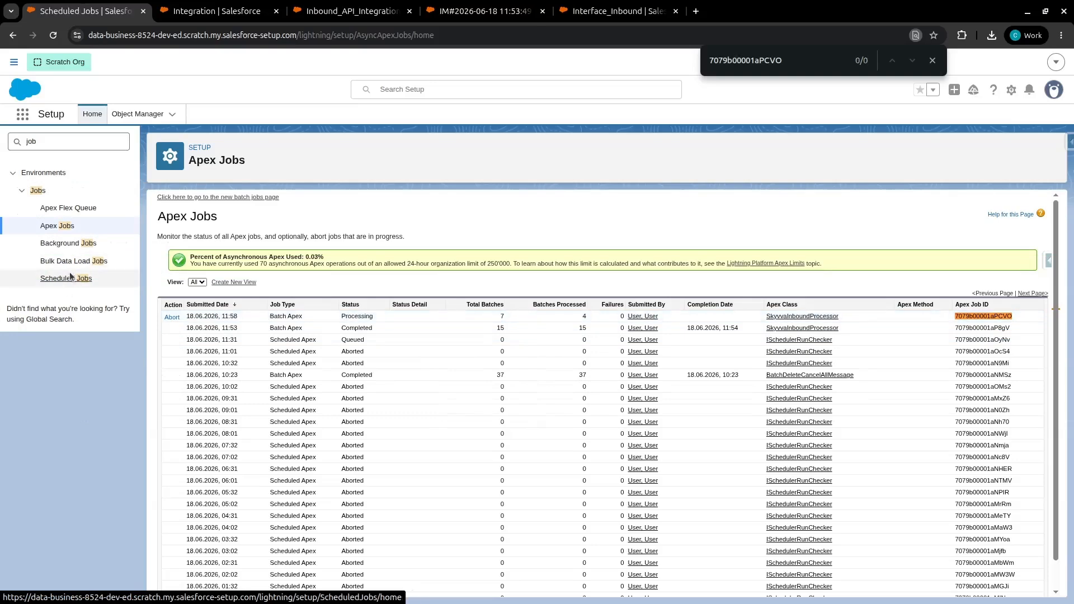
click(58, 227)
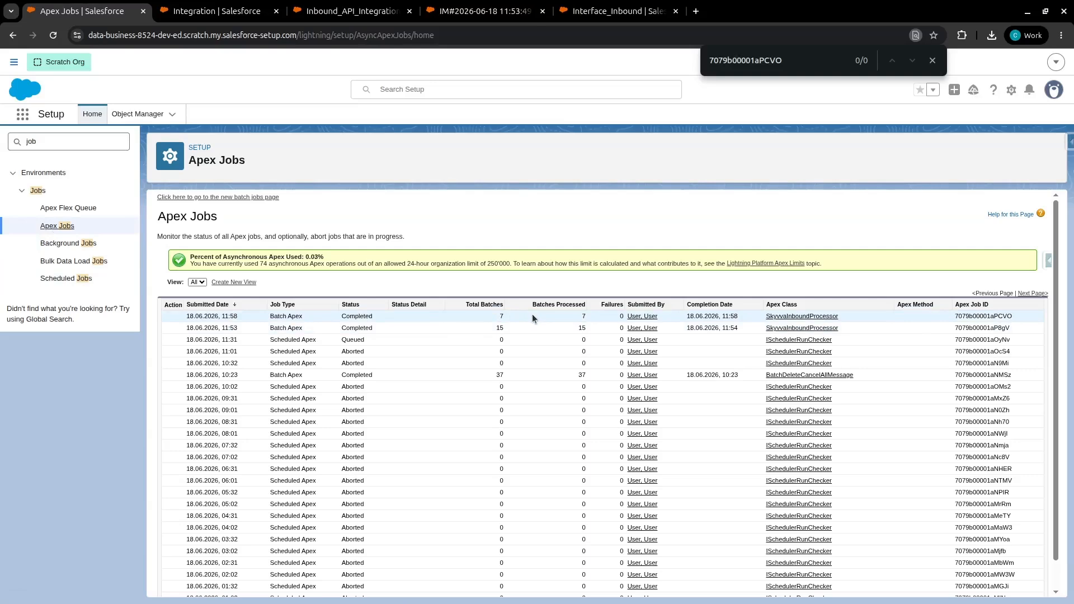
click(352, 10)
click(526, 219)
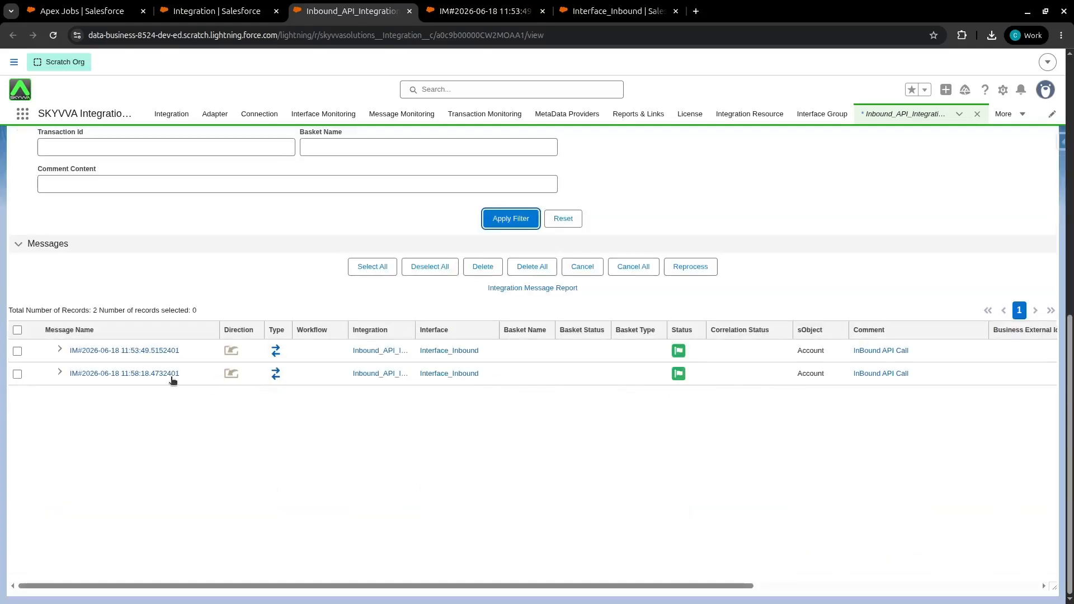
click(59, 373)
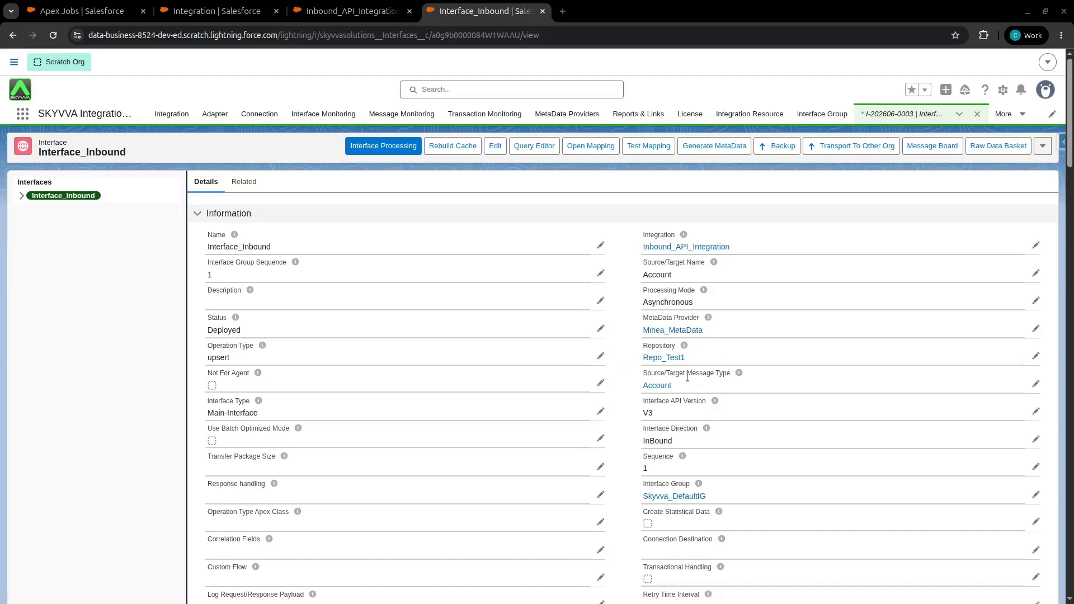
Step: Set Interface_Inbound's Inbound Processing Behavior to Scheduled Apex - Large Message (non-transactional) and save the interface
scroll(706, 391, down, 3)
scroll(707, 393, down, 7)
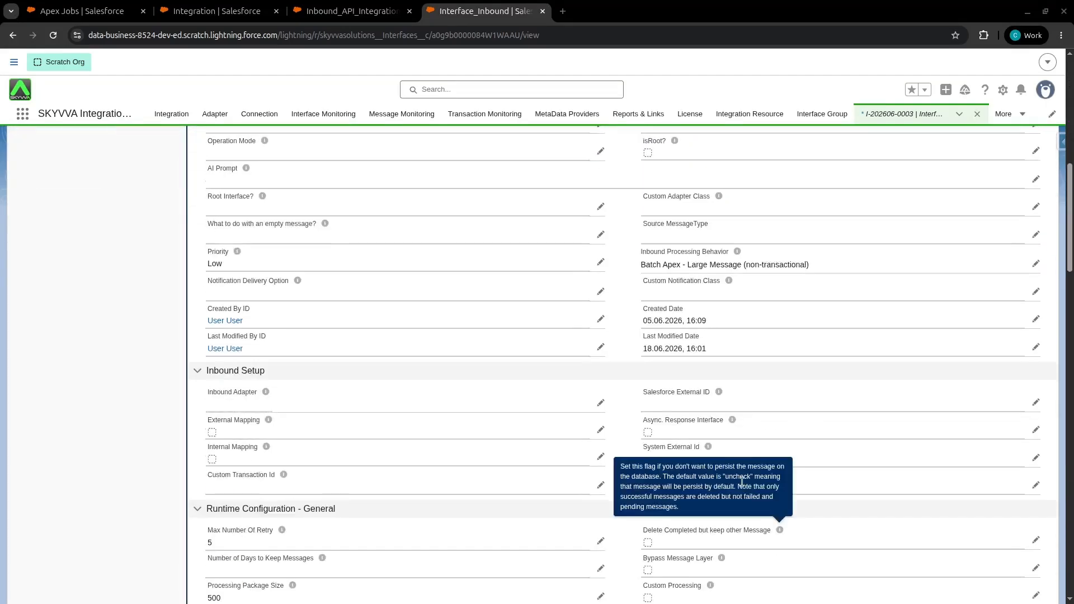
click(1037, 264)
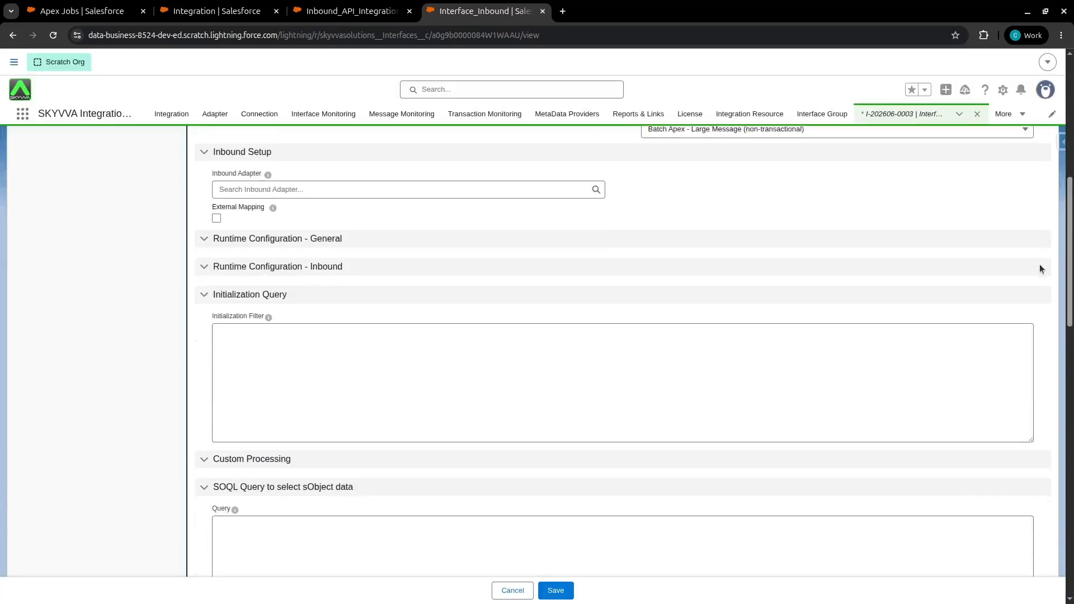
scroll(1039, 264, down, 7)
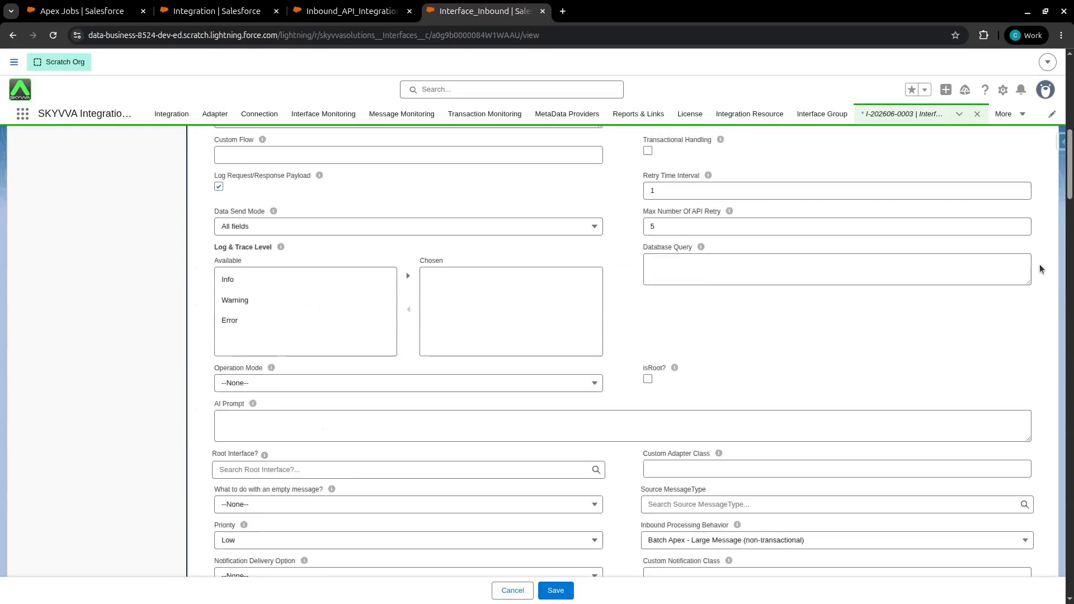
click(733, 392)
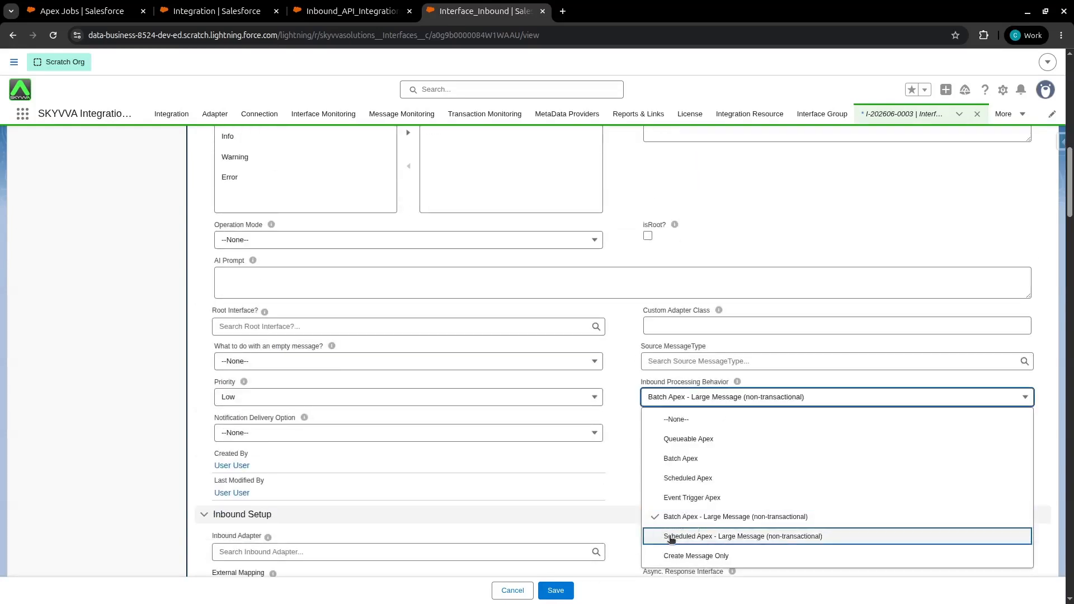
click(559, 585)
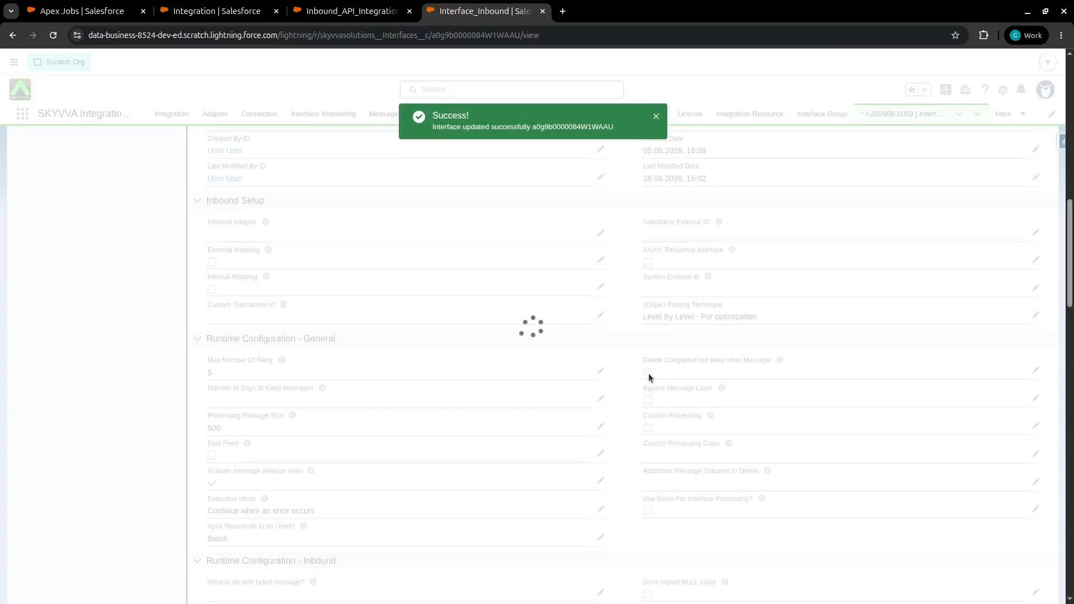
scroll(680, 315, up, 6)
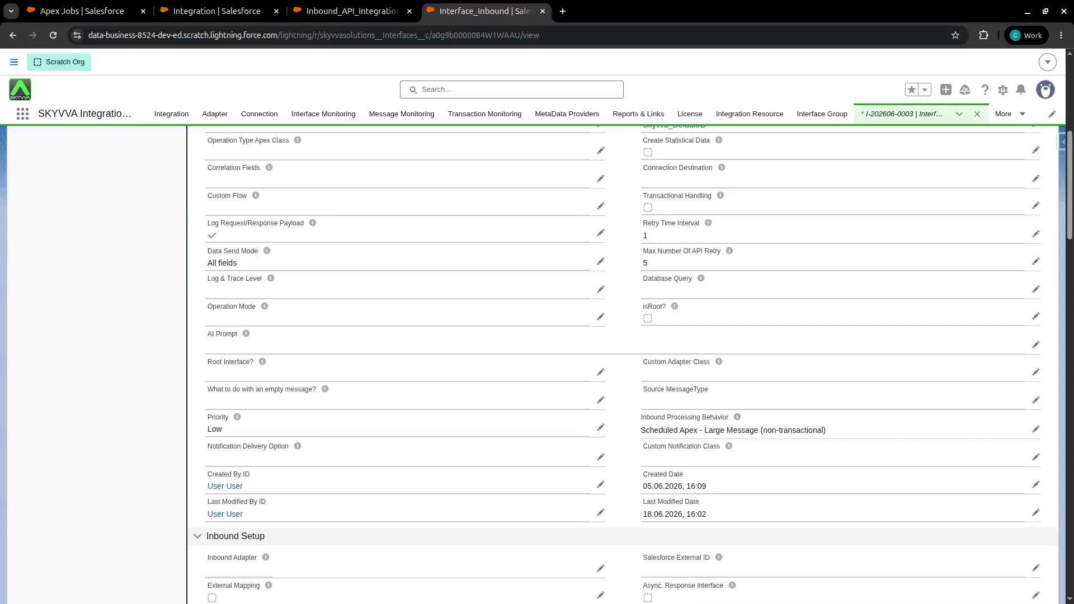
Step: Switch to Postman, resend the V4/Integrate JSON 2.52 request, check its response status, and return to Salesforce
key(alt+Tab)
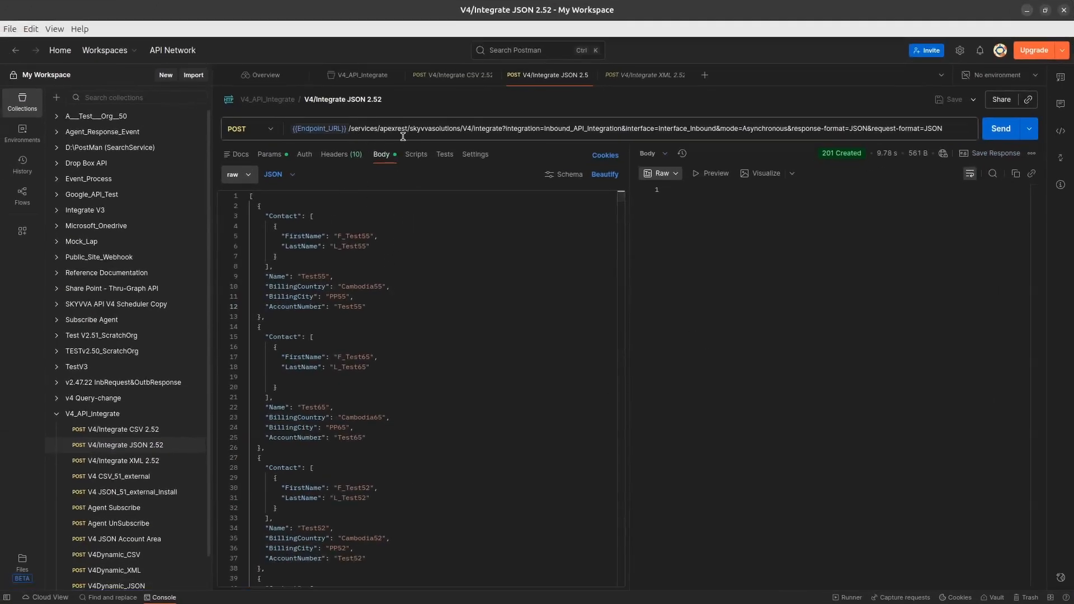
click(417, 297)
click(1003, 134)
mouse_move(835, 160)
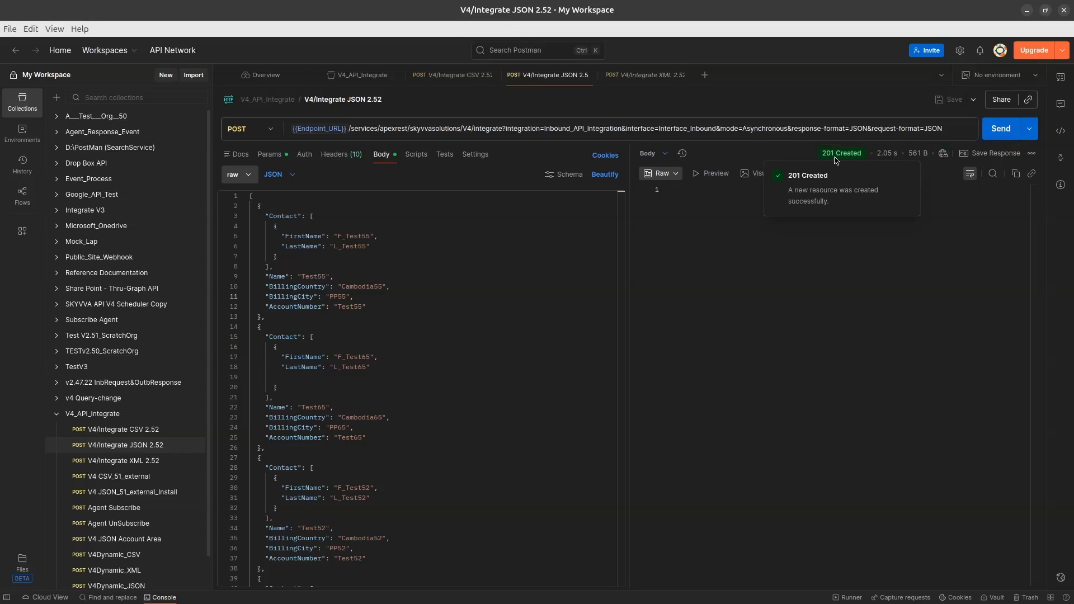
click(1029, 11)
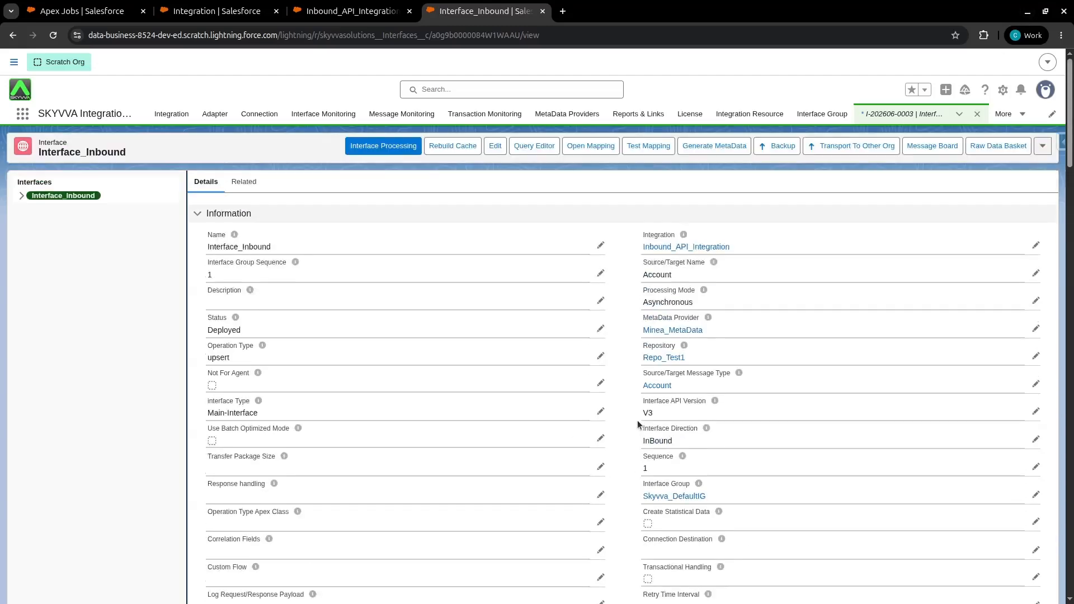
Step: Open Interface_Inbound's Raw Data Basket, refresh the list, inspect the JSON file attached to basket IB-00055, and select that basket
click(998, 145)
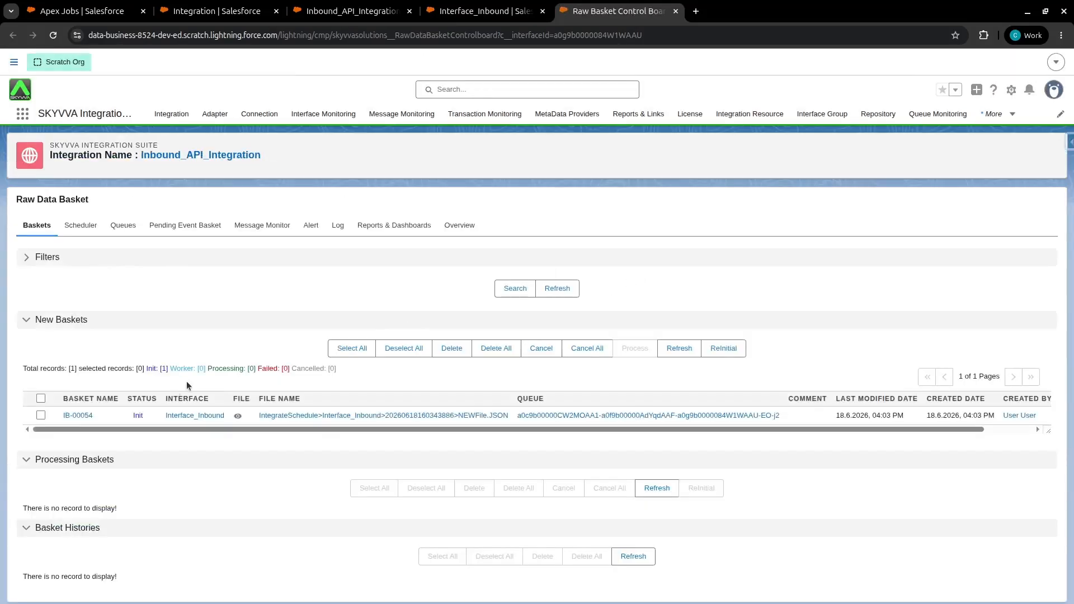
click(521, 289)
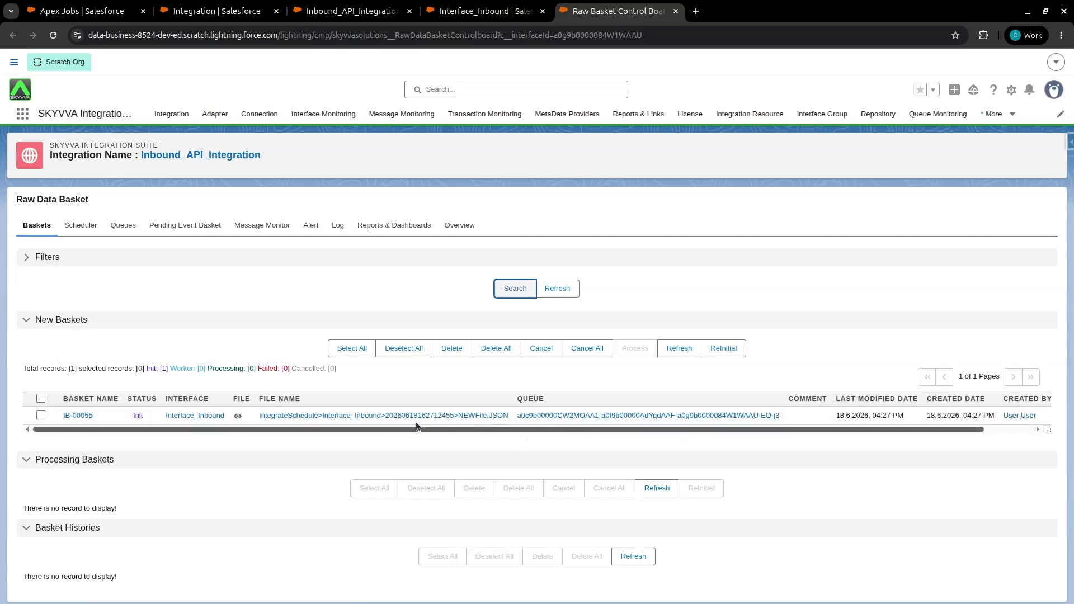
scroll(415, 422, right, 2)
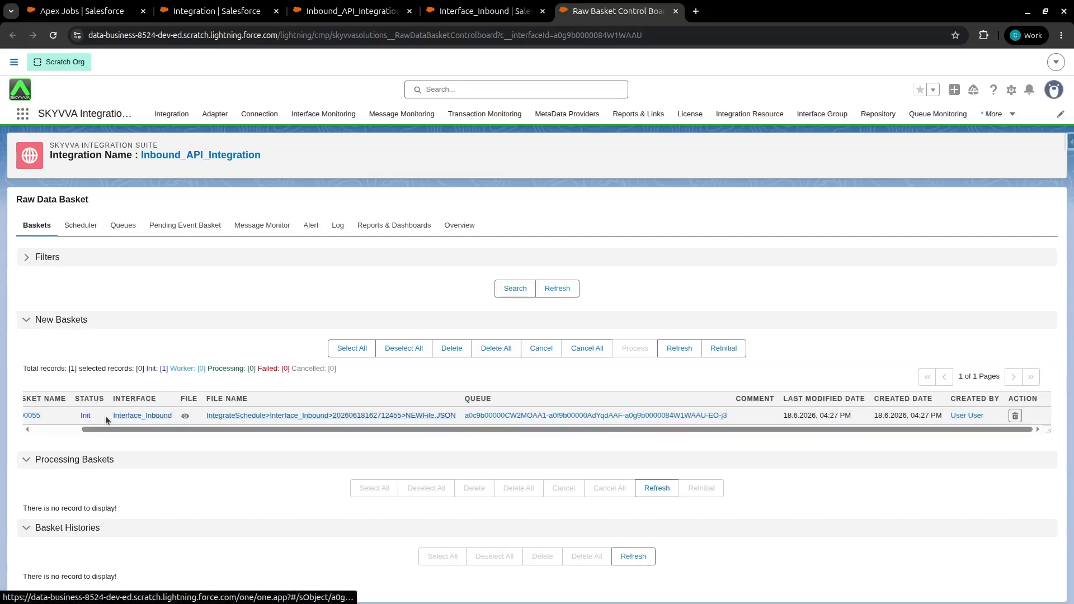
click(185, 417)
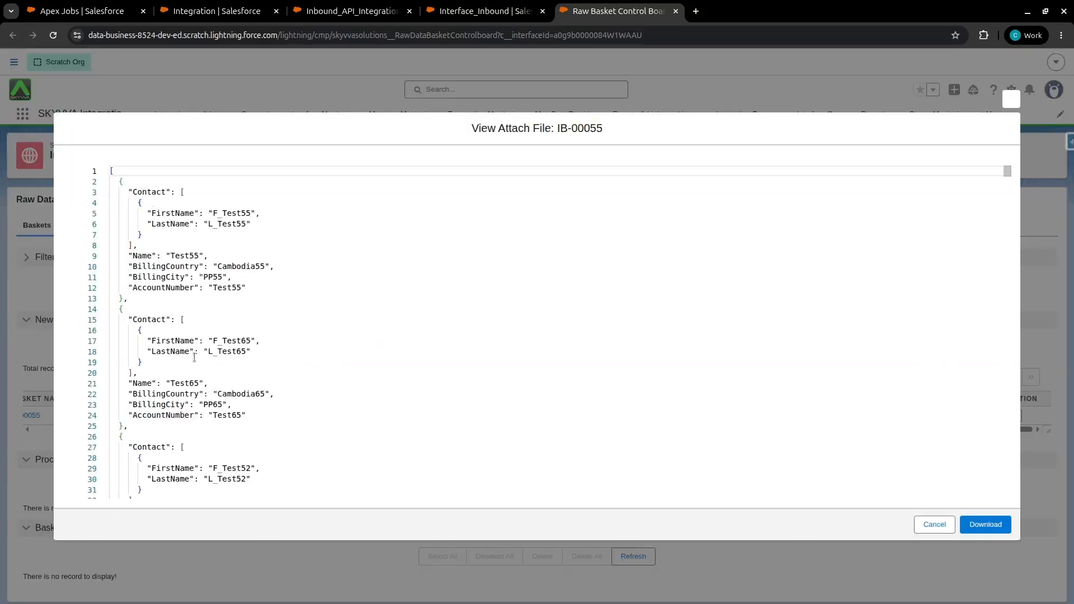
scroll(207, 399, down, 5)
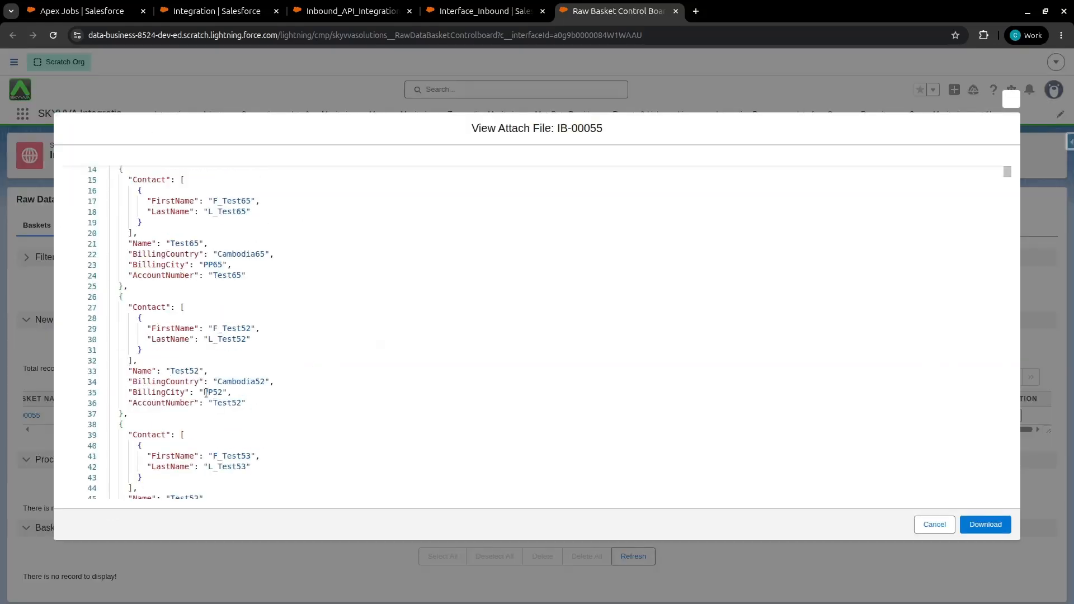
click(928, 527)
scroll(119, 421, left, 2)
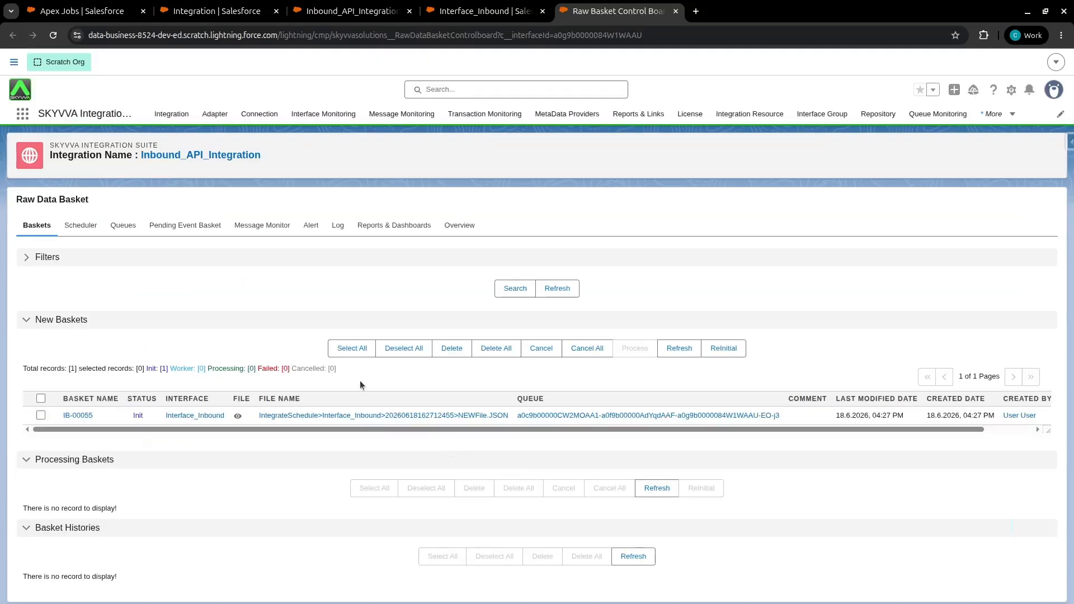
click(40, 415)
click(638, 348)
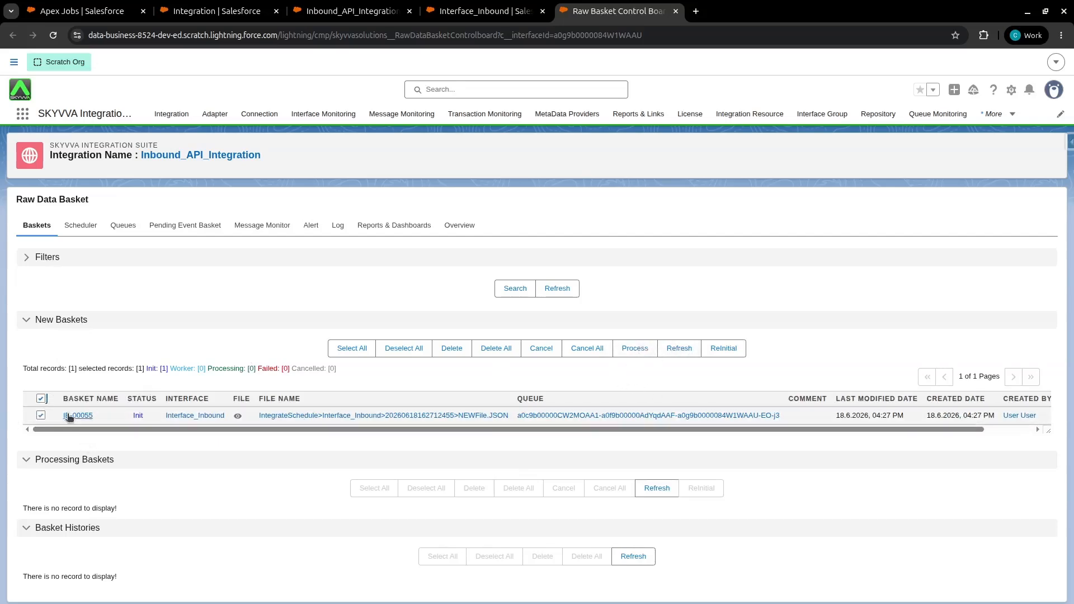
Step: Set the InterfaceExecution_RawBasket scheduler of Interface_Inbound to a time interval of 1 minute and save it
click(83, 227)
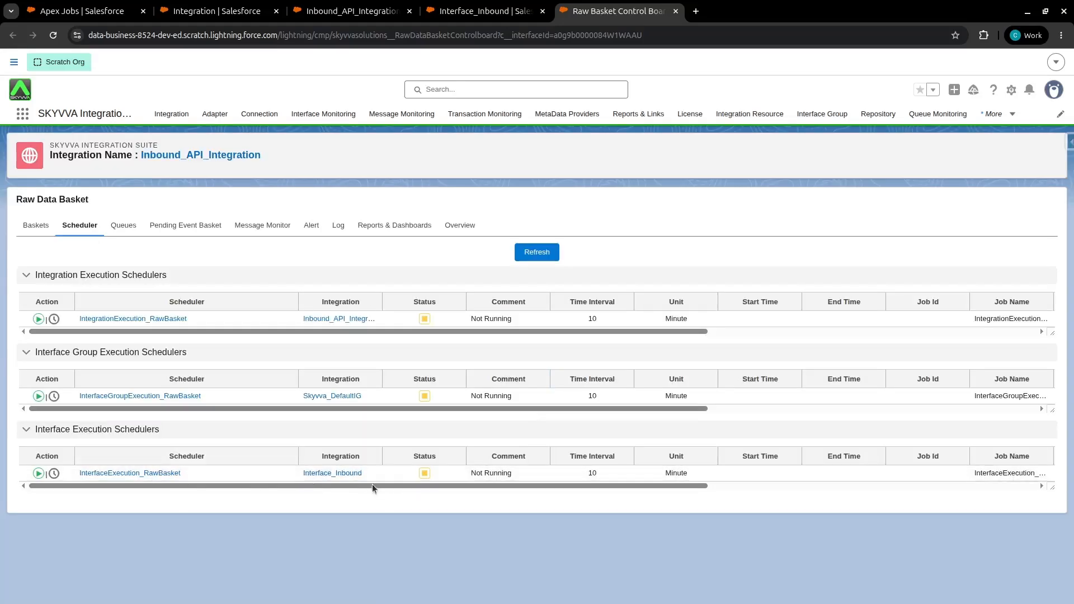
drag(372, 484, 695, 490)
drag(940, 495, 75, 480)
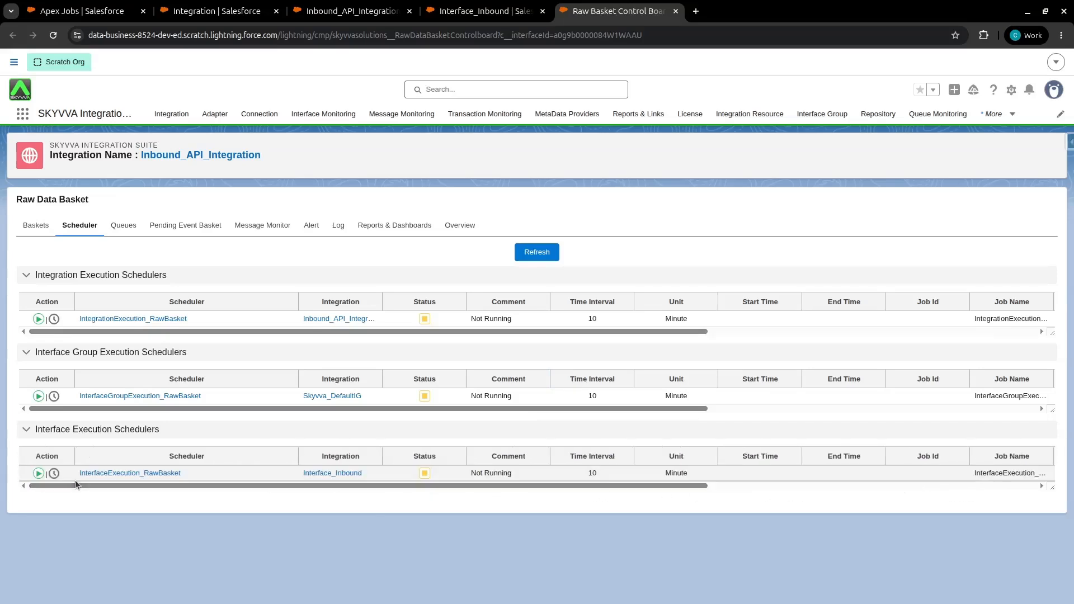
click(478, 335)
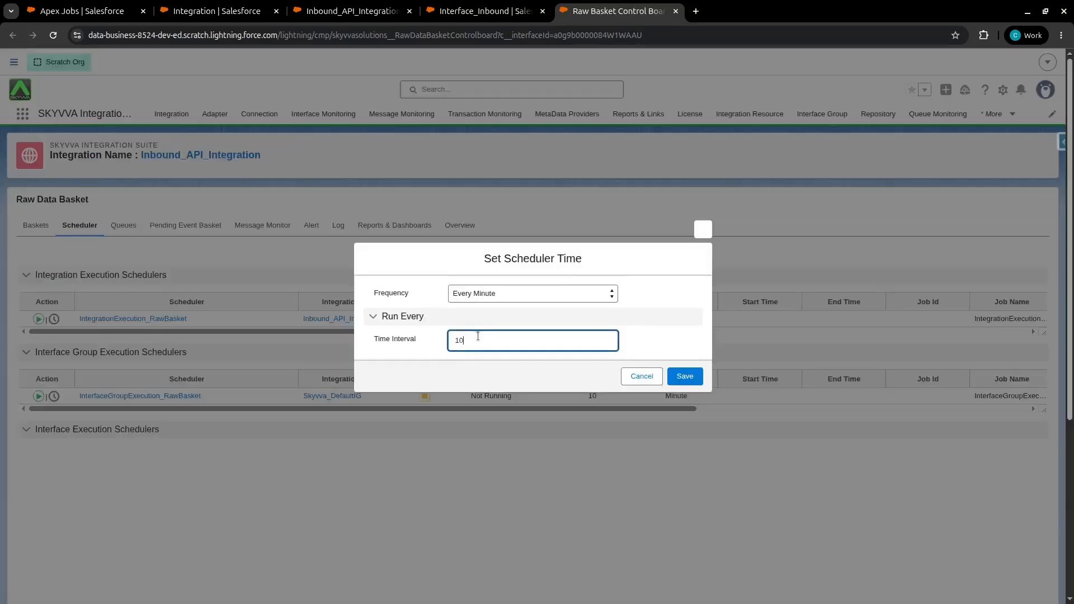
key(BackSpace)
click(685, 376)
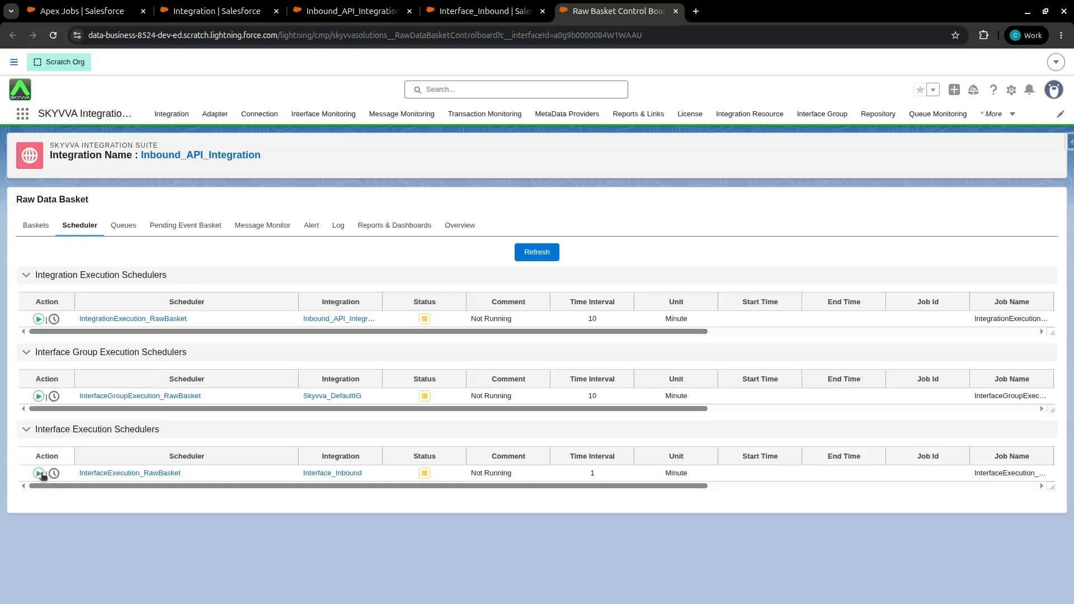
Step: Start the InterfaceExecution_RawBasket scheduler, review its run times, and refresh the baskets to check the progress of IB-00055
click(38, 474)
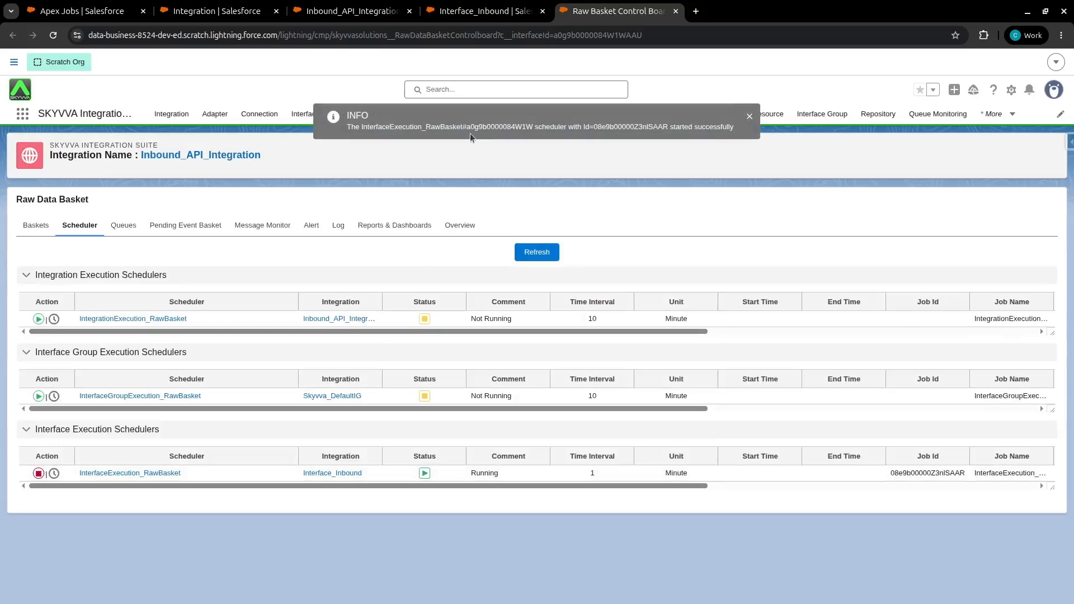
drag(704, 486, 1073, 449)
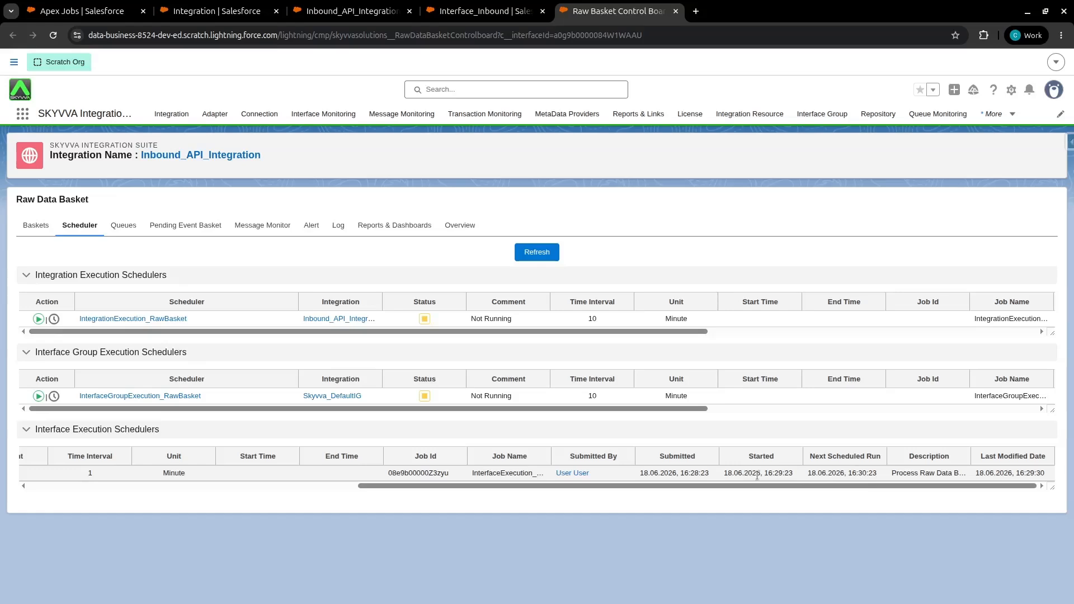
click(35, 226)
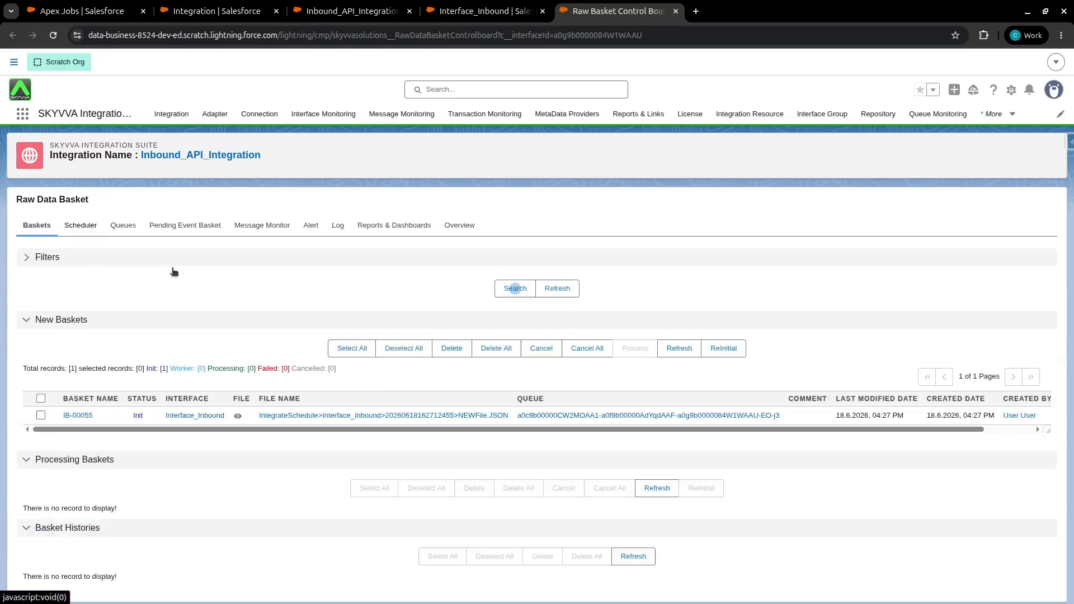
click(515, 288)
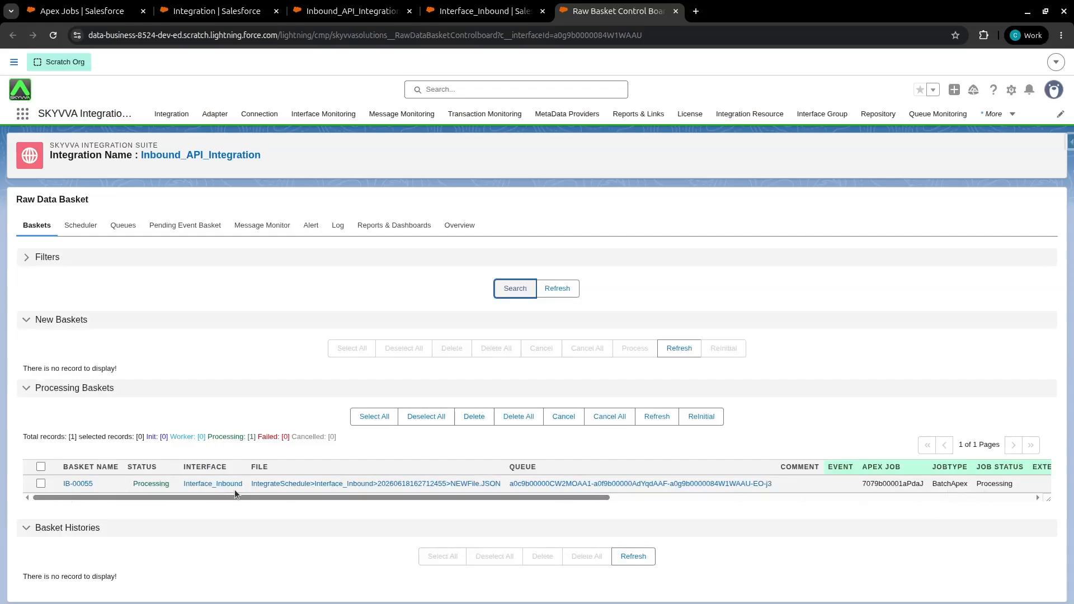
Step: Reload the Apex Jobs list and check the total and processed batches of job 7079b00001aPdaJ
click(82, 11)
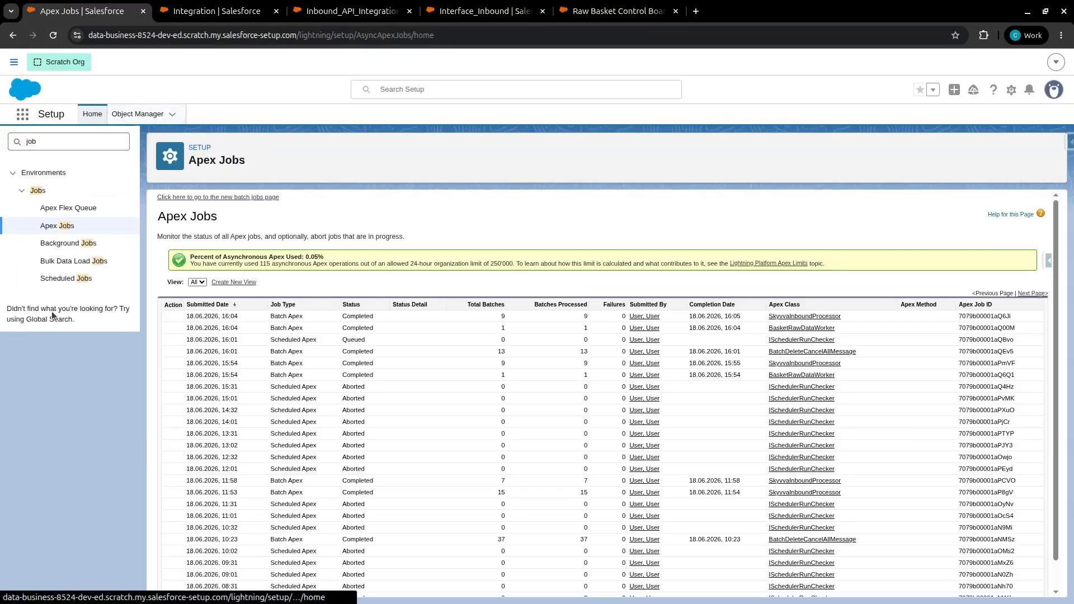
click(66, 278)
click(57, 227)
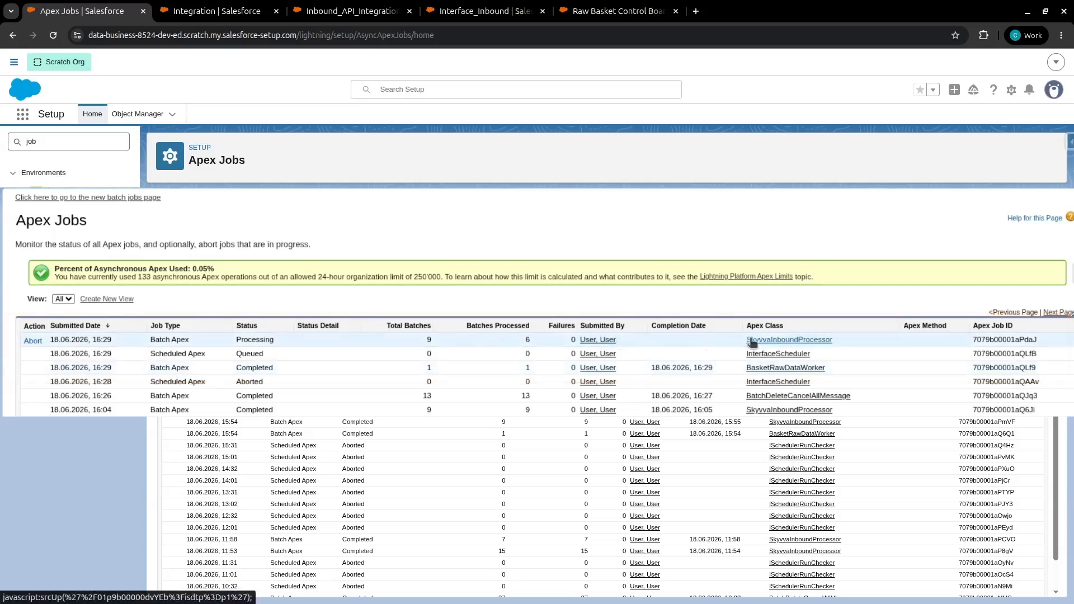
drag(574, 328, 526, 338)
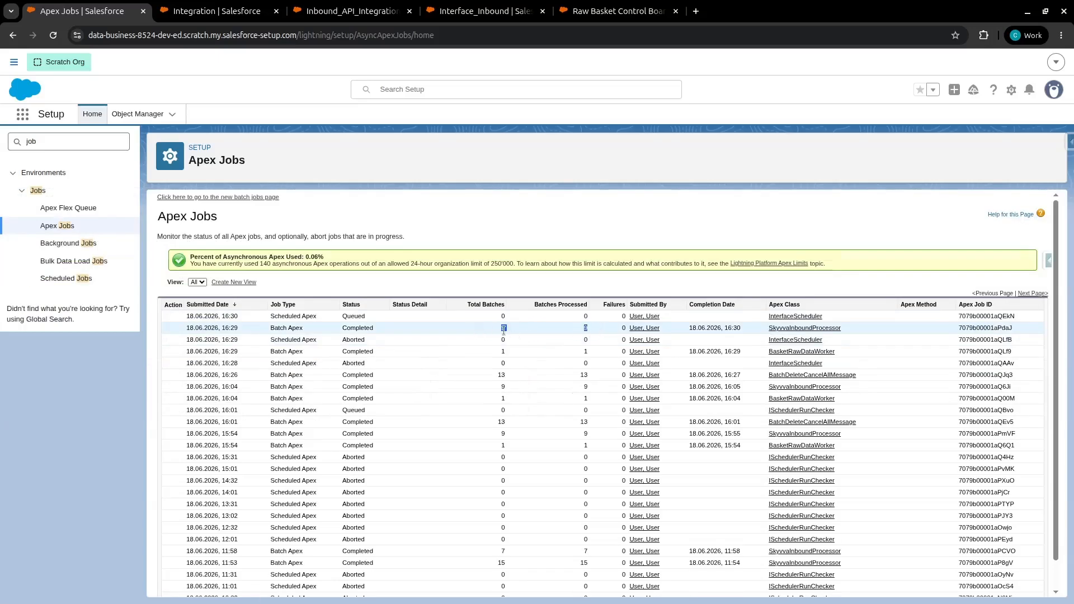
Step: Refresh the Raw Data Basket list and review the message counts and Apex job details of IB-00055 in Basket Histories
key(ctrl+5)
click(512, 289)
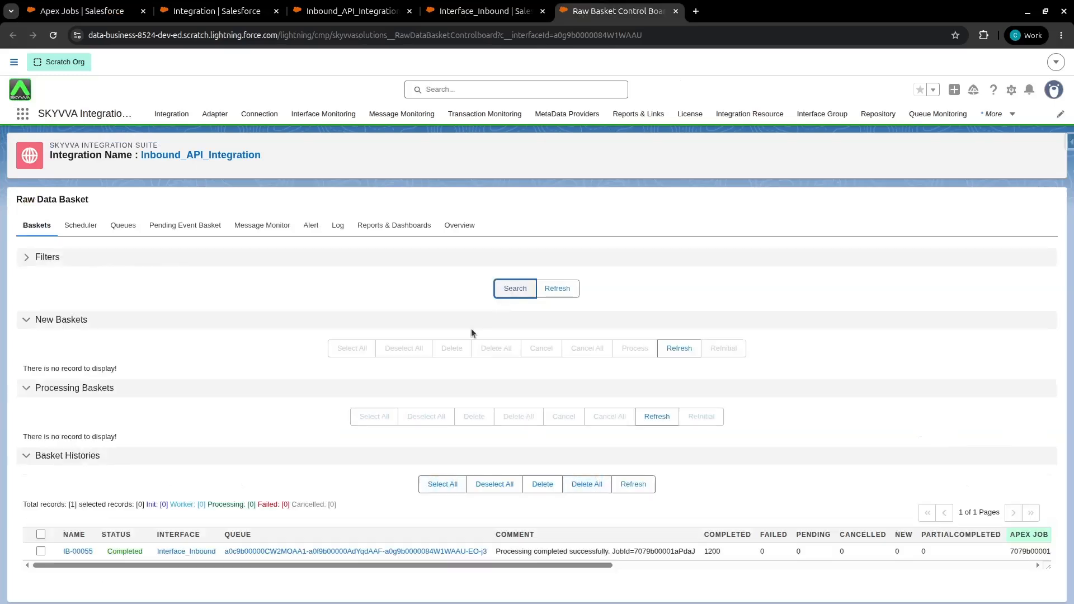
drag(199, 565, 364, 569)
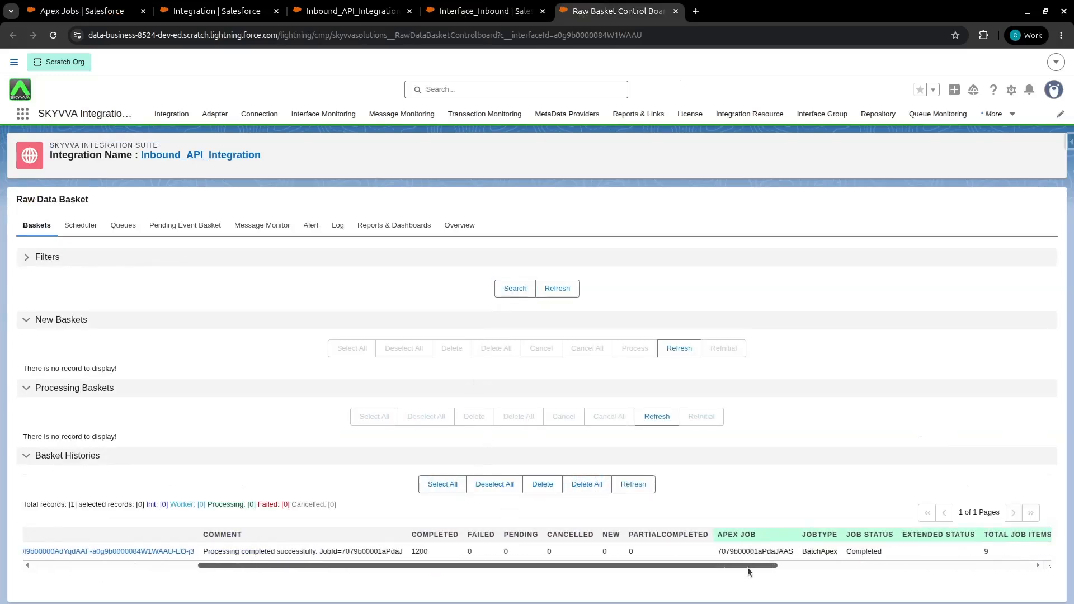
drag(747, 566, 896, 568)
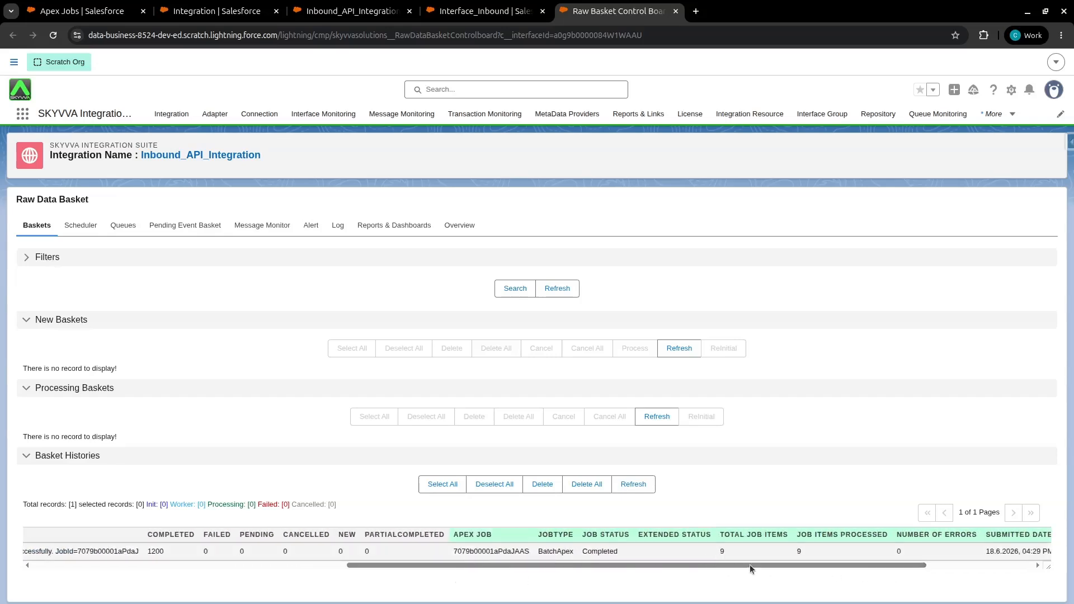
drag(750, 565, 574, 565)
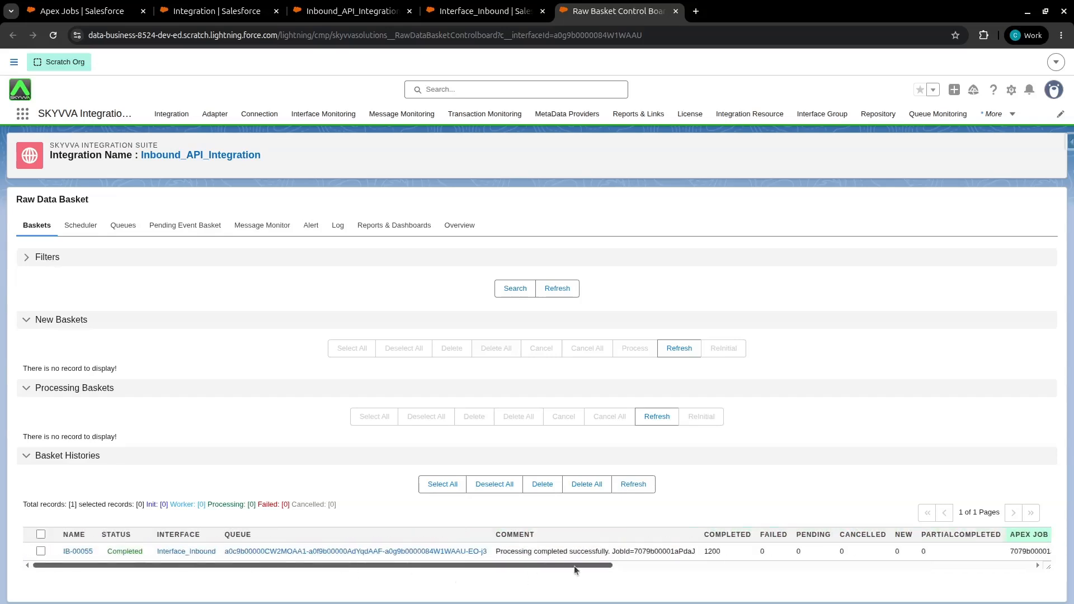
click(262, 225)
scroll(448, 511, down, 6)
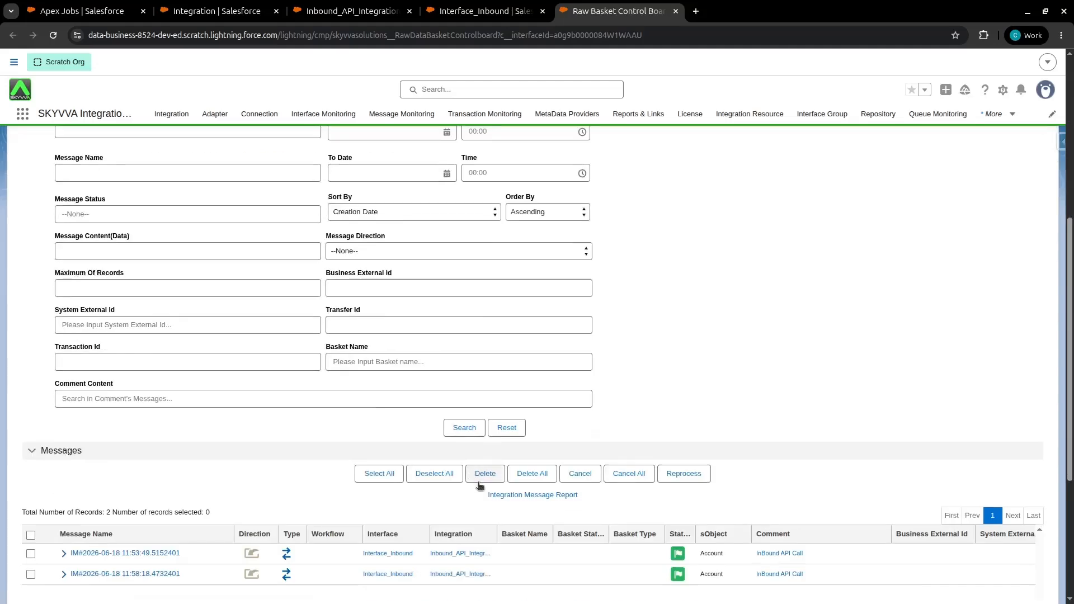
click(455, 432)
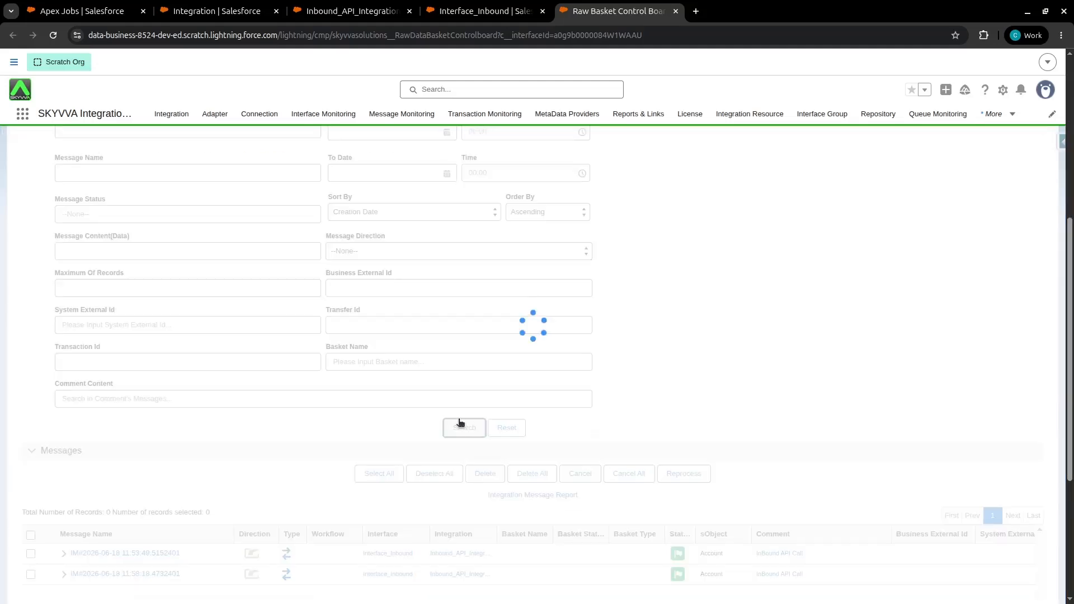
scroll(511, 418, down, 3)
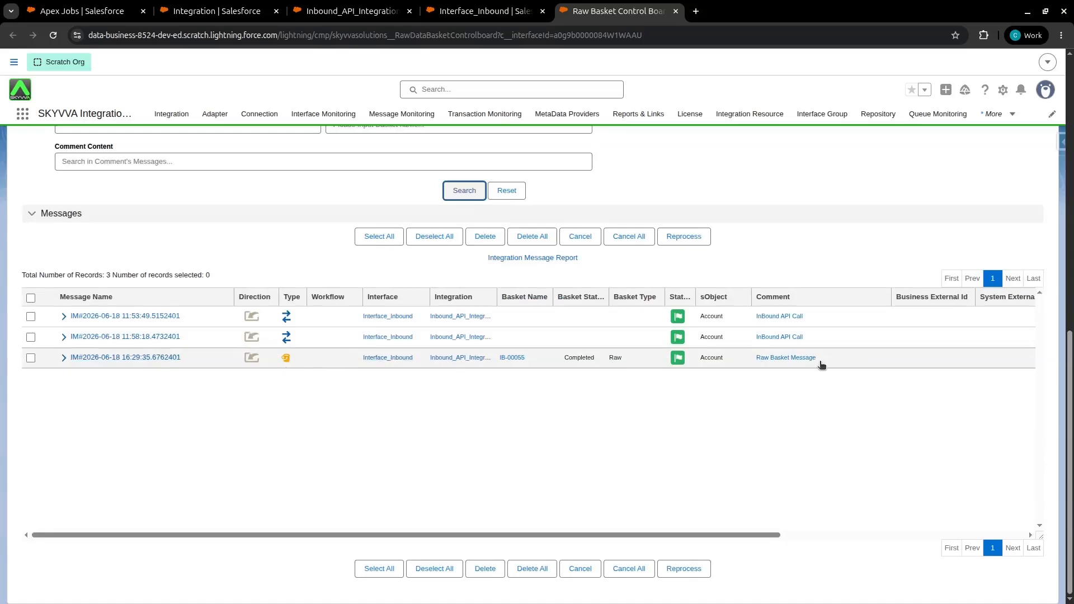
click(63, 361)
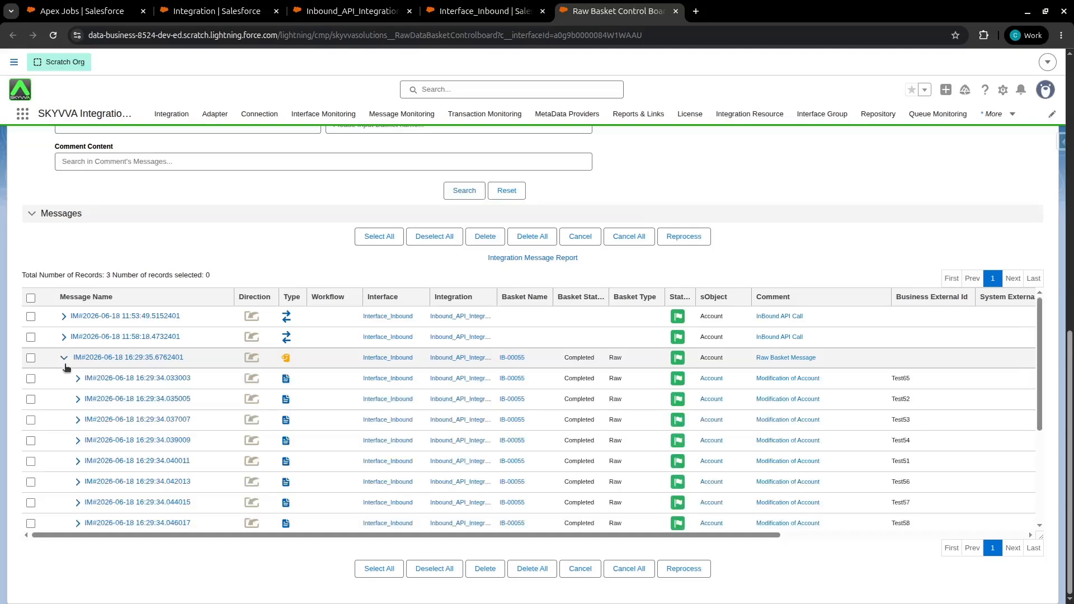